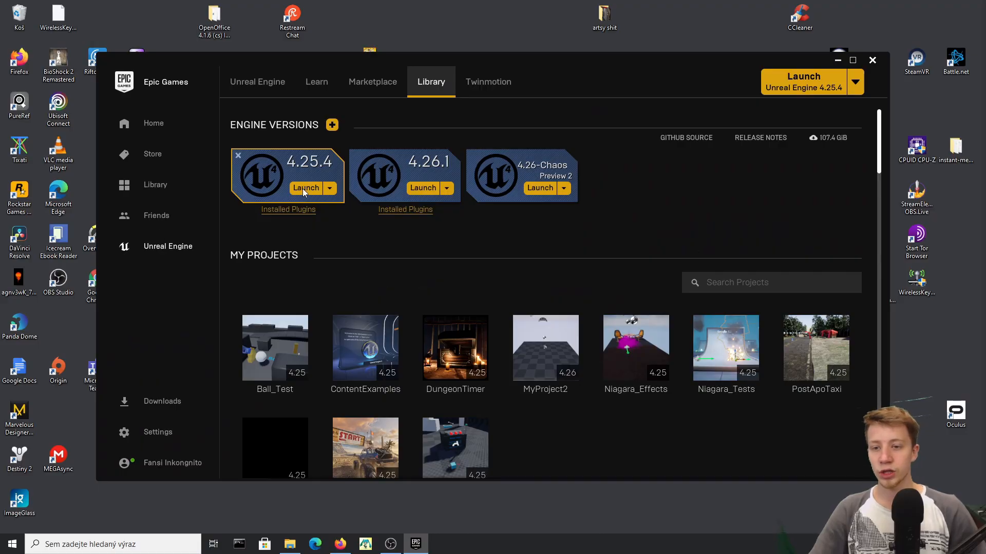
Launch Unreal Engine 4.25.4 and start a new Games project from the Rolling template
left_click(304, 189)
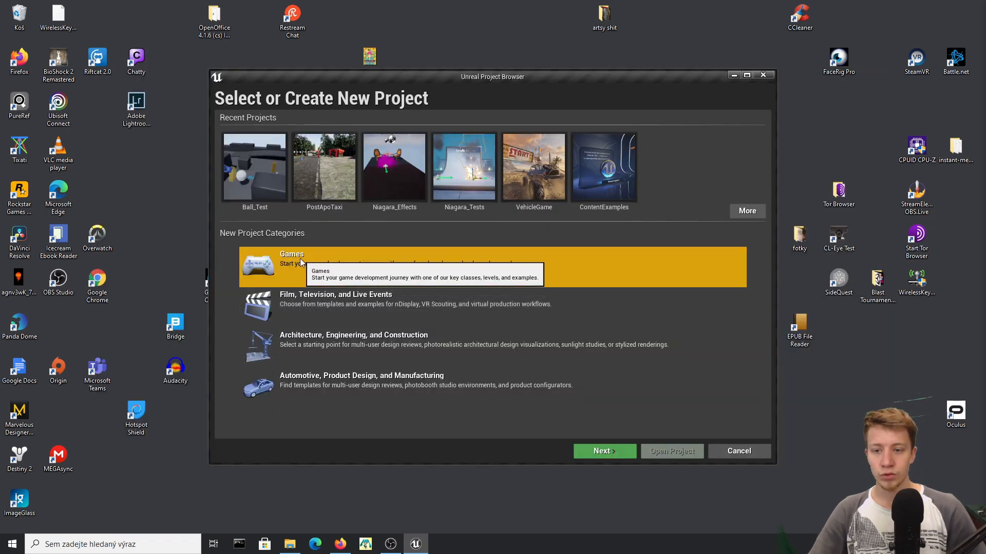
double_click(301, 261)
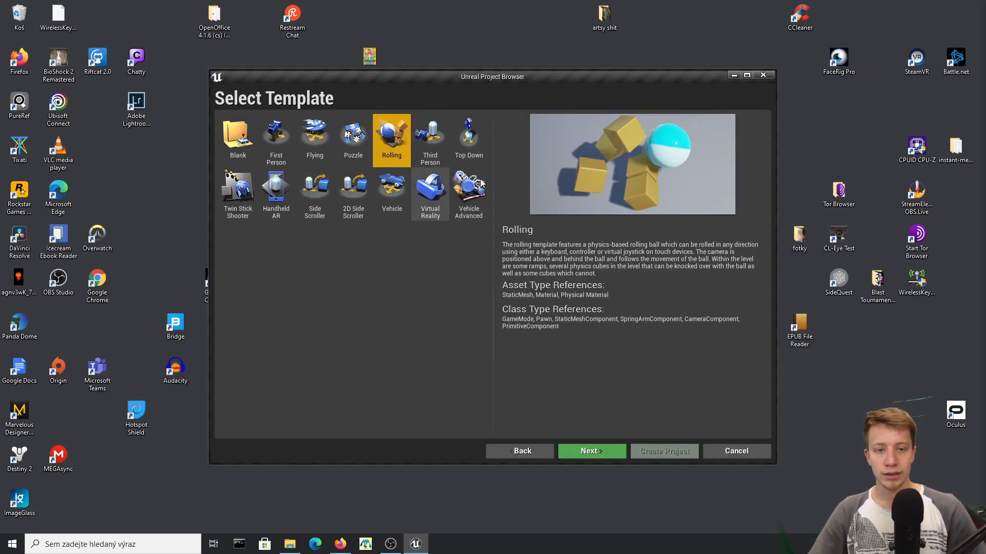
left_click(603, 451)
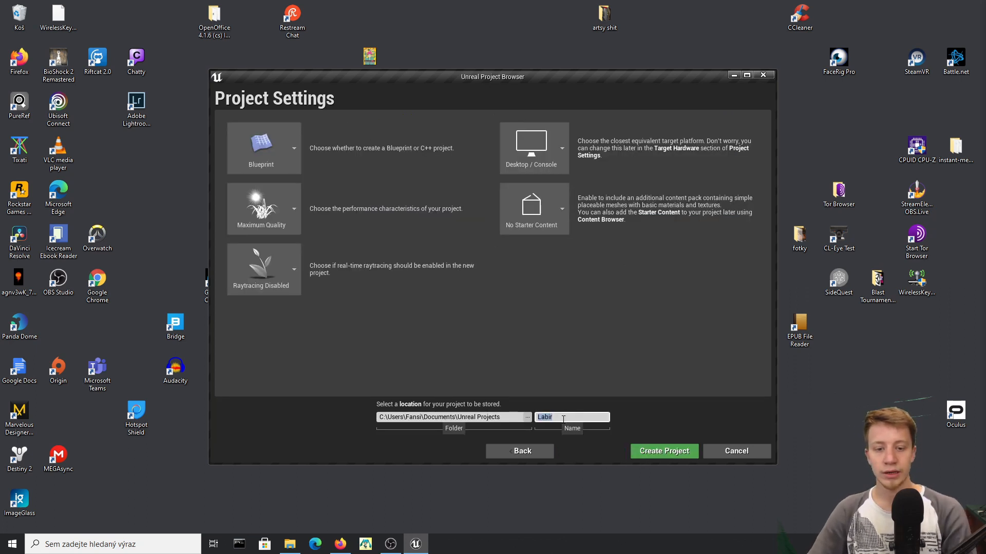
Name the new project MazeBall
key("BackSpace")
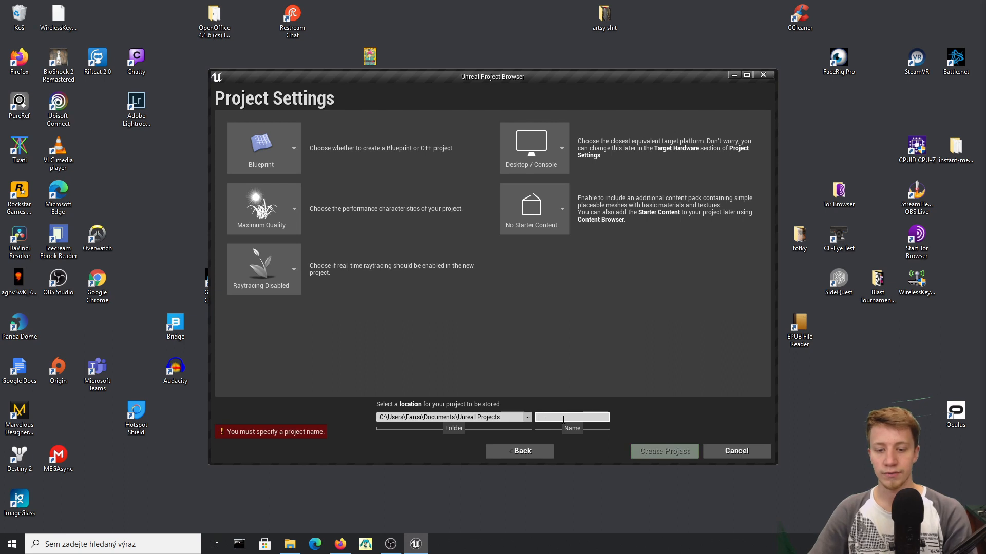
type("MazeBall")
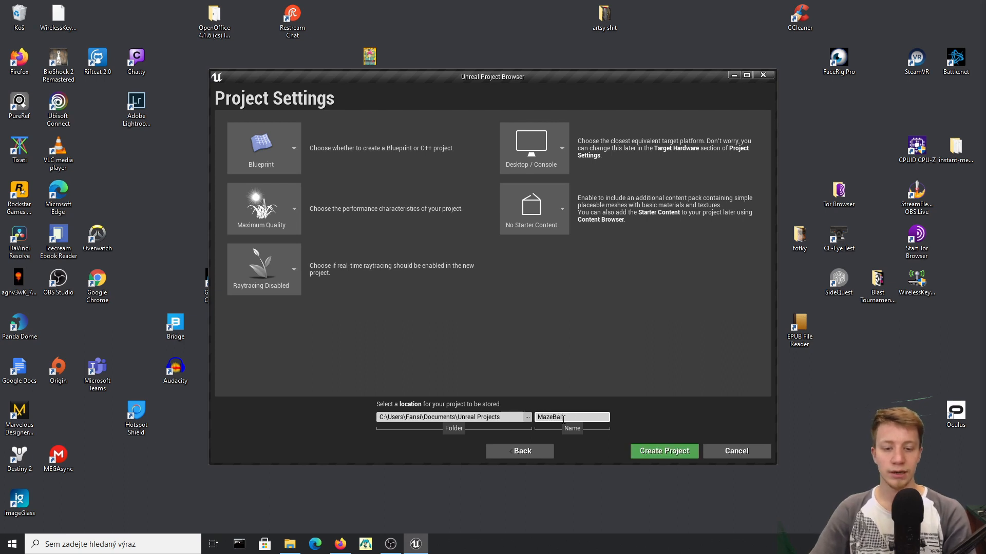
key("Return")
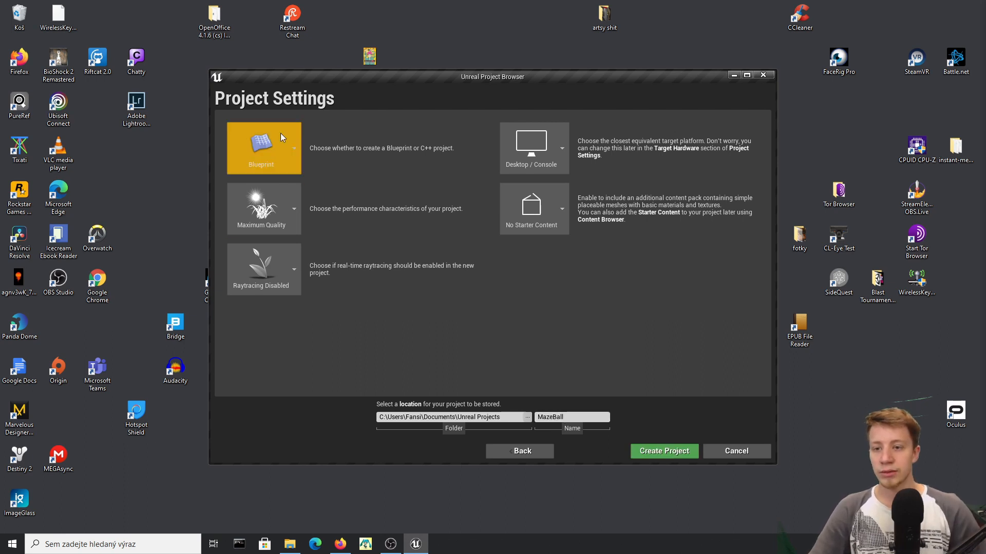
Create the project with Scalable 3D or 2D quality, Mobile / Tablet as target platform and No Starter Content
left_click(253, 206)
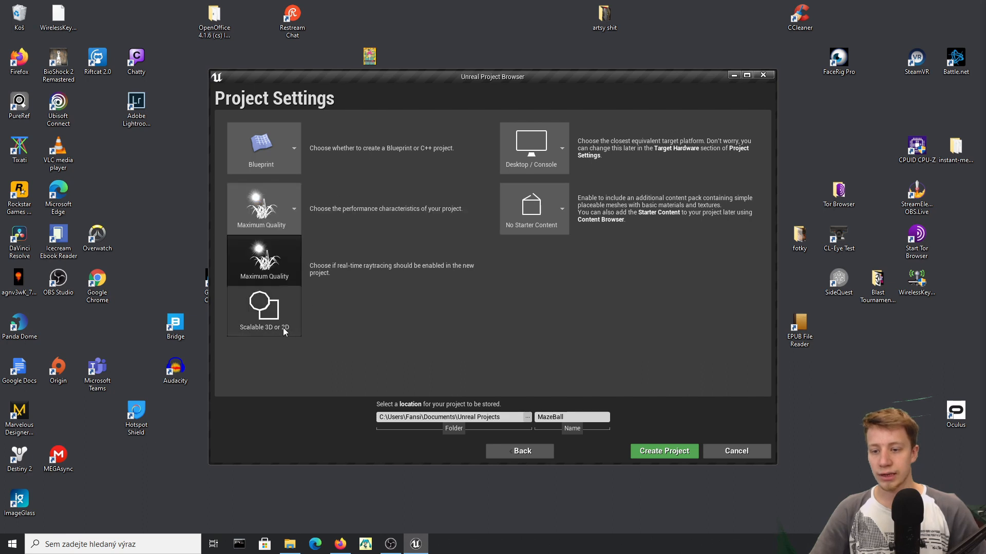
left_click(255, 319)
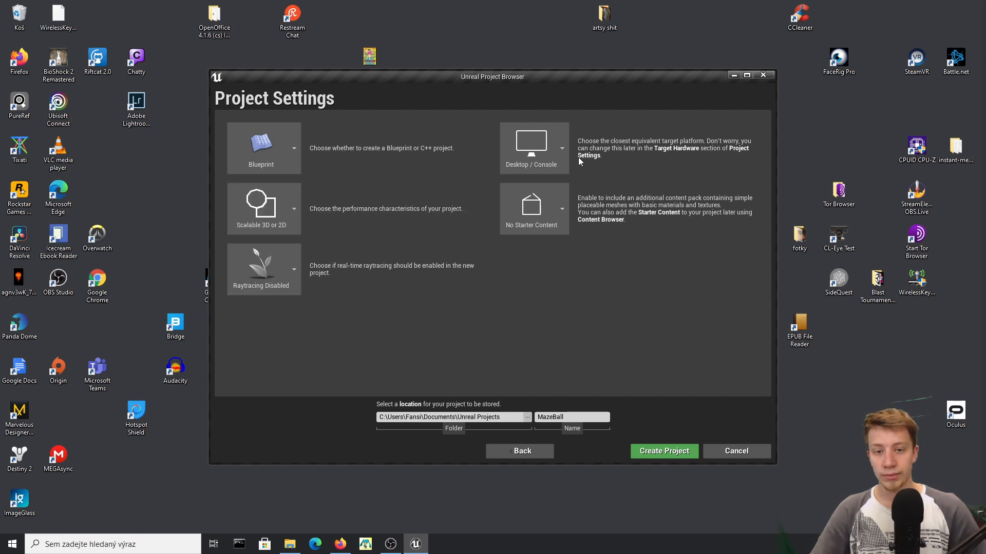
left_click(544, 154)
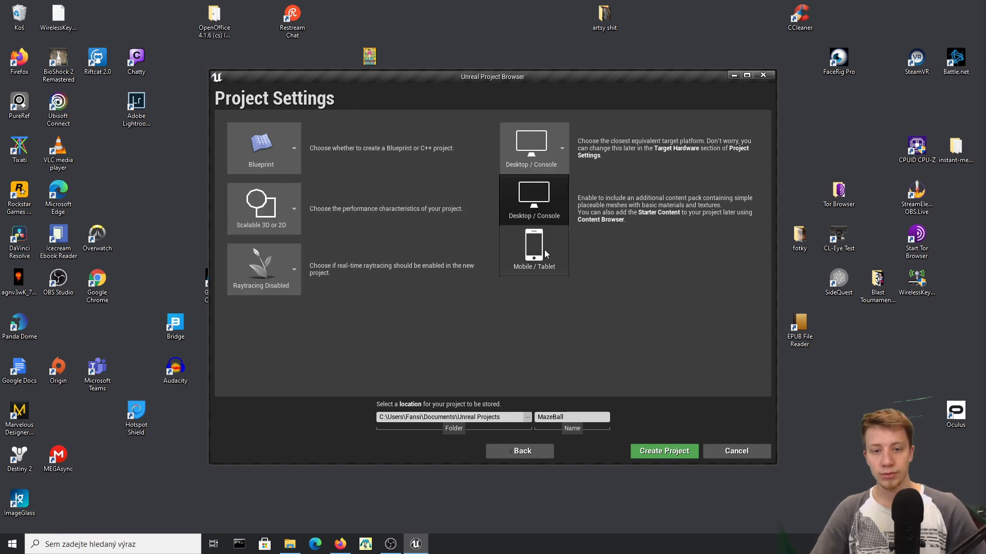
left_click(545, 258)
left_click(537, 222)
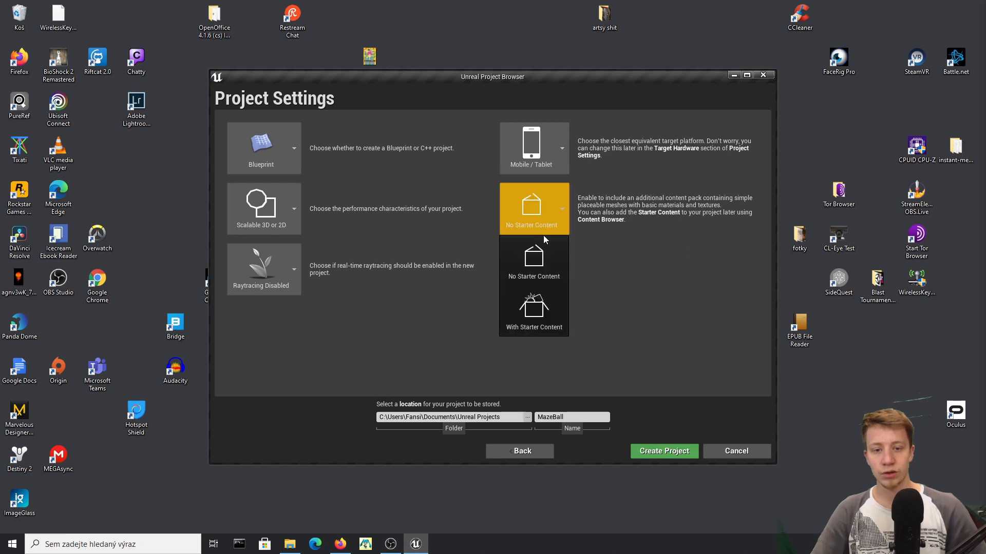
left_click(526, 269)
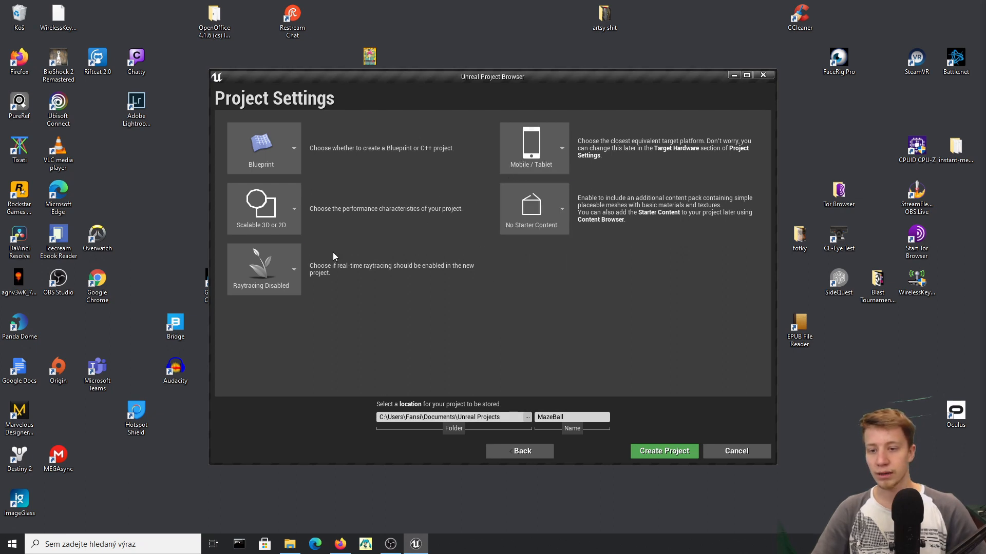
left_click(238, 281)
left_click(502, 332)
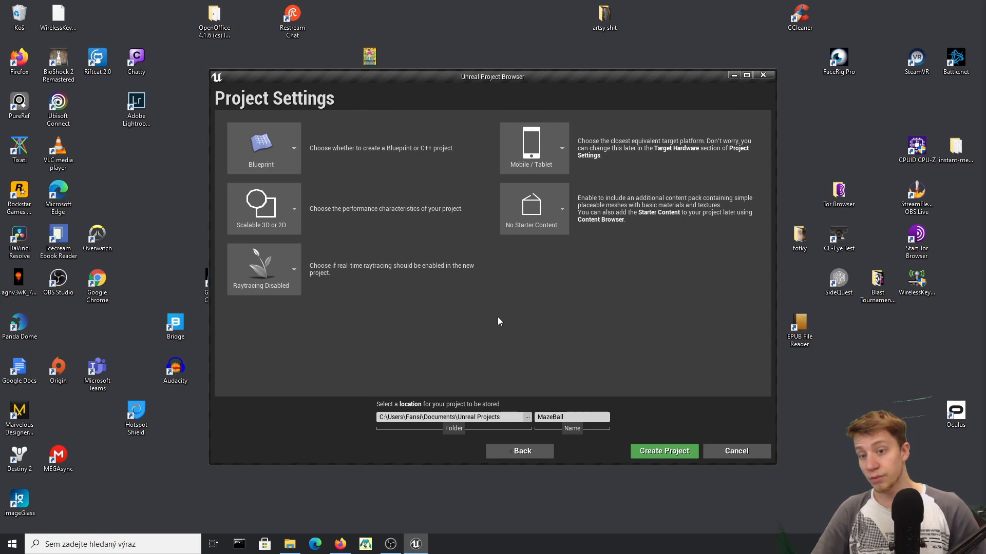
left_click(662, 451)
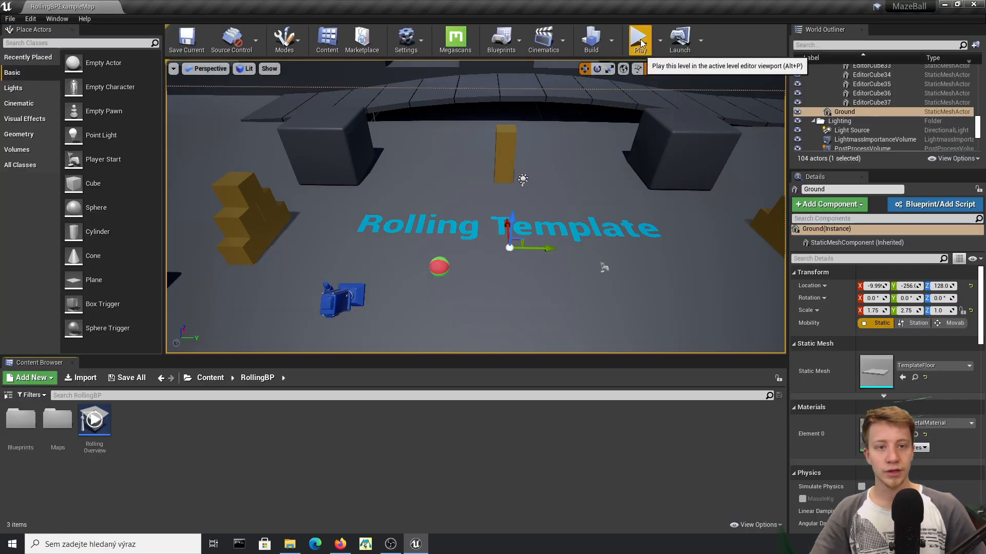
Play the level in the viewport, roll the ball forwards and backwards, and stop the session
left_click(640, 38)
left_click(505, 259)
key("w")
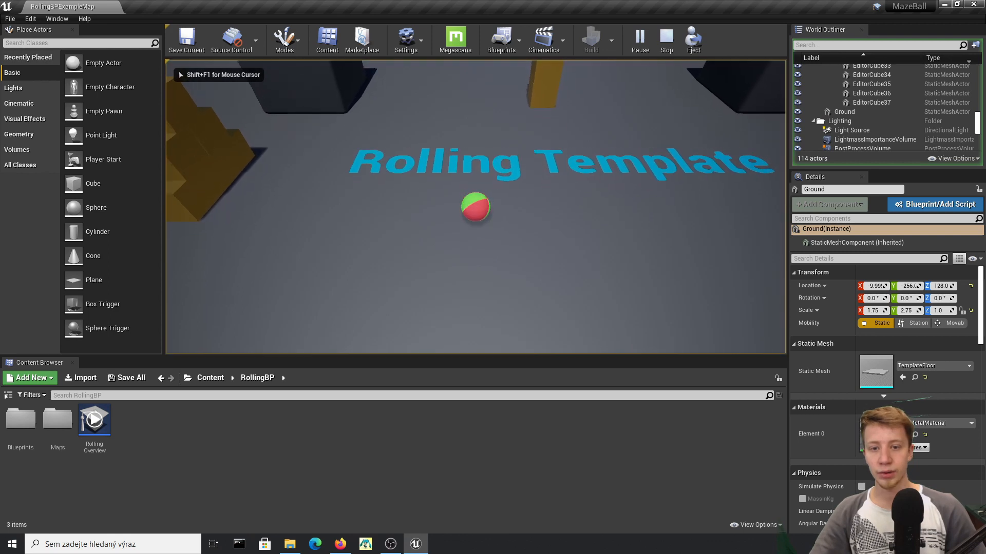
key("s")
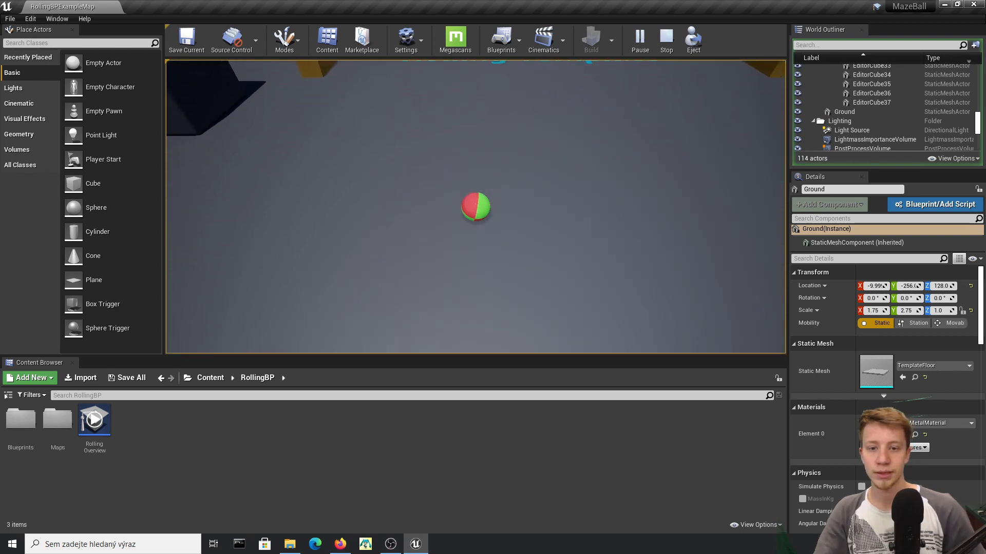
key("w")
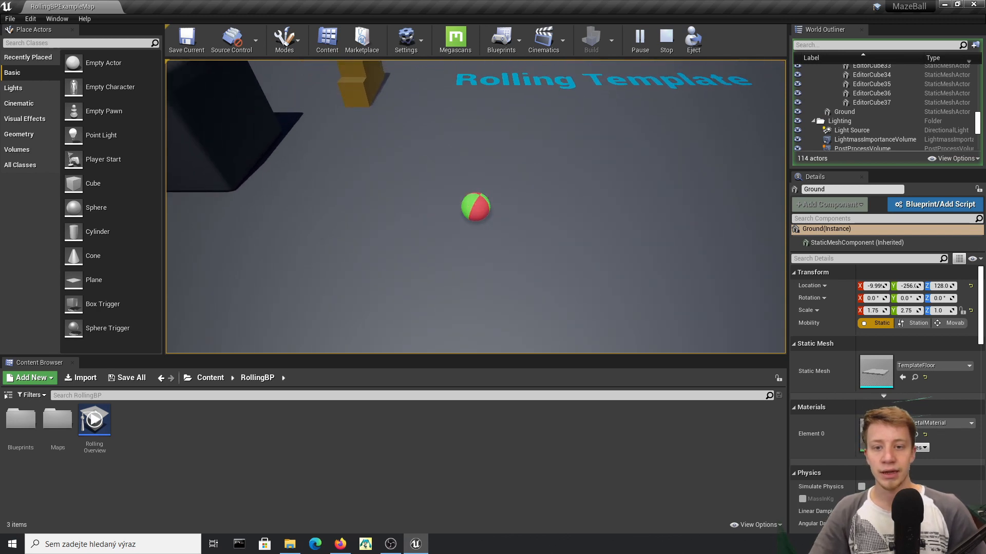
key("Escape")
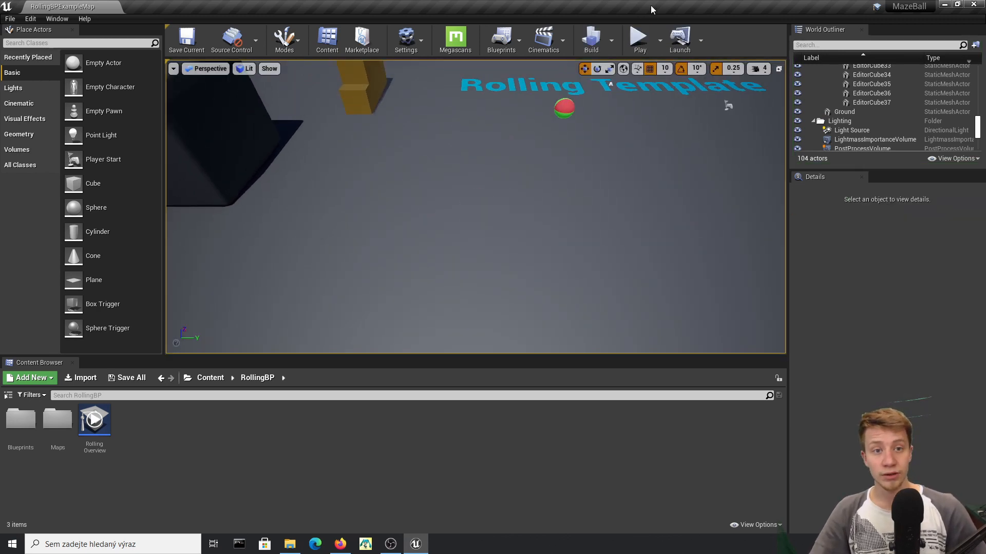
Test the level in Mobile Preview ES3.1, roll the ball with the virtual joystick, and close the preview
left_click(662, 37)
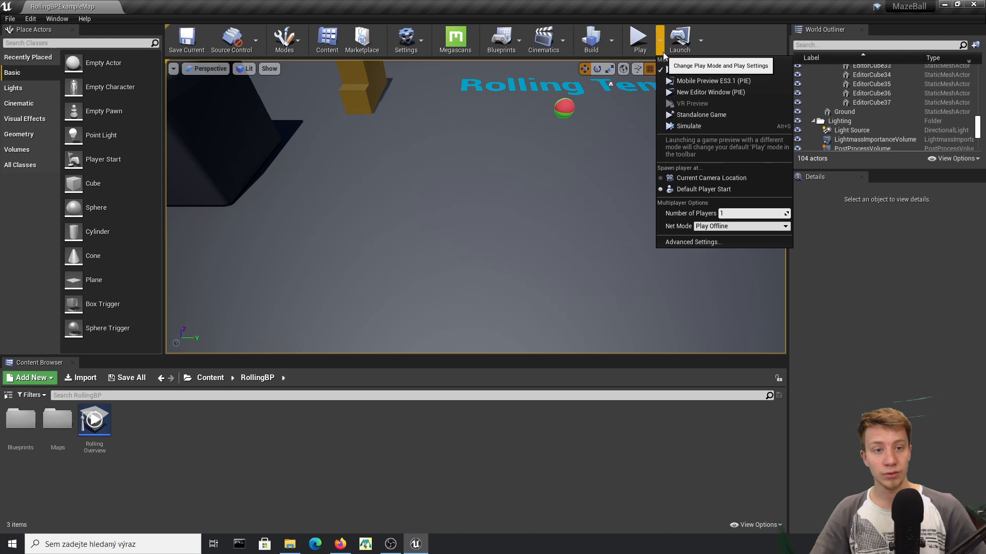
left_click(721, 81)
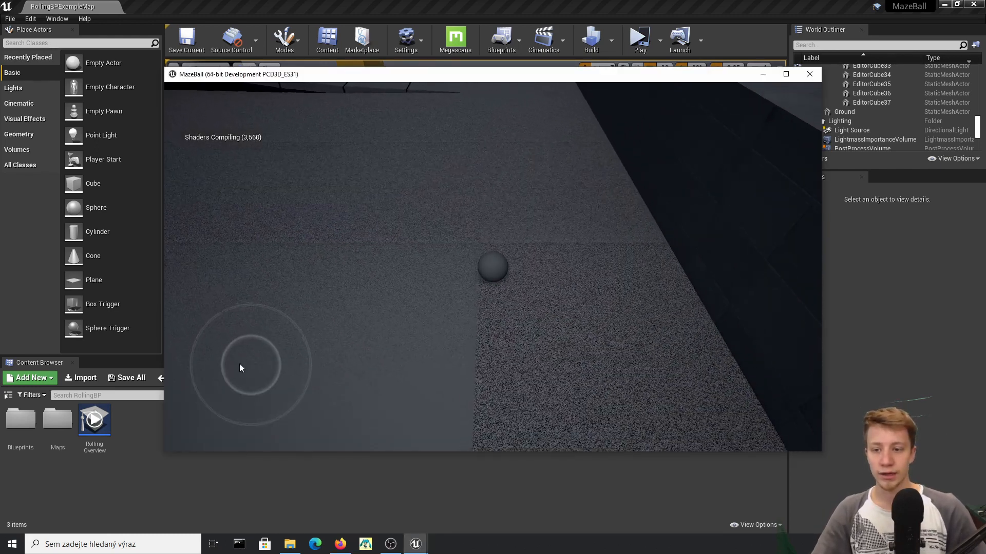
left_click_drag(240, 365, 165, 329)
left_click_drag(253, 344, 493, 118)
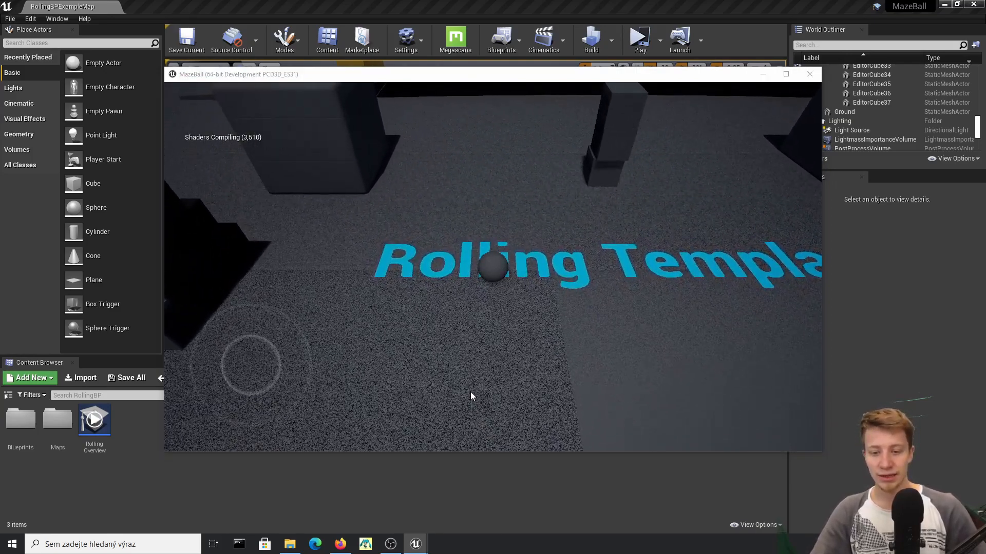
left_click(431, 488)
mouse_move(415, 544)
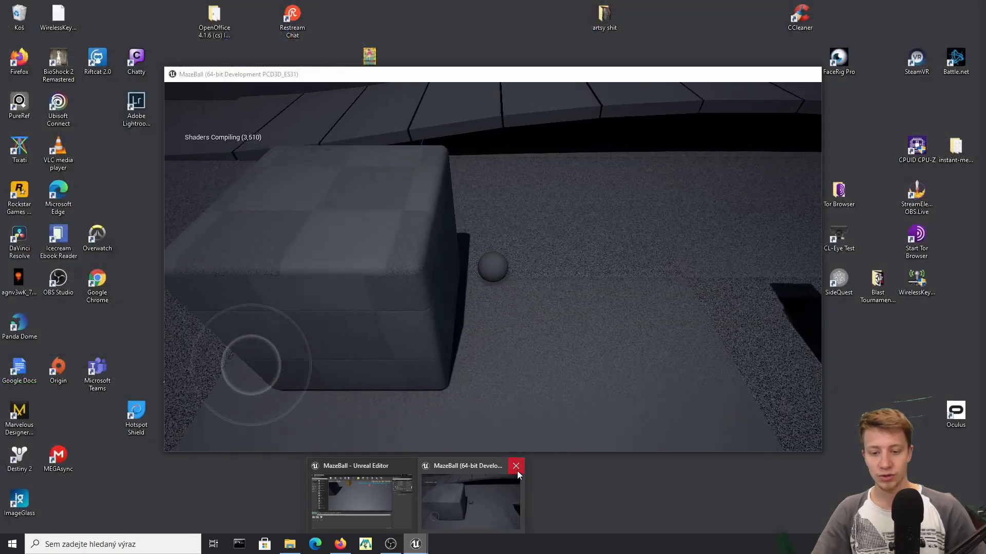
left_click(515, 466)
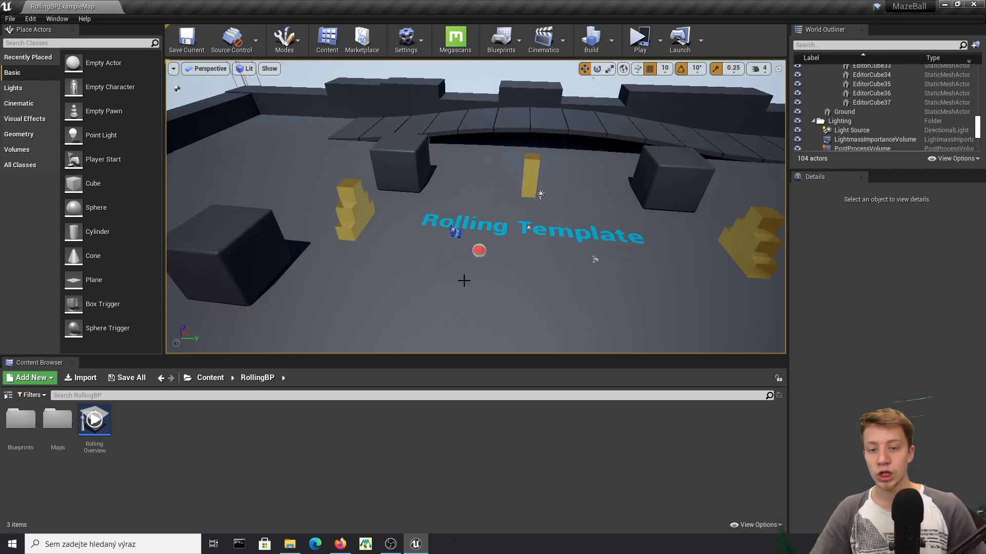
right_click_drag(494, 253, 473, 234)
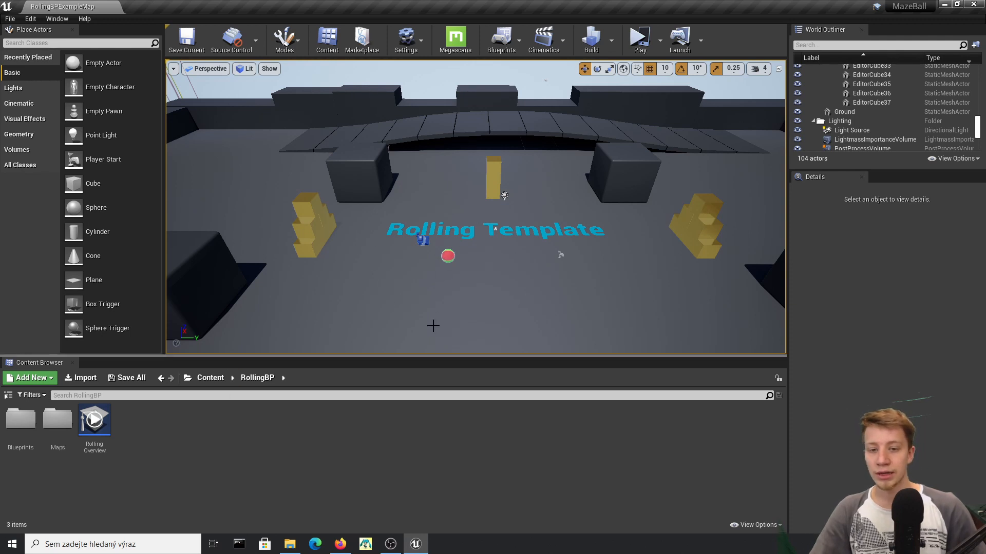
right_click(198, 430)
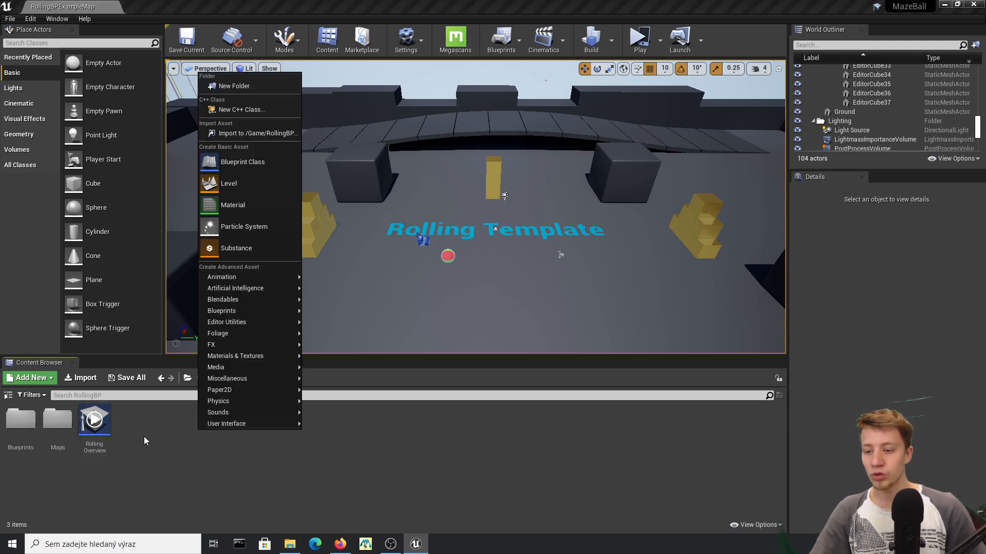
right_click(168, 433)
left_click(171, 474)
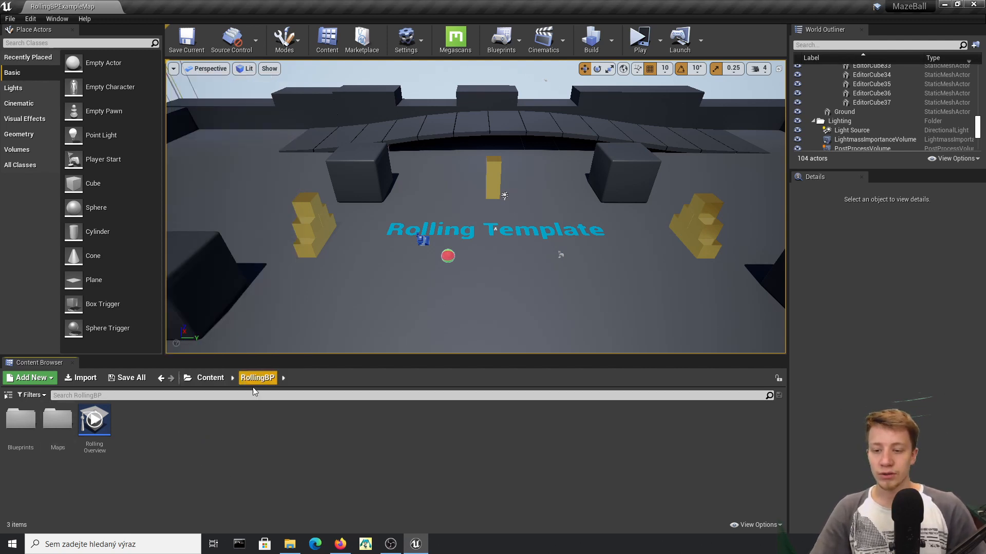
Create an Actor Blueprint Class named MainCamera_BP in the Content folder
left_click(225, 377)
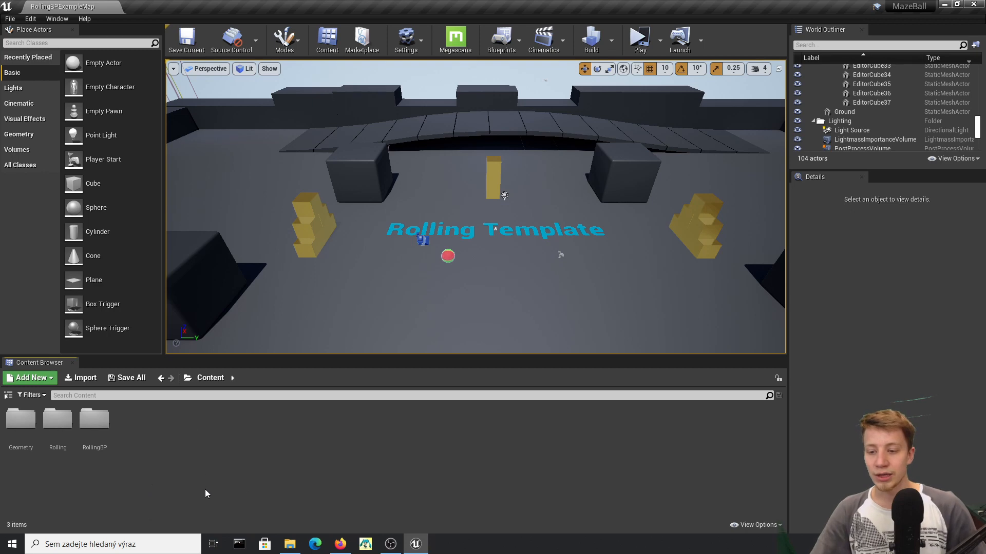
right_click(189, 404)
left_click(230, 137)
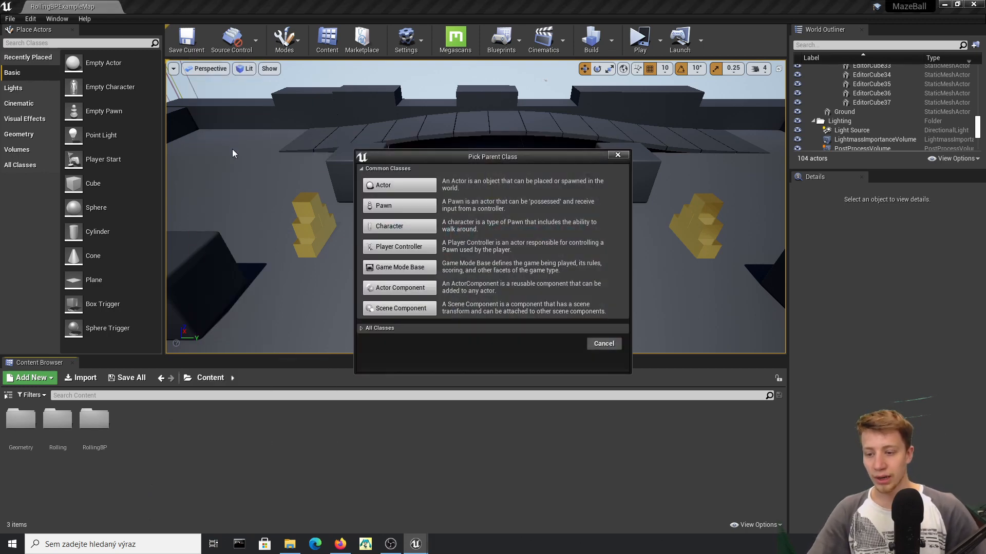
left_click(397, 188)
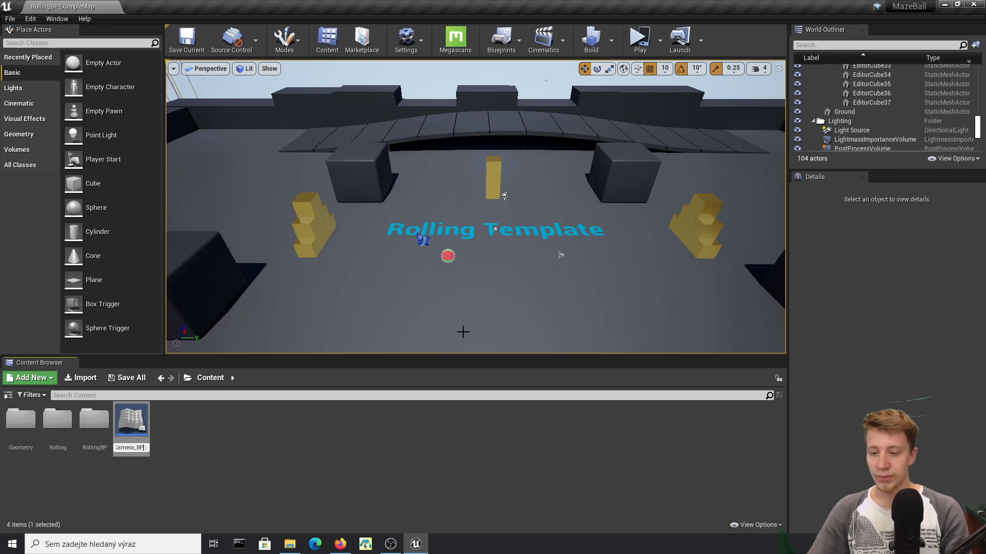
type("MainCamera_BP")
key("Return")
Add a Camera component named Camera_main to the MainCamera_BP blueprint
left_click(55, 45)
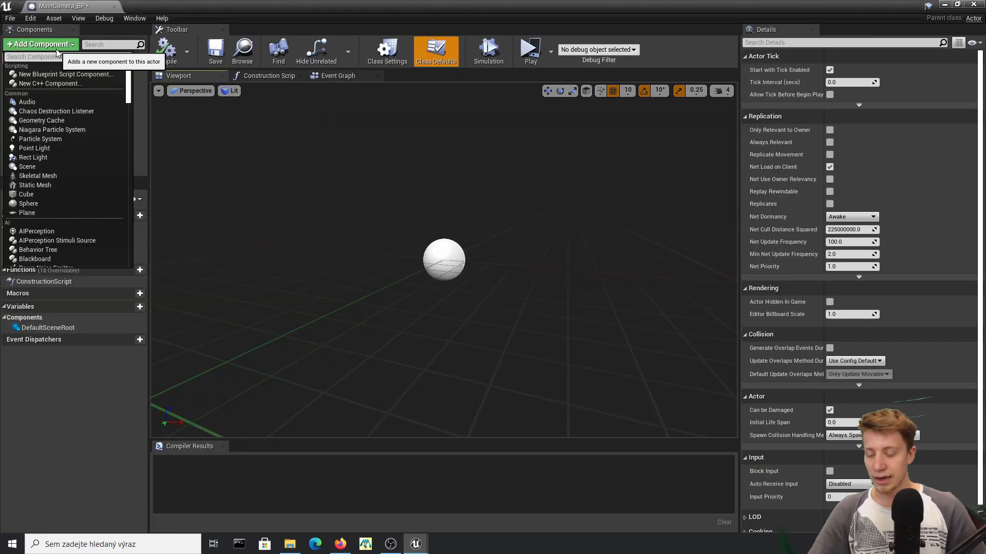
type("camera")
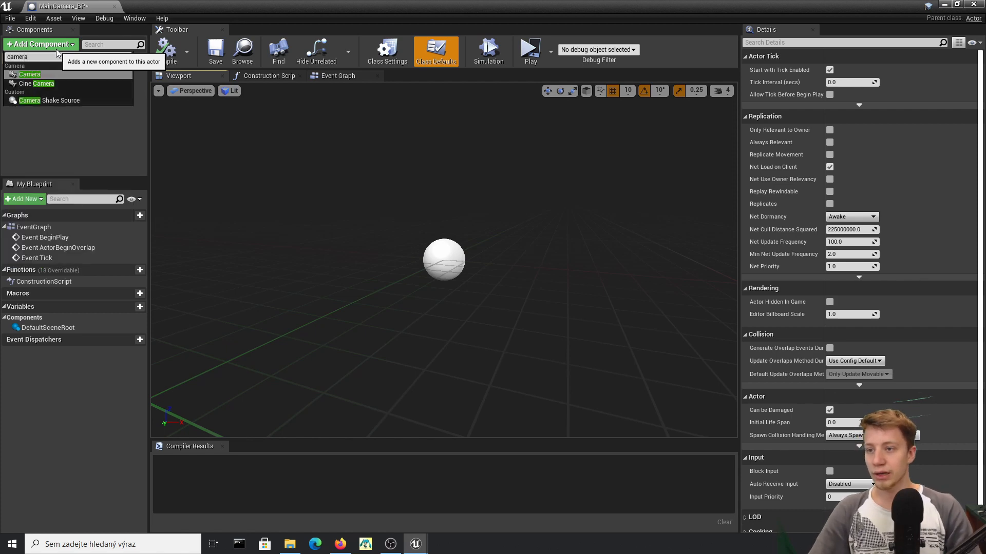
key("Return")
key("Return")
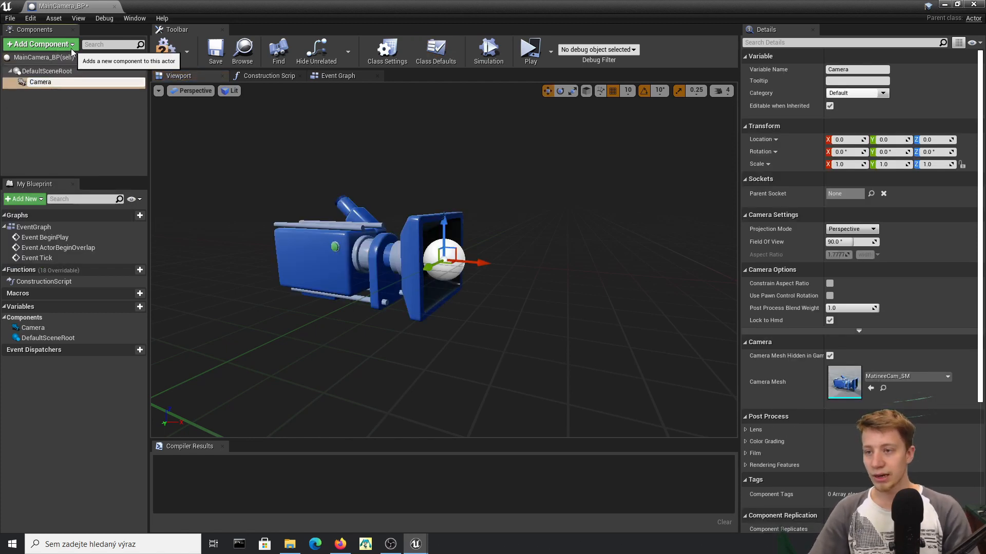
key("Return")
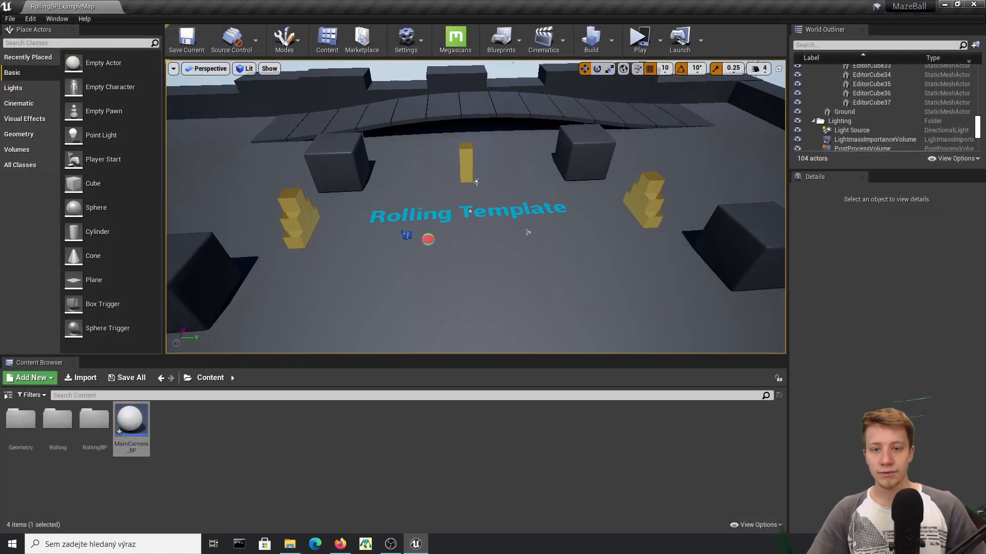
Place MainCamera_BP in the level beside the ball and raise it to a Z location of about 2020
right_click_drag(476, 206, 308, 211)
right_click_drag(408, 207, 431, 193)
right_click(470, 146)
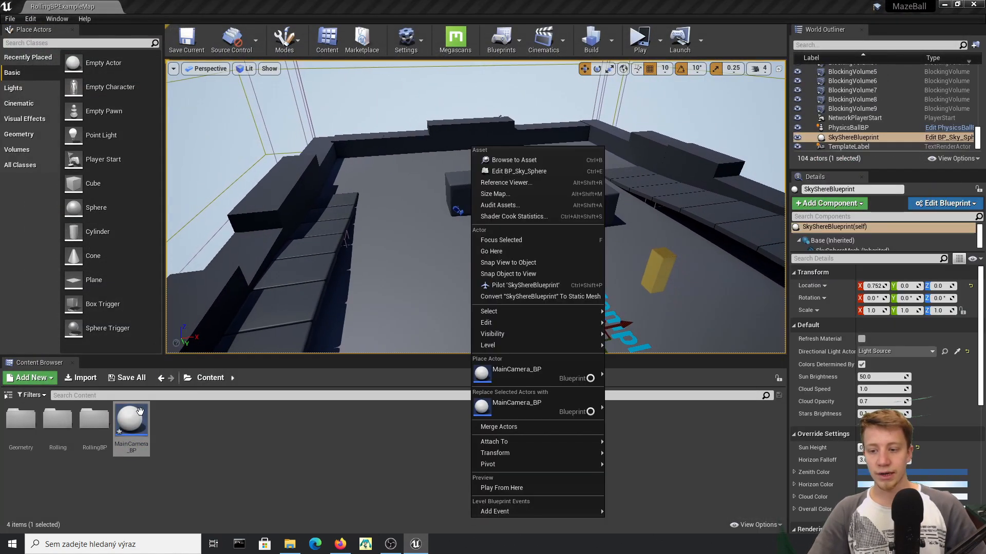
left_click_drag(136, 417, 511, 285)
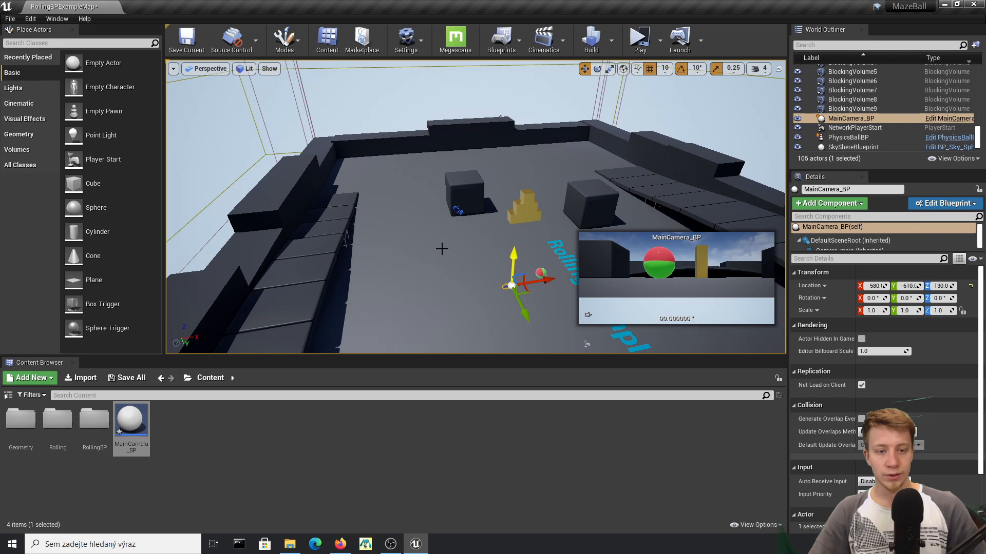
left_click_drag(441, 249, 432, 288)
left_click_drag(521, 209, 534, 69)
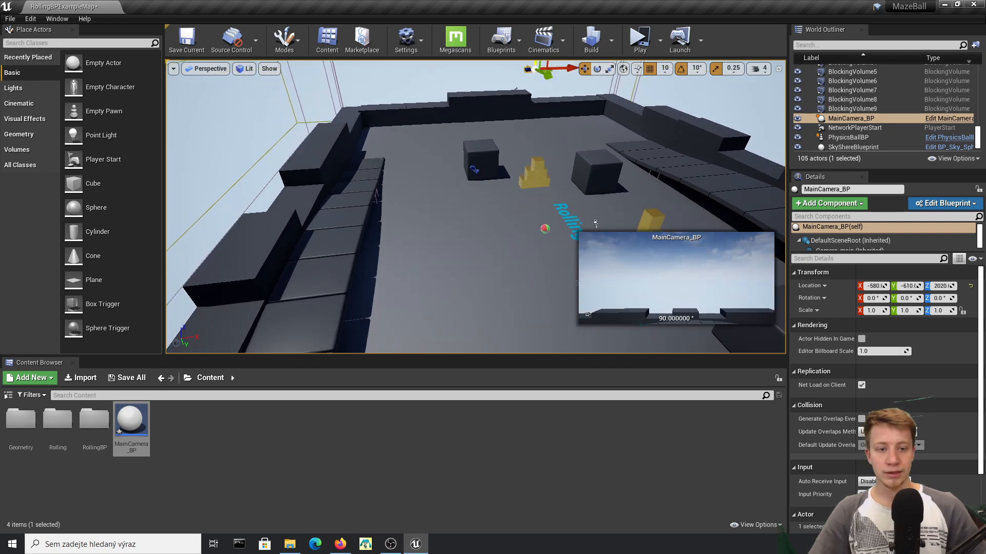
Raise MainCamera_BP to a Z location of about 4080 and rotate it to -90° so it looks straight down at the level
mouse_move(534, 69)
right_mouse_down()
mouse_move(534, 32)
mouse_move(534, 70)
right_mouse_up()
right_click_drag(525, 179, 525, 151)
left_click_drag(523, 148, 523, 15)
right_click_drag(521, 240, 521, 159)
key("e")
left_click_drag(476, 304, 523, 331)
key("w")
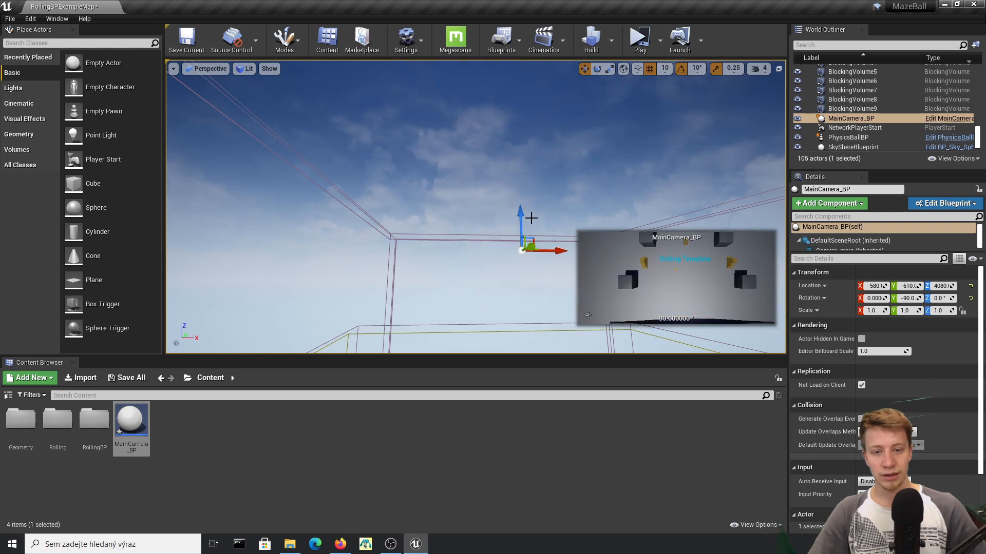
Move MainCamera_BP to about X -3200 and Z 5000 and tilt it to about -60° so it overlooks the arena
left_click(534, 269)
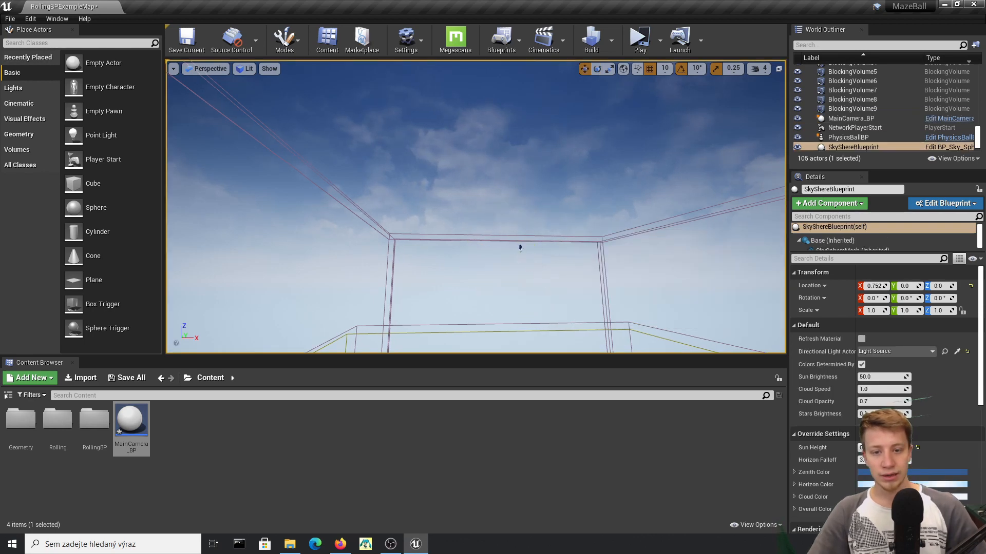
left_click(520, 248)
left_click_drag(517, 218, 518, 128)
left_click_drag(557, 161, 464, 159)
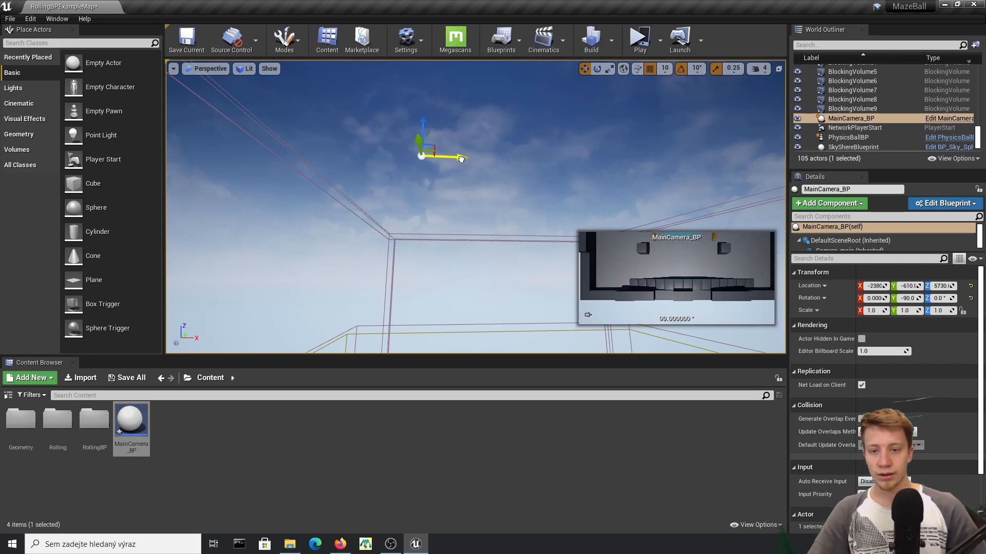
key("e")
left_click_drag(441, 208, 392, 196)
key("w")
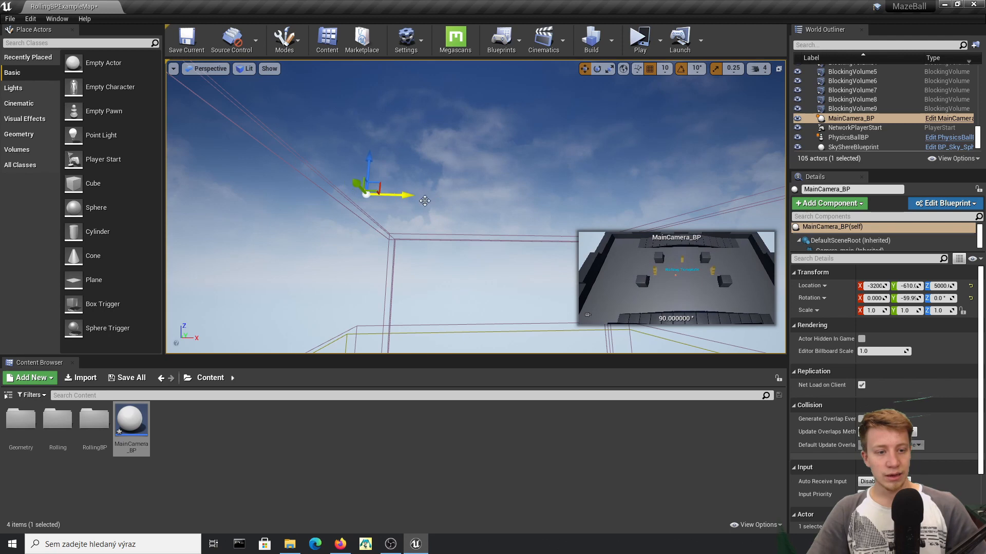
Enlarge the component list of MainCamera_BP, select its Camera_main component, and look through the camera settings
scroll(883, 331, "down", 3)
scroll(884, 333, "up", 3)
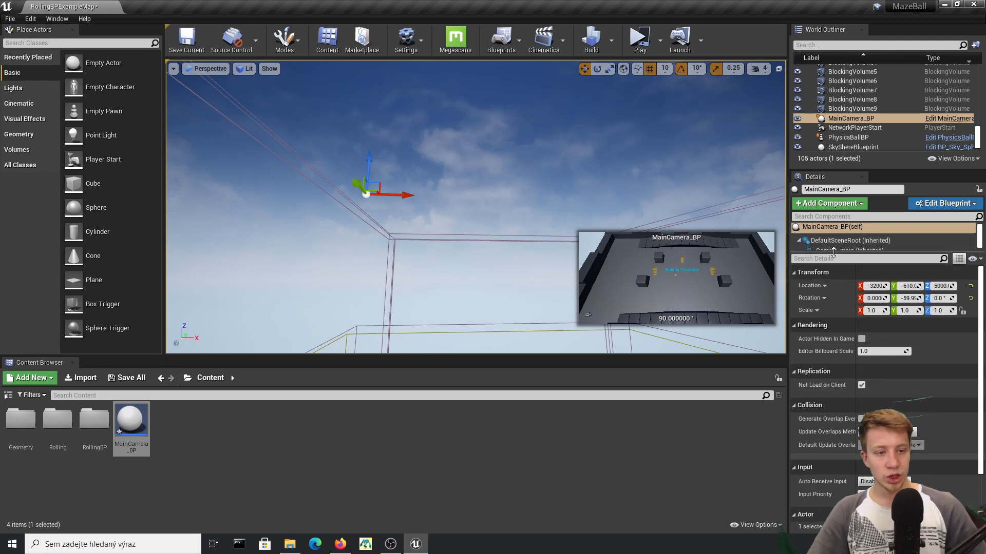
left_click_drag(834, 252, 836, 316)
left_click(840, 252)
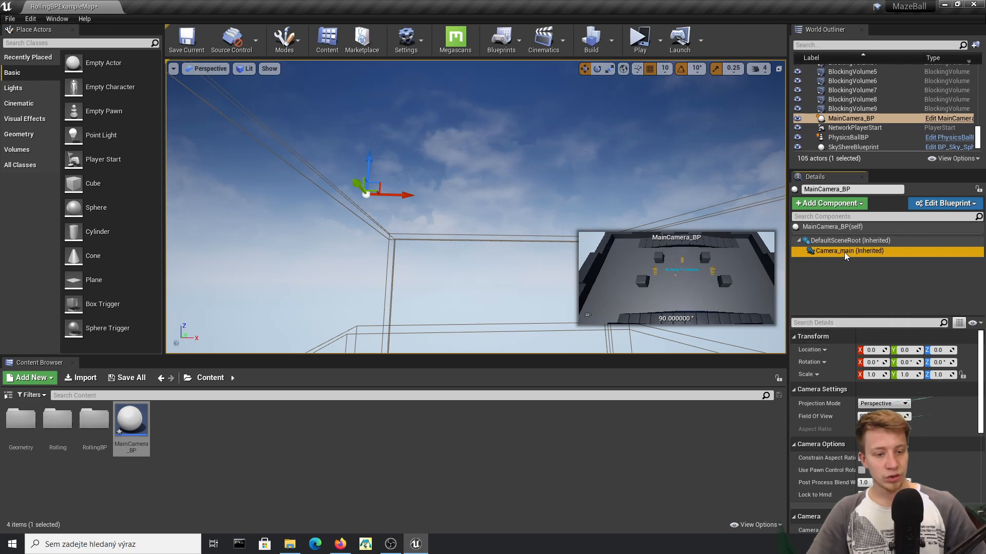
scroll(837, 426, "down", 5)
scroll(833, 422, "up", 4)
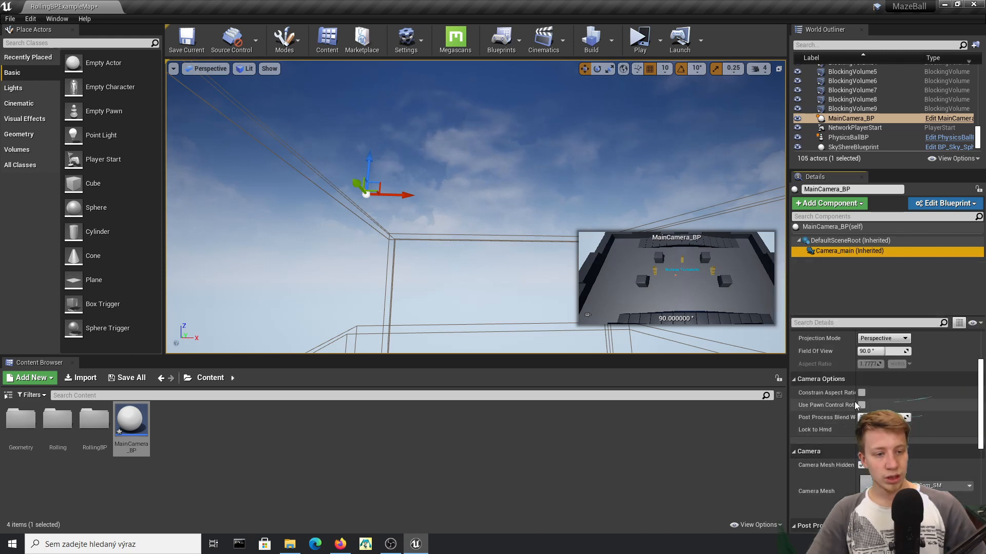
scroll(833, 374, "down", 1)
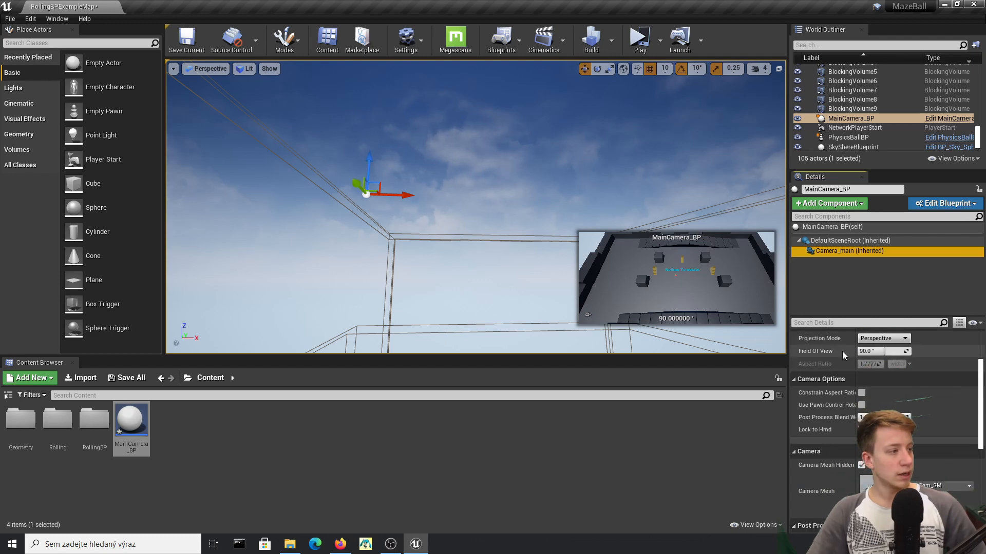
Try the Orthographic projection mode on Camera_main and return it to Perspective
left_click(880, 338)
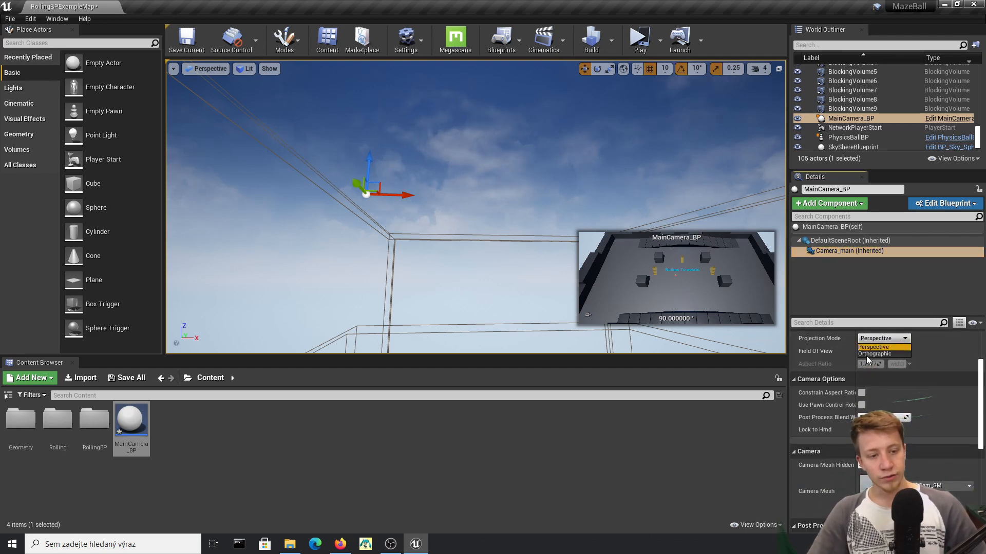
left_click(875, 355)
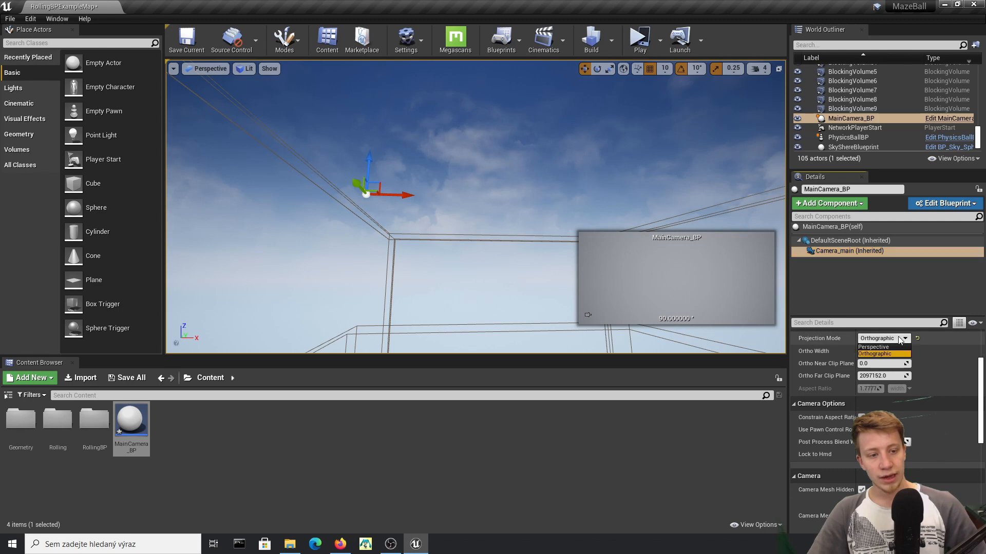
left_click(882, 338)
left_click(874, 347)
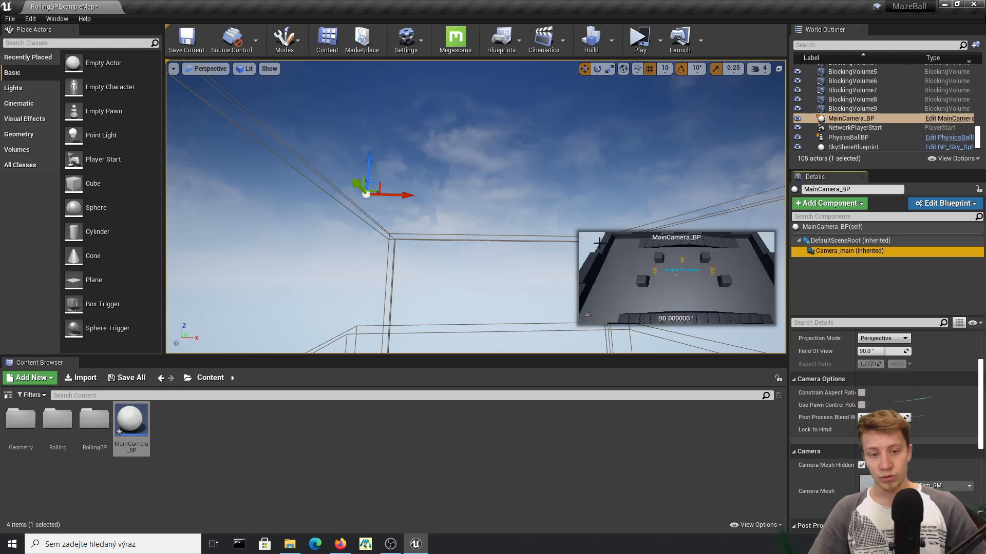
Set Camera_main's field of view to 100°, then lower the camera and adjust its tilt to frame the whole arena
mouse_move(862, 351)
left_mouse_down()
mouse_move(892, 351)
mouse_move(868, 351)
left_mouse_up()
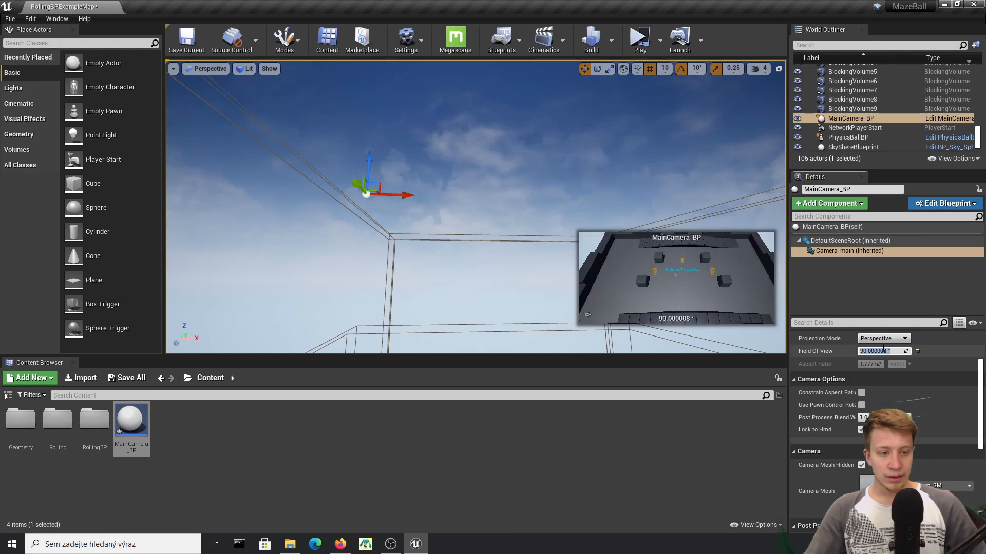
type("100")
key("Return")
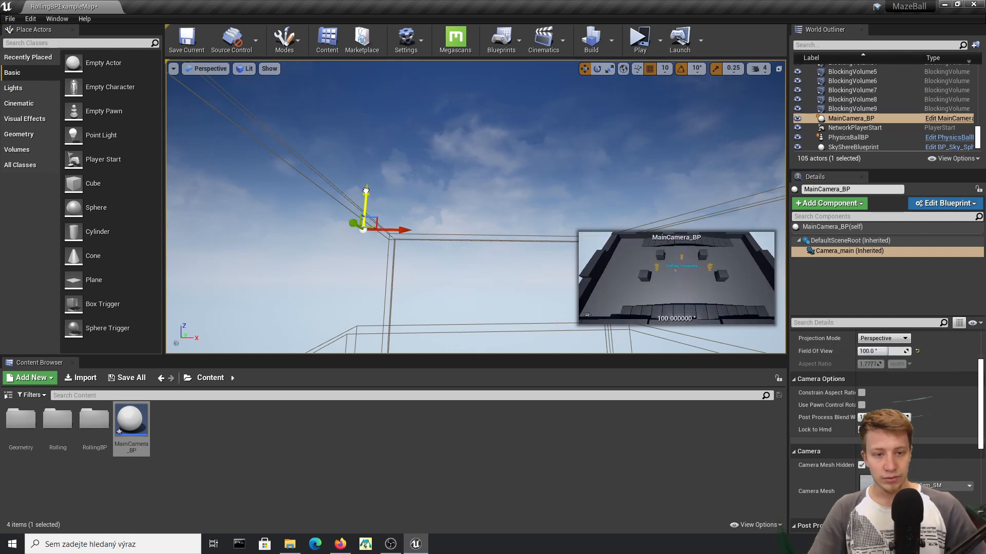
key("e")
left_click_drag(405, 266, 410, 257)
key("w")
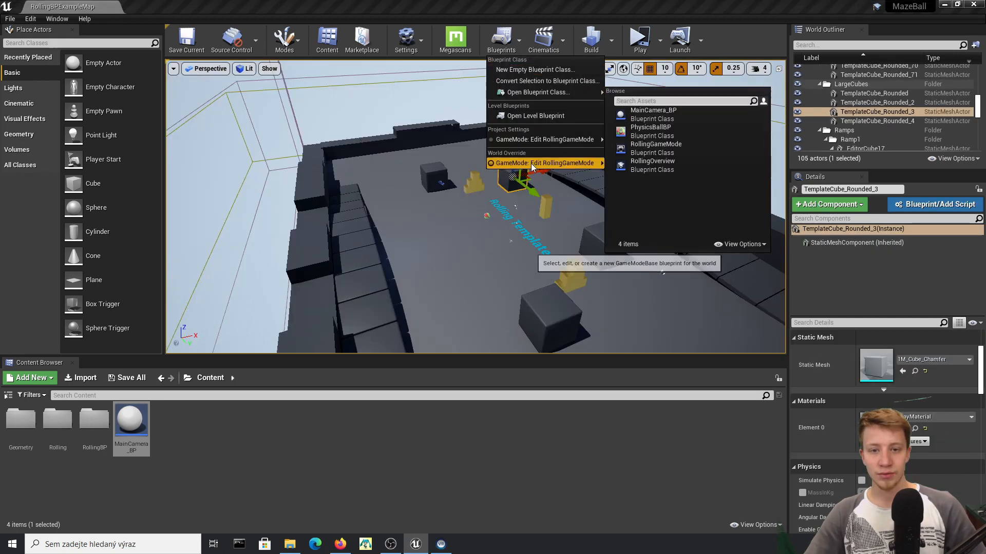
Open the world override game mode RollingGameMode for editing and show its event graph in the full Blueprint editor
mouse_move(515, 163)
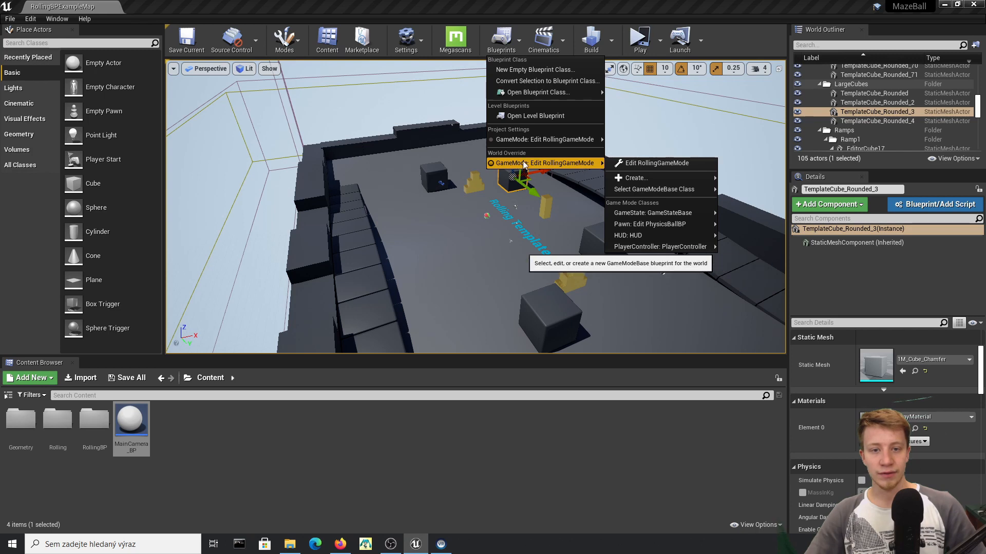
left_click(664, 164)
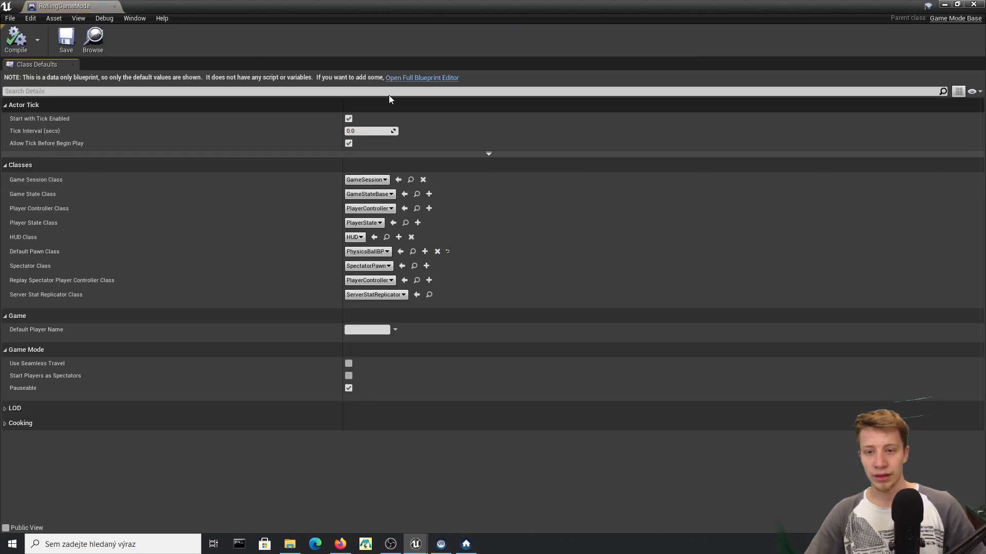
left_click(418, 78)
right_click_drag(397, 219, 374, 230)
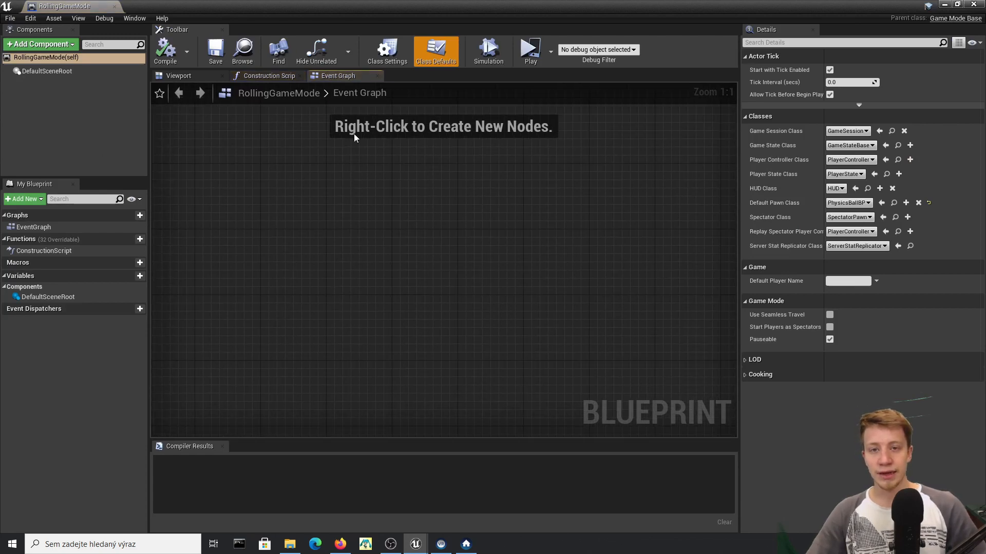
Add an Event BeginPlay node to the RollingGameMode event graph
right_click(311, 162)
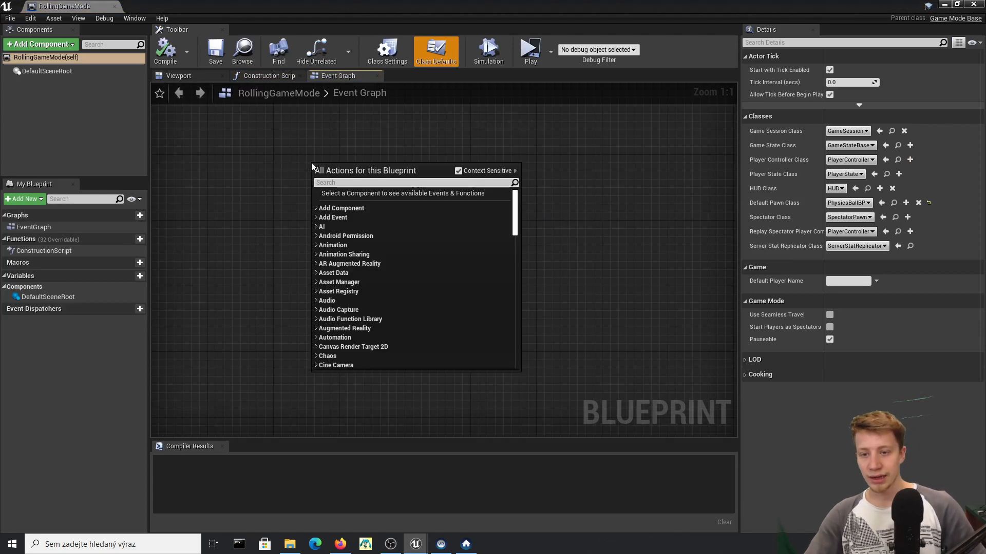
type("event beg")
key("Return")
right_click_drag(361, 256, 356, 288)
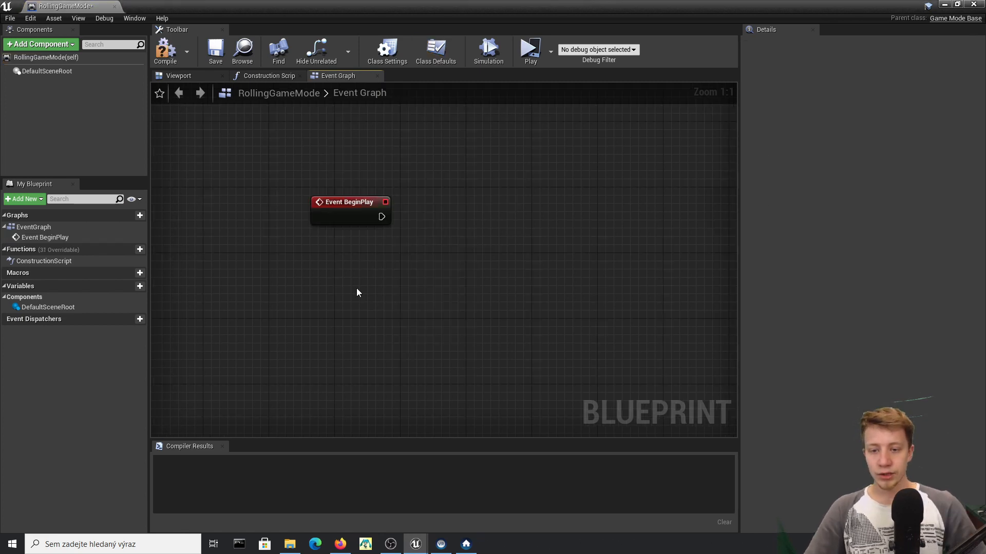
Add a Get Player Controller node with player index 0 below Event BeginPlay
right_click(356, 288)
type("get player")
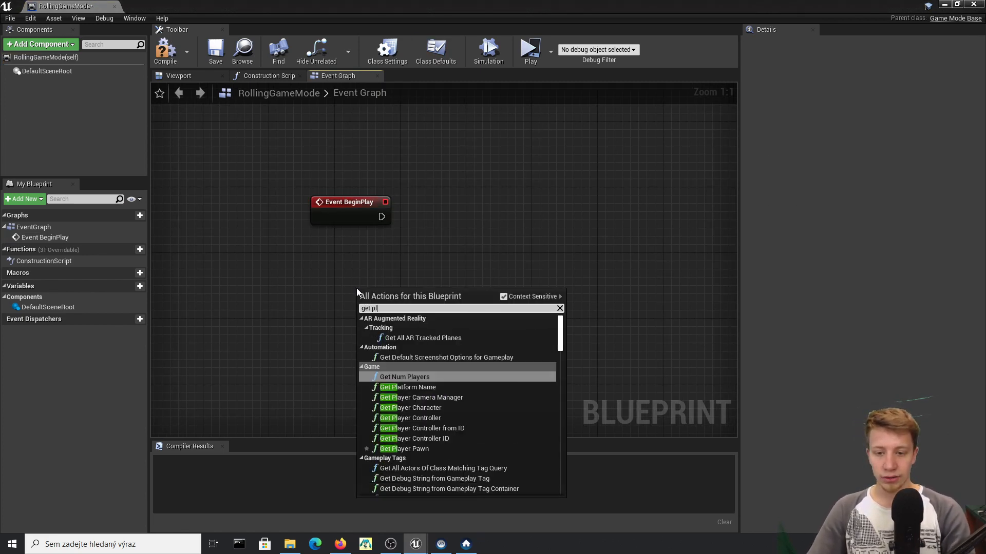
key("Down")
key("Down")
key("Down")
key("Return")
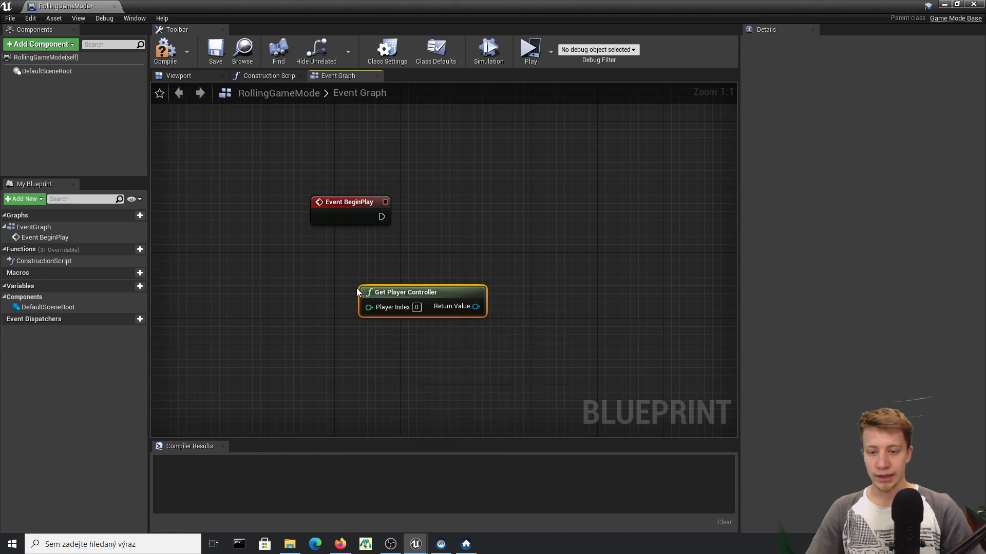
Add a Set View Target with Blend node targeting the player controller, and space the nodes apart to leave room before it
left_click_drag(467, 290, 404, 294)
type("set camera")
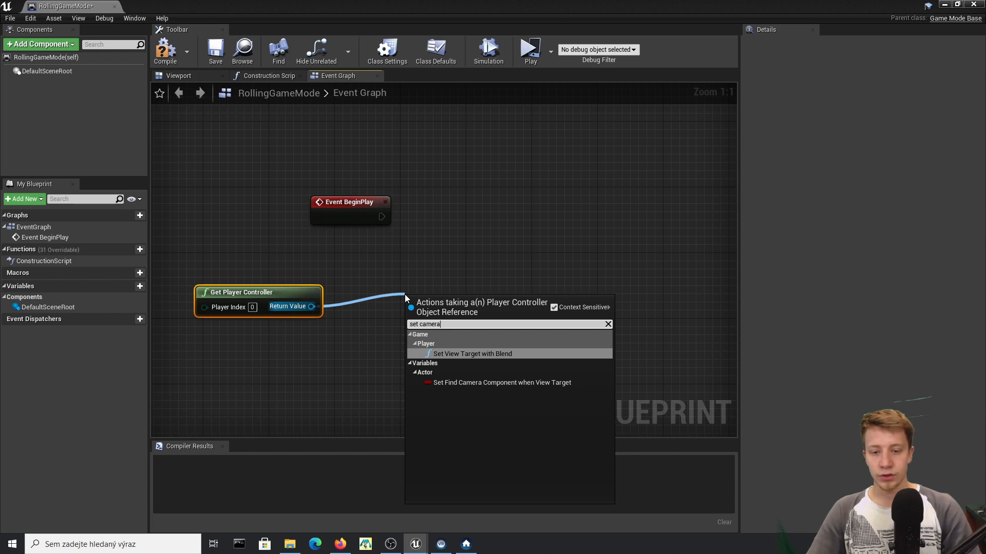
key("Return")
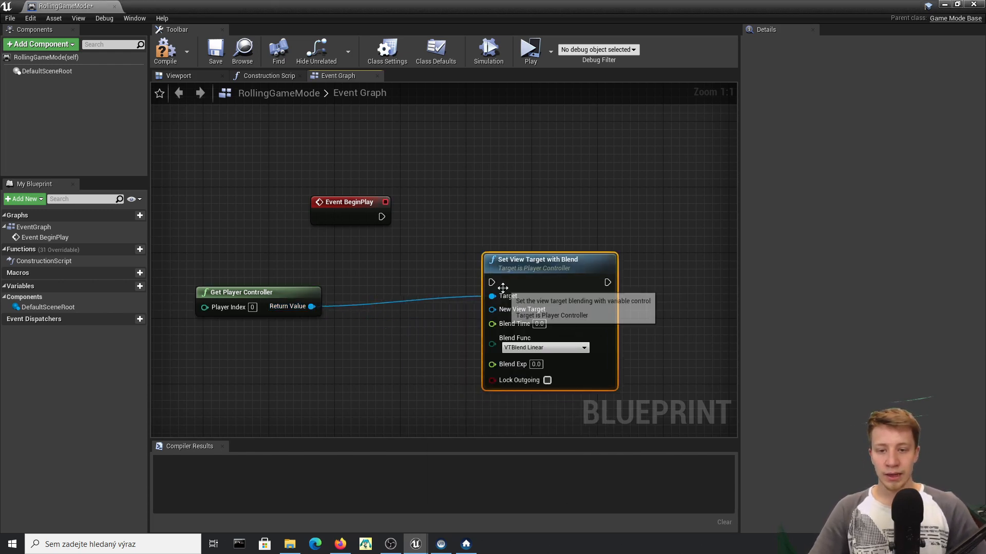
left_click_drag(491, 282, 378, 220)
left_click(609, 213)
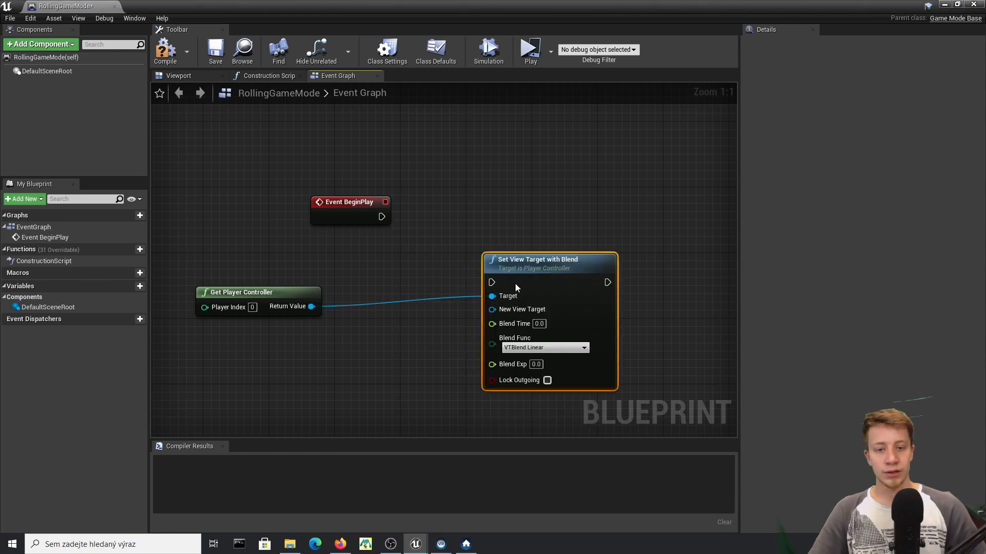
left_click_drag(499, 286, 623, 245)
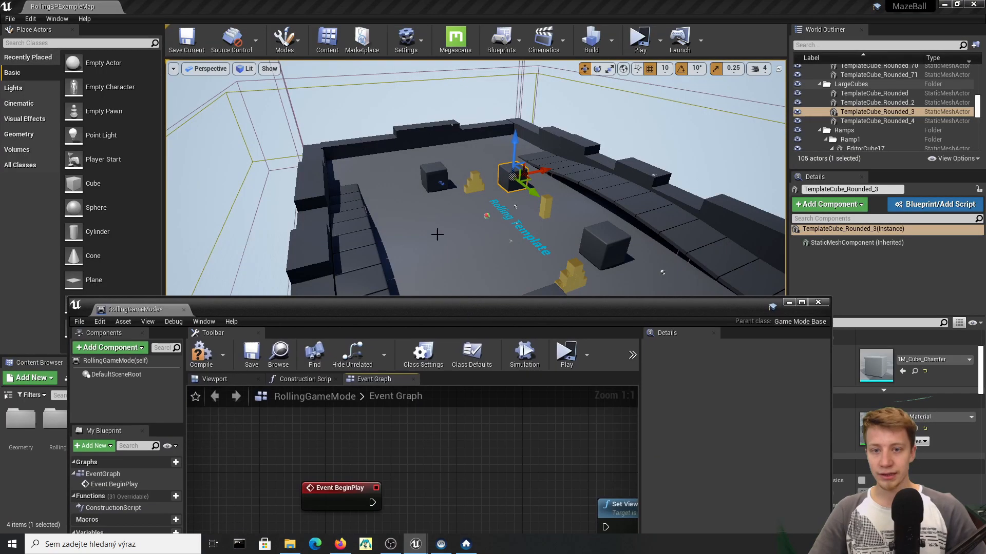
right_click_drag(435, 233, 504, 176)
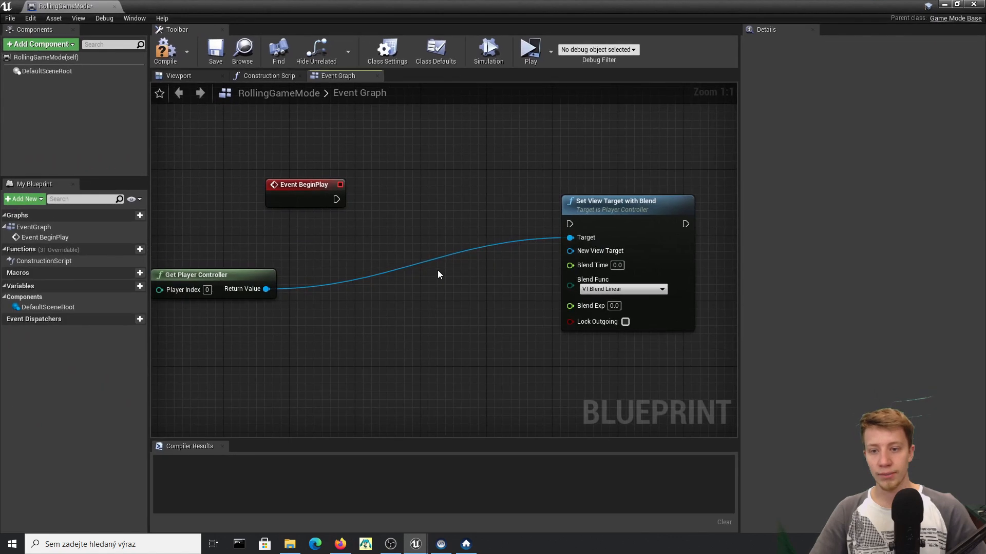
Add a Get Actor Of Class node executed from Event BeginPlay and set its Actor Class to MainCamera_BP
left_click_drag(362, 197, 415, 207)
type("get ")
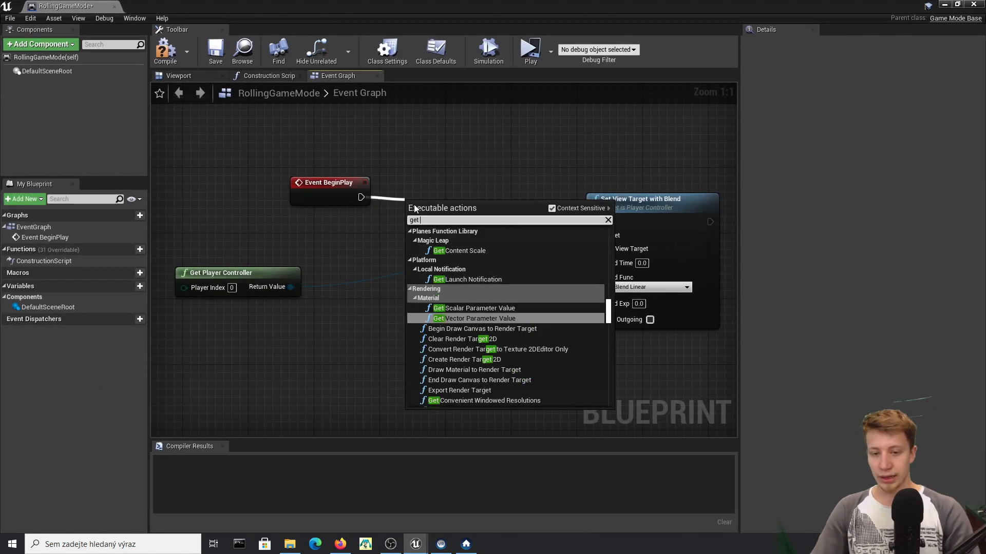
type("actor")
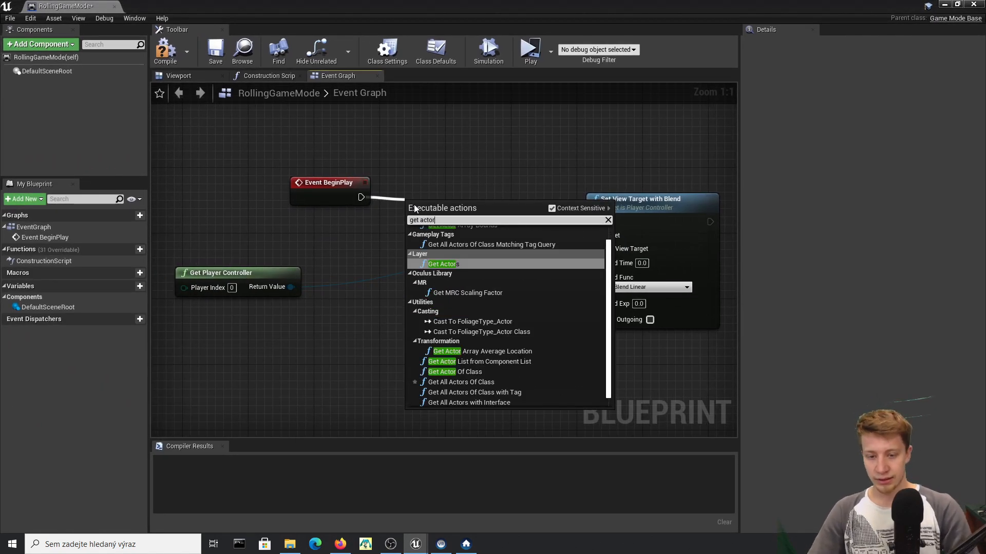
key("Down")
key("Down")
key("Down")
key("Down")
key("Down")
key("Down")
key("Down")
key("Down")
key("Down")
key("Down")
key("Down")
key("Return")
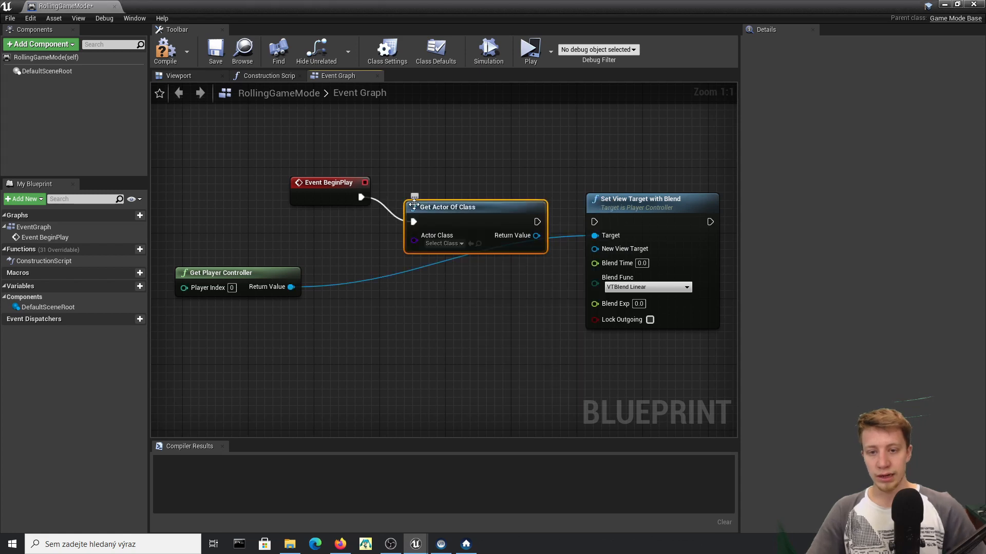
left_click(445, 244)
type("camera")
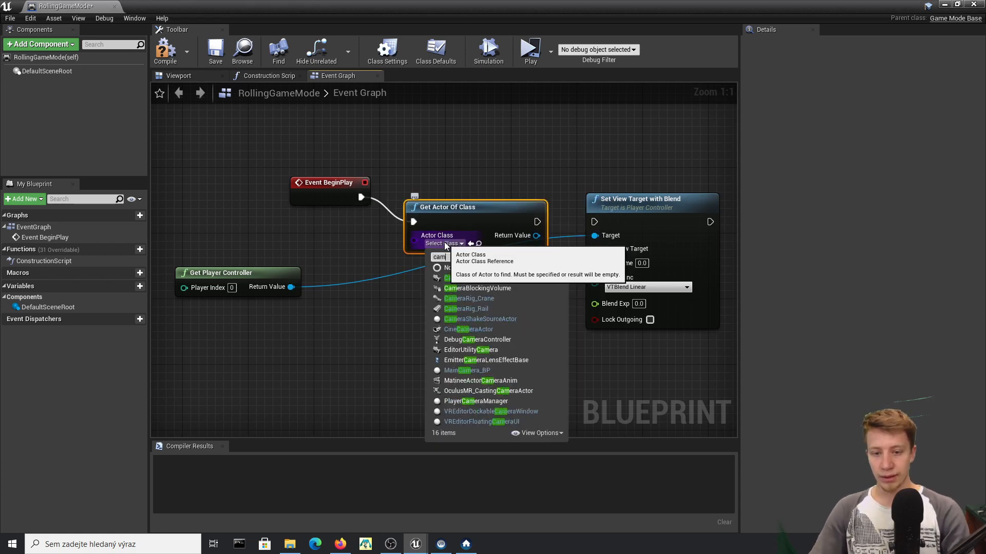
left_click(475, 370)
Connect Get Actor Of Class's execution output and return value to Set View Target with Blend's execution and New View Target inputs, and compile
left_click_drag(457, 220, 313, 216)
left_click_drag(474, 192, 359, 200)
left_click_drag(468, 215, 615, 255)
left_click_drag(416, 197, 594, 222)
left_click_drag(684, 212, 602, 205)
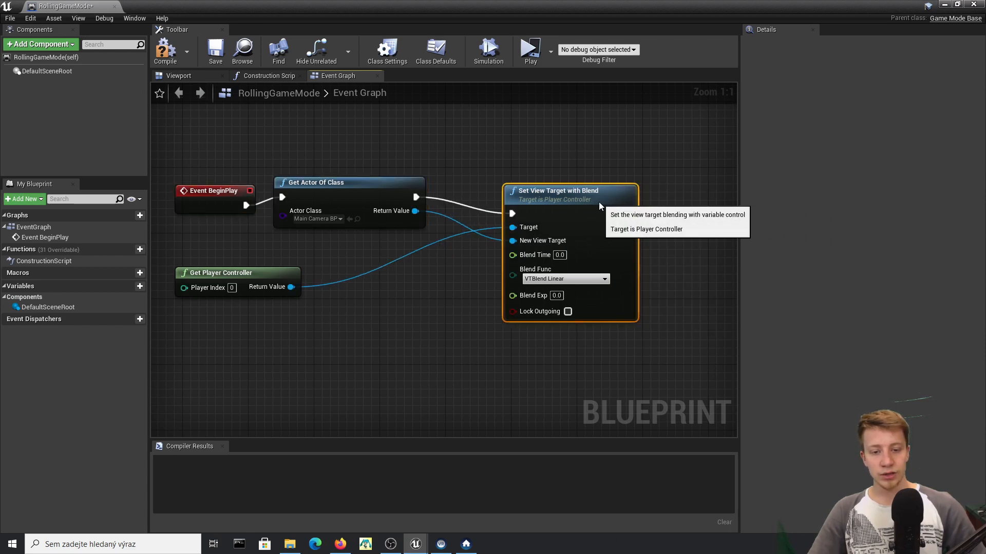
left_click(166, 50)
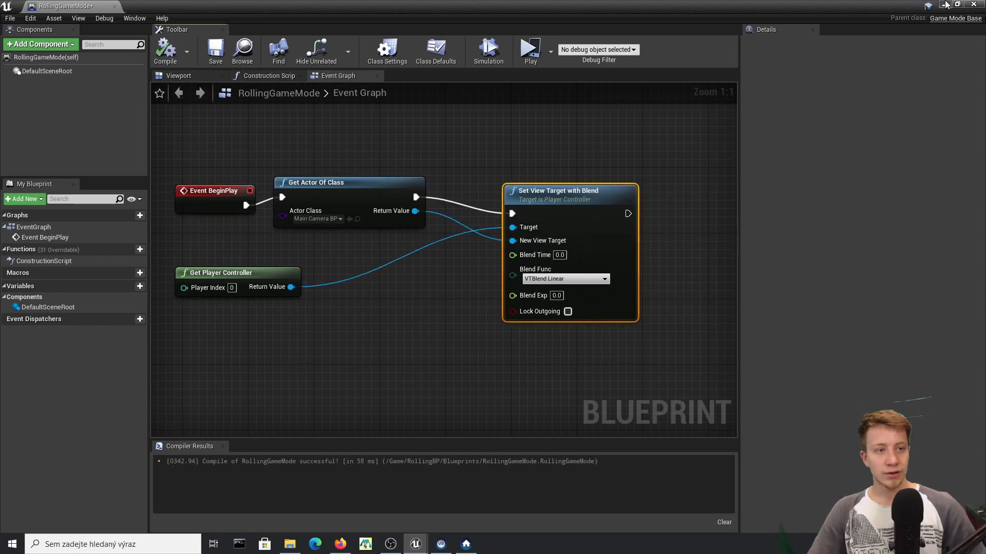
Return to the level, run it in the mobile preview, and roll the ball with the virtual joystick to test the fixed camera
left_click(946, 6)
left_click(638, 38)
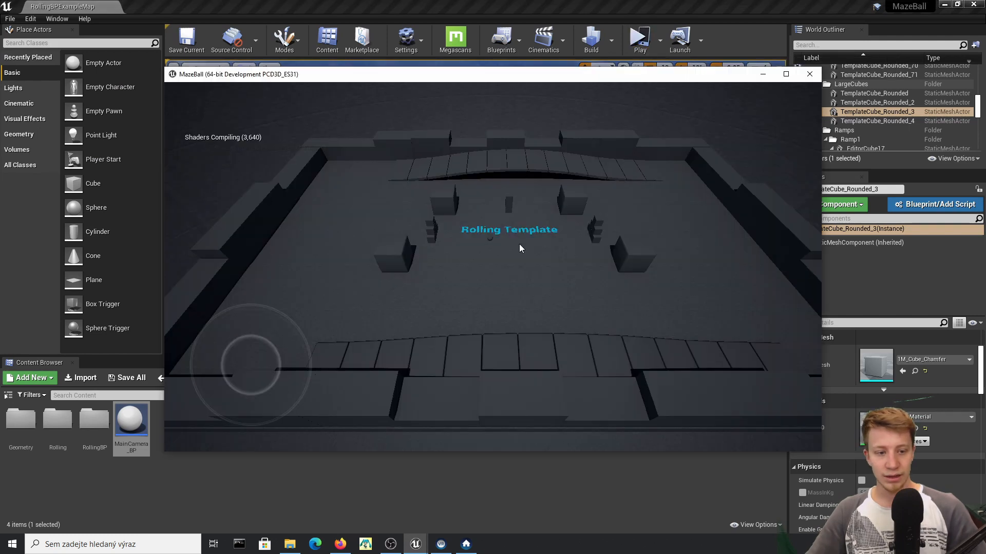
left_click_drag(260, 351, 501, 339)
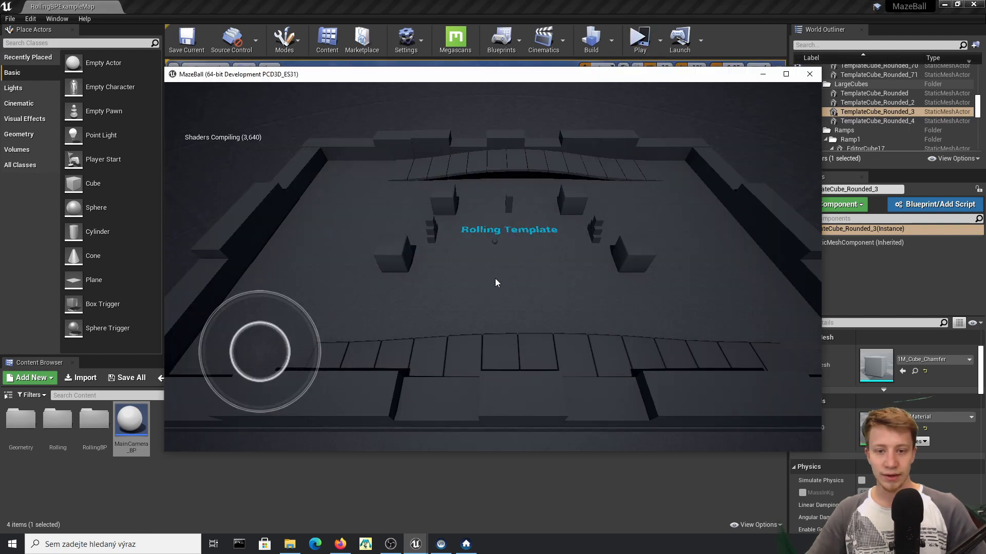
left_click_drag(250, 342, 167, 145)
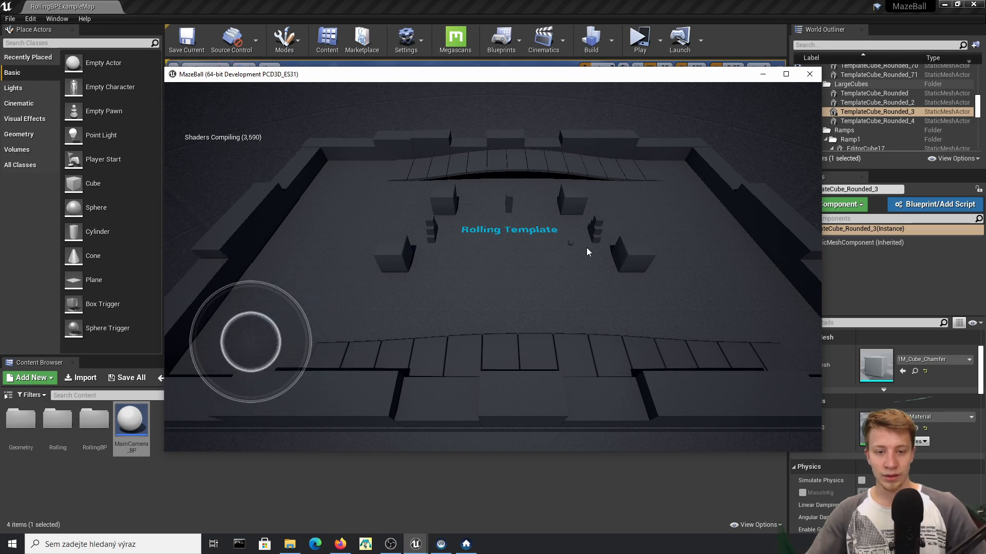
Stop the mobile preview and close its window
key("Escape")
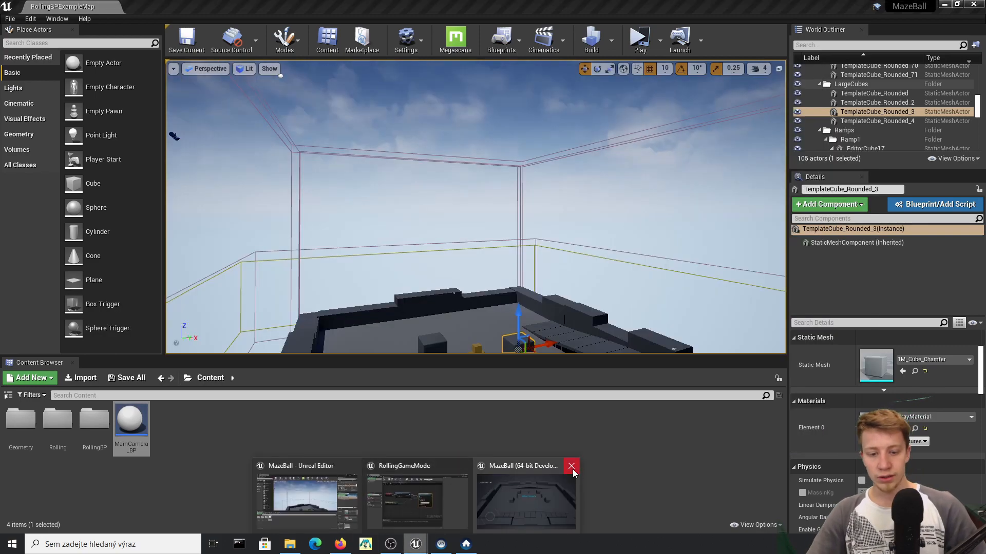
left_click(575, 468)
left_click(574, 219)
right_click_drag(573, 219, 600, 303)
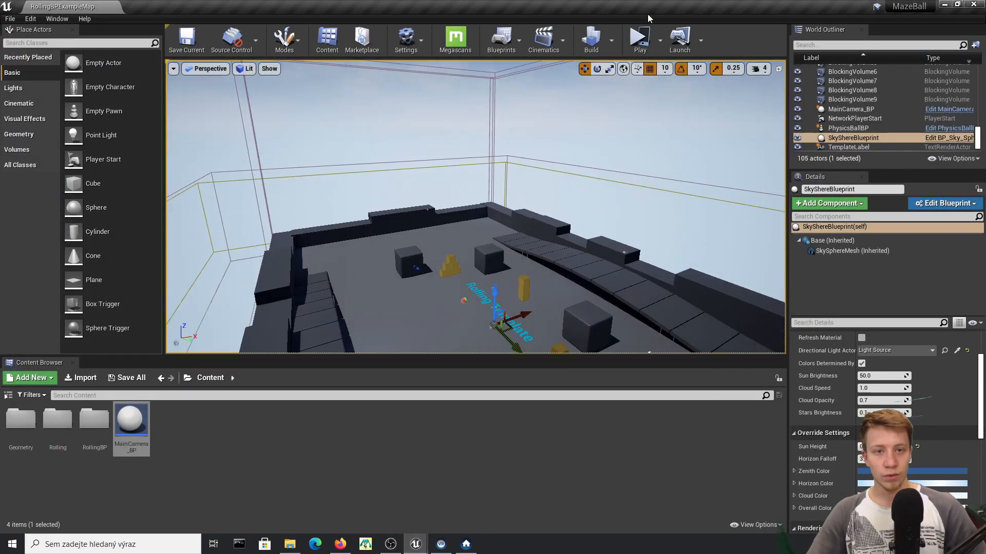
Open the RollingGameMode blueprint, set Blend Time to 1.0 on Set View Target with Blend, and compile
left_click(497, 32)
mouse_move(560, 164)
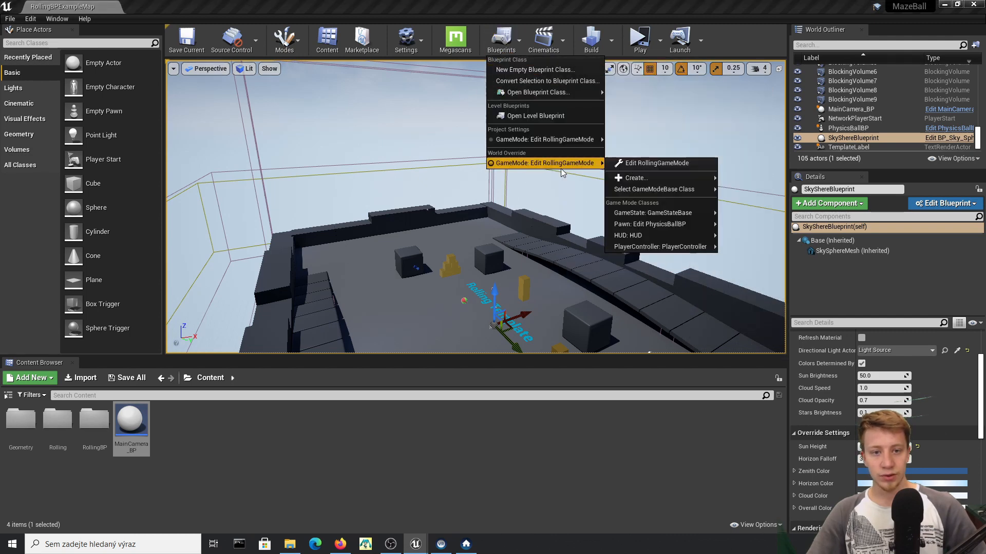
left_click(647, 163)
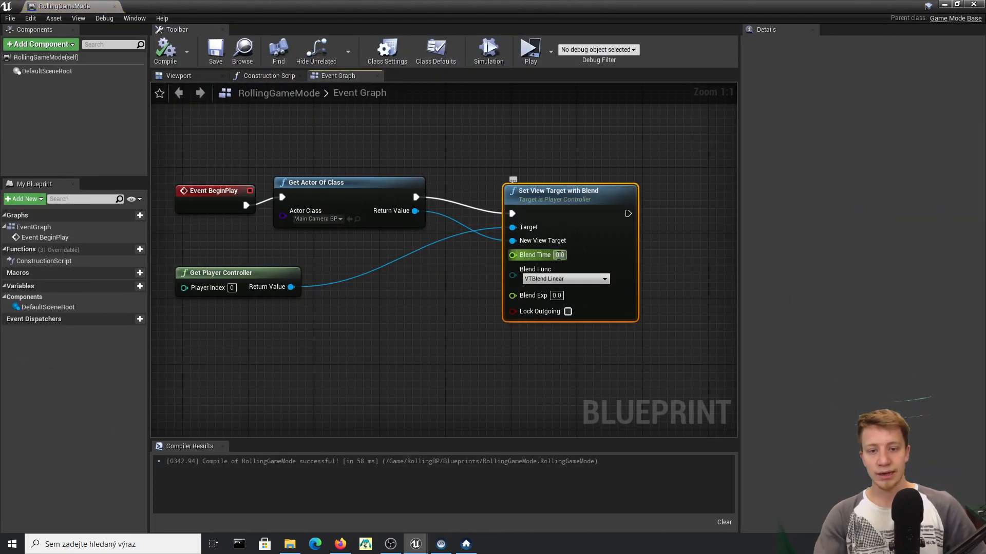
left_click_drag(557, 6, 559, 425)
scroll(443, 313, "up", 1)
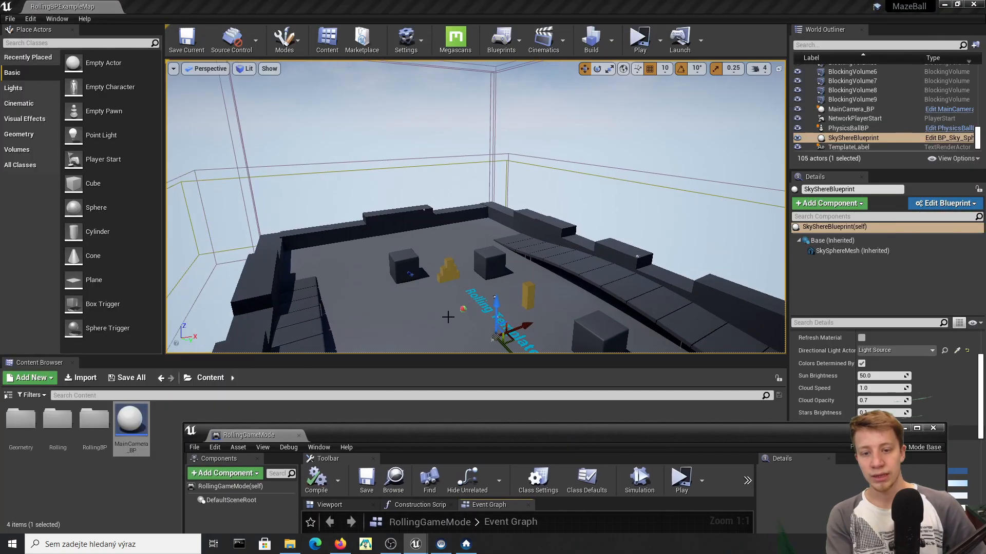
right_click_drag(451, 226, 447, 267)
scroll(442, 215, "up", 3)
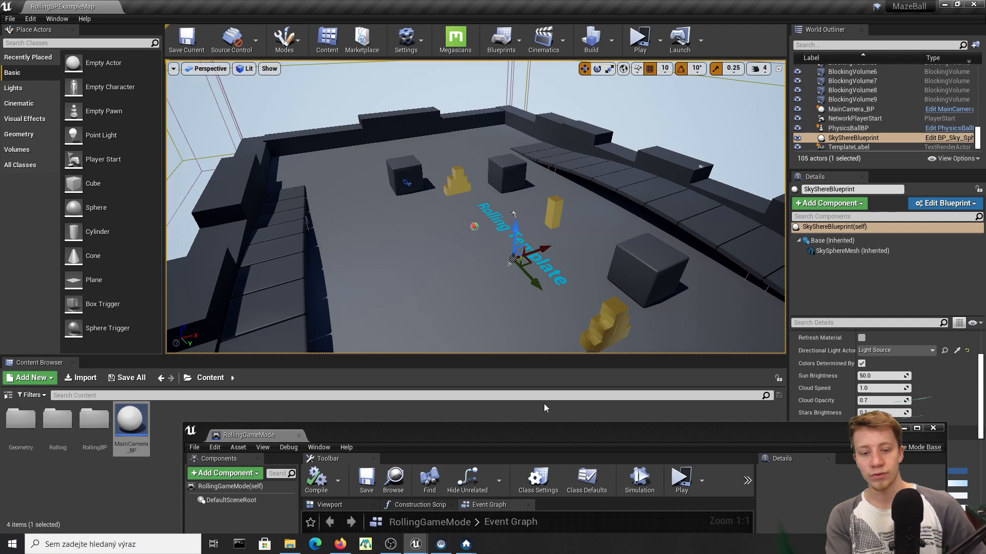
left_click_drag(549, 432, 464, 1)
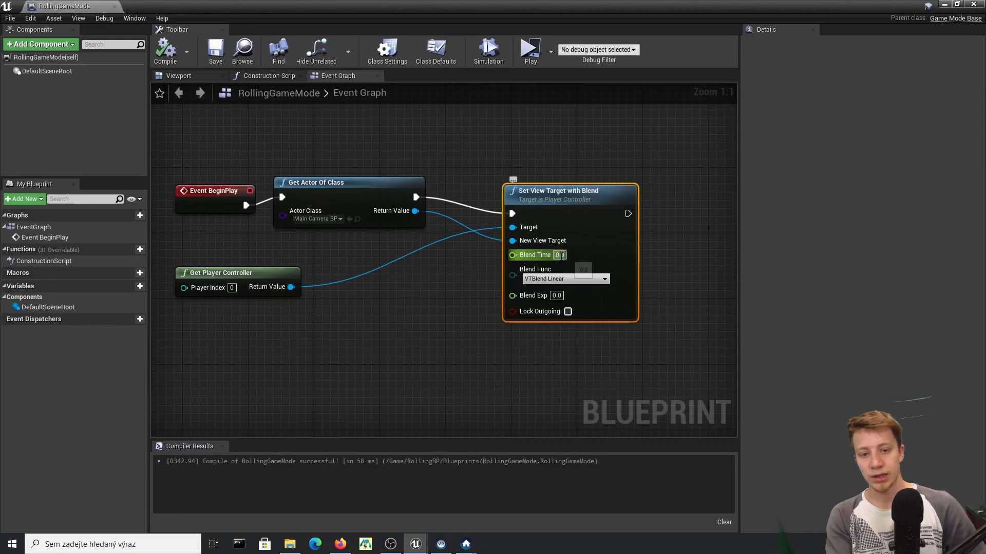
type("1")
key("Return")
left_click(165, 49)
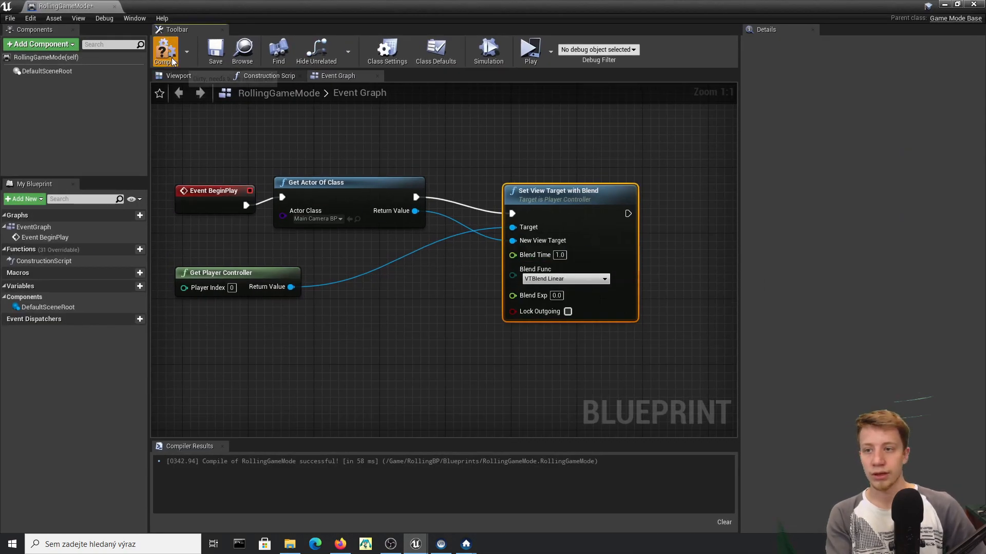
Return to the level and play it in the selected viewport to test the camera blend, then stop
left_click(942, 4)
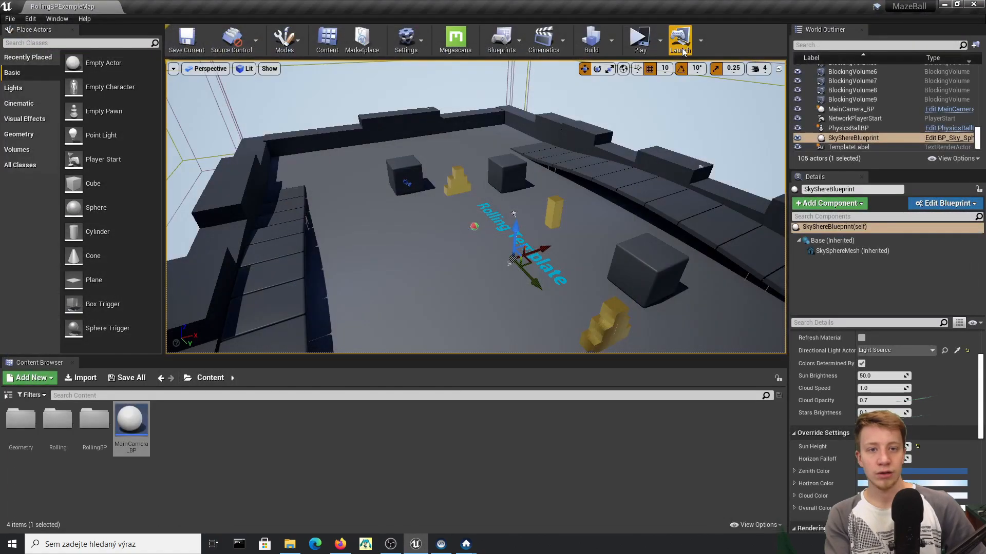
left_click(661, 41)
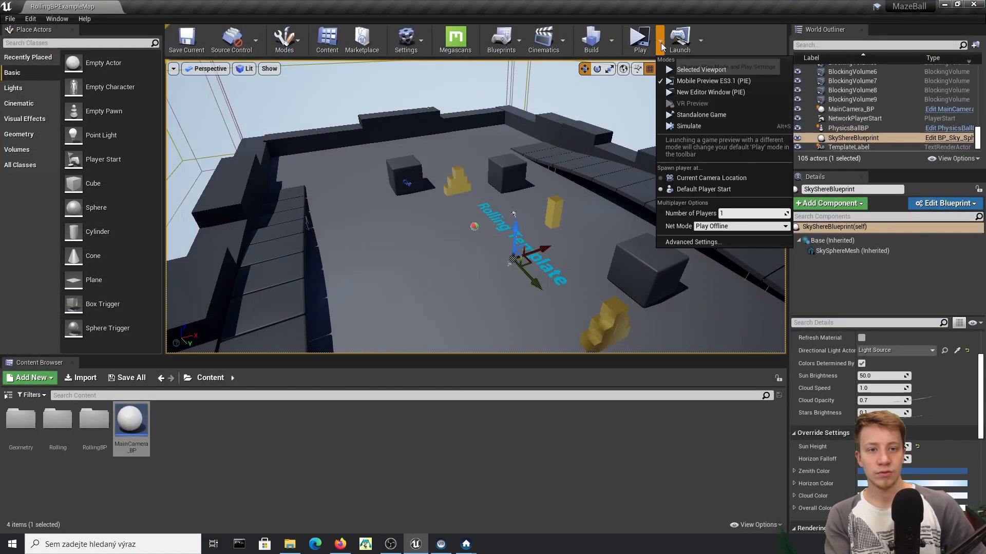
left_click(704, 70)
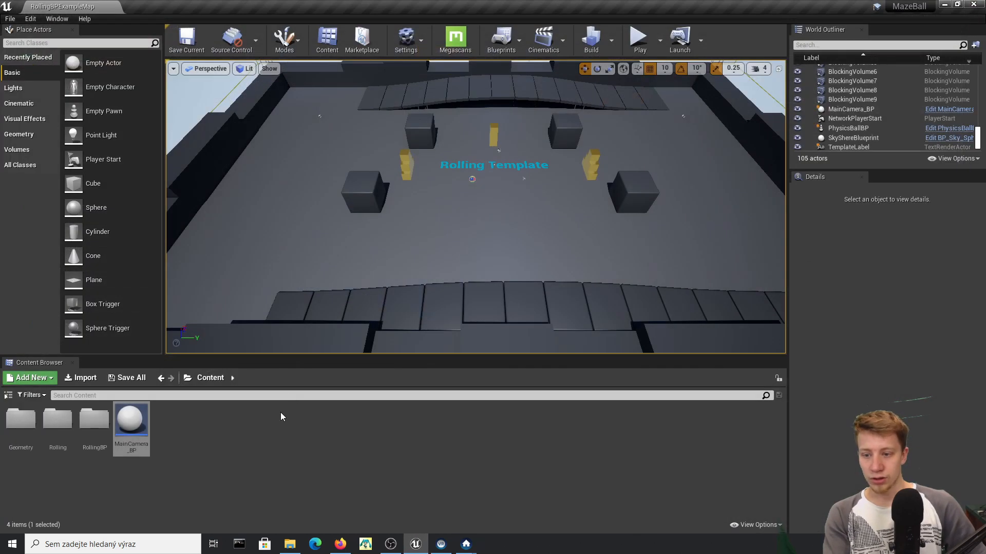
left_click(277, 417)
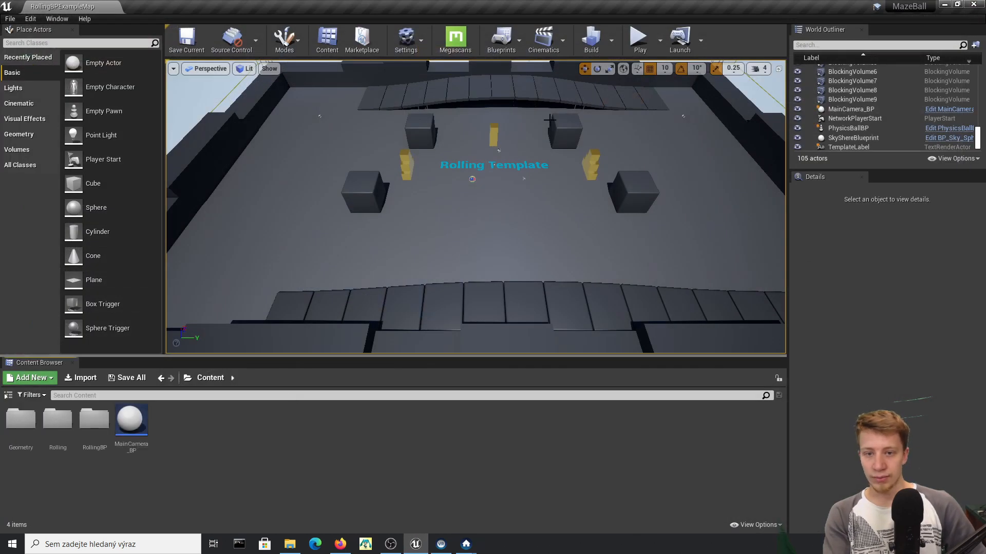
Move PhysicsBallBP from the RollingBP Blueprints folder into the main Content folder and display that folder
double_click(95, 424)
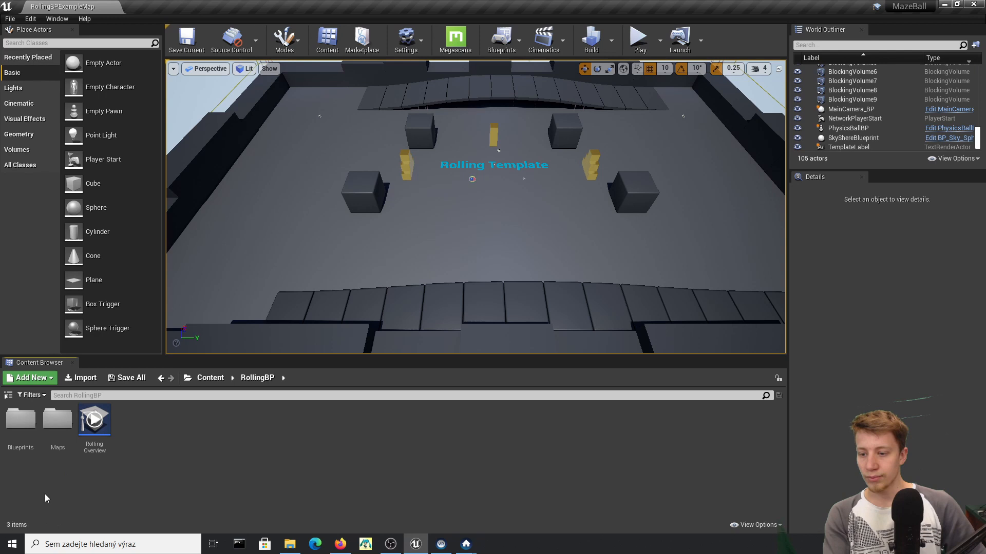
double_click(25, 428)
left_click(33, 428)
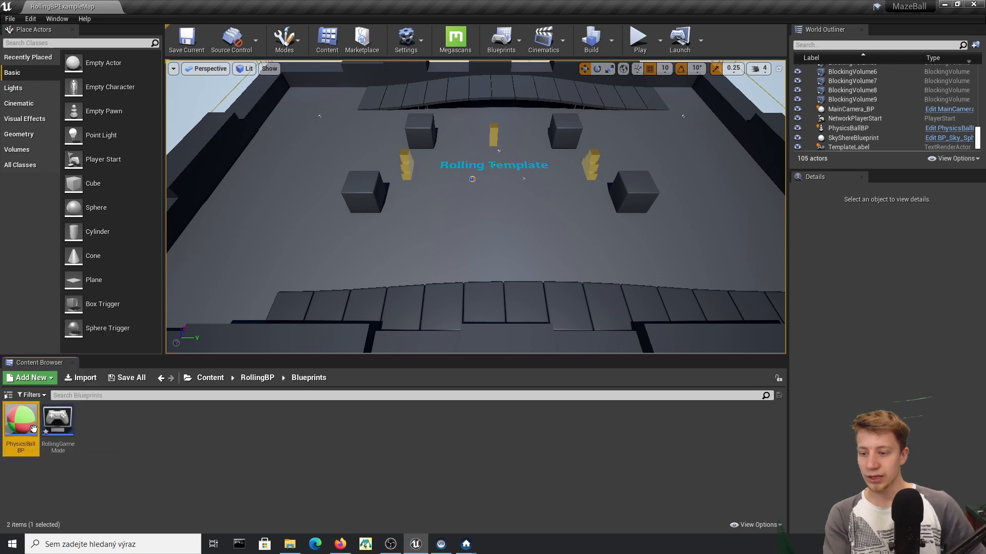
left_click(8, 396)
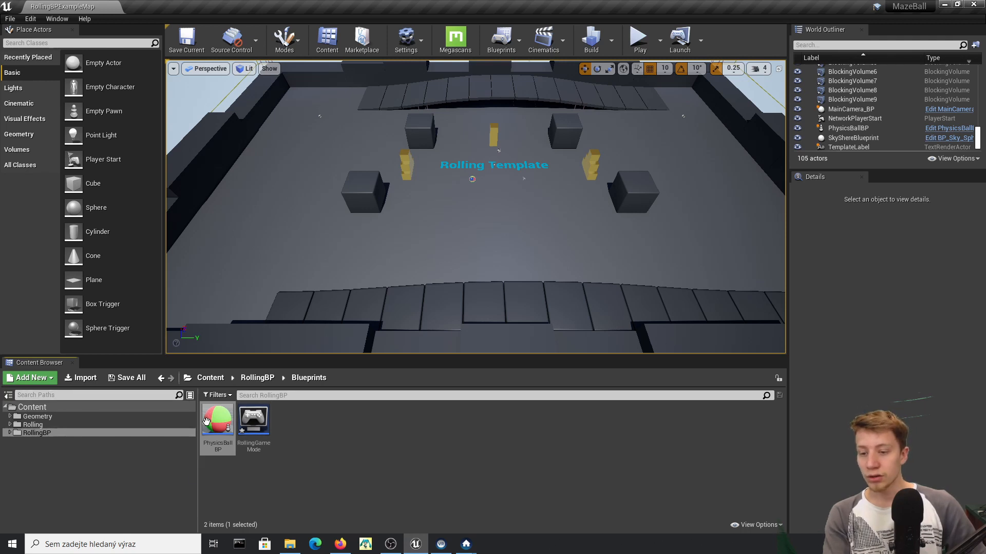
left_click_drag(217, 445, 39, 409)
left_click(94, 424)
left_click(72, 407)
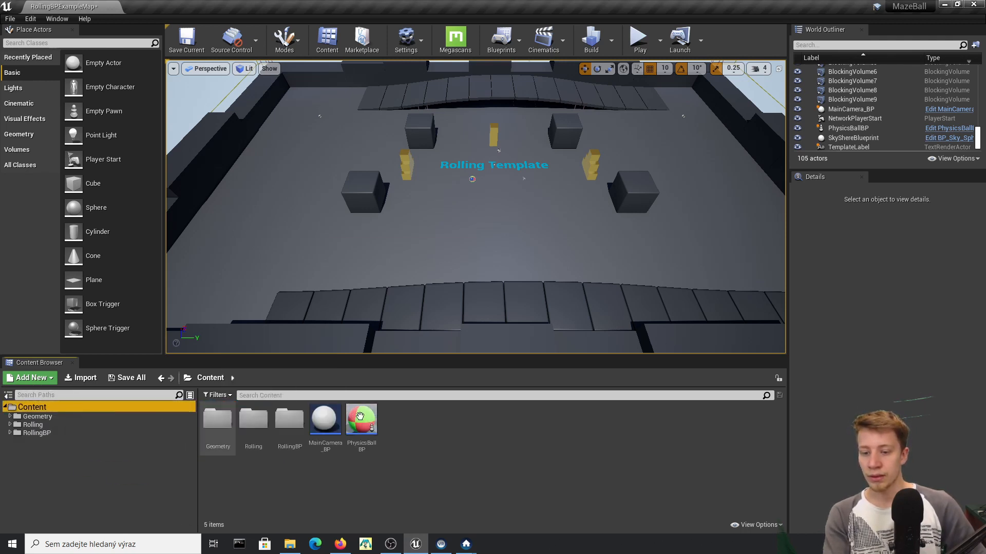
Open PhysicsBallBP in its 3D viewport, compile it, and select the Ball component
double_click(366, 425)
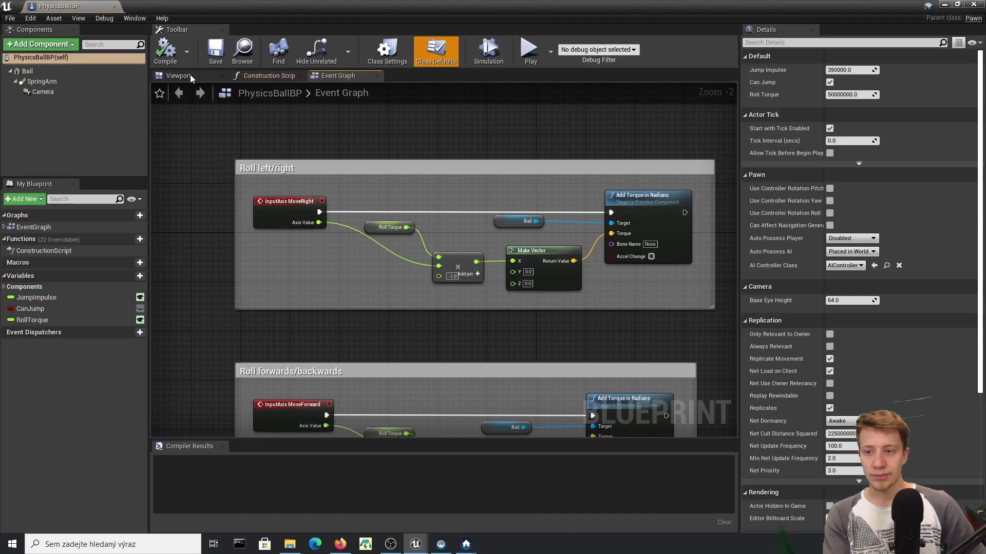
left_click(189, 75)
left_click(166, 50)
left_click(420, 245)
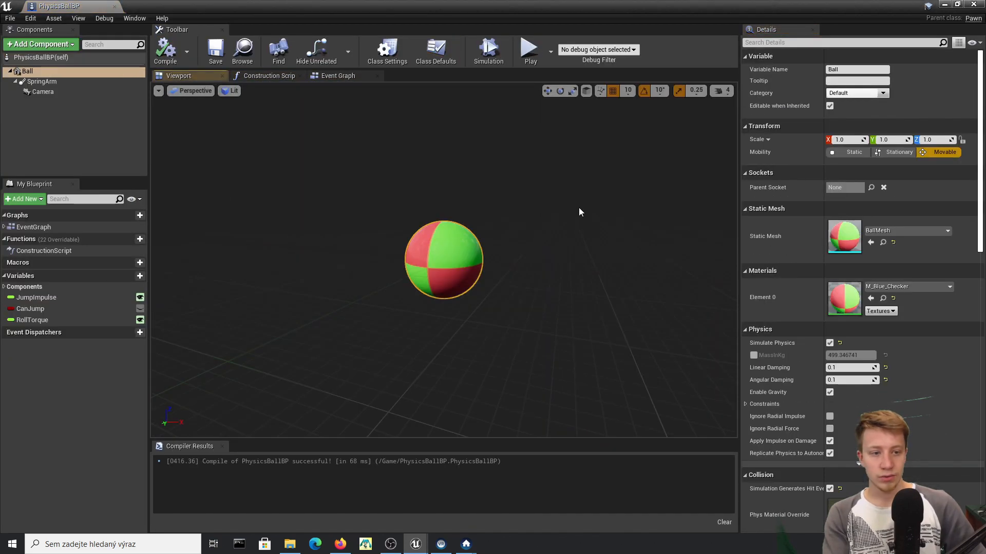
Set the Ball component's scale to 4.0 on the X, Y and Z axes
scroll(904, 349, "down", 5)
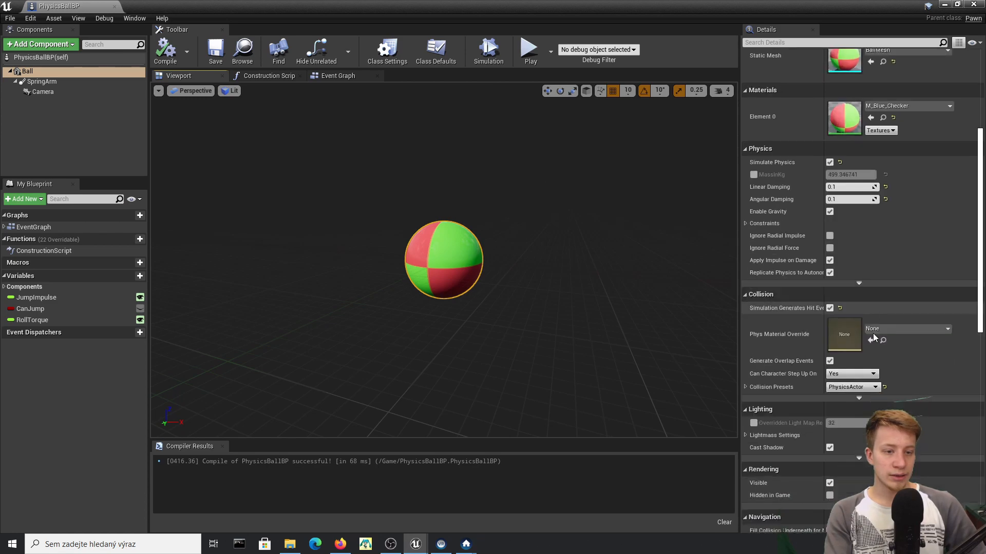
scroll(874, 337, "down", 3)
scroll(842, 231, "up", 8)
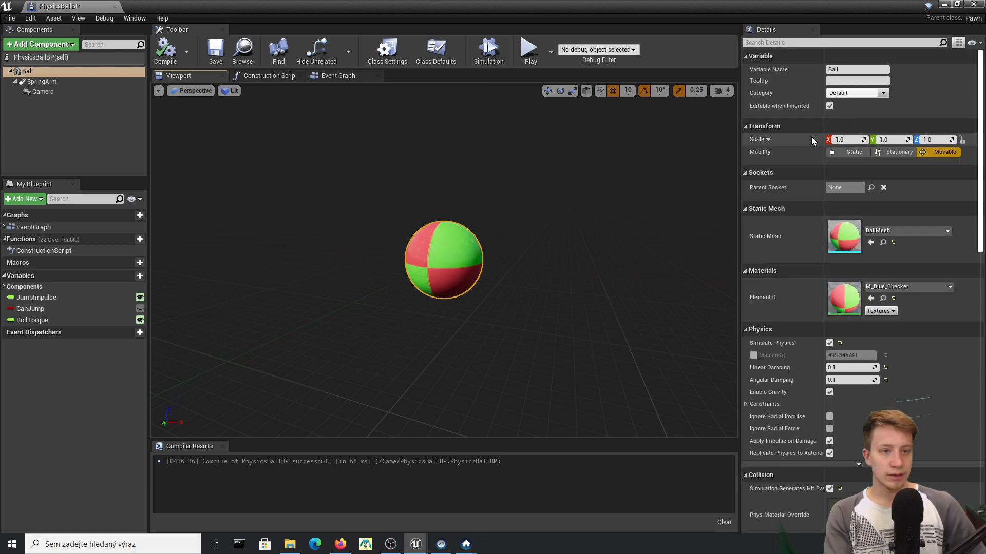
type("4")
key("Tab")
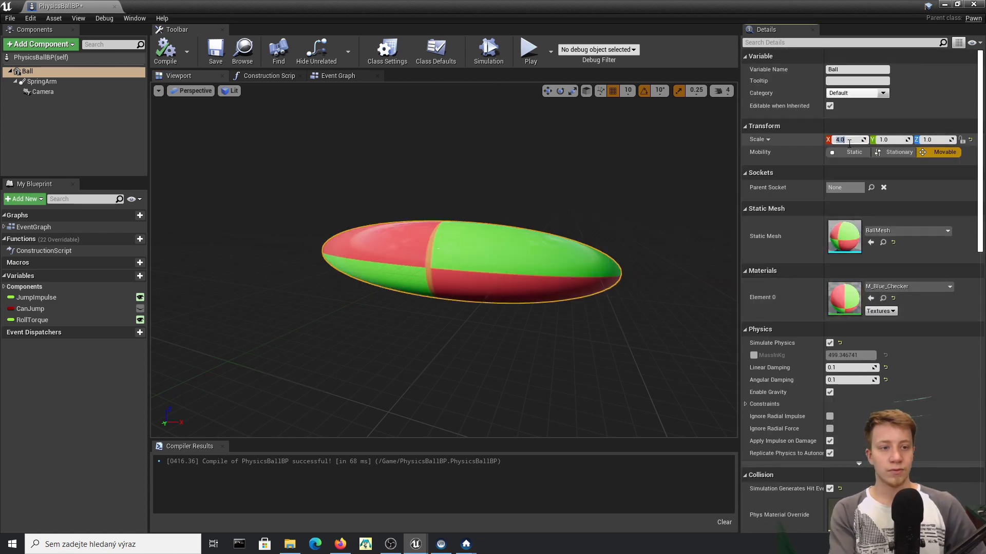
type("4")
key("Return")
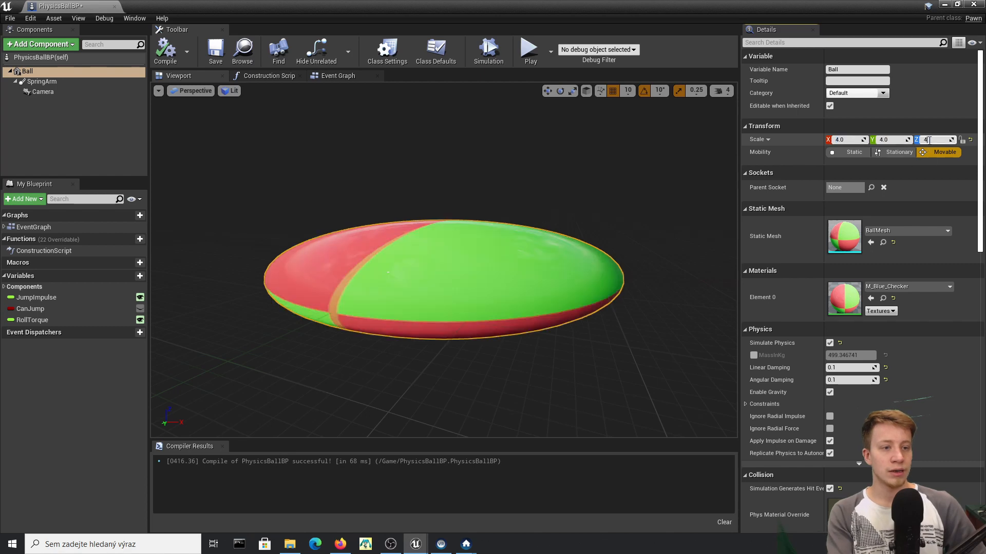
left_click(929, 140)
type("4")
key("Return")
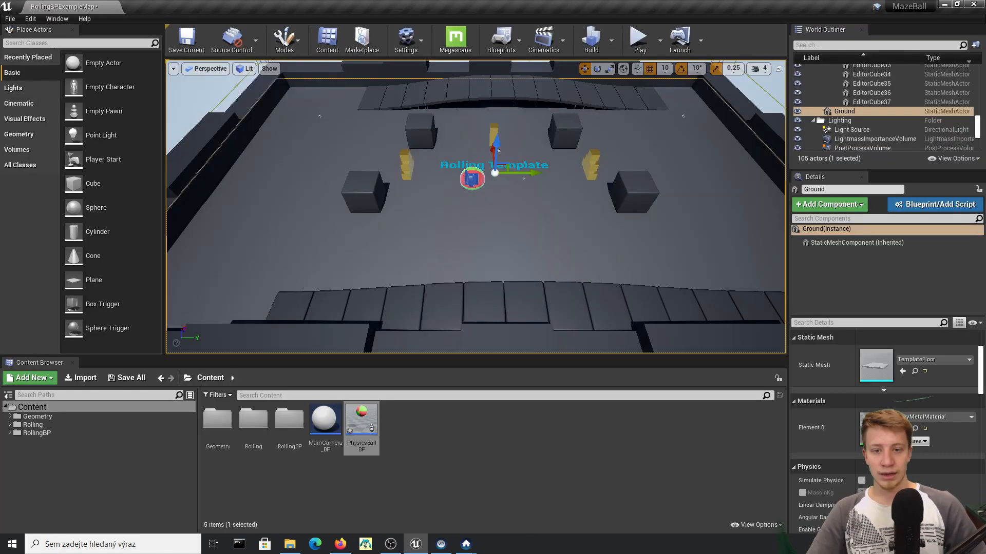
Raise the enlarged ball above the floor in the level and run a play test in the viewport
left_click(470, 168)
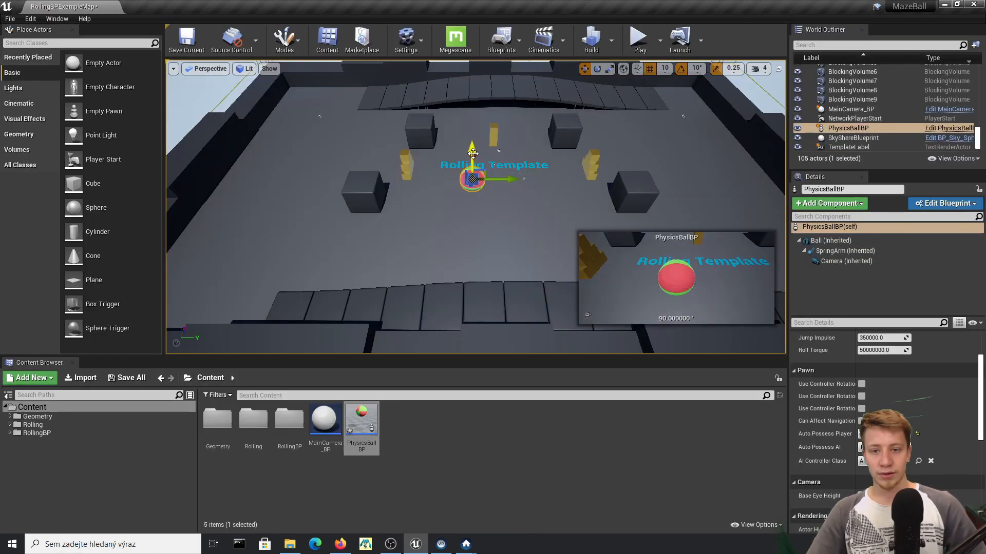
left_click_drag(472, 153, 471, 133)
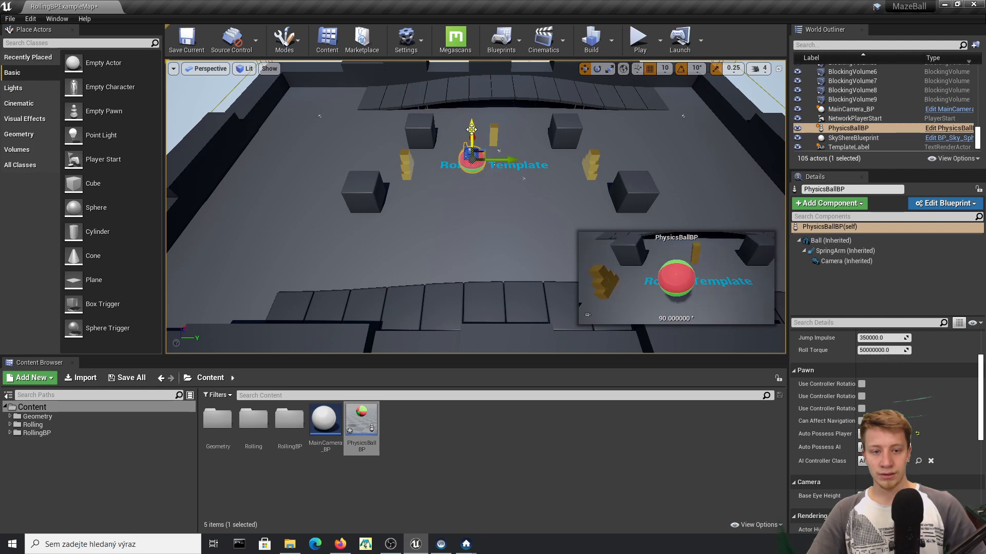
left_click(646, 41)
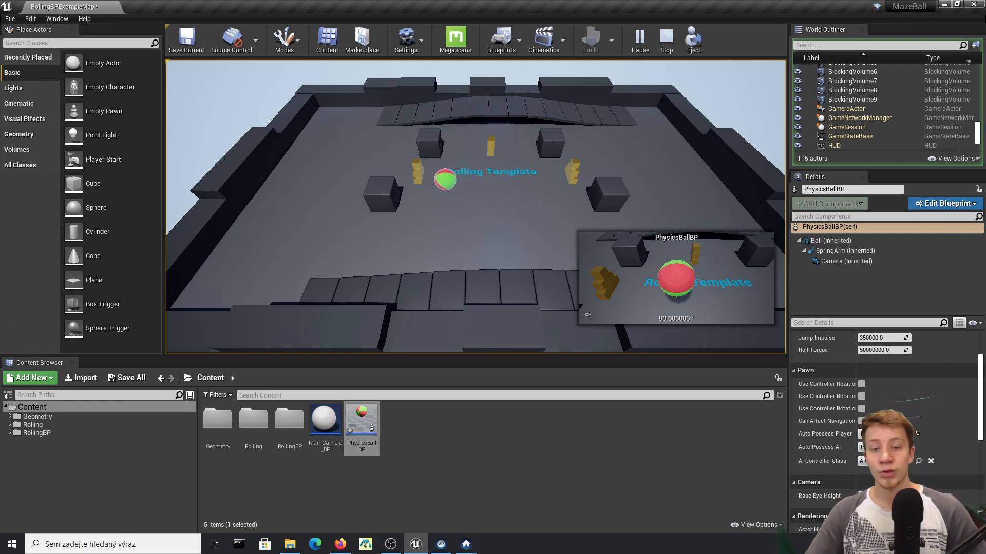
key("Escape")
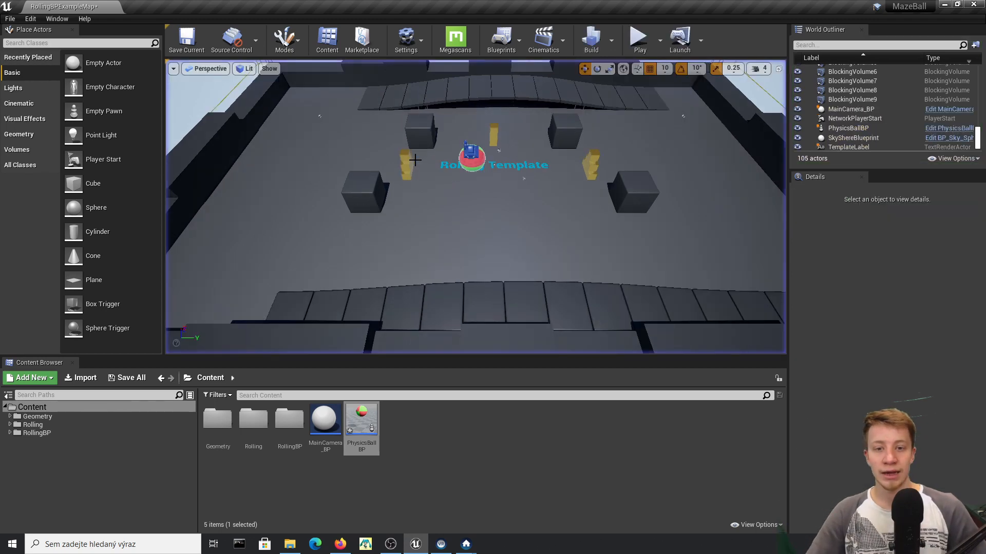
Reopen PhysicsBallBP from the level's ball and override the Ball component's mass with 100.0 kg
left_click(477, 170)
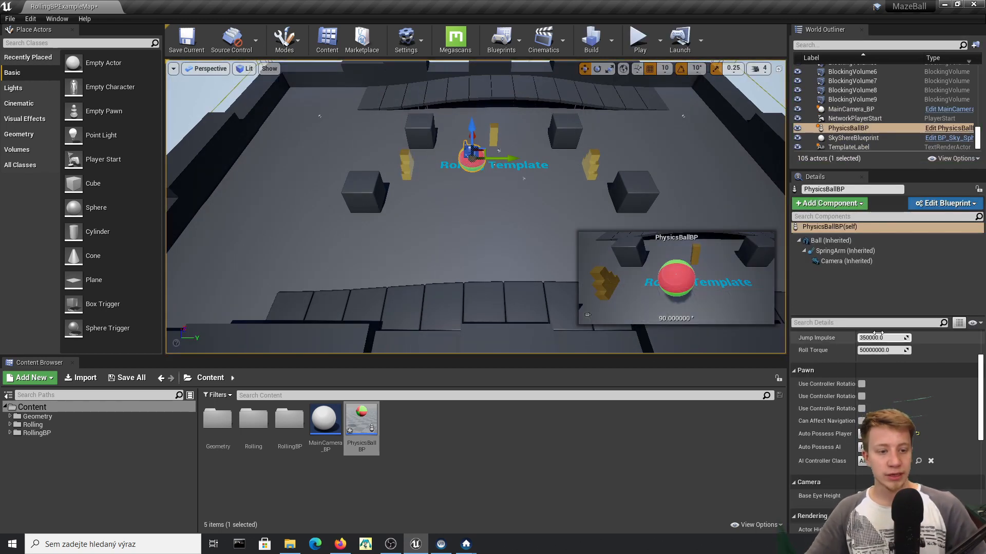
left_click_drag(856, 314, 811, 237)
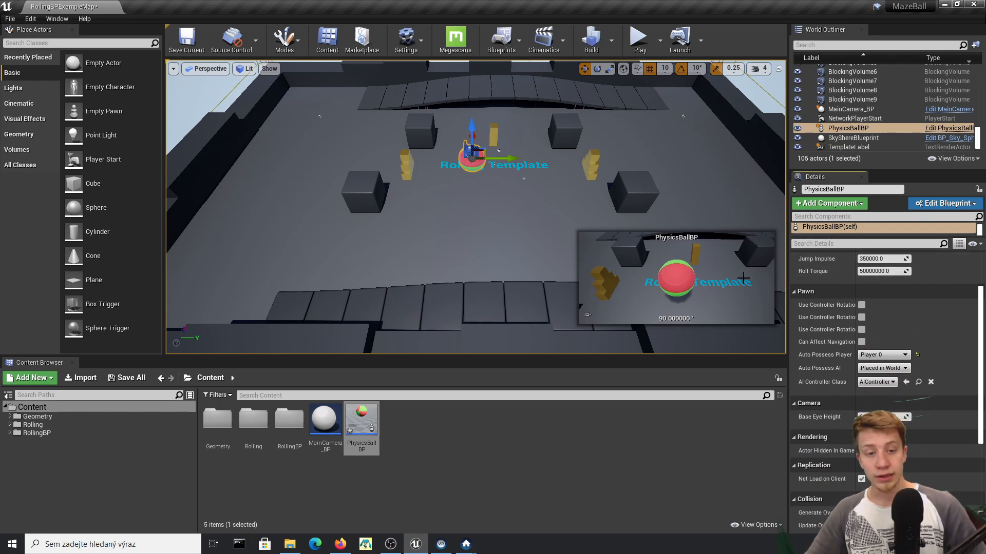
left_click(949, 128)
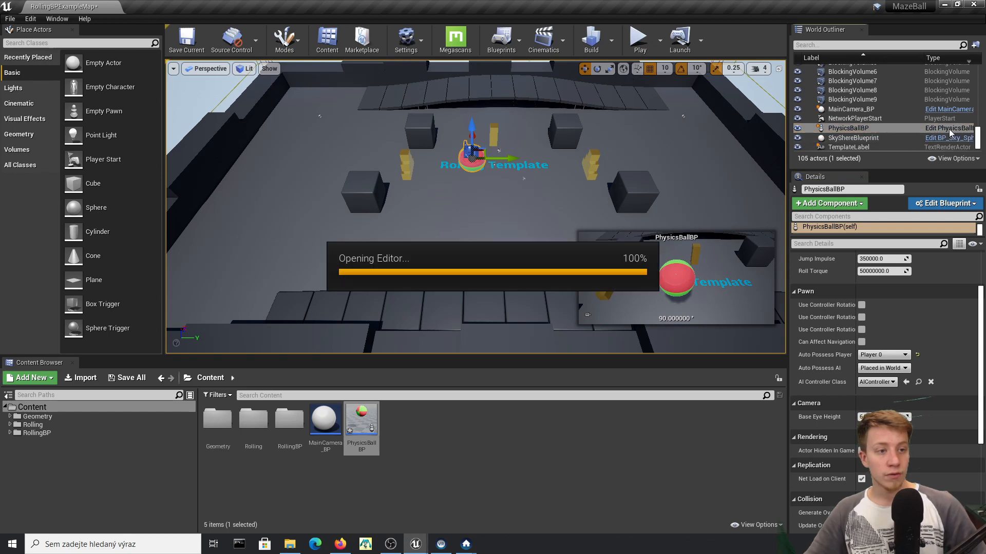
left_click(81, 93)
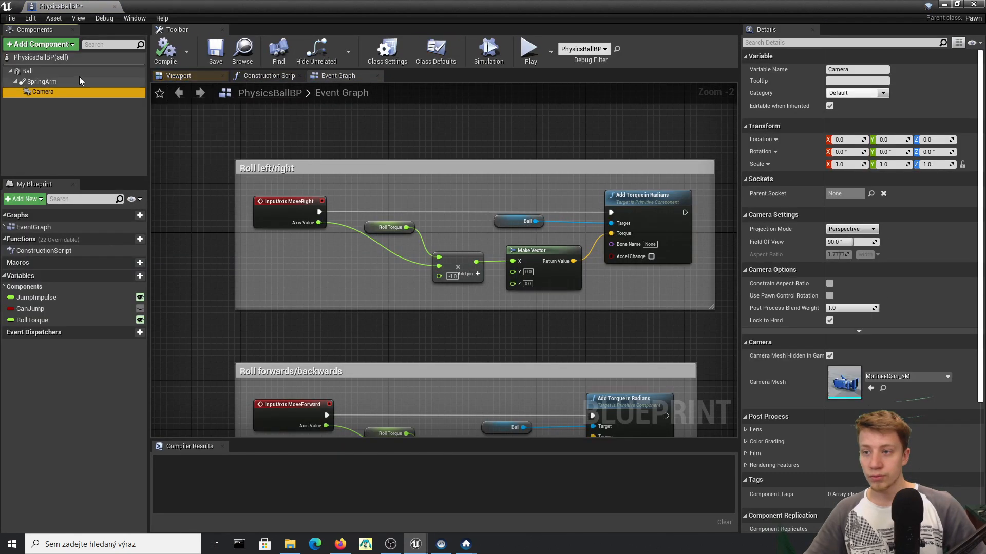
left_click(80, 72)
scroll(778, 254, "down", 1)
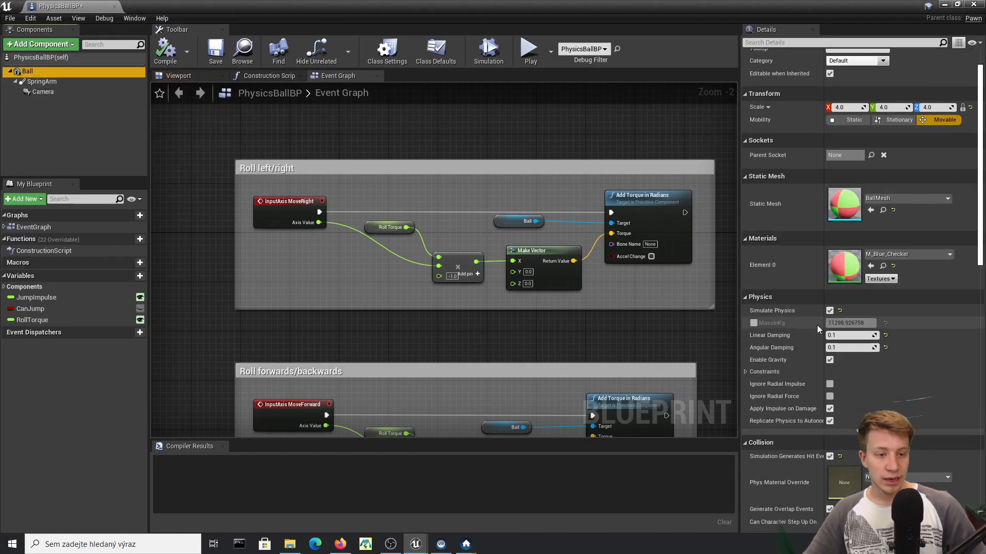
scroll(816, 334, "down", 3)
scroll(814, 330, "up", 3)
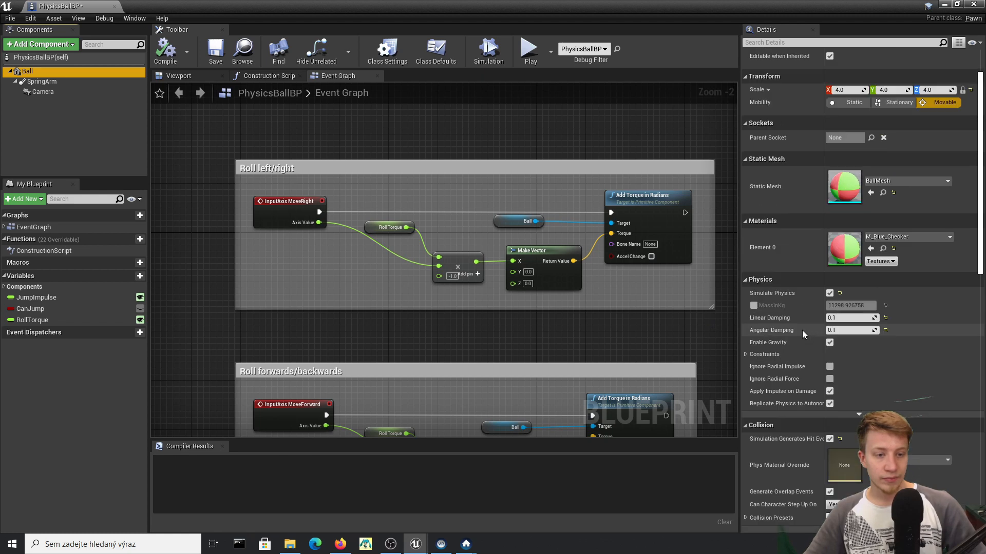
left_click(755, 306)
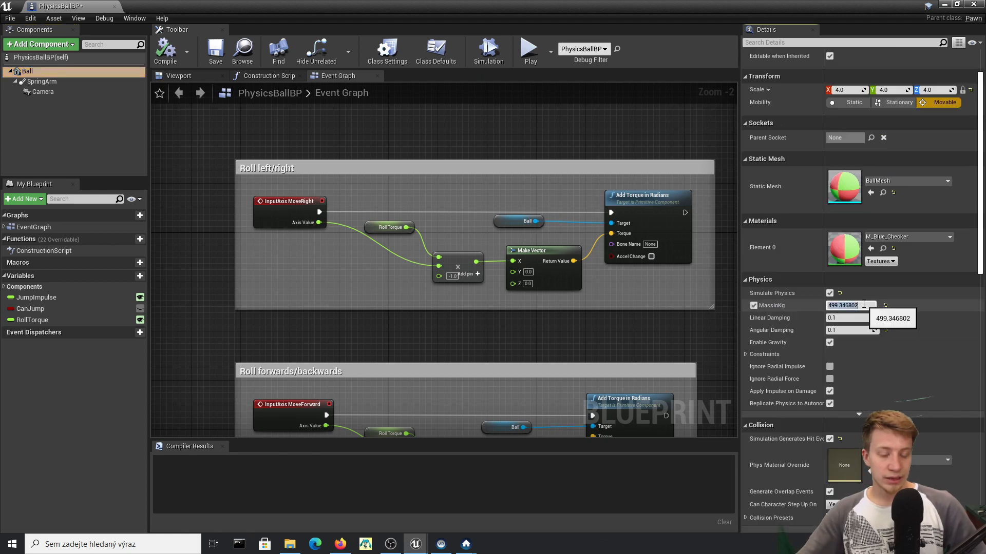
type("100.0")
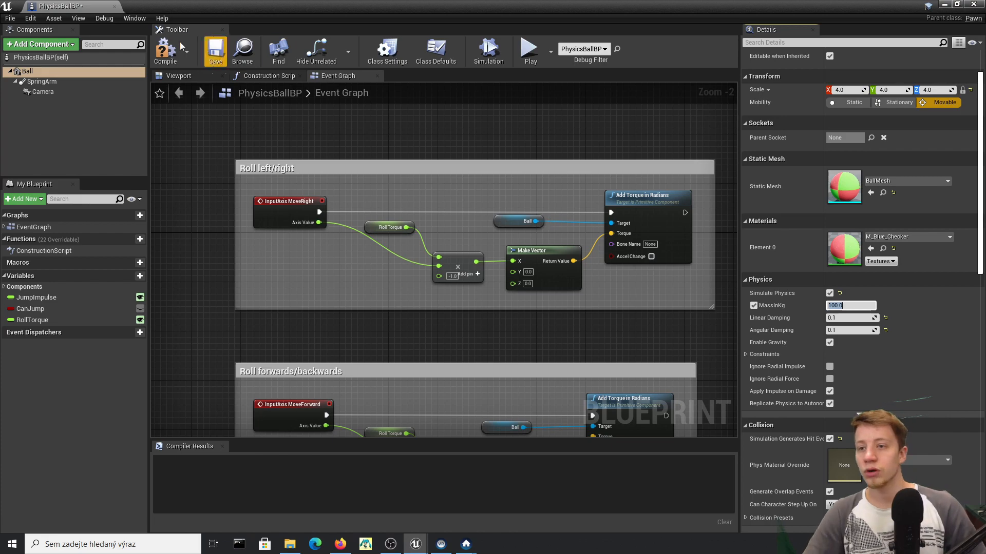
Compile PhysicsBallBP and play test the ball's movement and jump in the level viewport
left_click(169, 48)
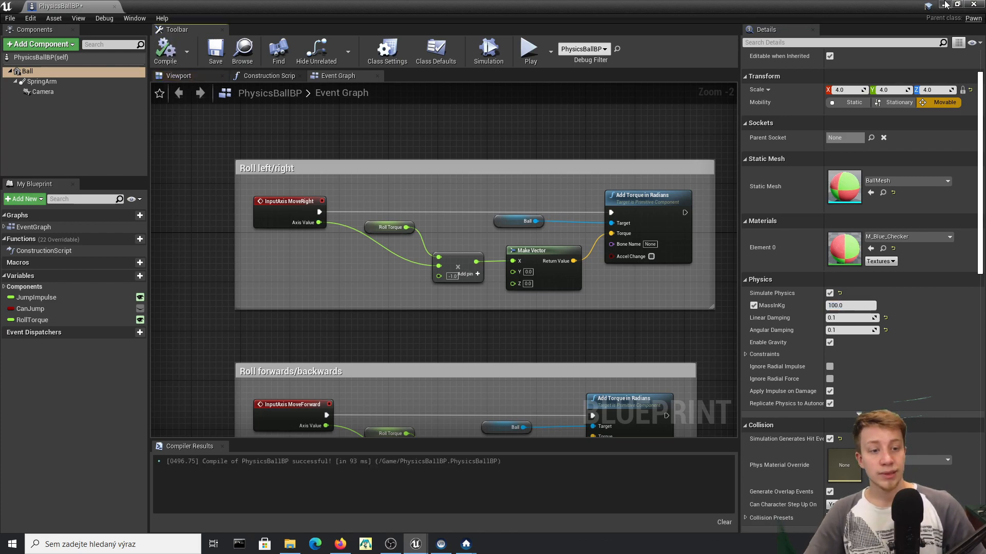
left_click(945, 4)
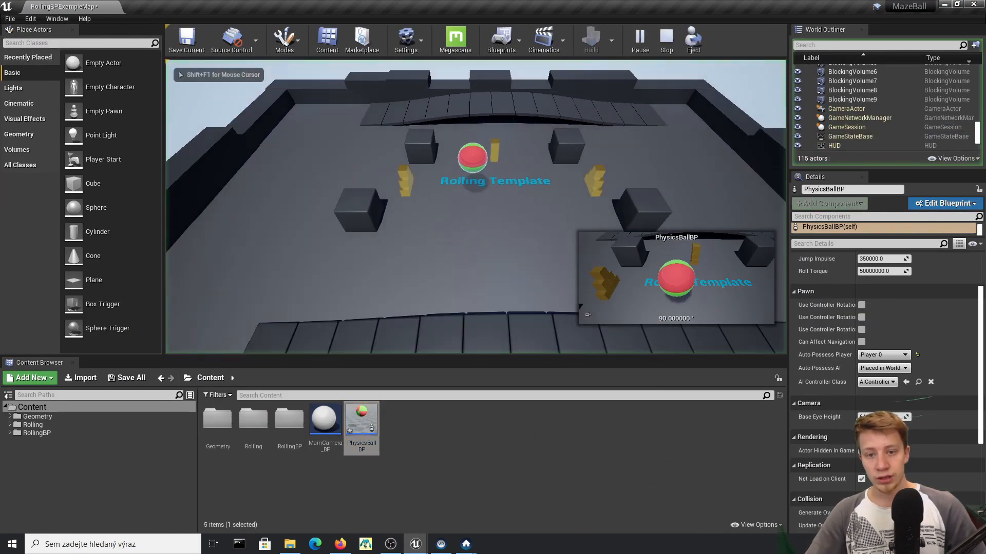
key("space")
key("Escape")
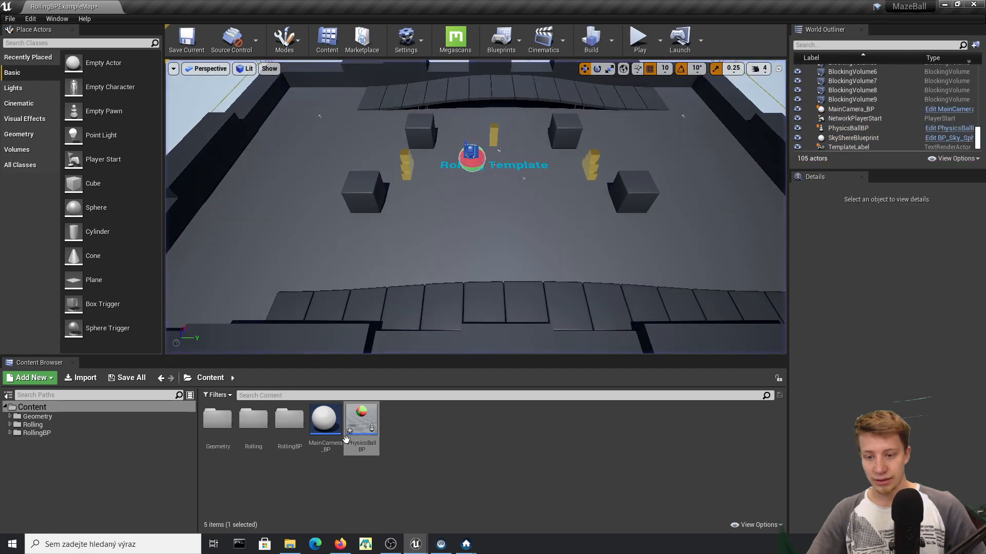
Reopen PhysicsBallBP, set the Ball component's mass to 500.0 kg, and compile the blueprint
double_click(361, 421)
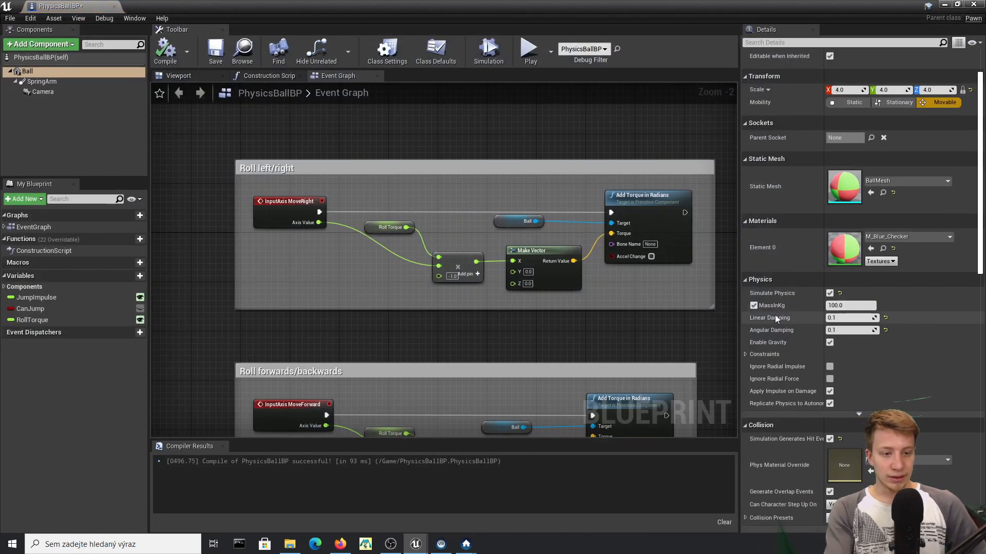
left_click(840, 306)
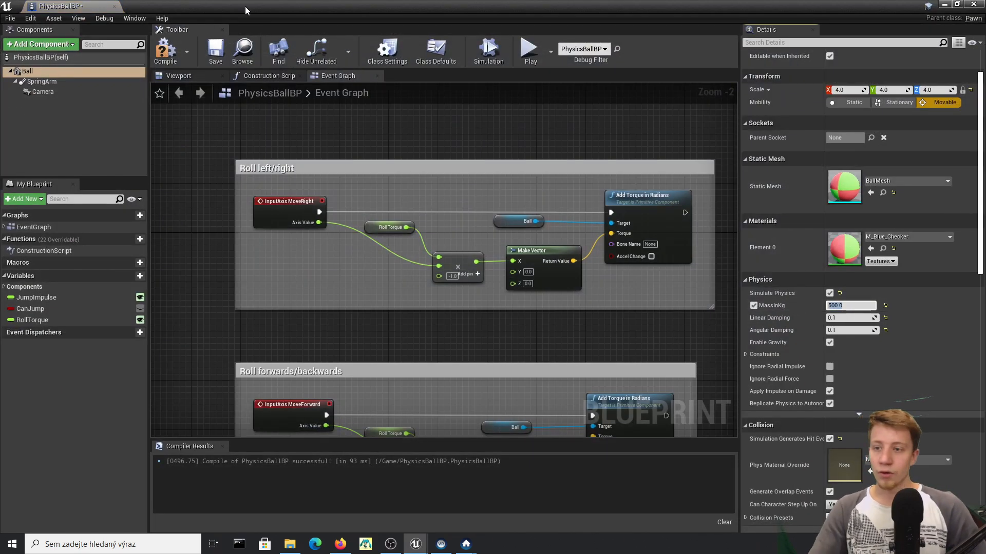
left_click(170, 51)
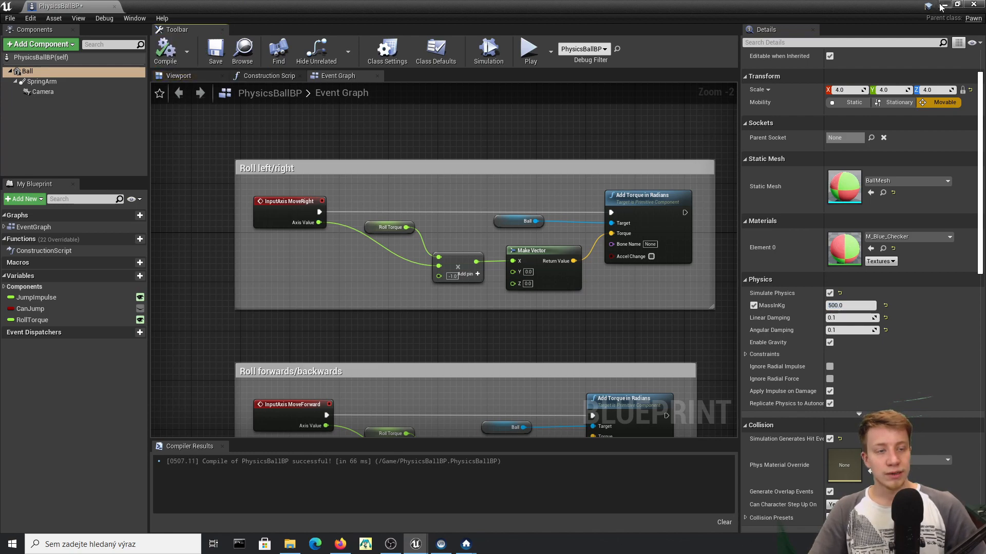
left_click(942, 6)
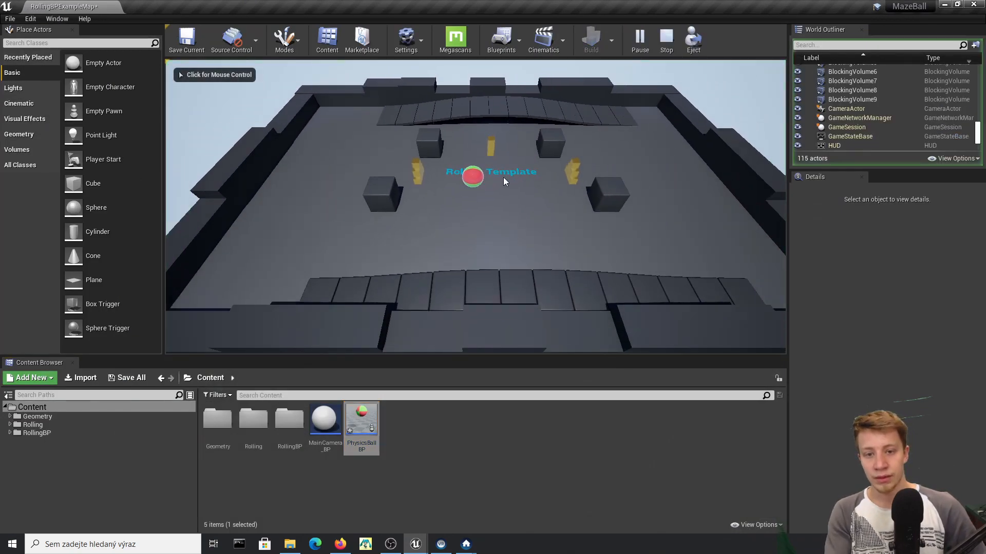
Play test how the 500 kg ball rolls in the level, and end the test
left_click(504, 178)
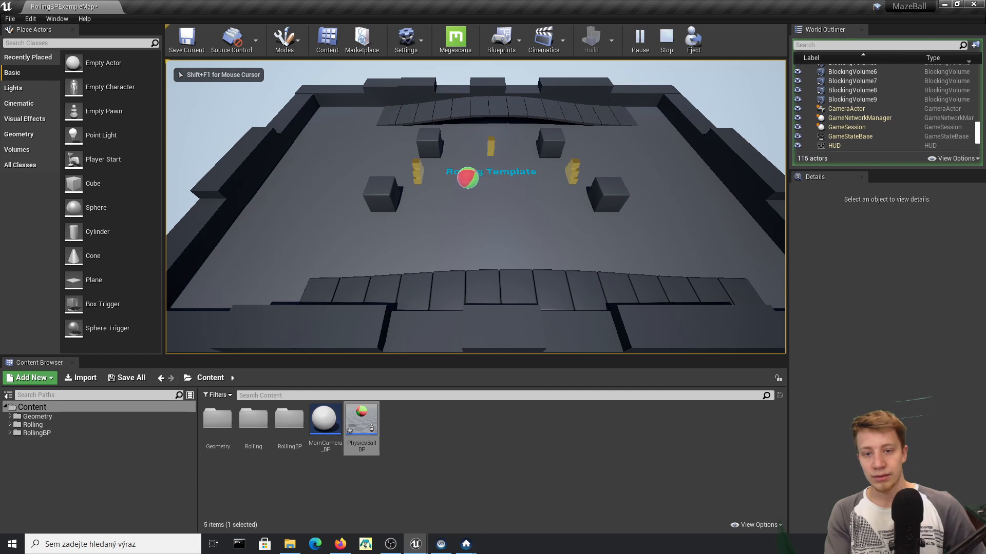
key("a")
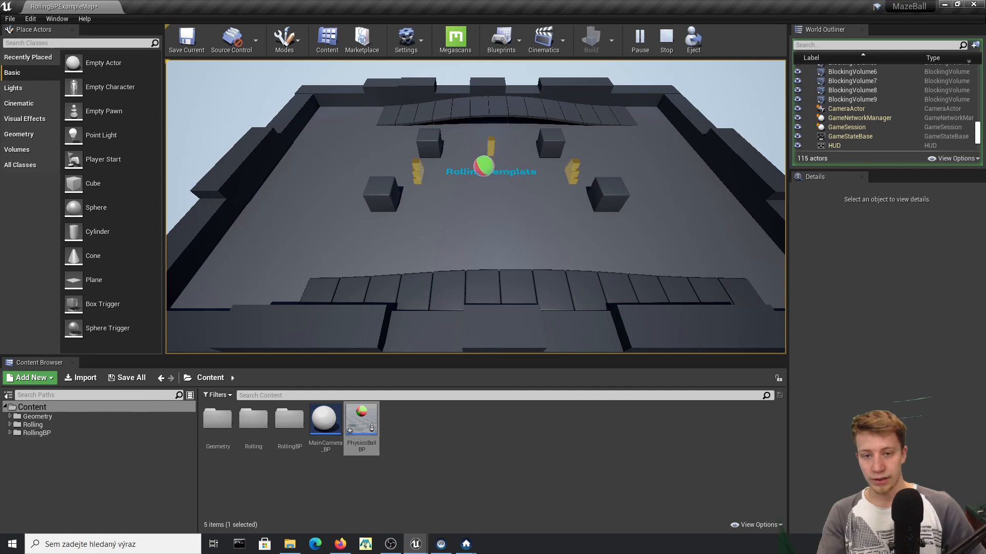
key("Escape")
Try a Ball mass of 400.0 kg in PhysicsBallBP, compile it, and set the mass back to 500.0 kg
double_click(360, 417)
mouse_move(616, 237)
right_mouse_down()
mouse_move(579, 234)
mouse_move(617, 243)
right_mouse_up()
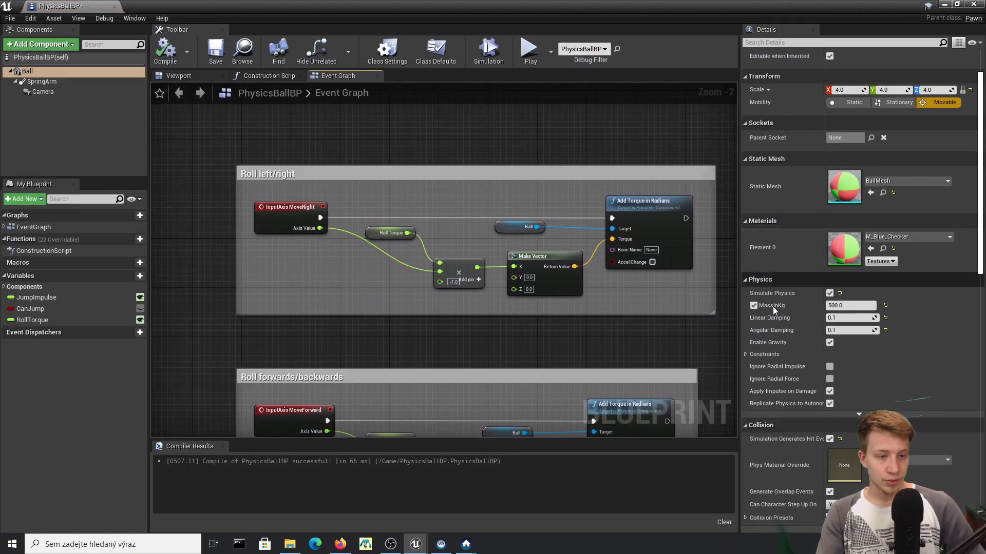
left_click(840, 304)
type("4")
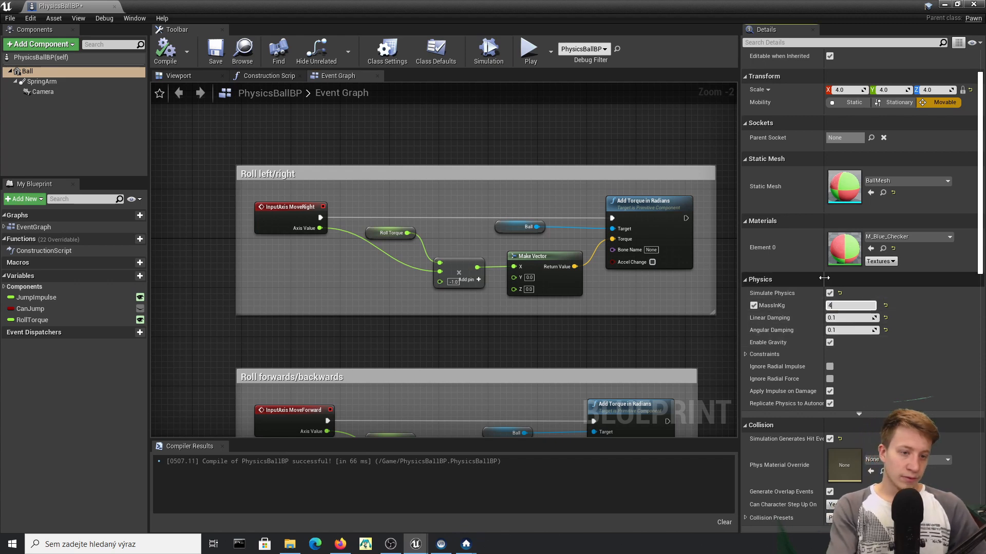
left_click(164, 49)
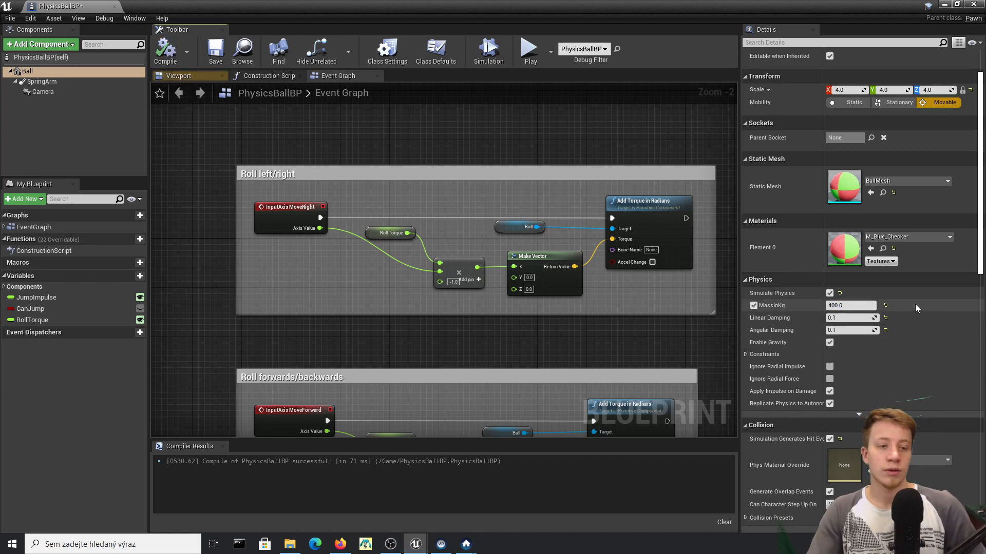
type("50")
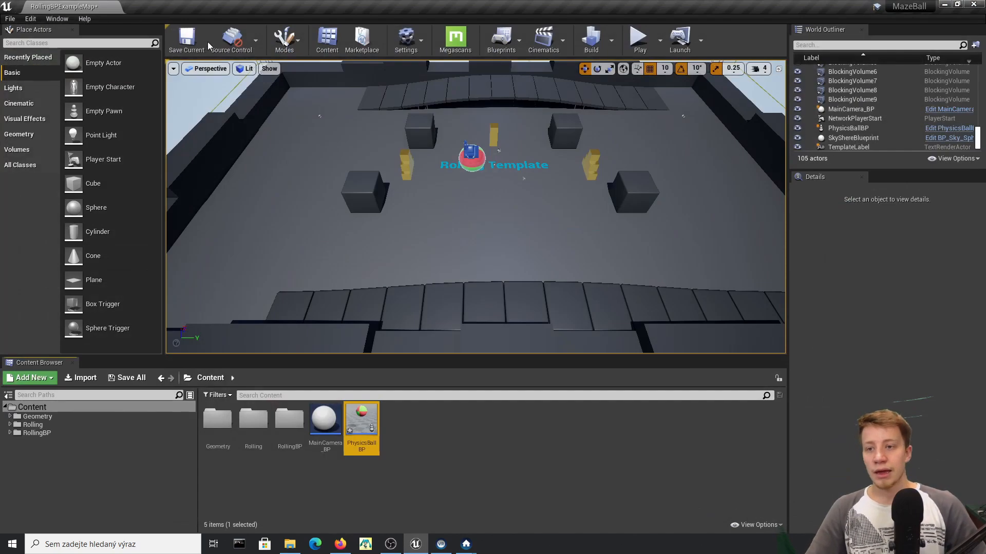
left_click(486, 159)
left_click(487, 175)
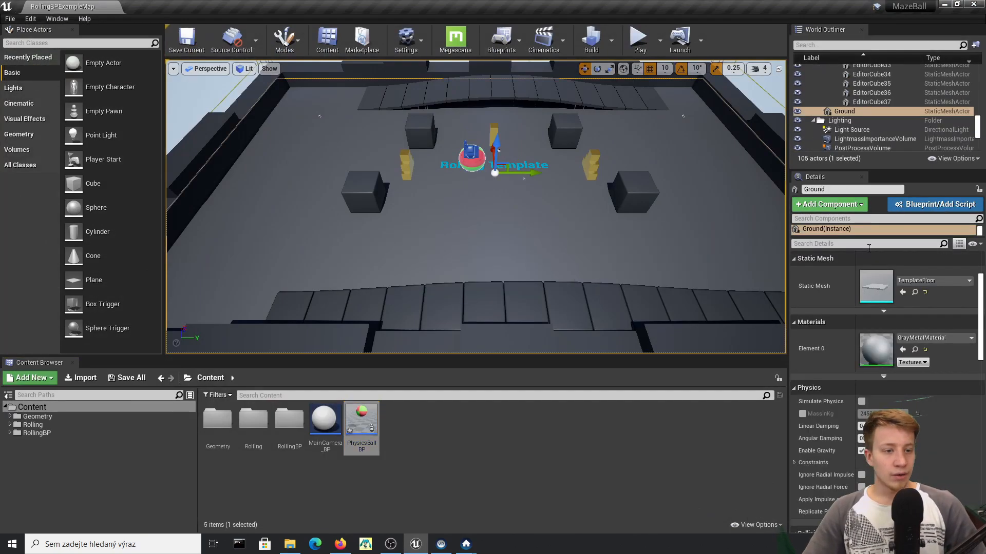
scroll(848, 392, "down", 1)
scroll(833, 346, "up", 3)
scroll(847, 305, "down", 4)
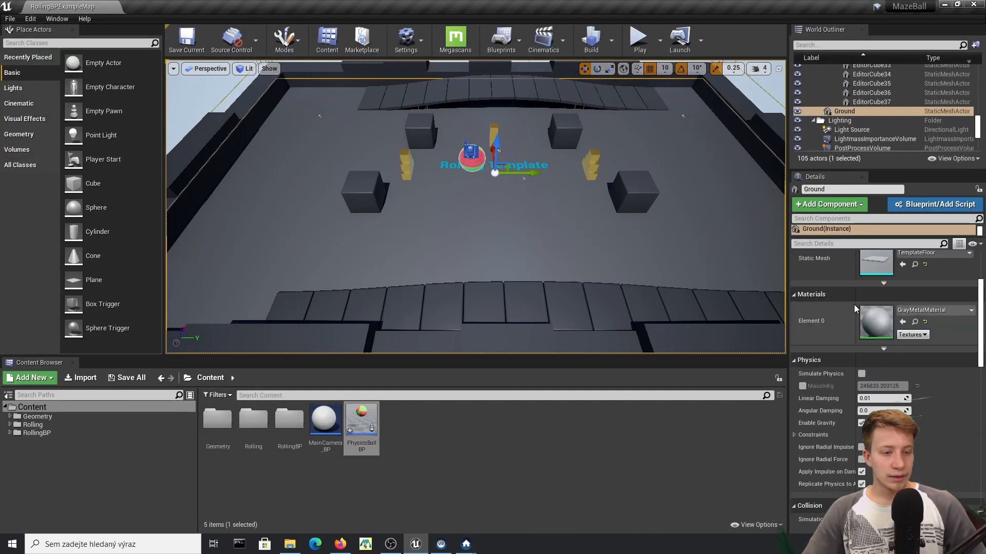
Select the ball in the level and set its Roll Torque to 5000000000.0
left_click(472, 160)
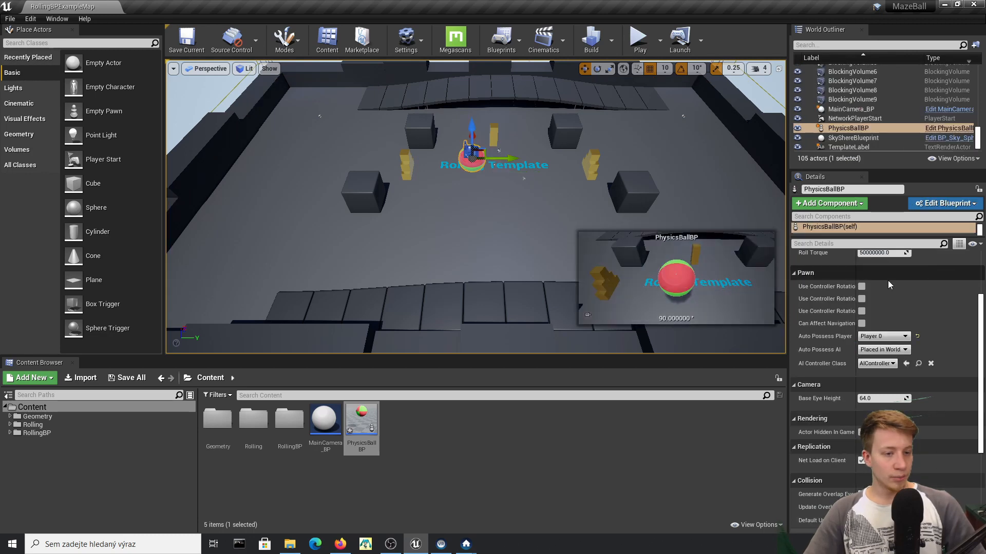
scroll(873, 319, "up", 3)
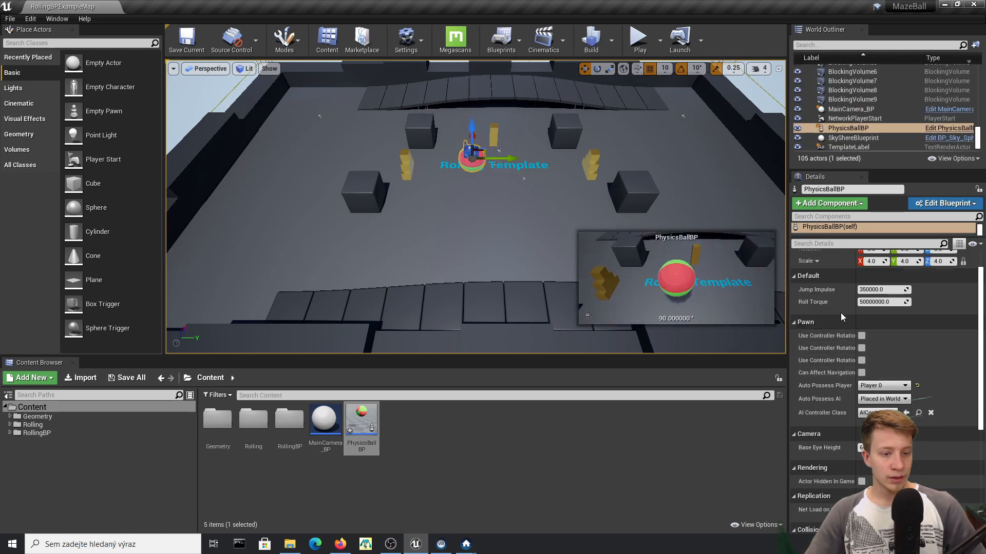
left_click(876, 302)
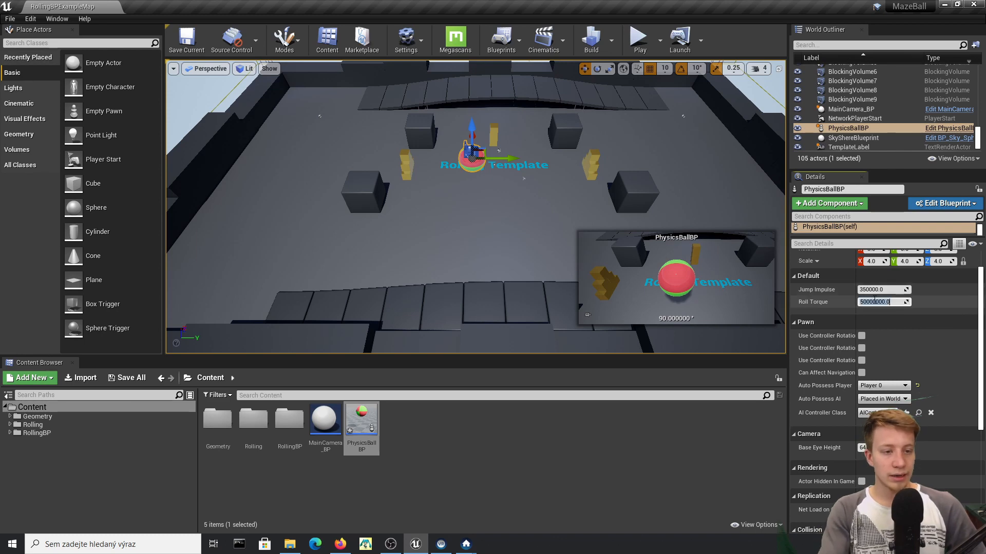
left_click(873, 302)
type("00")
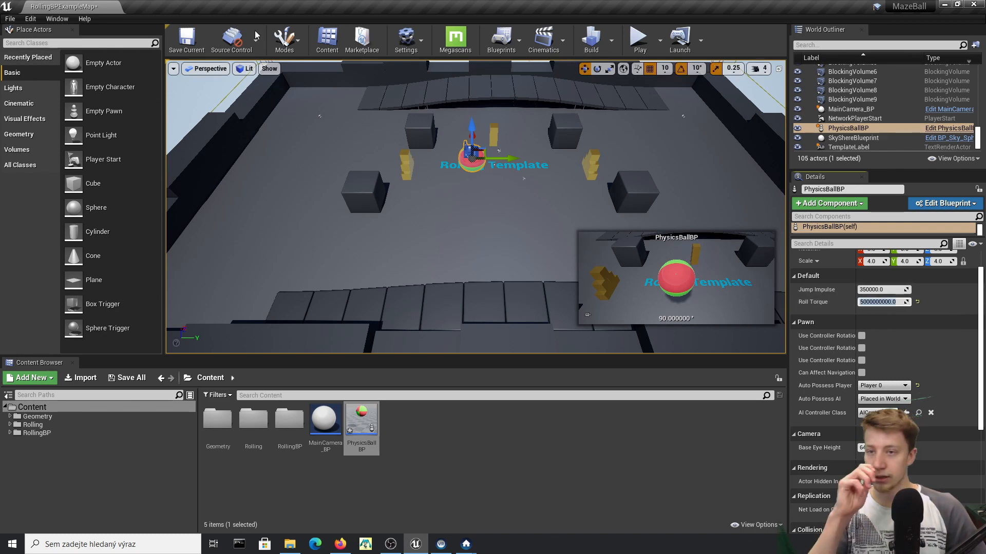
Save the level and play test the ball with the increased roll torque
left_click(187, 40)
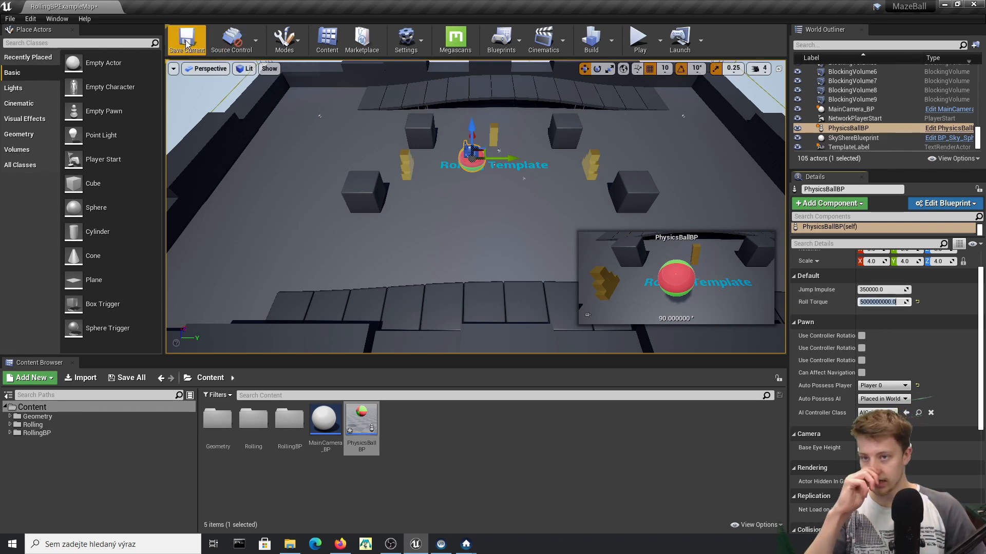
left_click(639, 39)
left_click(513, 171)
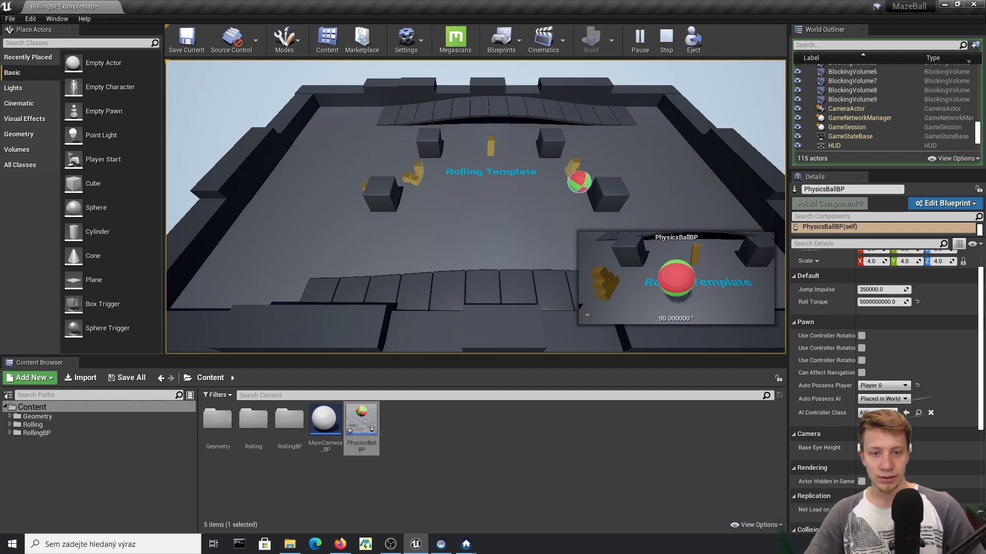
key("Escape")
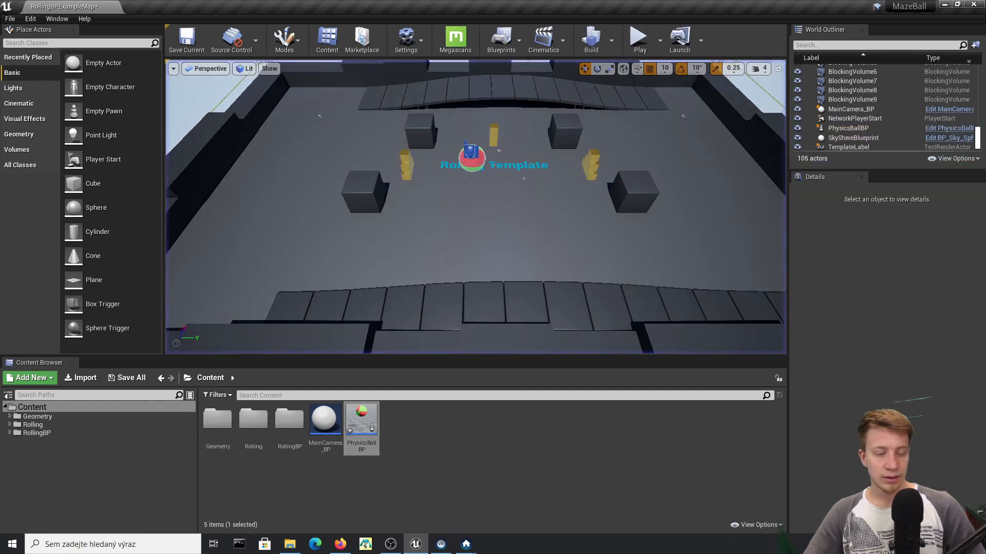
Set the Roll Torque of the level's ball to 500000000.0 and save the map
left_click(473, 152)
left_click(884, 301)
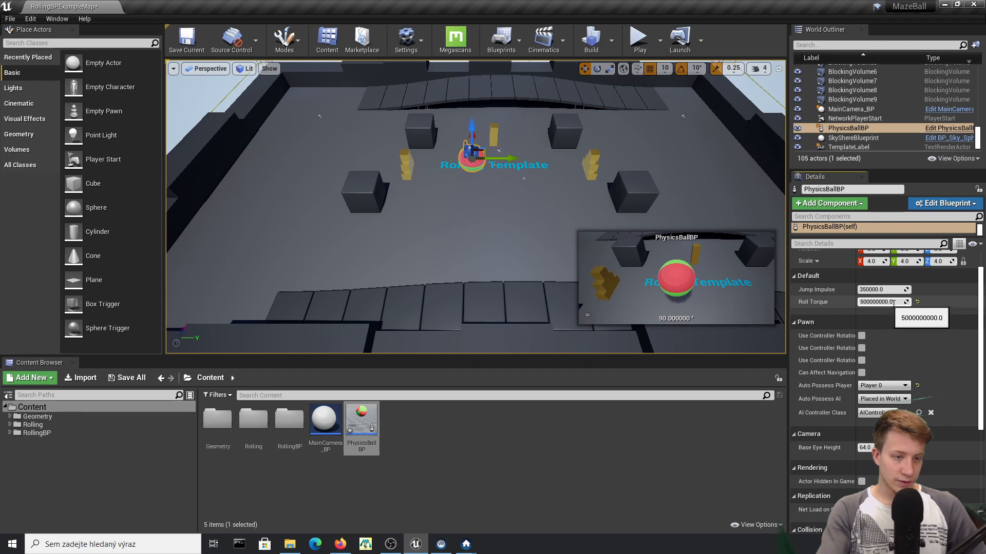
key("Return")
left_click(186, 40)
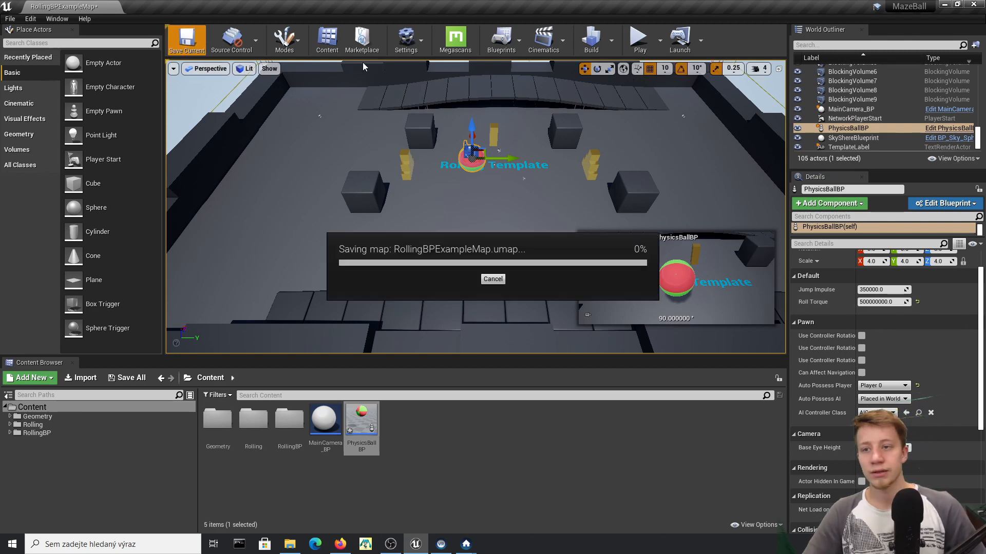
Play test the ball with the reduced roll torque, rolling it sideways and making it jump
left_click(640, 40)
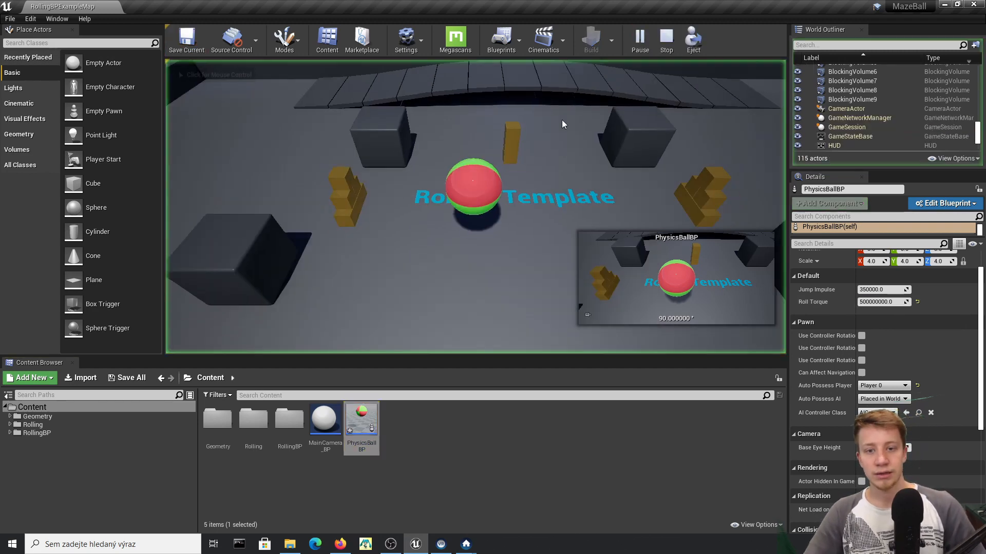
key("a")
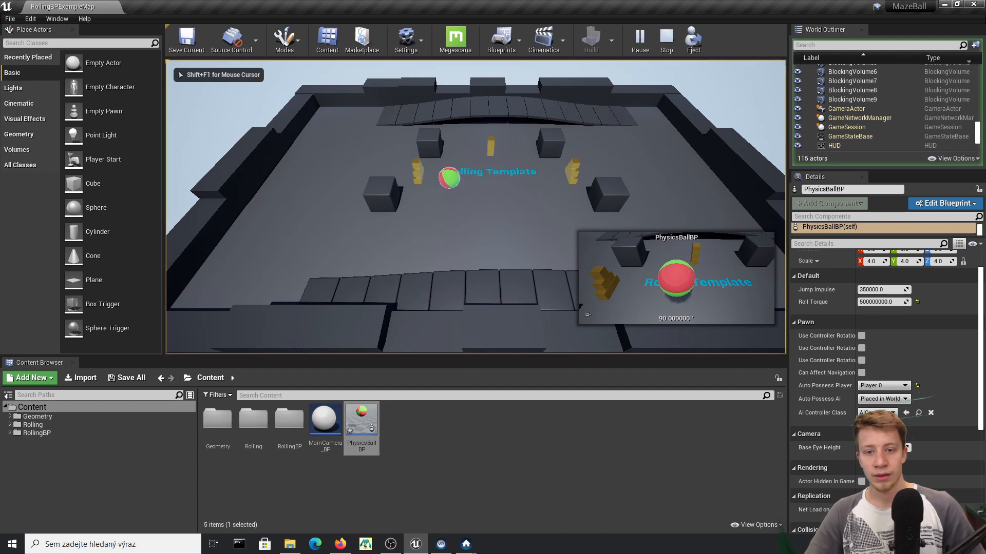
key("space")
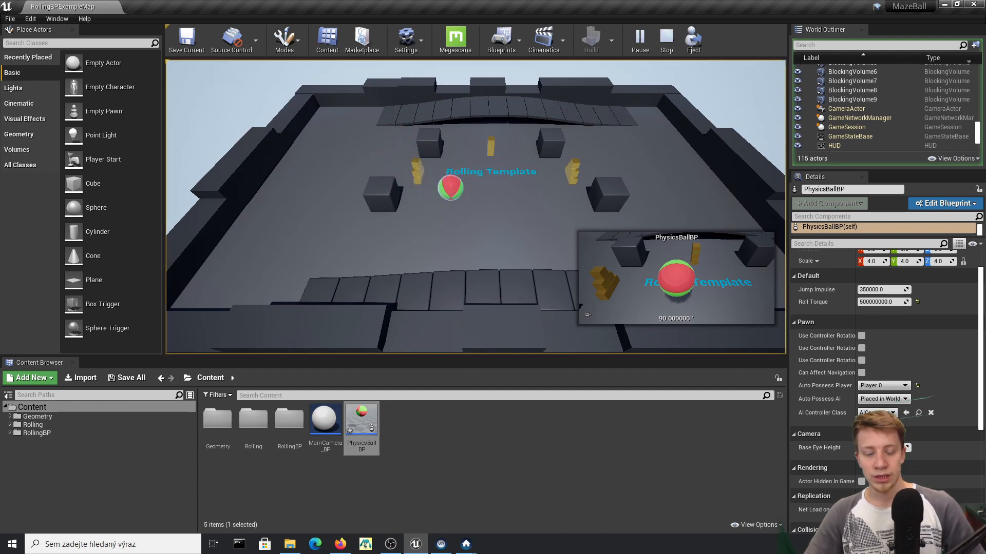
Reopen PhysicsBallBP and reset the Ball component's Linear Damping to its default of 0.01
double_click(361, 420)
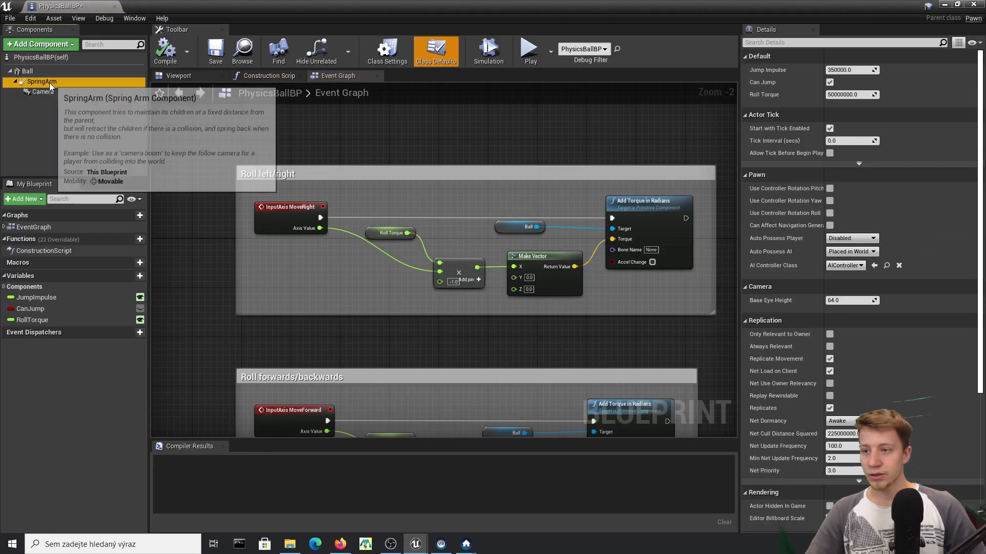
left_click(47, 93)
left_click(35, 73)
scroll(790, 298, "down", 2)
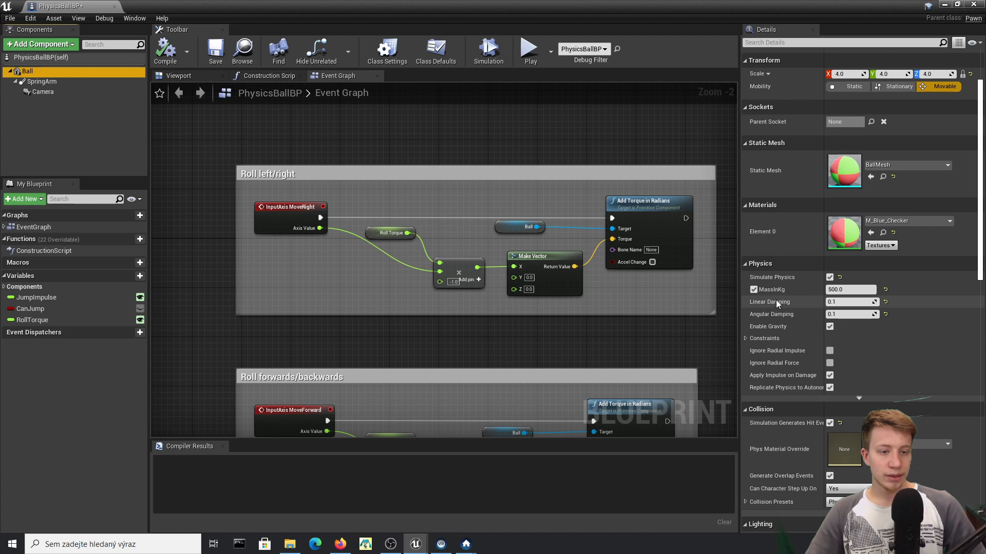
mouse_move(762, 305)
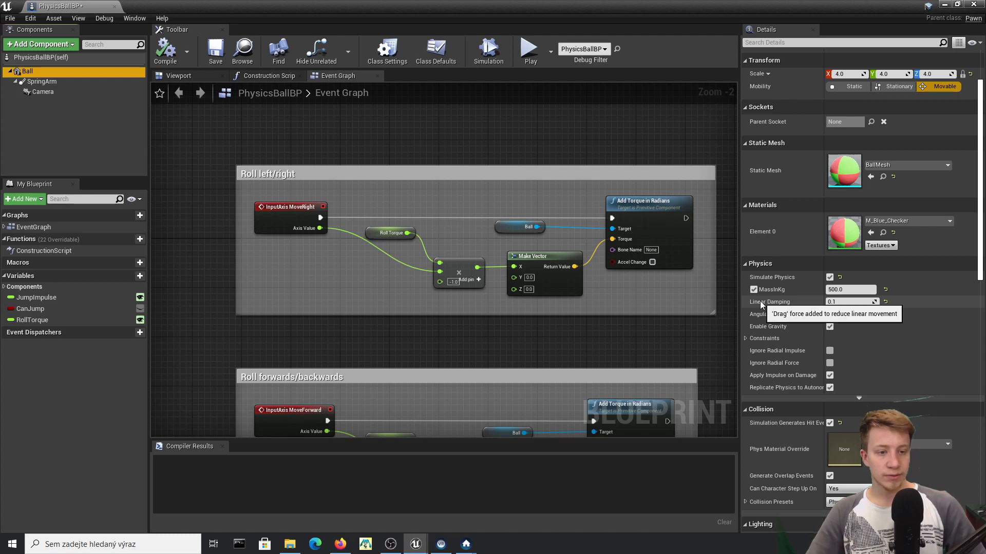
left_click(844, 301)
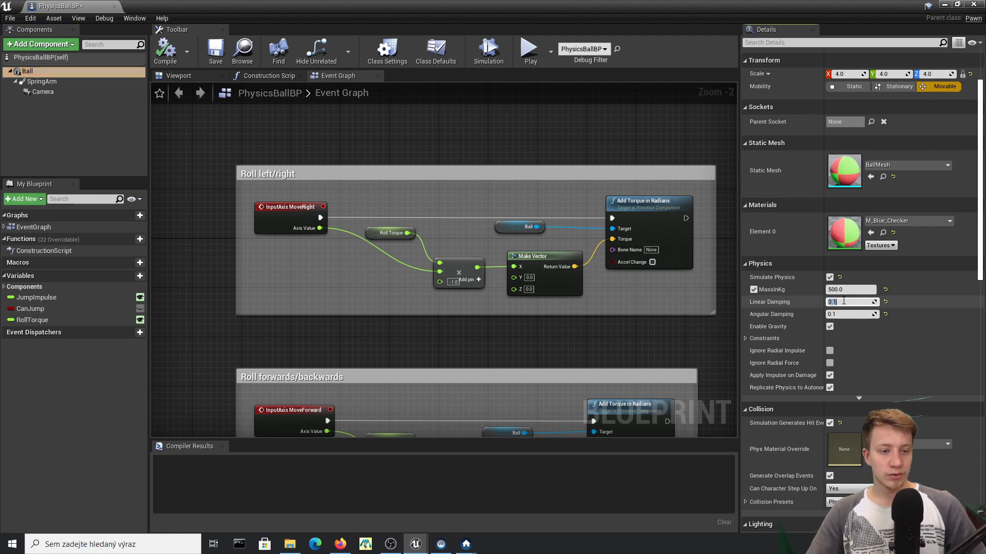
left_click(885, 303)
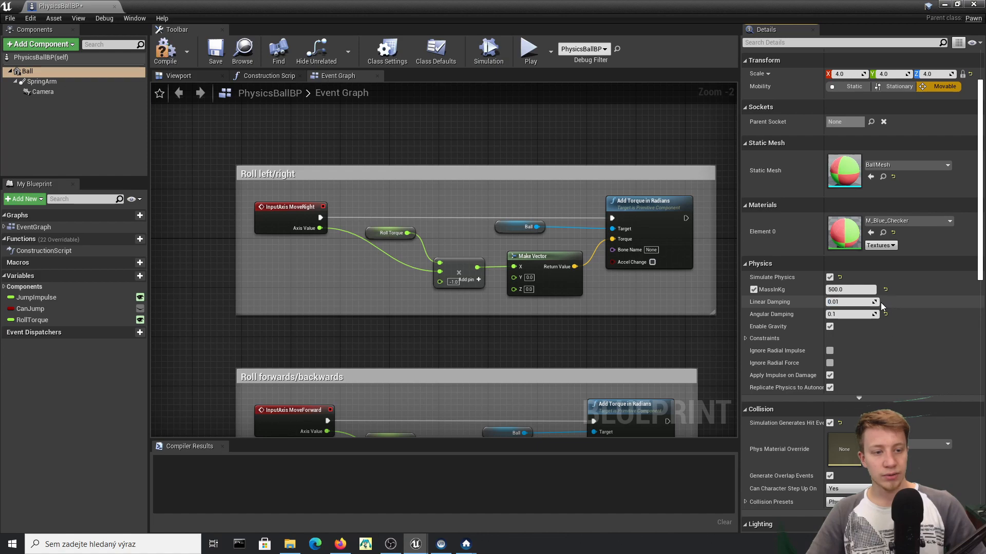
Compile PhysicsBallBP and play test the ball with the lowered damping in the level
scroll(924, 287, "down", 4)
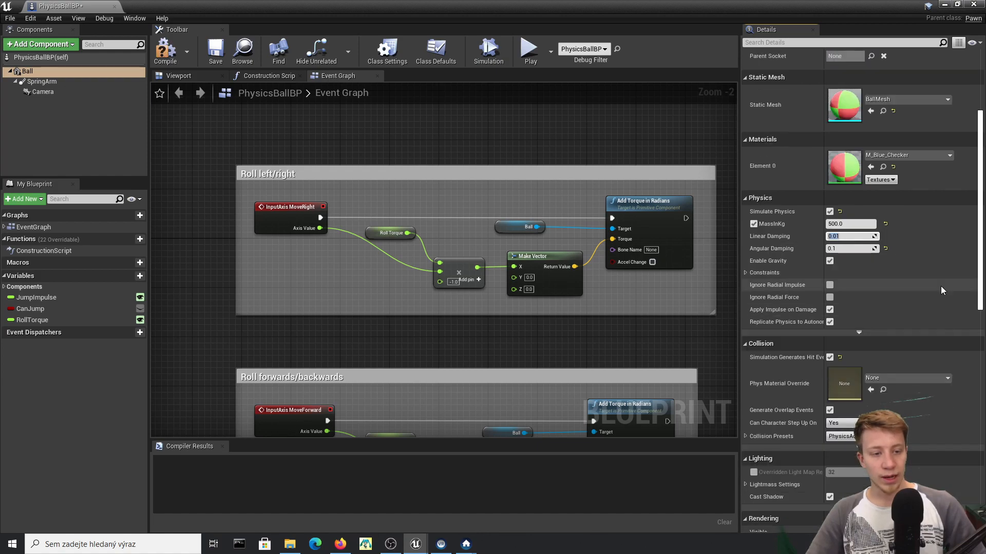
left_click(169, 51)
key("alt+Tab")
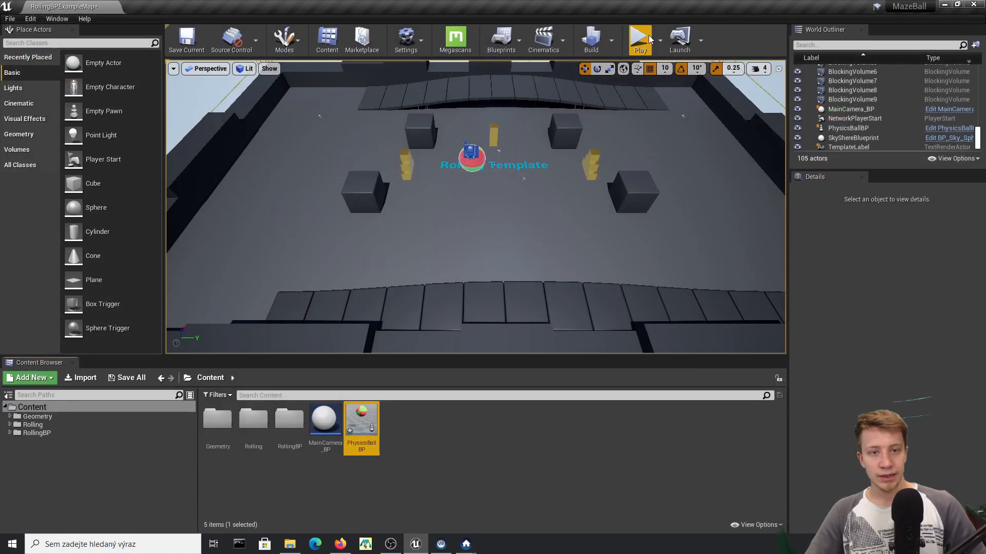
left_click(642, 42)
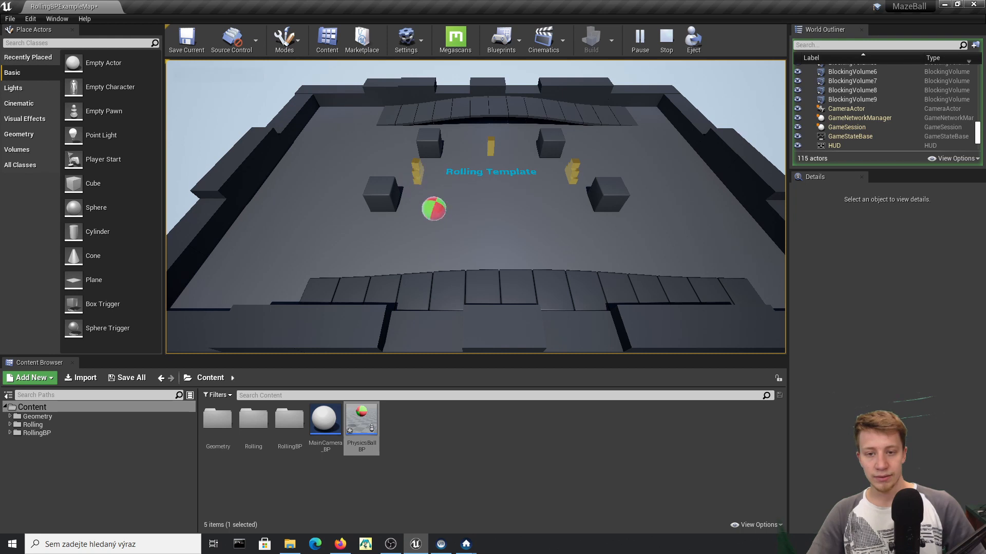
Make the ball jump in the running play test, end the test, and select the ball in the level
key("space")
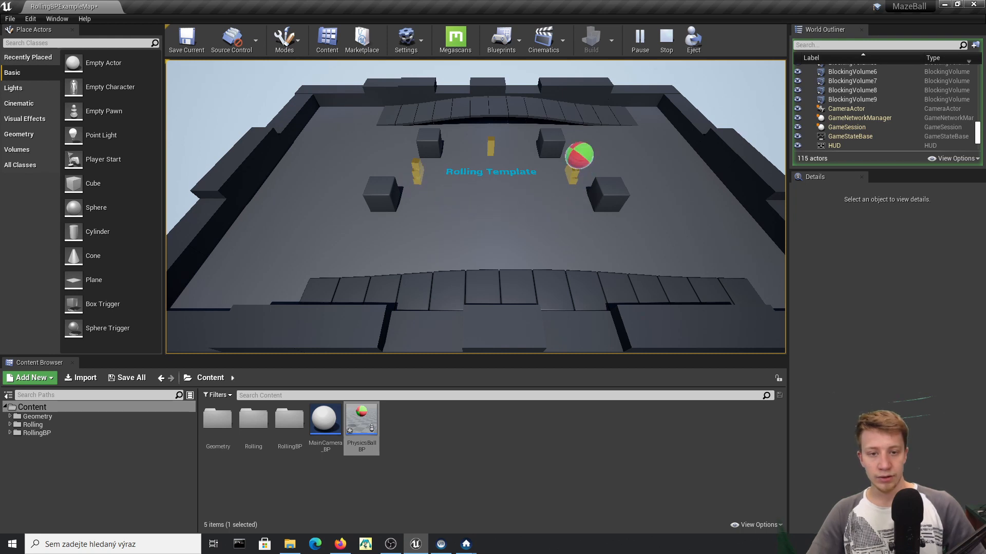
key("shift+F1")
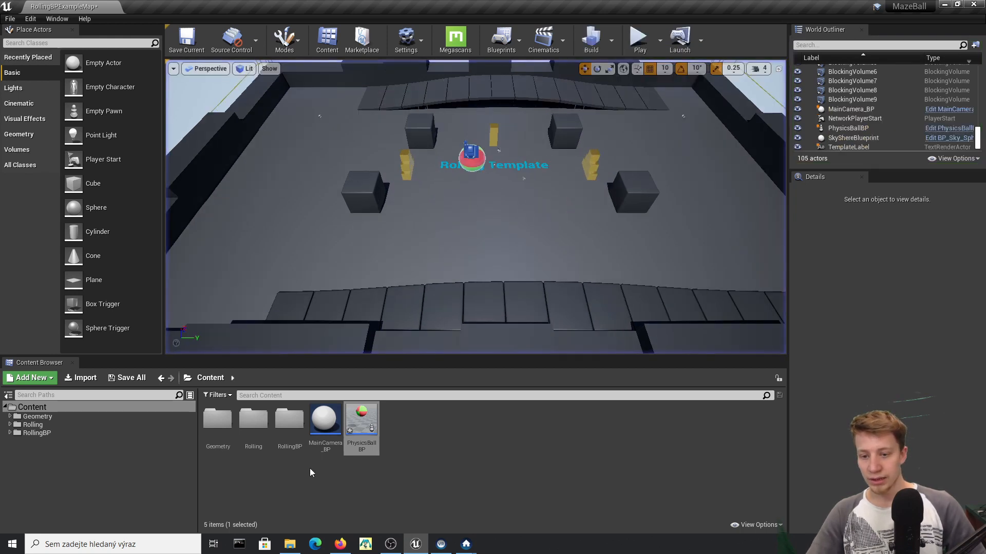
double_click(362, 426)
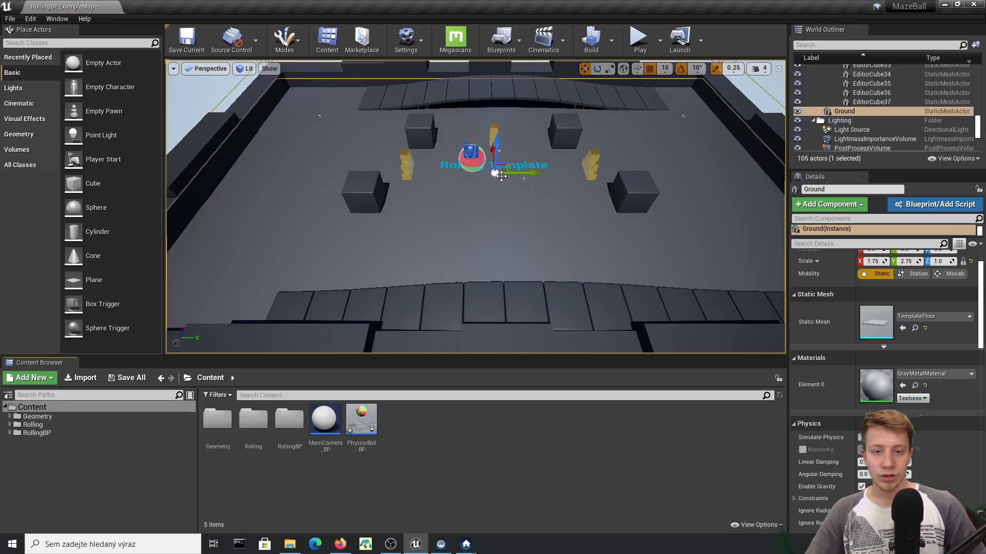
mouse_move(495, 170)
right_mouse_down()
mouse_move(495, 123)
mouse_move(492, 187)
right_mouse_up()
left_click(489, 186)
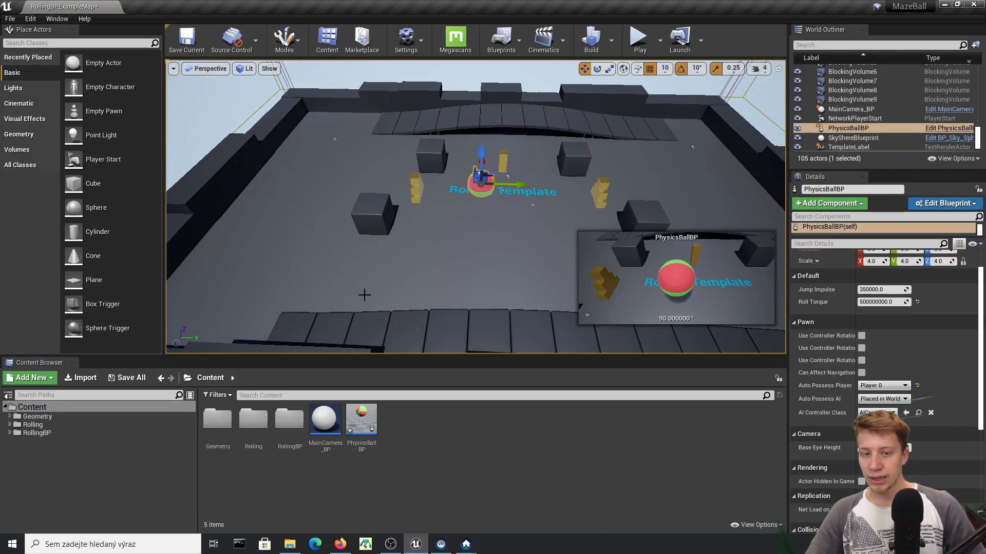
Check the physical material assigned in M_Blue_Checker from the Rolling/Materials folder and open PM_Ball
left_click(266, 426)
double_click(266, 427)
double_click(217, 419)
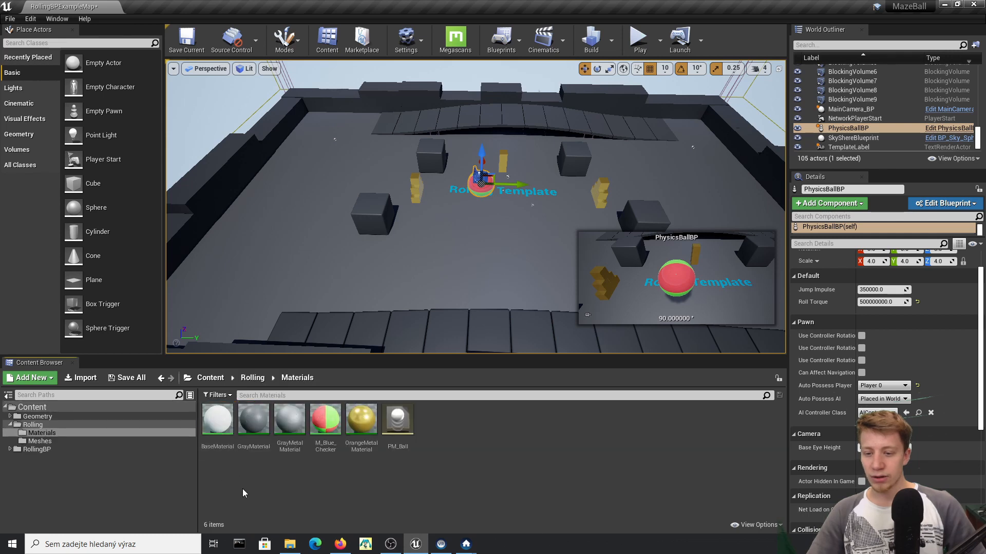
left_click(398, 421)
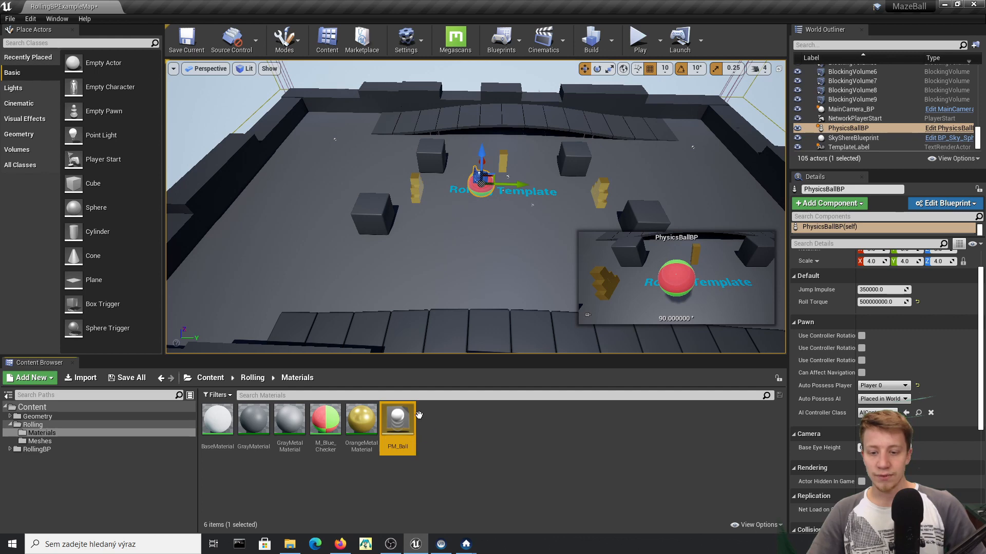
left_click(326, 424)
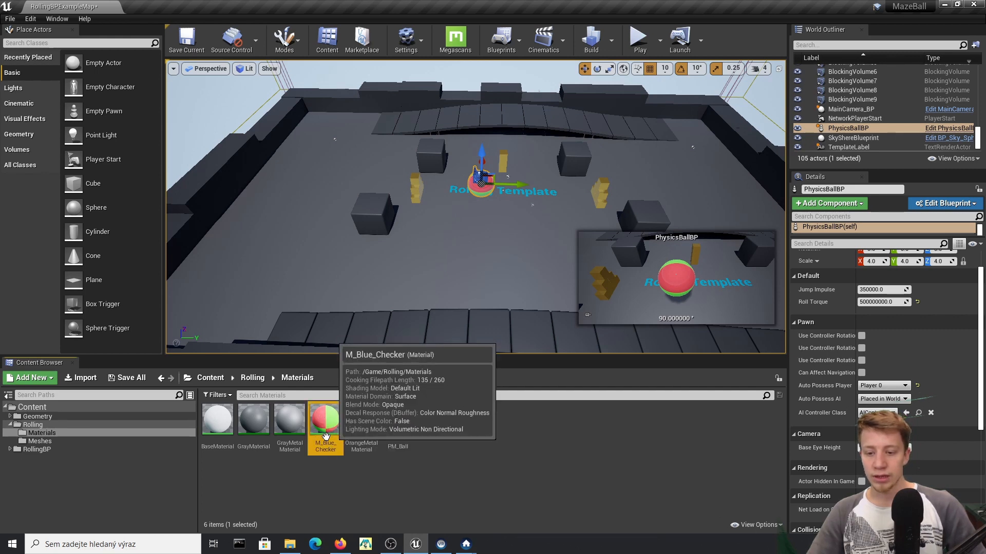
double_click(328, 424)
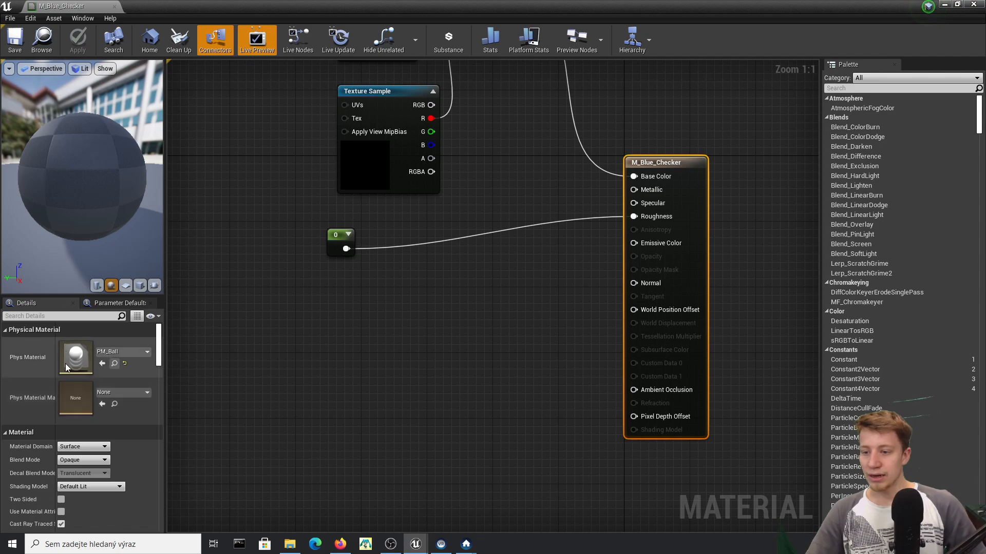
double_click(400, 427)
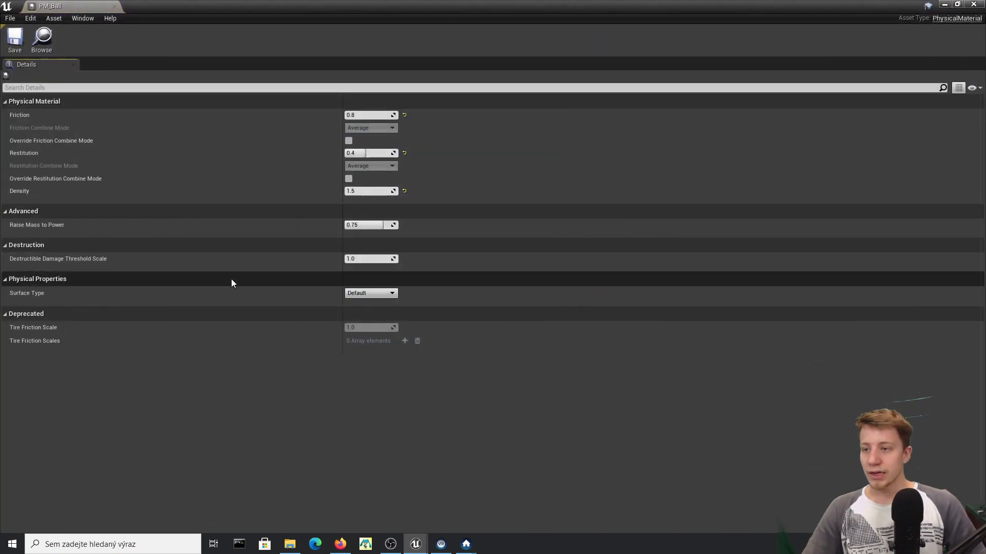
Set the Restitution of the PM_Ball physical material to 0.0
mouse_move(29, 155)
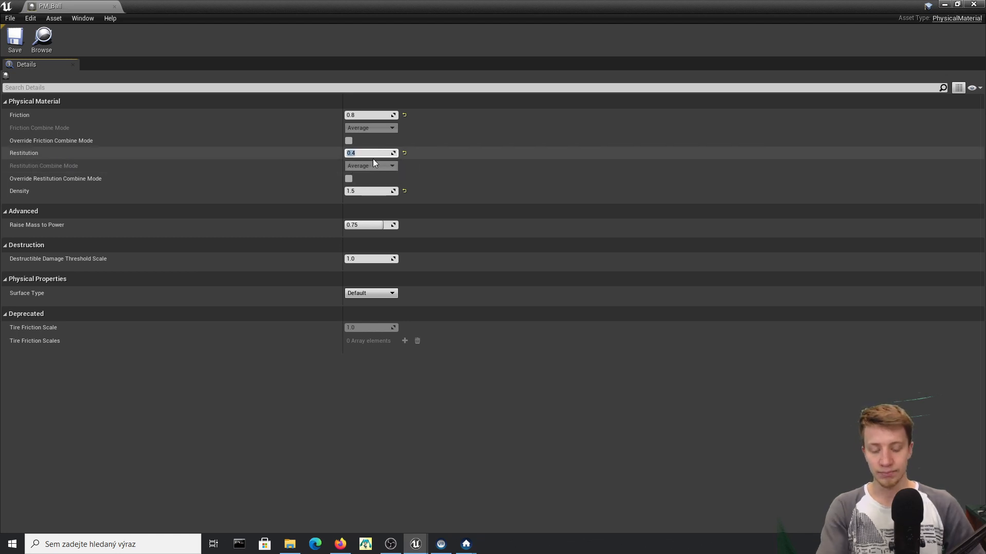
type("0")
key("Return")
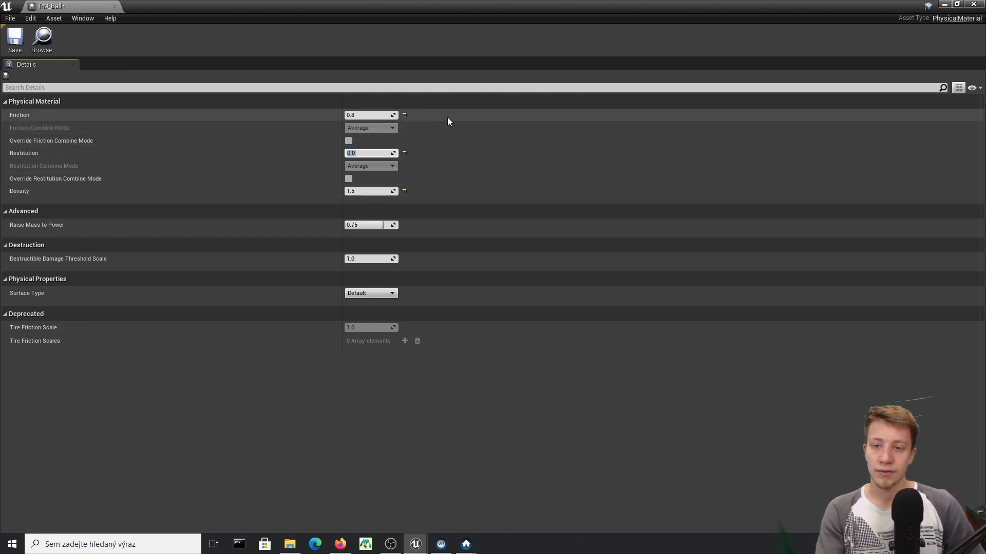
Set PM_Ball's Friction to 0.5 and save the physical material
left_click(405, 115)
left_click(380, 114)
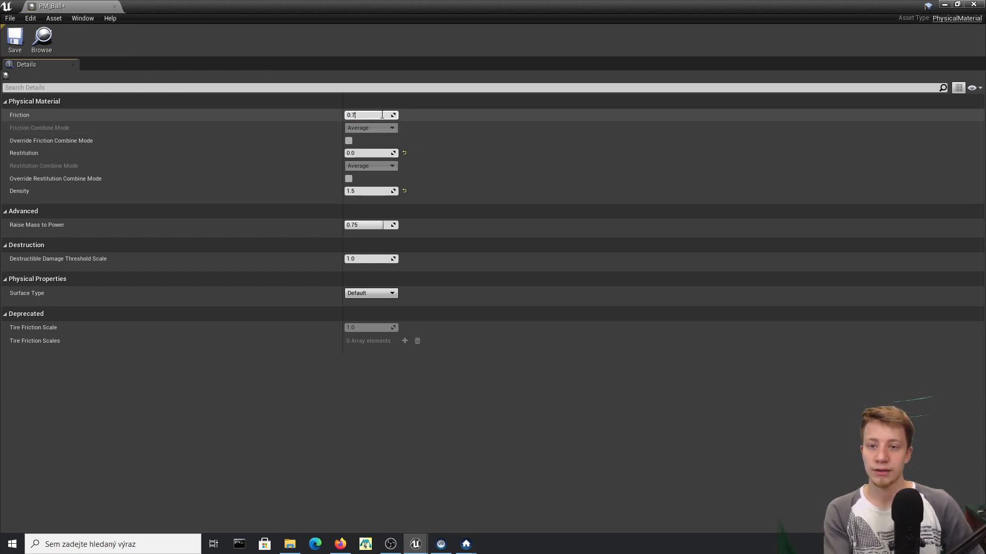
type("5")
key("Return")
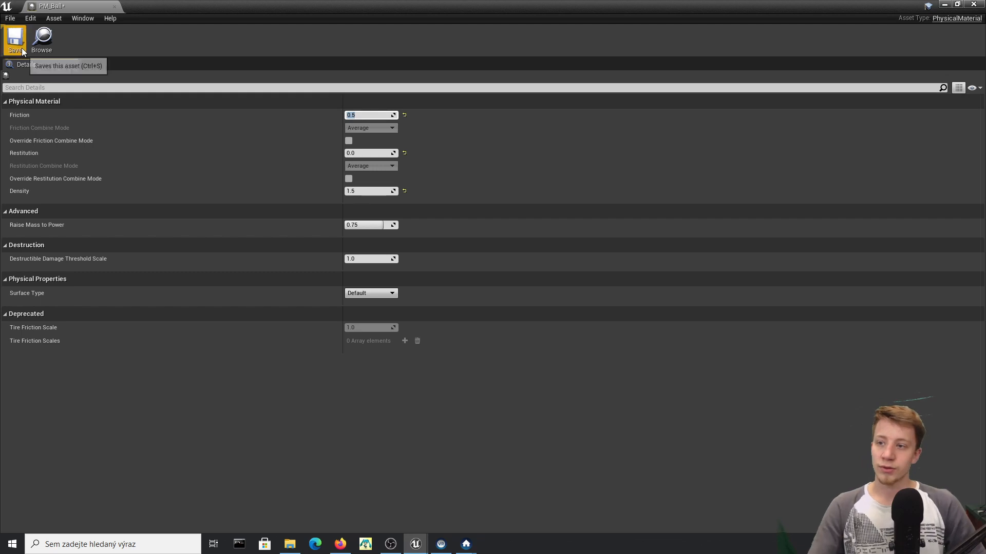
left_click(21, 47)
left_click(944, 4)
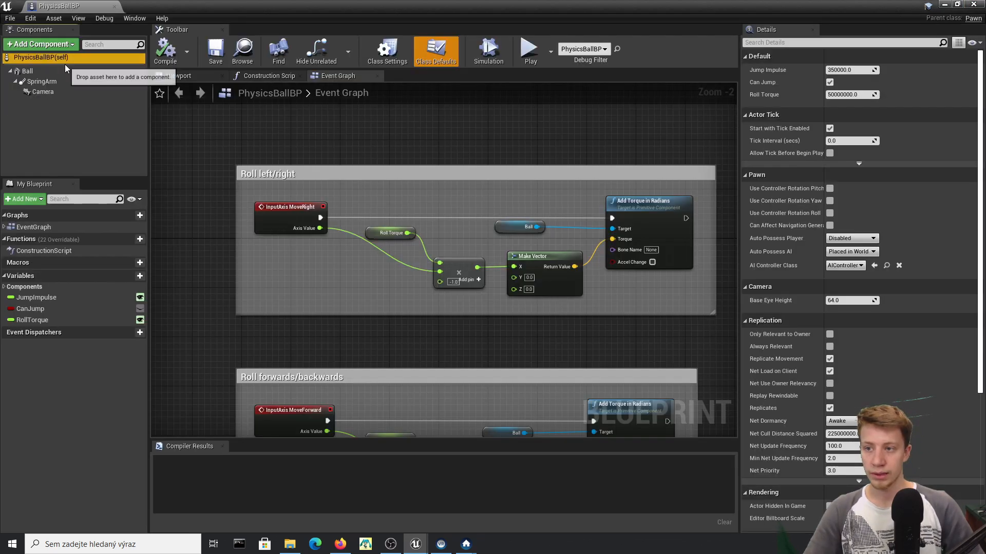
Set the Ball component's mass to 750 kg in PhysicsBallBP and compile the blueprint
left_click(61, 75)
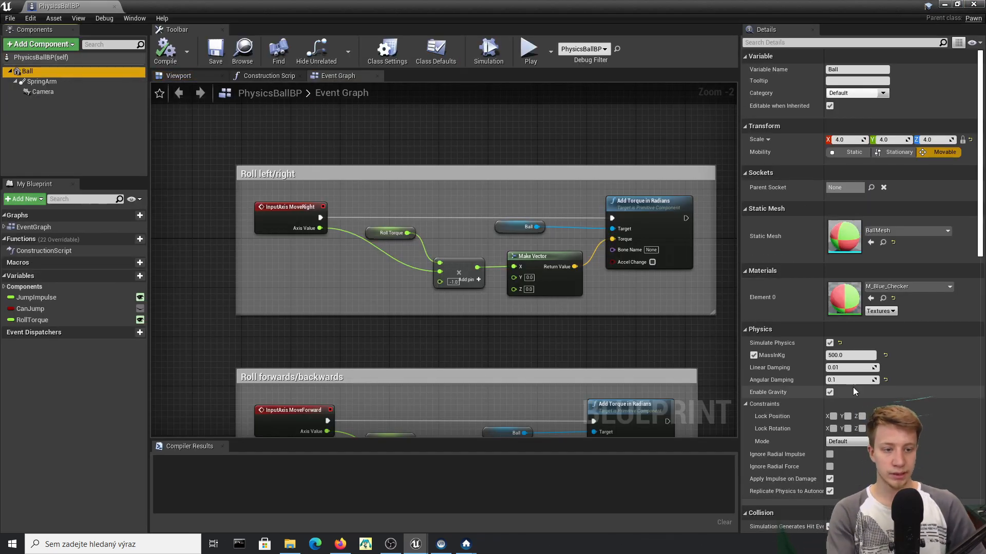
left_click(843, 359)
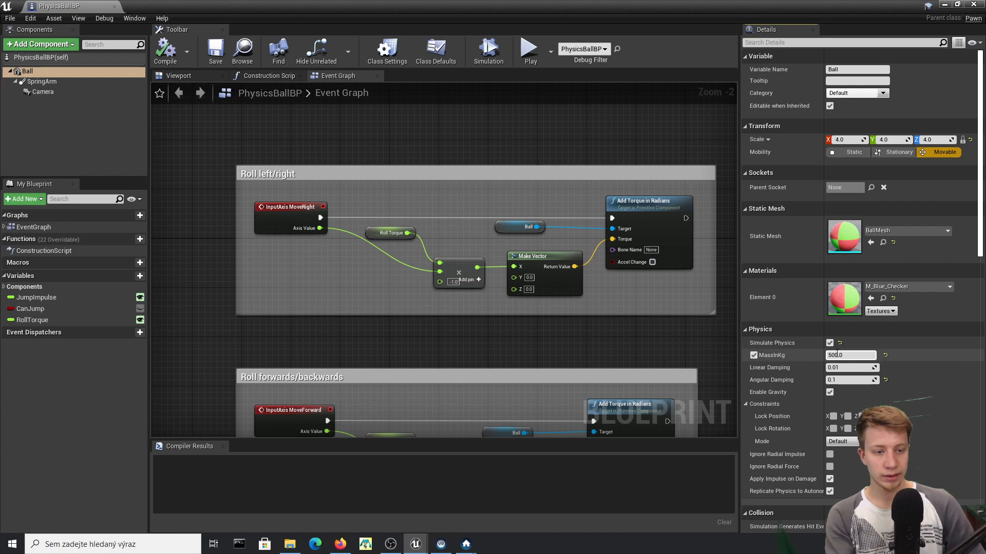
left_click(834, 356)
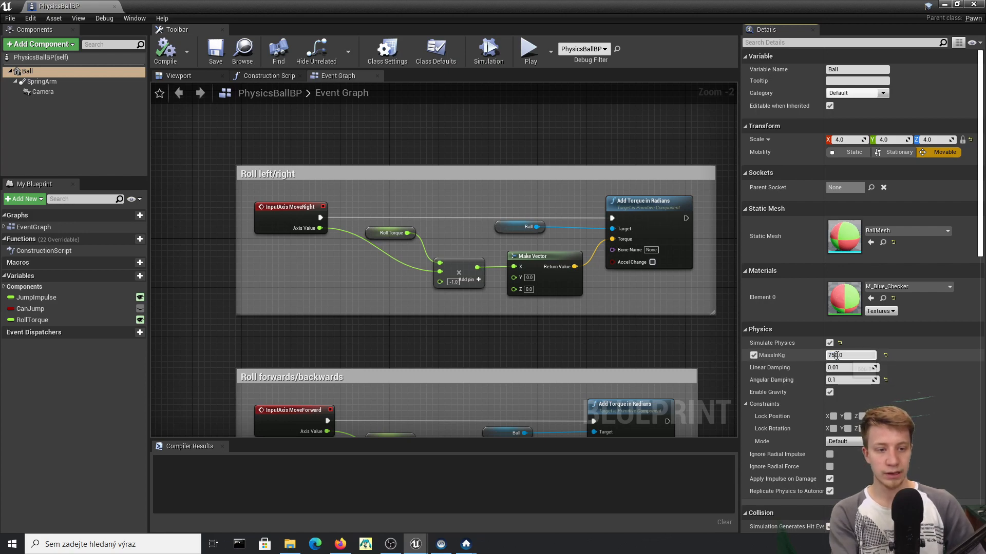
key("Return")
left_click(165, 51)
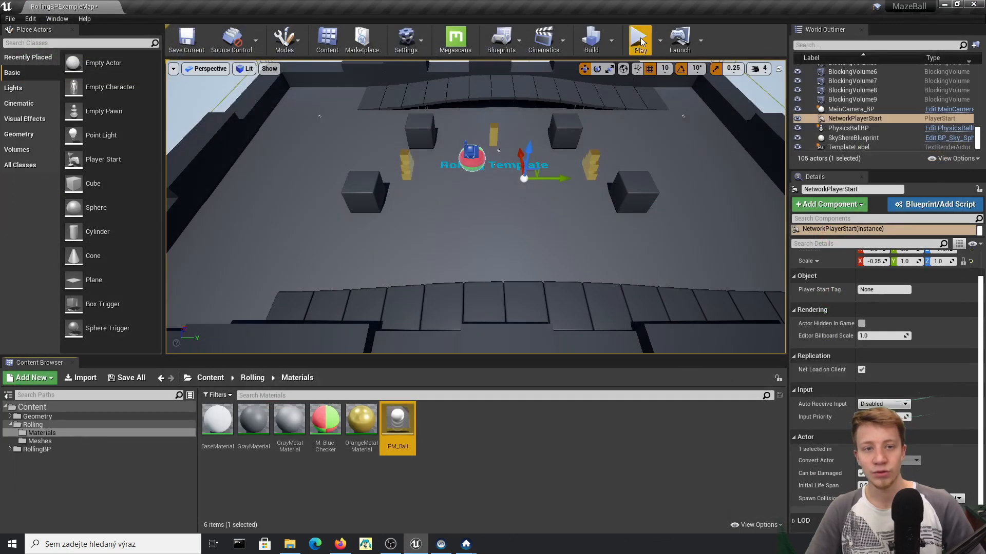
Play test the heavier ball with the new physical material, rolling it around and making it jump
left_click(640, 41)
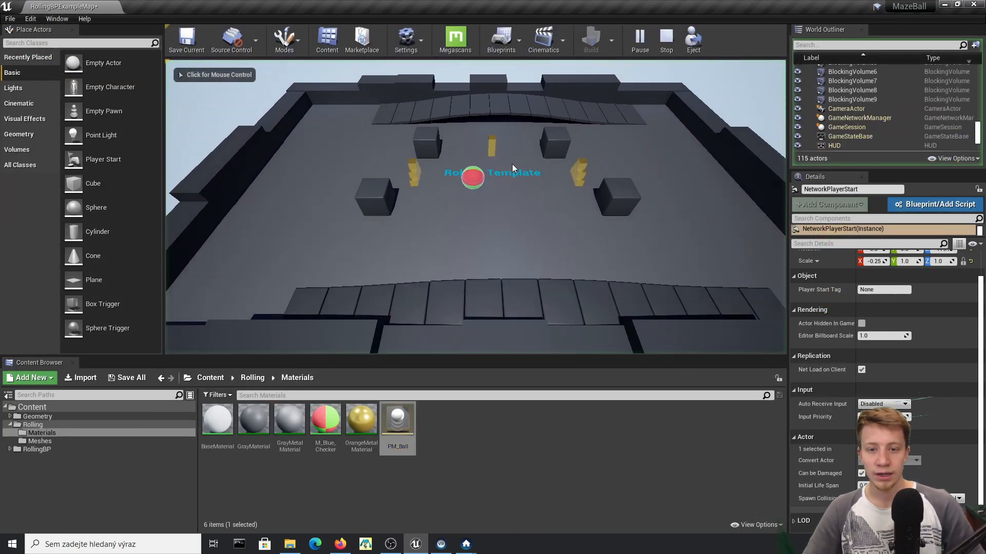
key("s")
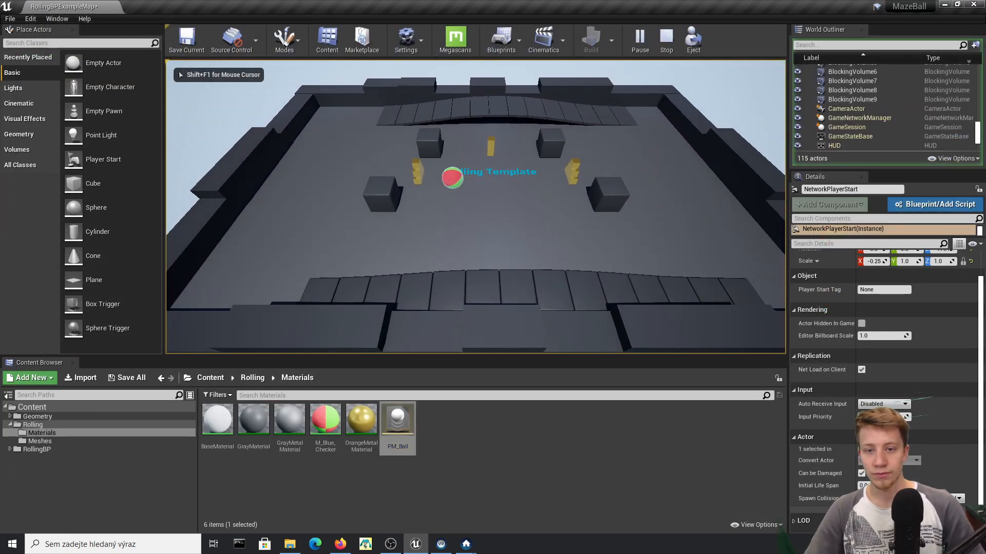
key("a")
key("space")
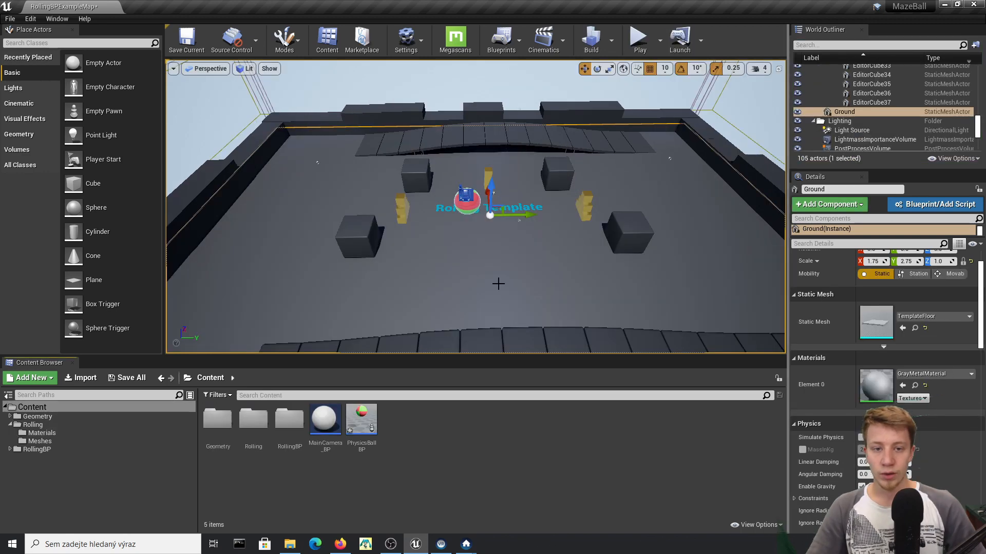
Inspect BaseMaterial, GrayMaterial and GrayMetalMaterial in the Rolling/Materials folder
right_click_drag(493, 216, 528, 222)
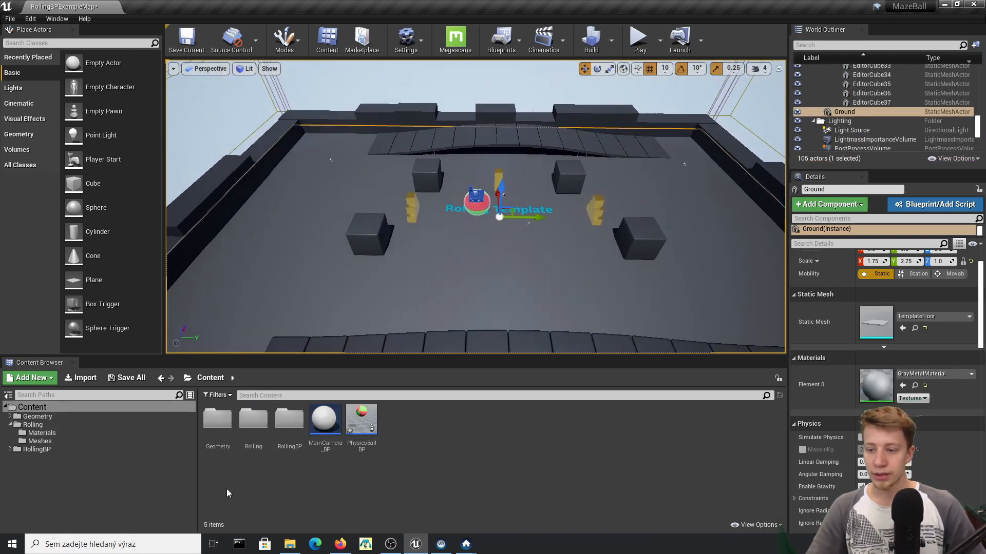
left_click(41, 433)
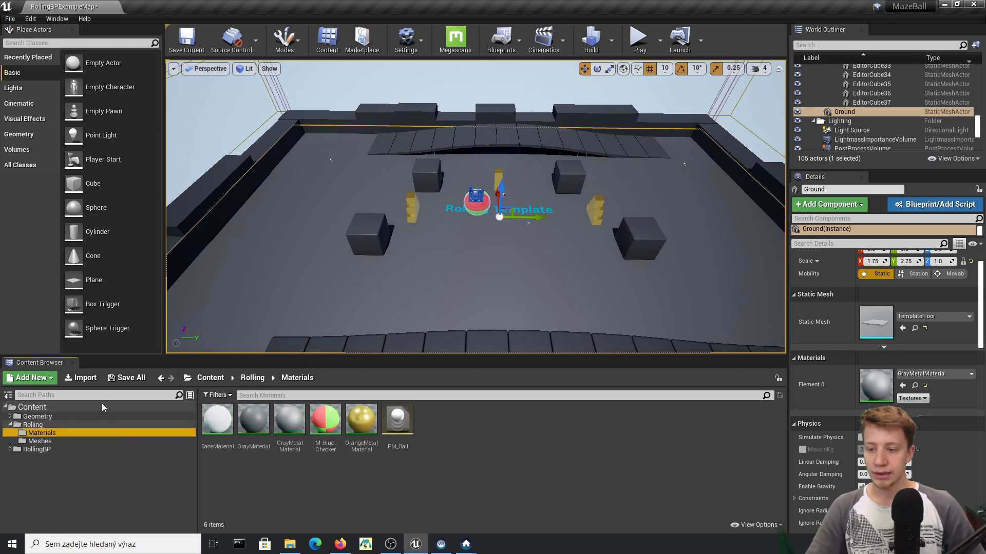
left_click(33, 426)
left_click(39, 433)
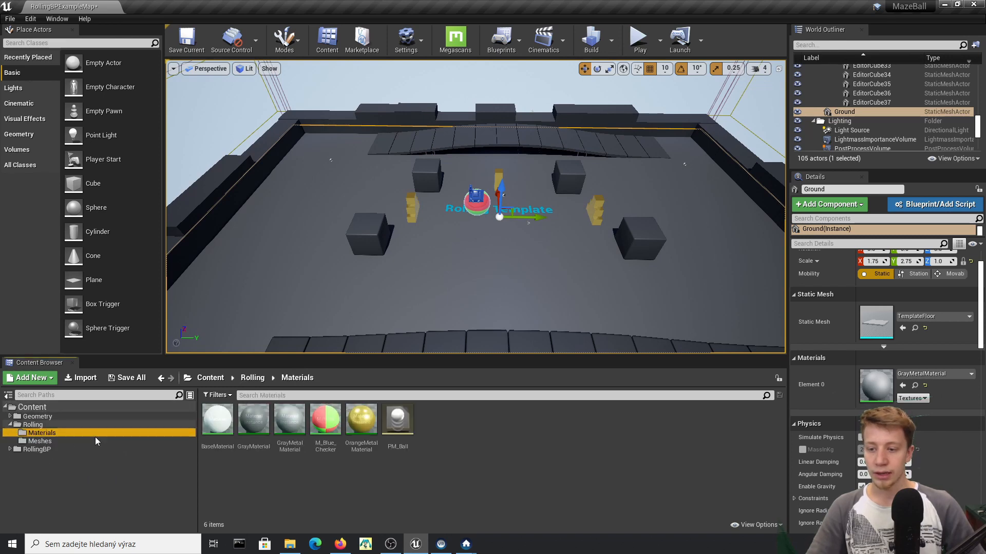
double_click(217, 419)
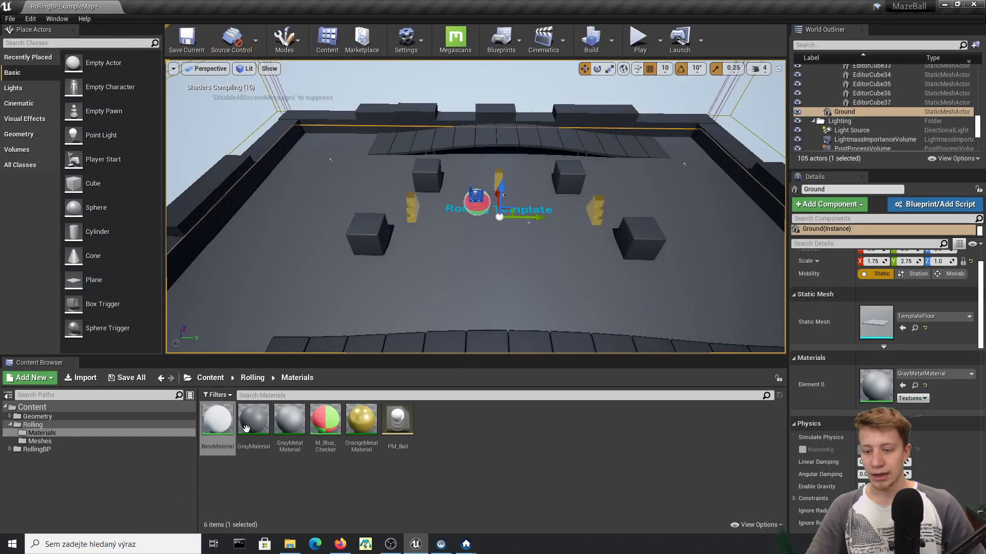
double_click(253, 420)
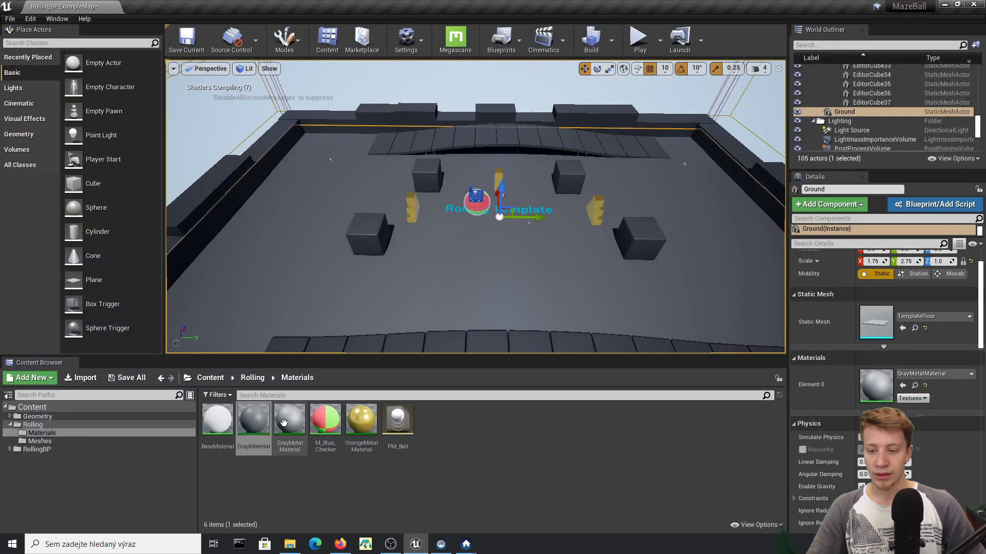
double_click(289, 420)
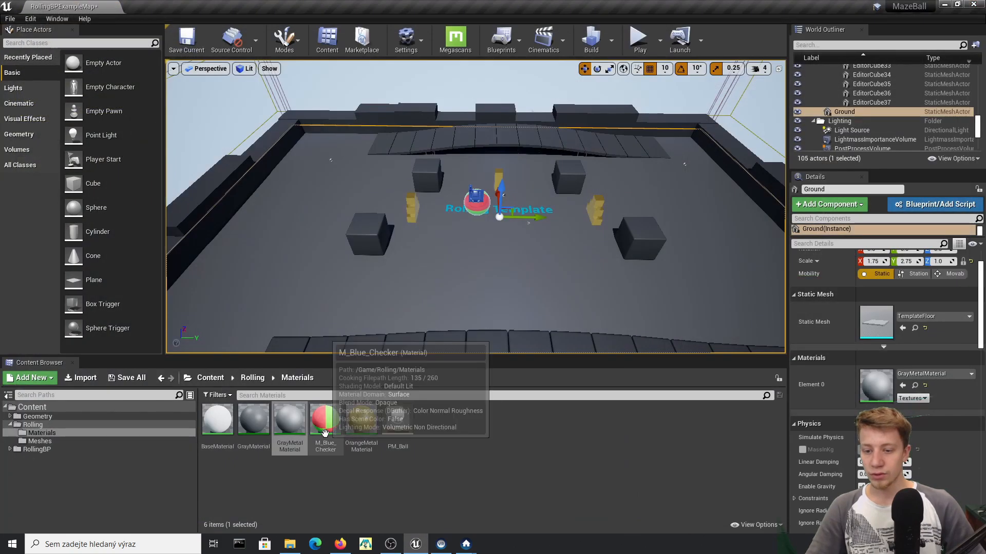
Create a material instance of BaseMaterial named BlueMaterial and open it for editing
right_click(214, 433)
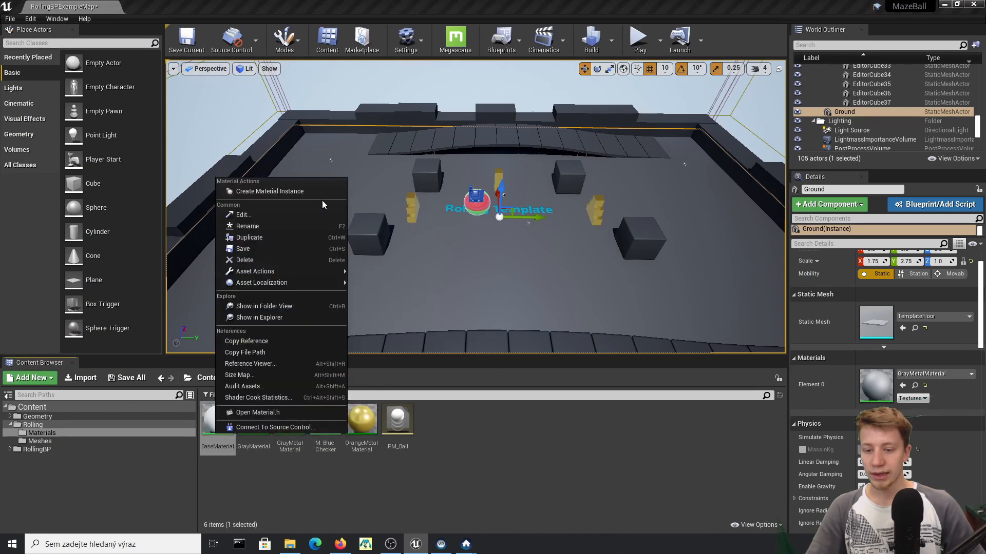
mouse_move(256, 271)
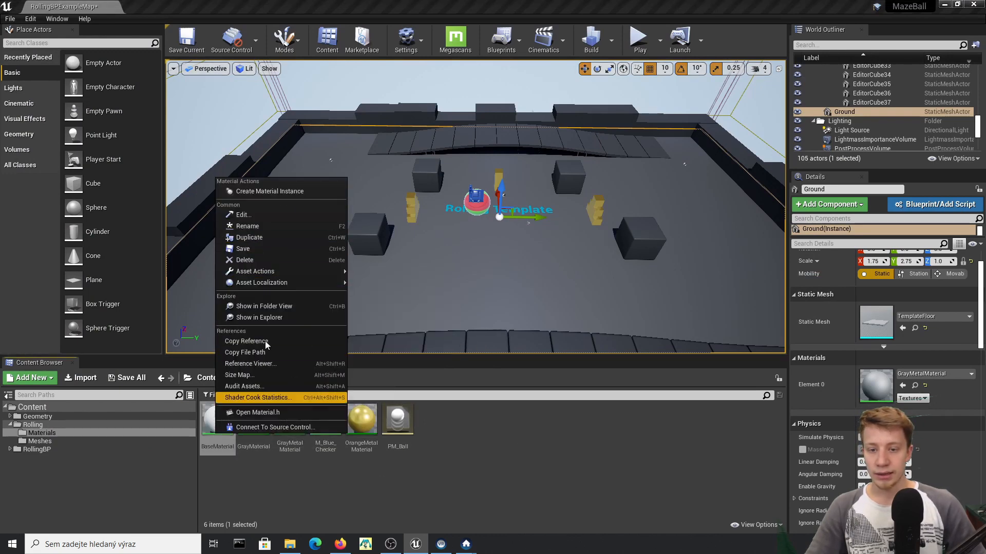
left_click(282, 192)
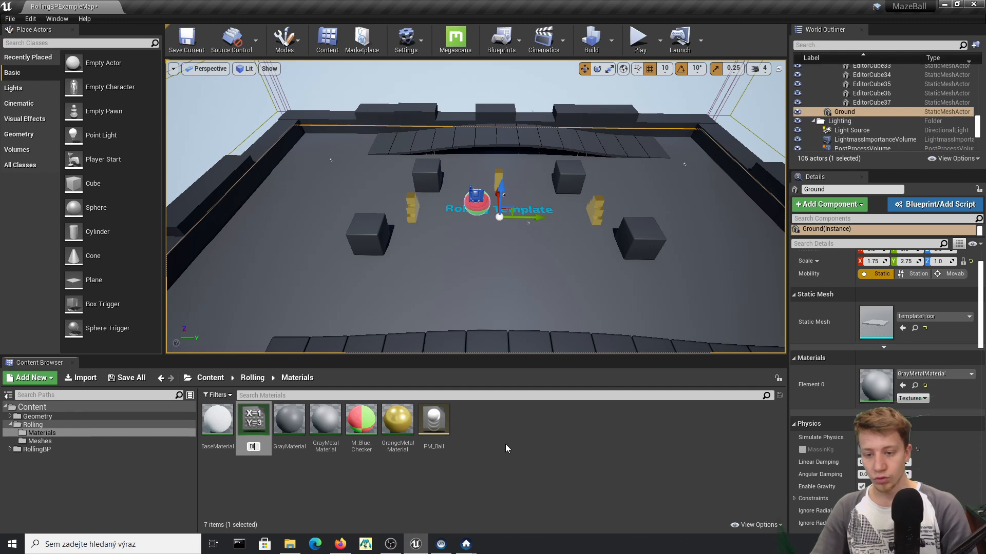
type("BlueMaterial")
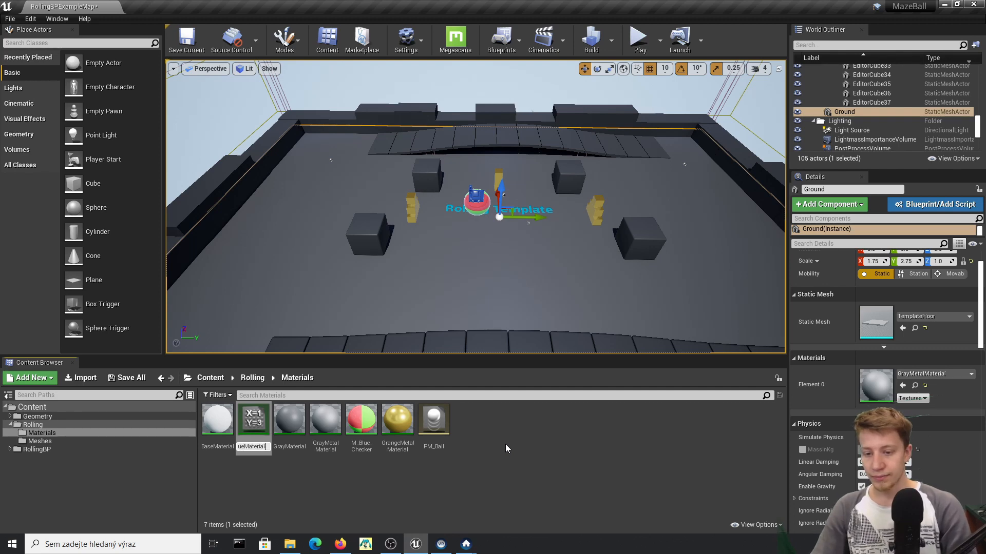
key("Return")
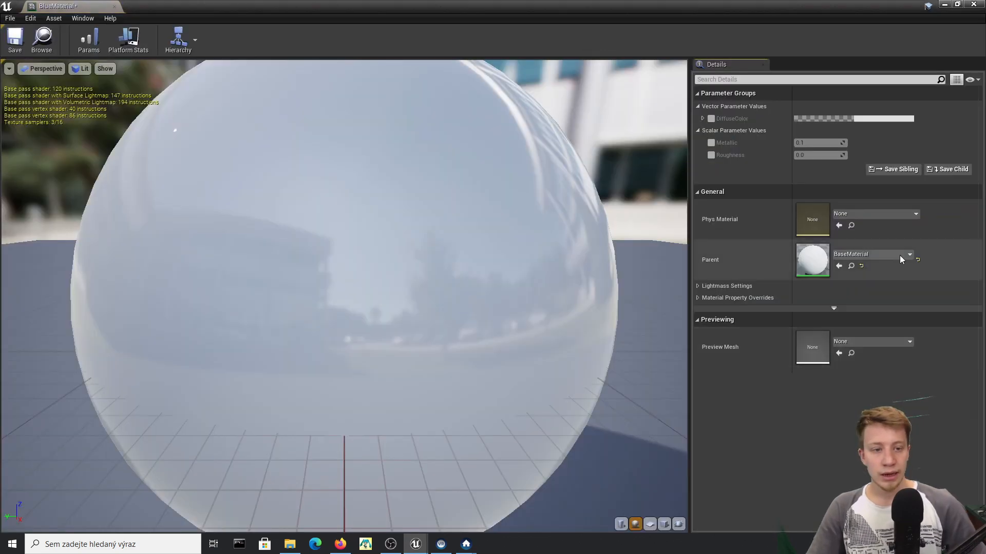
Override BlueMaterial's Metallic with 1.0 and its Roughness with 0.25, and save the material
left_click(711, 143)
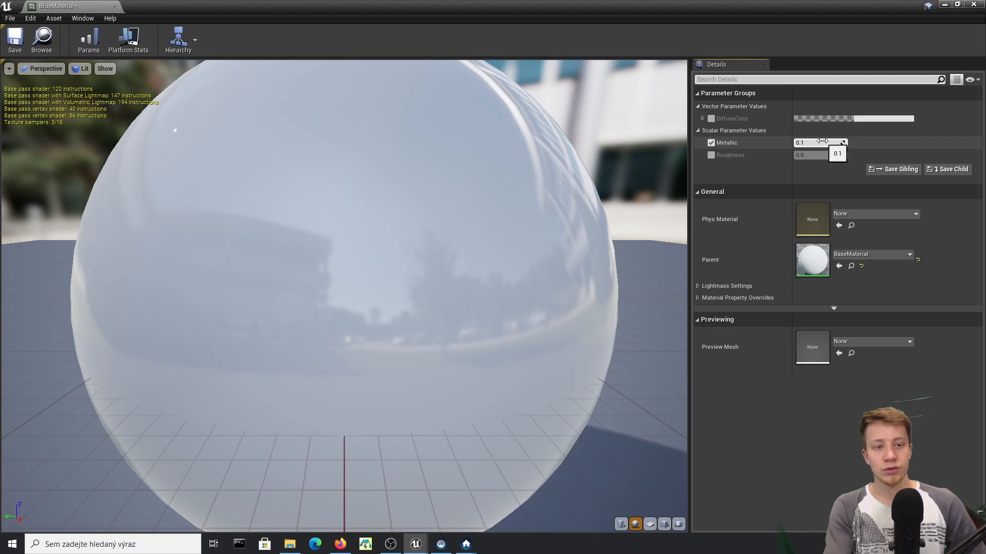
key("Return")
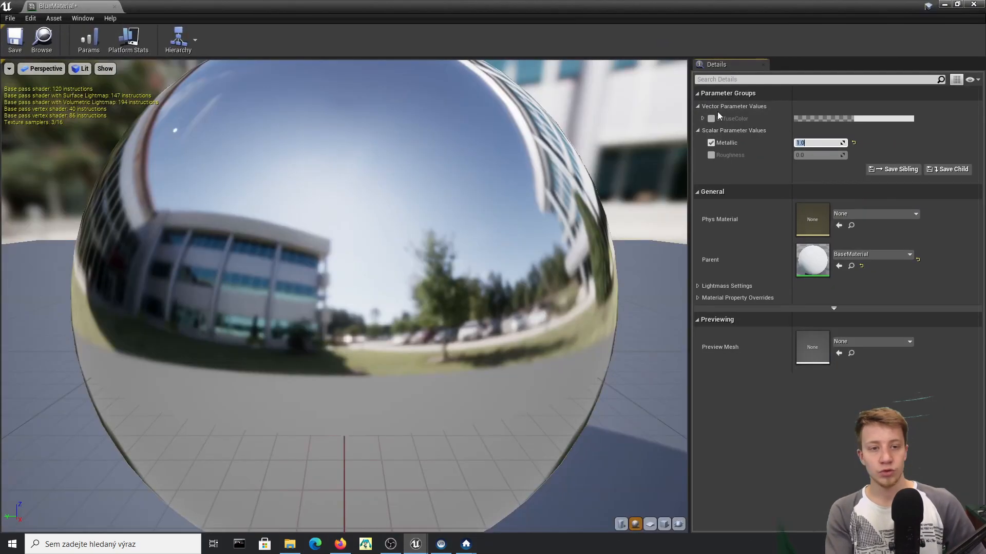
left_click(710, 155)
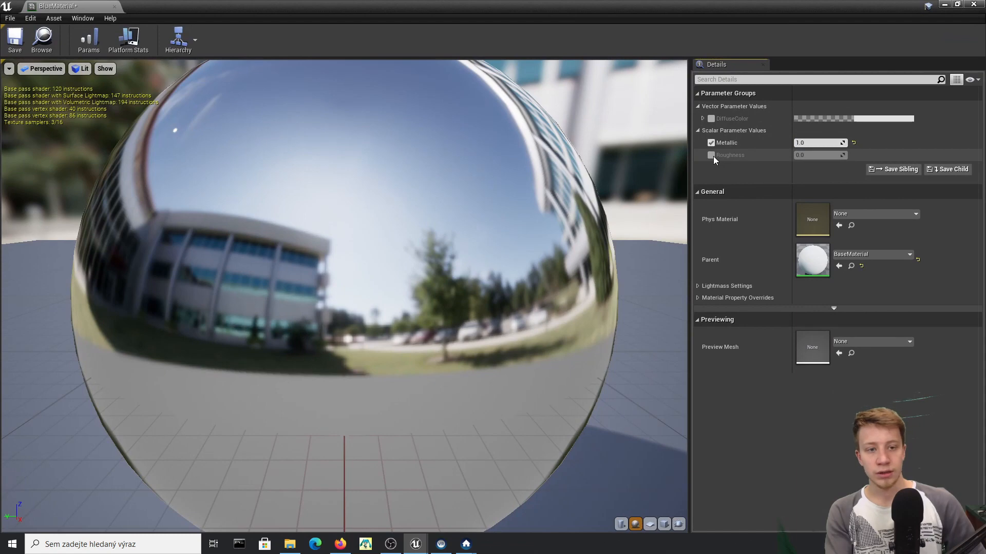
left_click(834, 155)
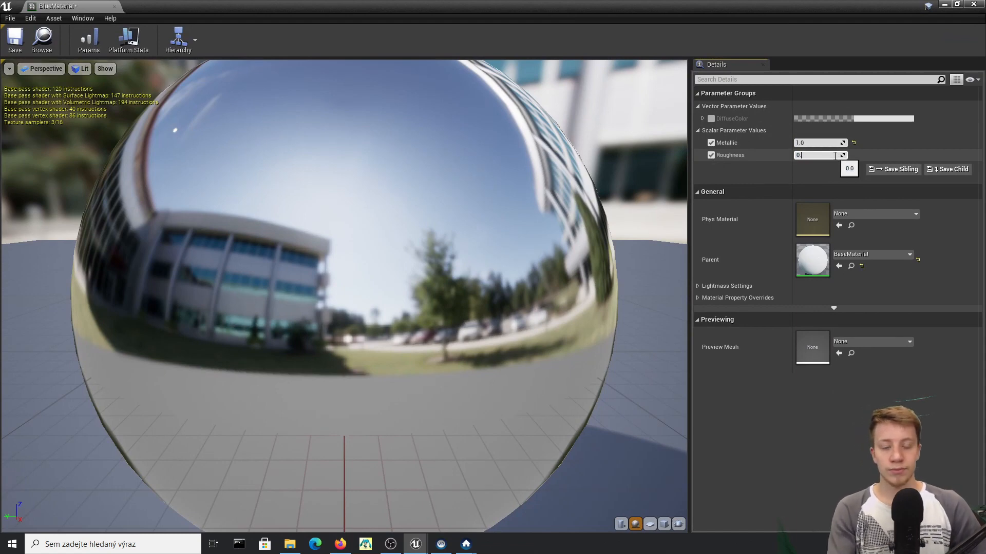
key("Return")
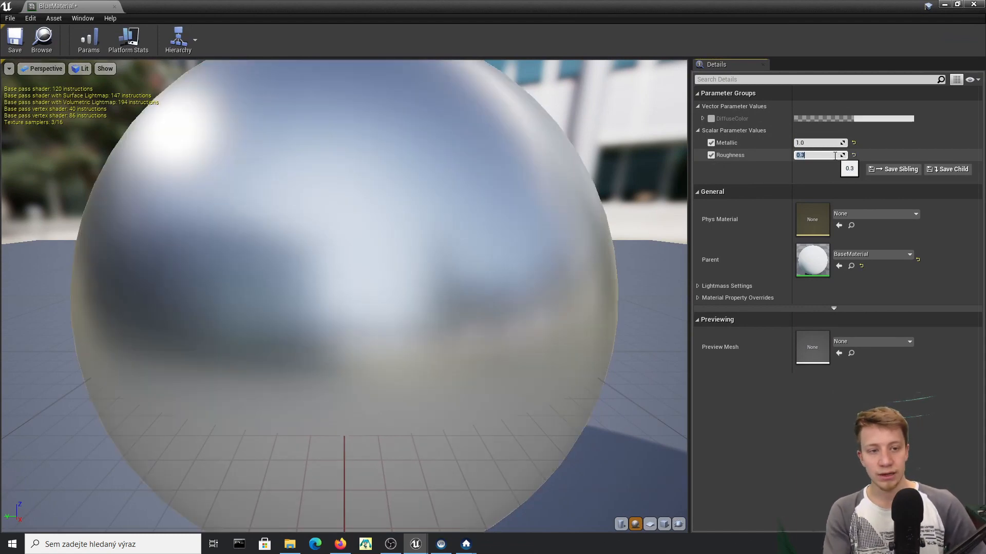
type("0.2")
key("Return")
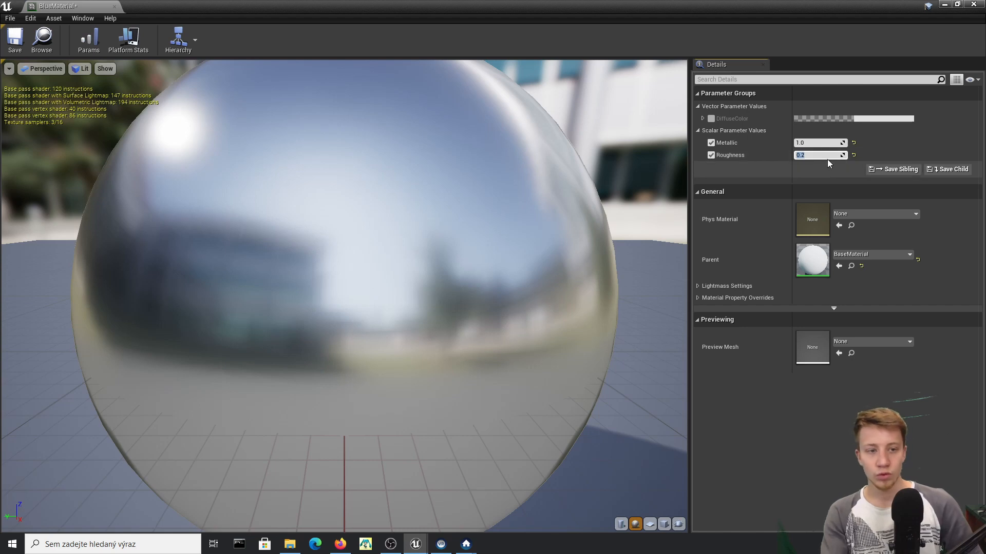
type("0.5")
key("BackSpace")
type("25")
key("Return")
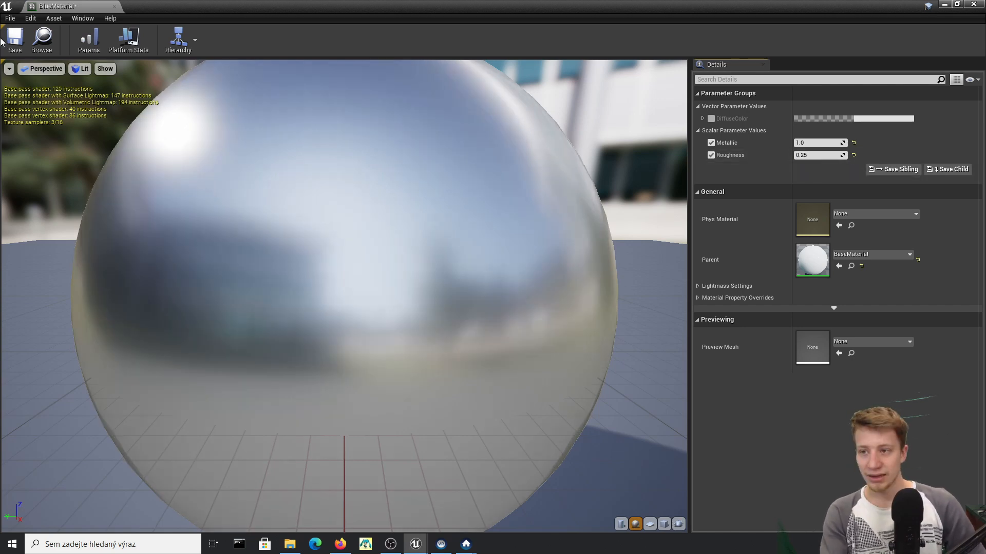
left_click(16, 38)
Override BlueMaterial's DiffuseColor with a blue of about R 0.27, G 0.44, B 0.75
left_click(709, 118)
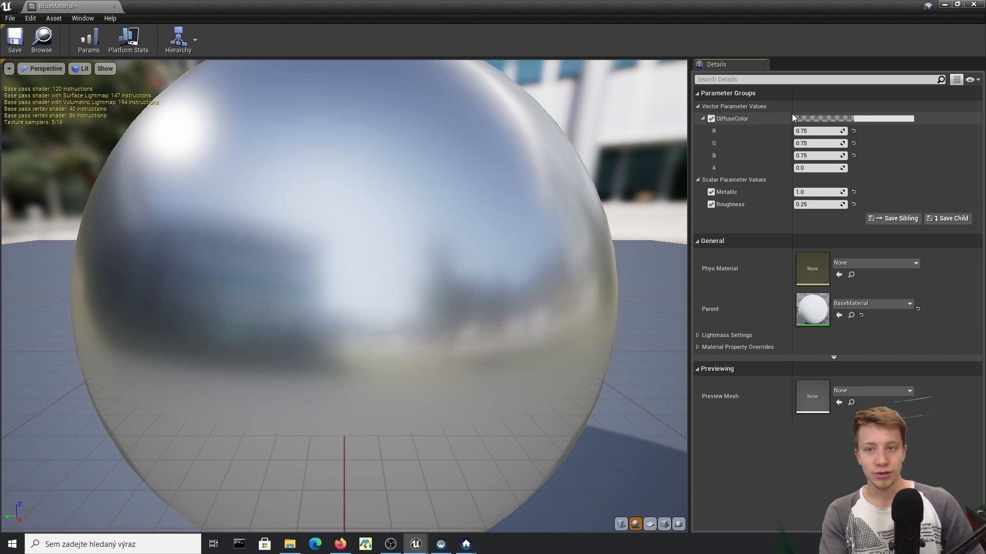
left_click(856, 118)
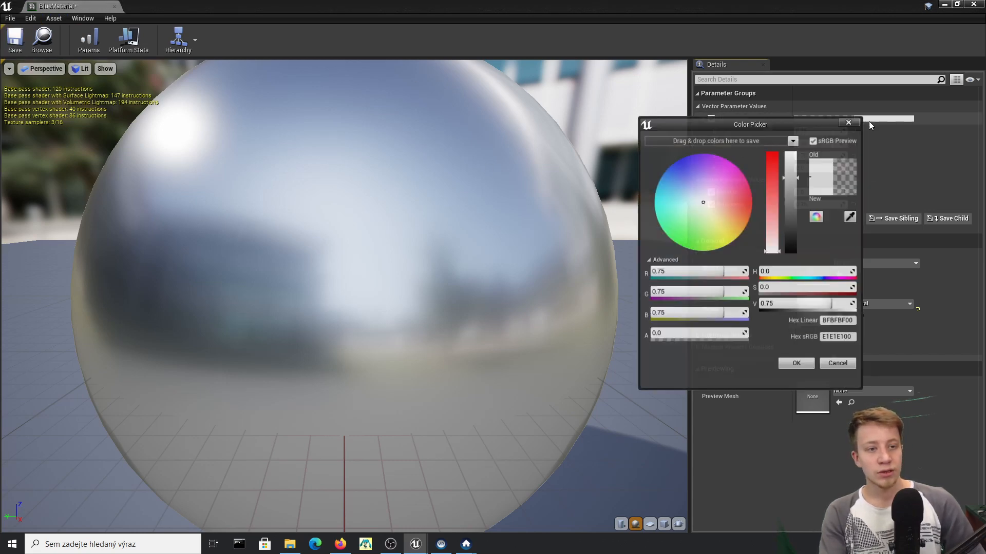
left_click_drag(703, 204, 679, 183)
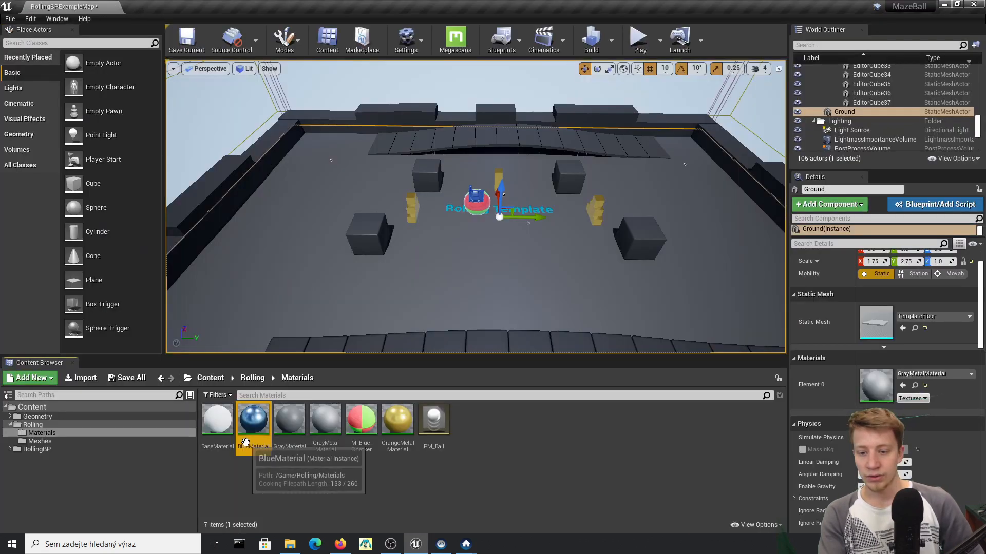
Apply BlueMaterial to the Ground floor in the level
left_click_drag(246, 442, 519, 277)
right_click_drag(519, 277, 499, 281)
key("w")
key("s")
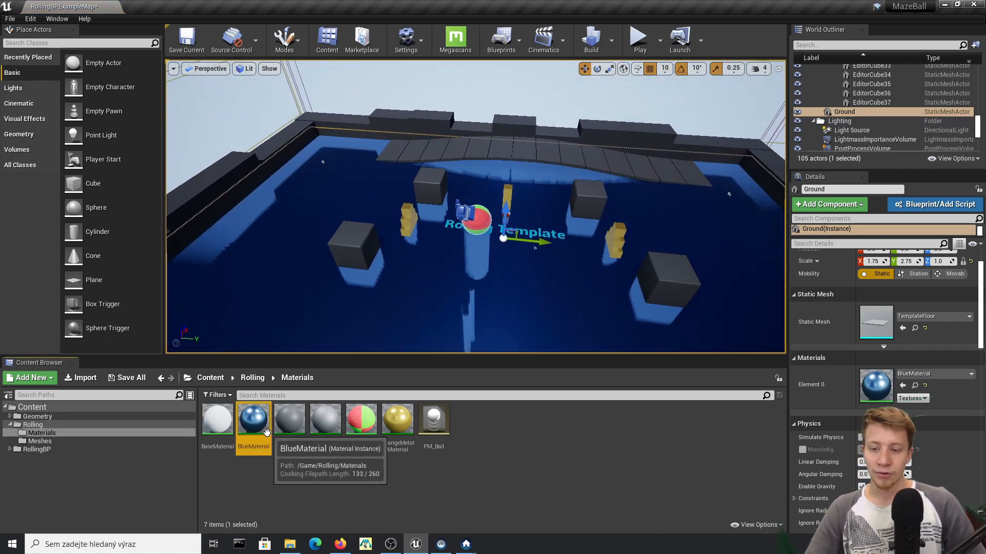
Try a Roughness of 1.0 on BlueMaterial and check its effect on the floor in the level
double_click(253, 420)
left_click(820, 204)
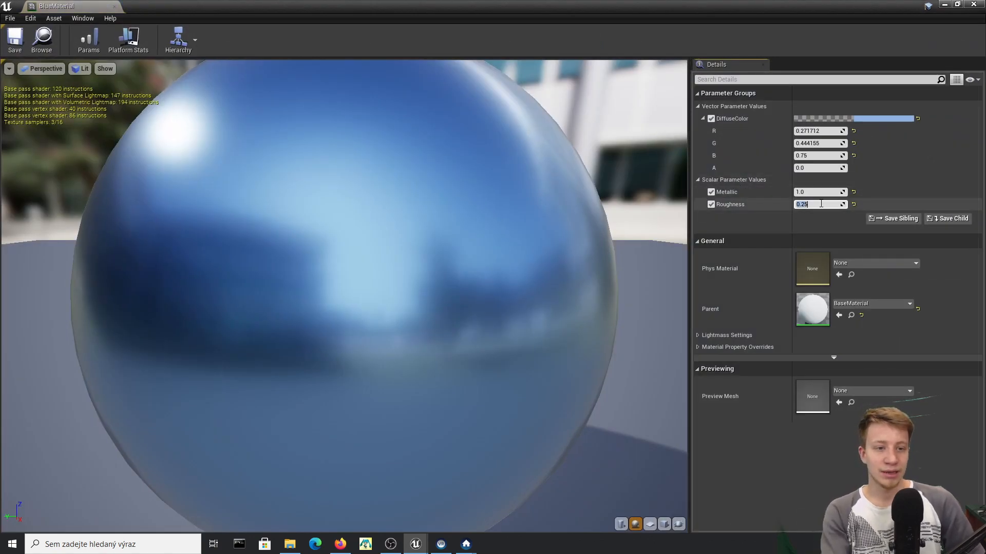
key("BackSpace")
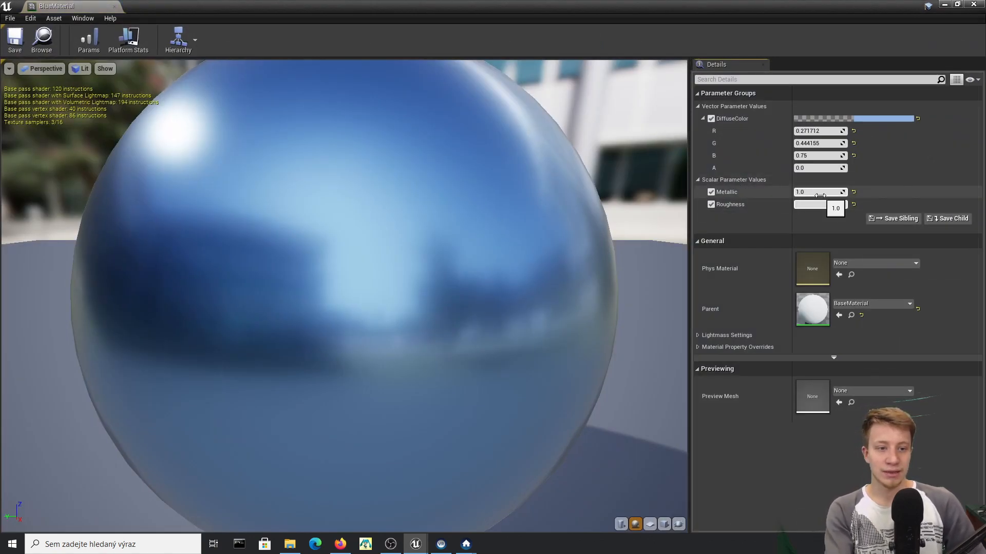
type("1")
key("Return")
left_click_drag(620, 5, 620, 394)
right_click_drag(543, 337, 554, 372)
key("w")
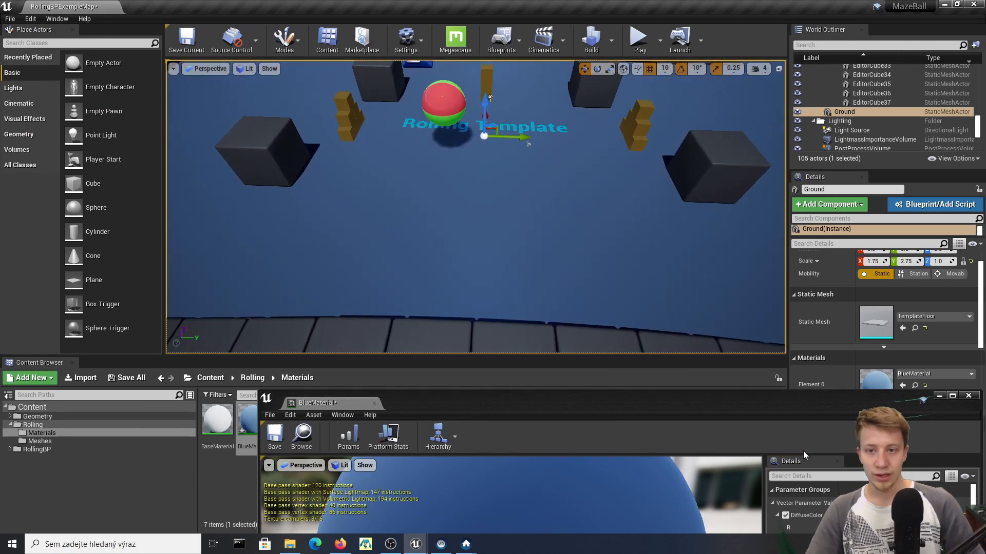
Set BlueMaterial's Roughness to 0.45 and Metallic to 0.8, and save the material
left_click_drag(805, 397, 724, 128)
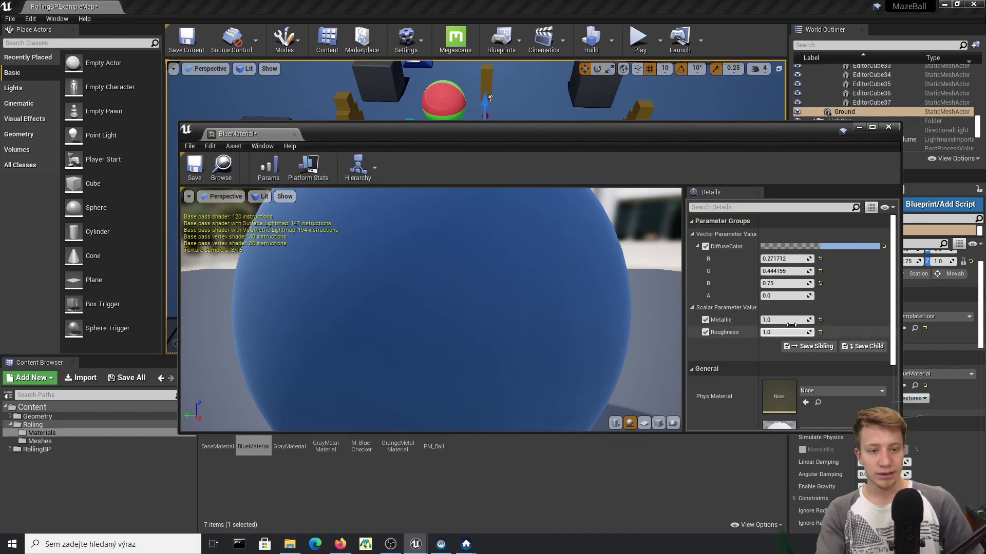
left_click(779, 285)
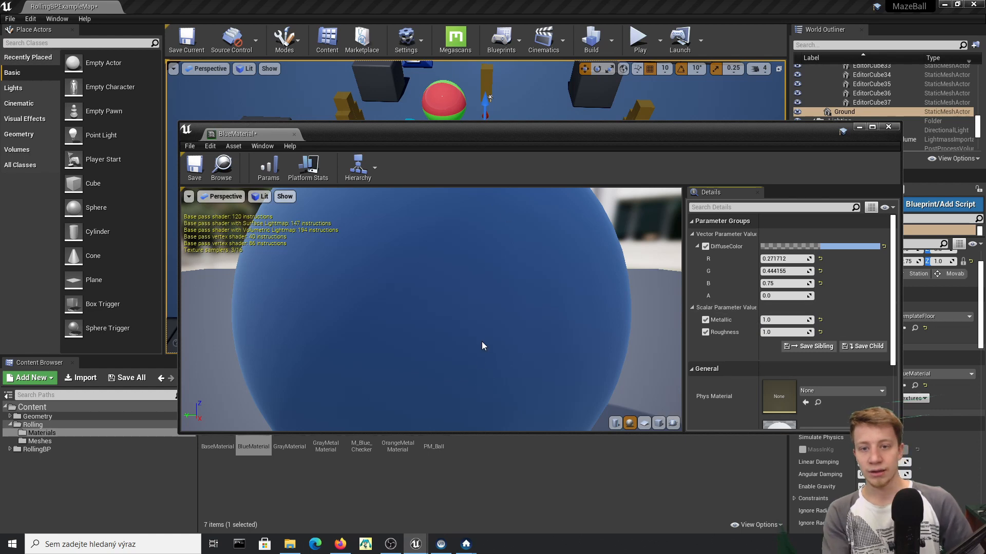
left_click_drag(427, 147, 386, 182)
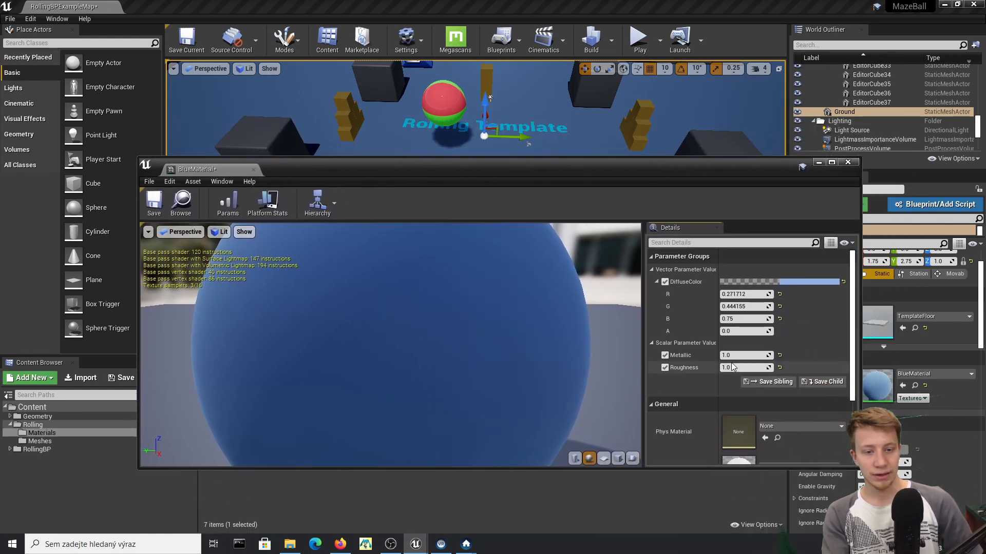
left_click(752, 366)
type("0.4")
left_click_drag(752, 364, 754, 363)
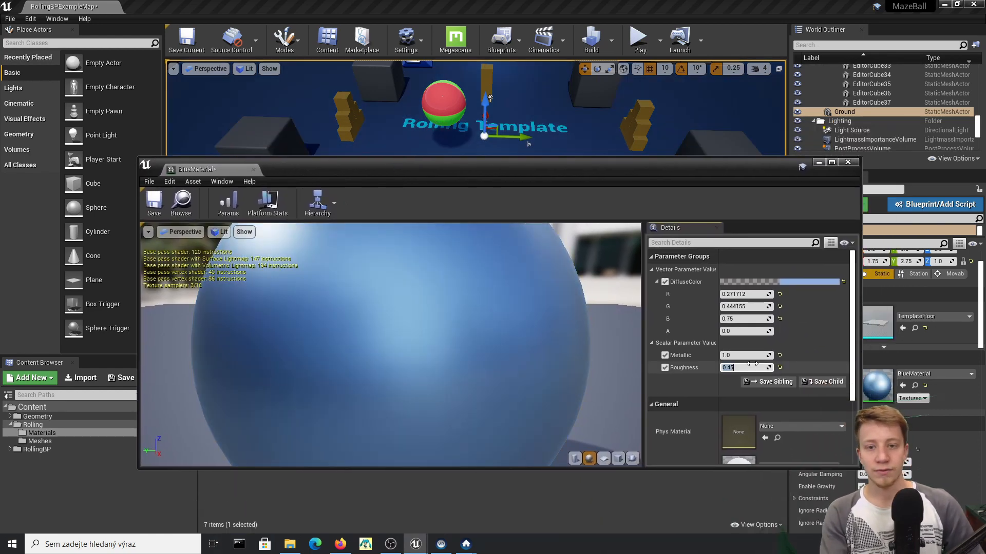
left_click(757, 355)
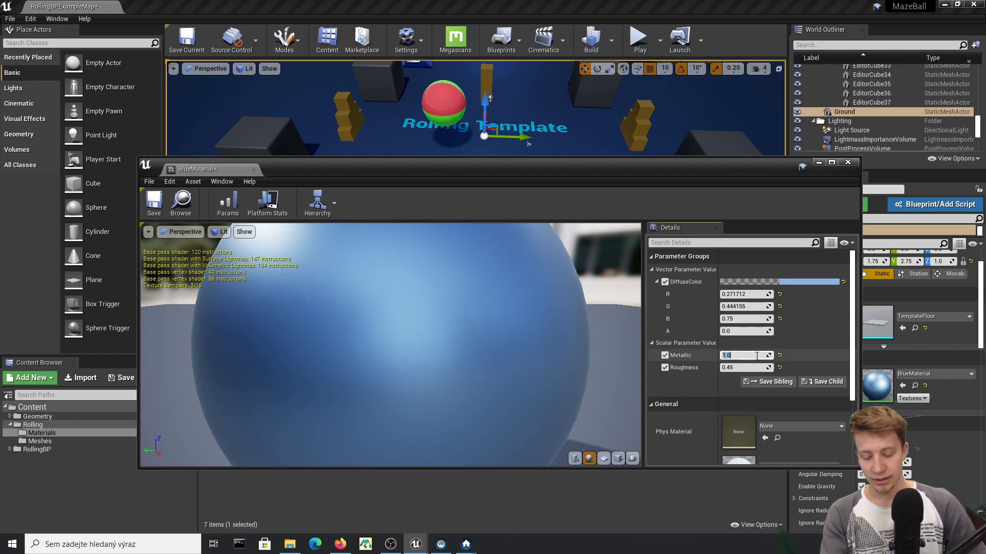
type("00")
key("BackSpace")
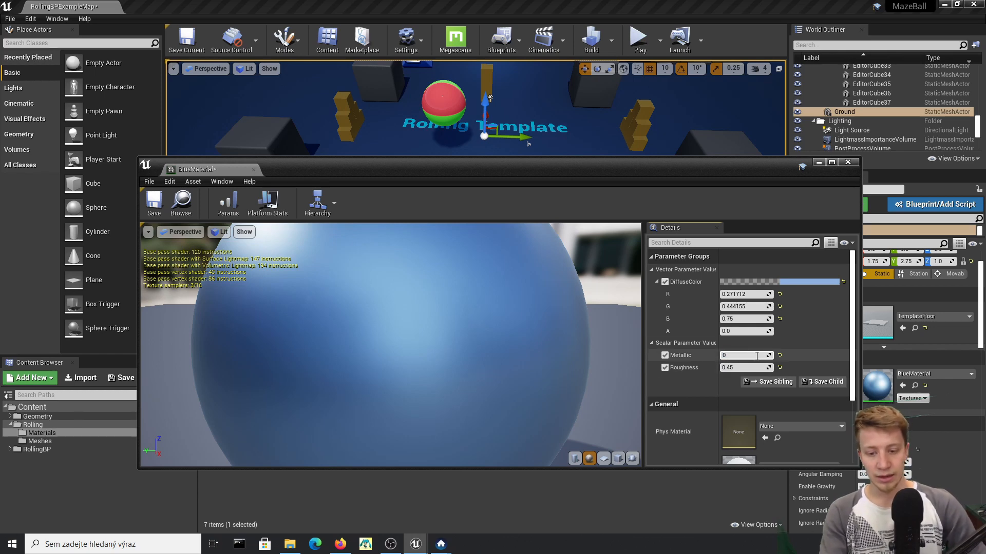
type(".8")
key("Return")
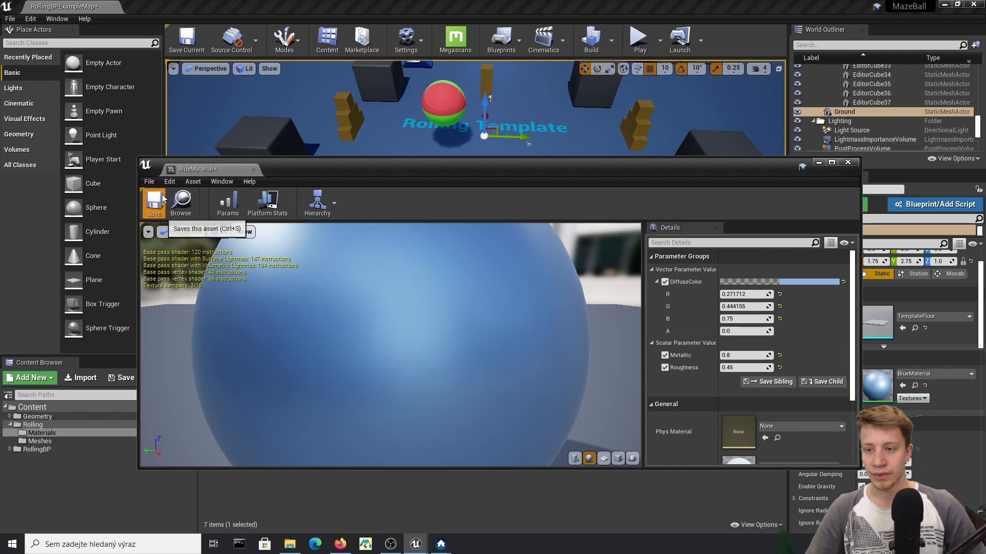
left_click(154, 202)
Play test the level with the blue floor, and darken BlueMaterial's DiffuseColor to a brightness value of about 0.57
left_click(639, 39)
left_click_drag(527, 170, 517, 315)
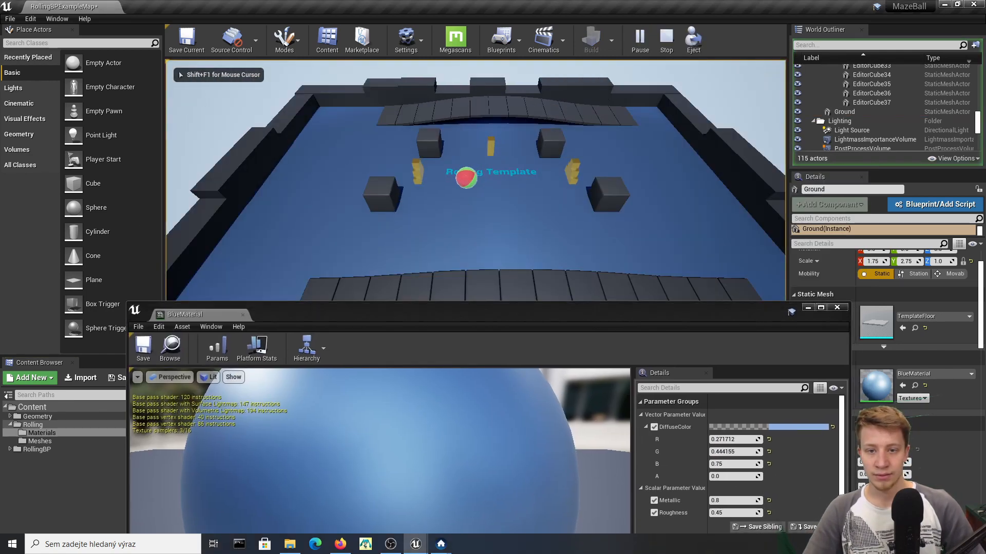
key("a")
key("s")
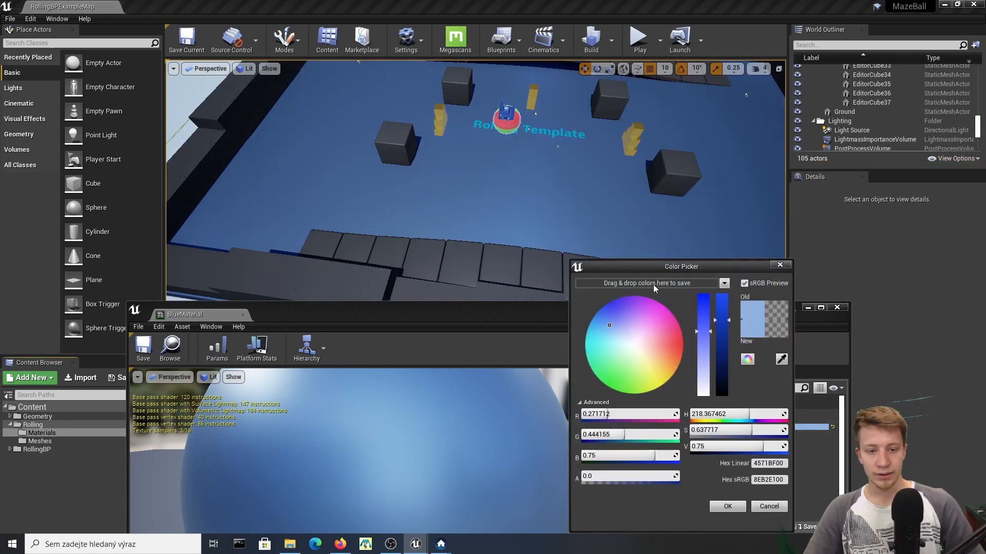
left_click_drag(723, 327, 726, 338)
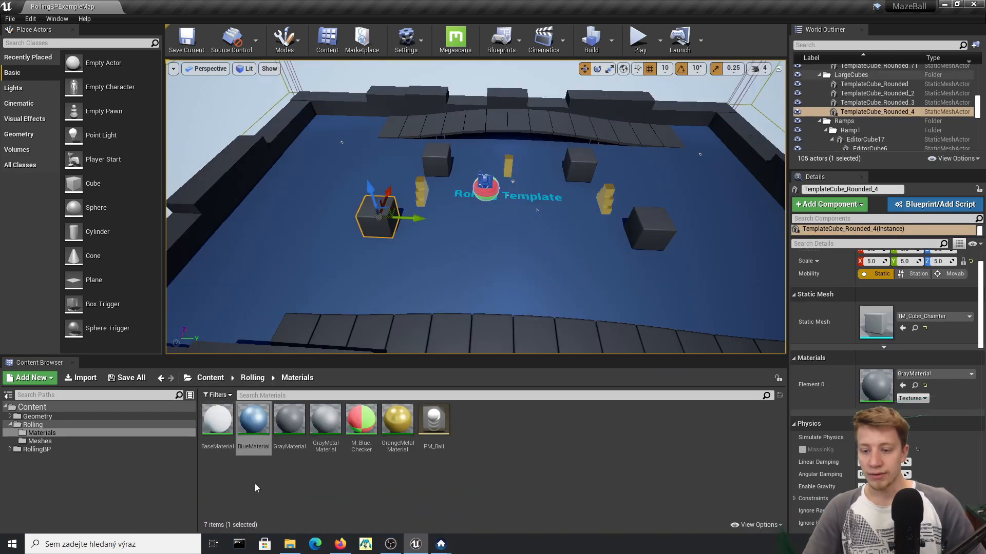
Create a material instance of BlueMaterial and name it RedMaterial
right_click(251, 427)
left_click(325, 176)
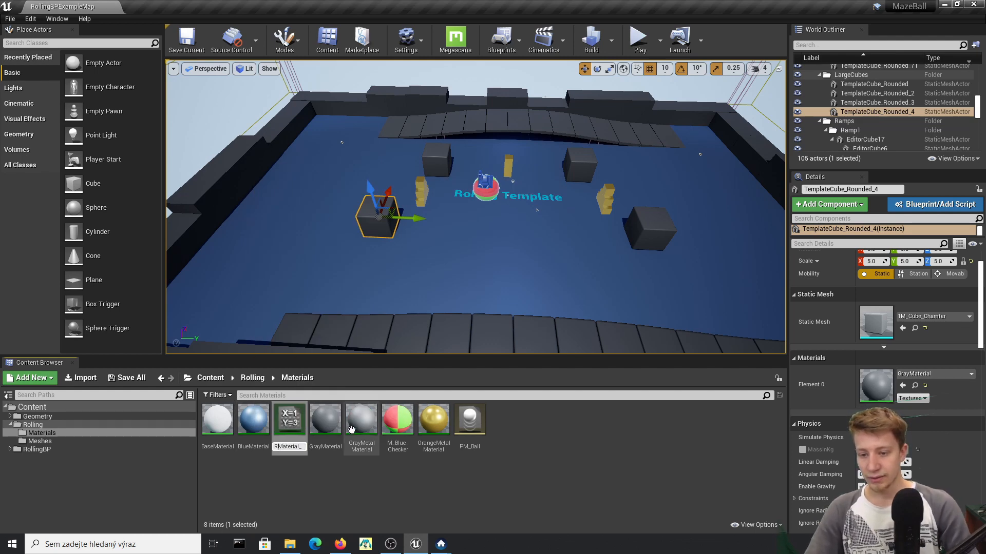
key("Return")
right_click(483, 429)
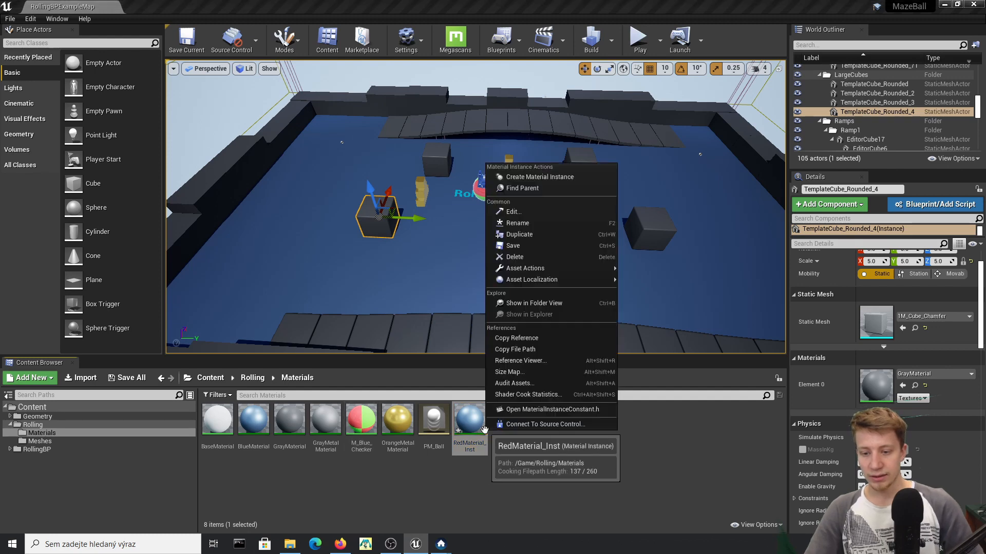
Override RedMaterial's DiffuseColor with a pinkish red of about R 0.89, G 0.0, B 0.16, and save the material
double_click(472, 424)
left_click_drag(558, 330, 473, 44)
left_click(590, 159)
left_click(727, 159)
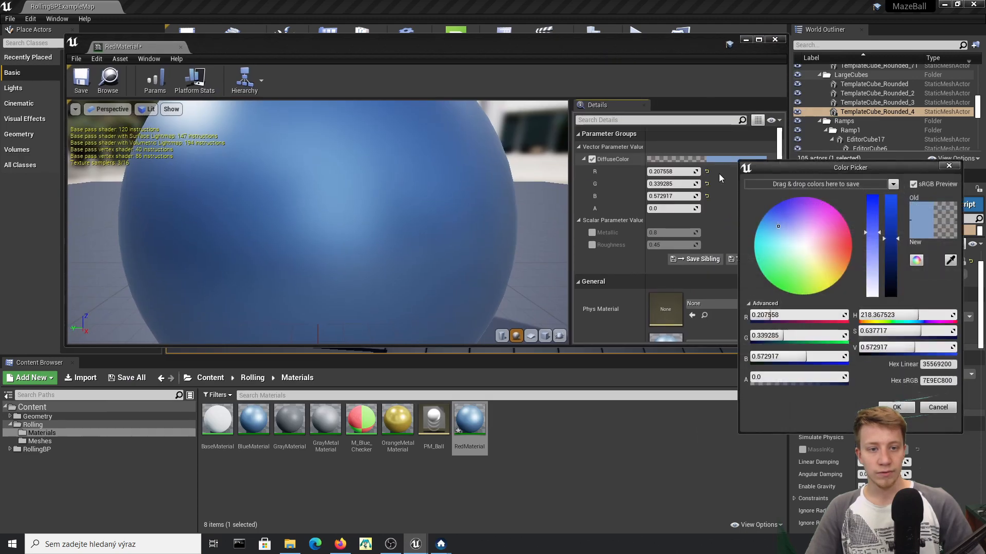
mouse_move(787, 232)
left_mouse_down()
mouse_move(851, 235)
mouse_move(891, 207)
left_mouse_up()
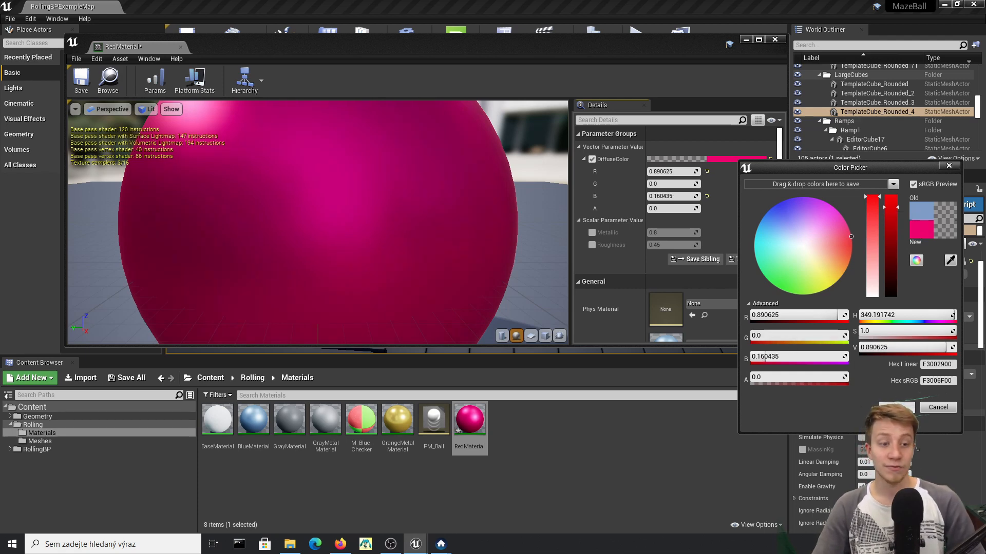
left_click(896, 407)
scroll(588, 228, "down", 3)
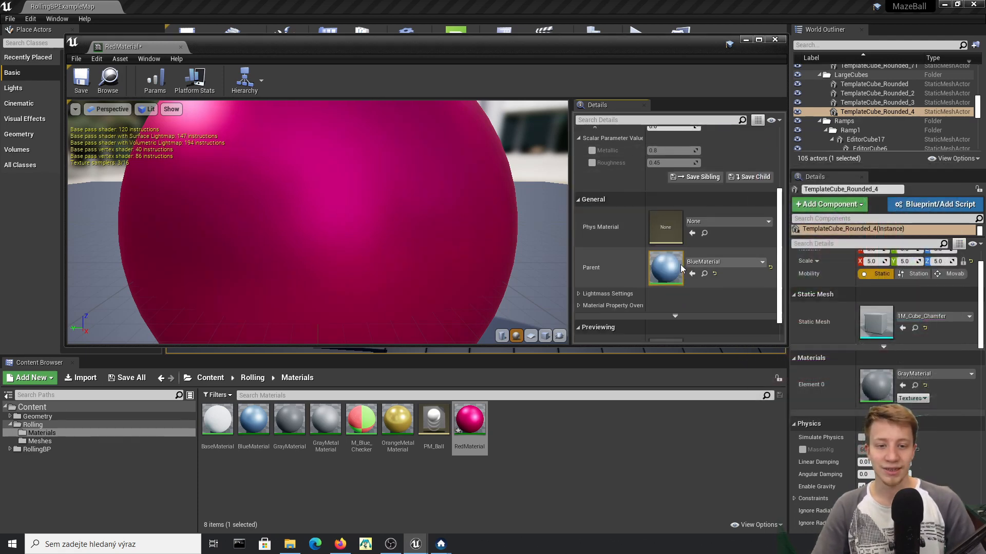
left_click(81, 81)
Close the material editor and apply RedMaterial to the selected large cube, TemplateCube_Rounded_4
left_click(774, 39)
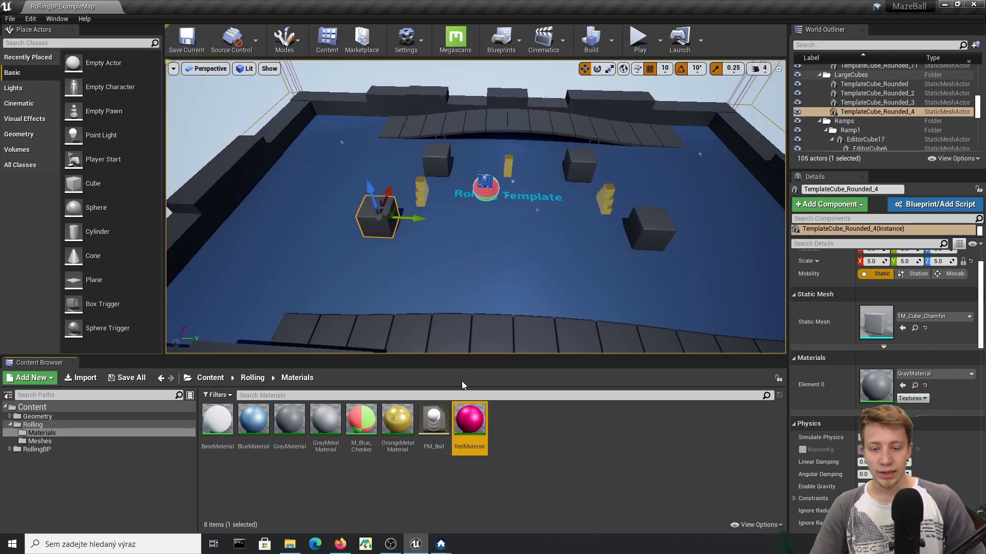
left_click_drag(469, 418, 379, 216)
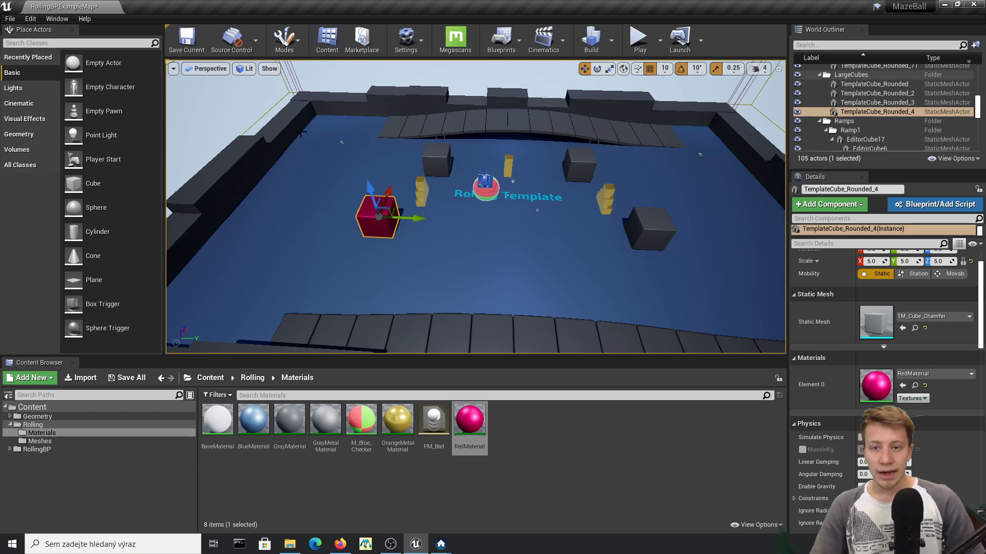
Delete the two wooden-style plank ramps by removing every actor in the Ramp1 and Ramp2 folders
left_click(497, 123)
left_click(392, 127)
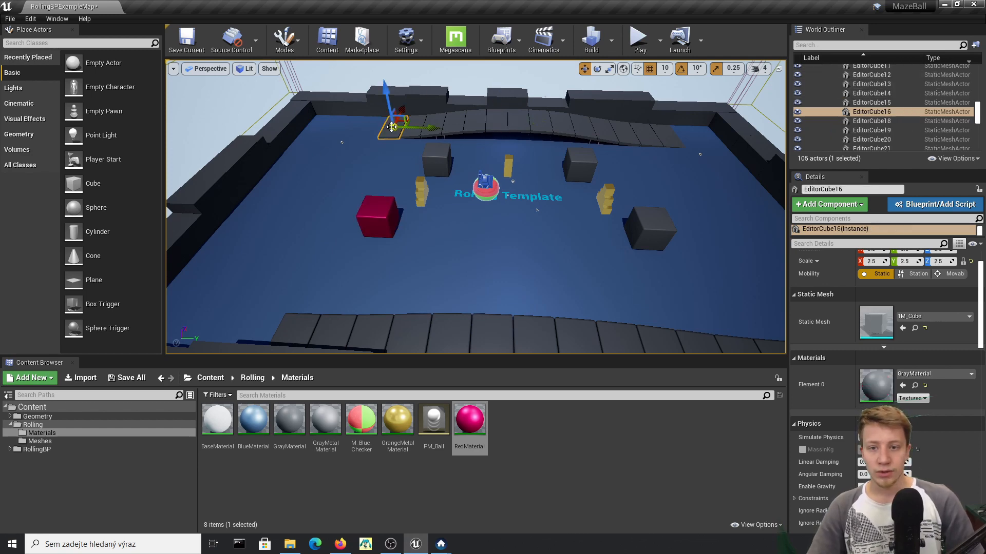
scroll(869, 100, "up", 3)
scroll(870, 99, "down", 2)
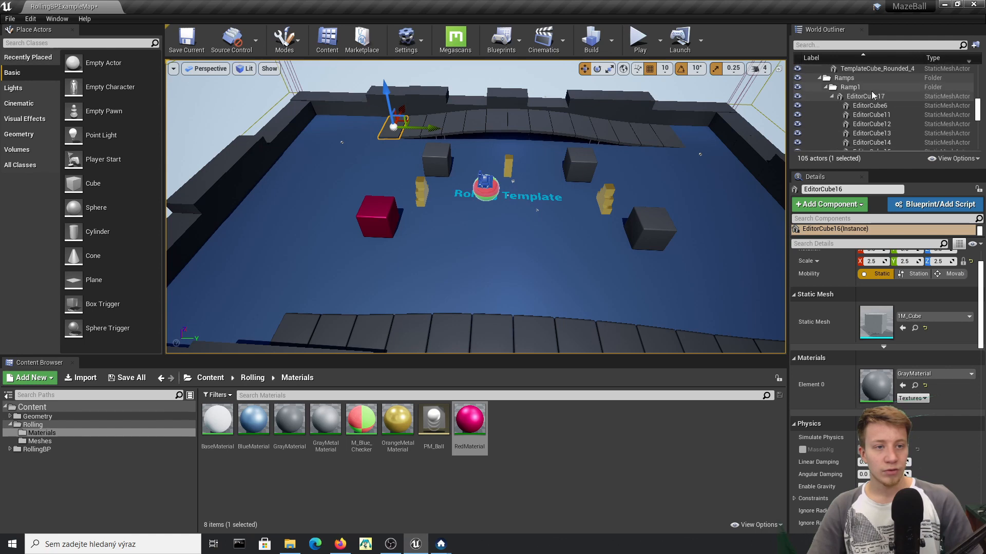
scroll(863, 97, "down", 3)
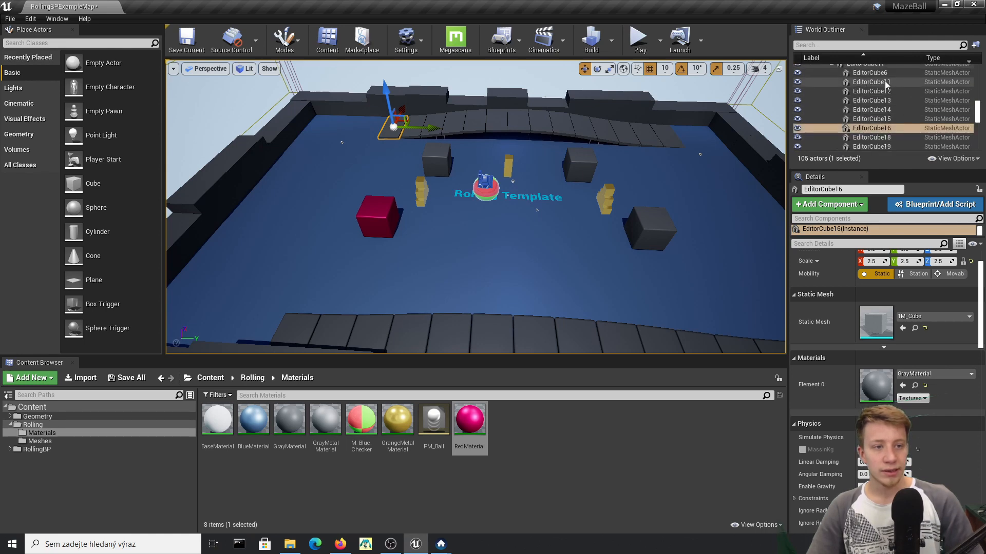
left_click(883, 81)
scroll(880, 83, "up", 2)
left_click(864, 96)
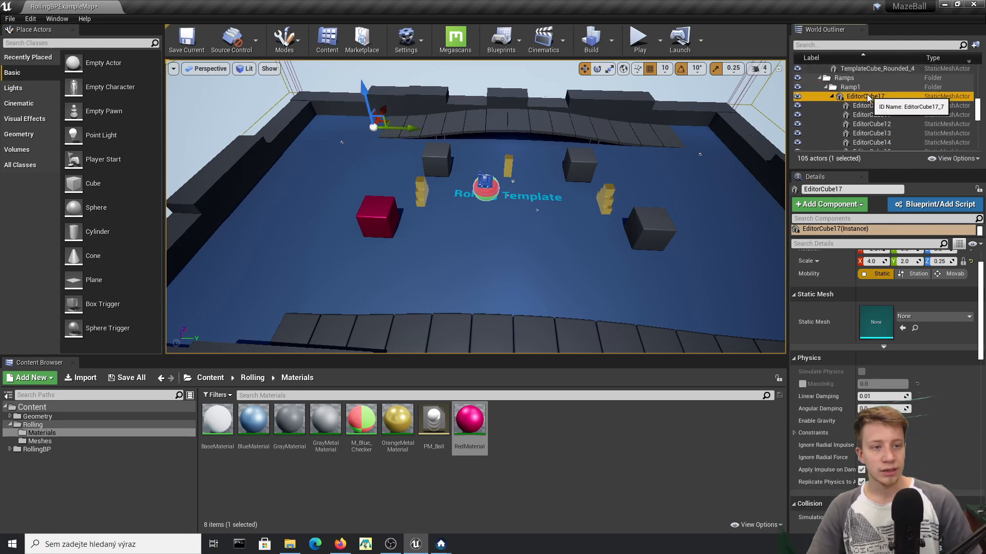
left_click(853, 87)
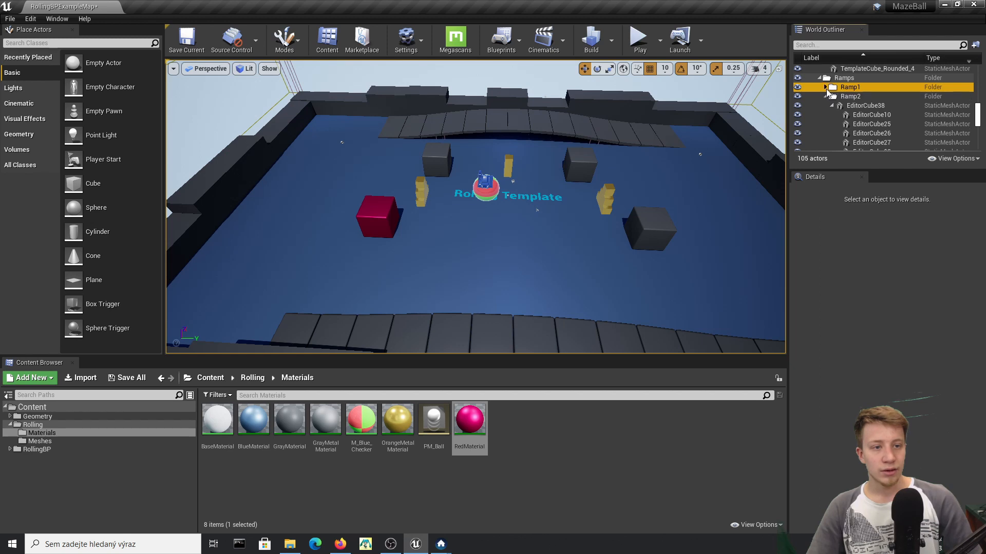
left_click(825, 97)
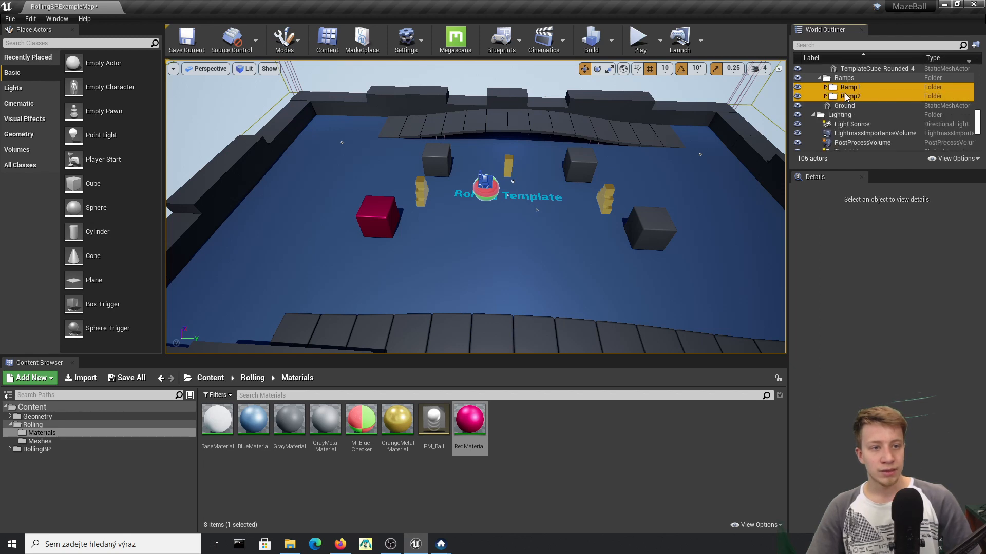
left_click(825, 87)
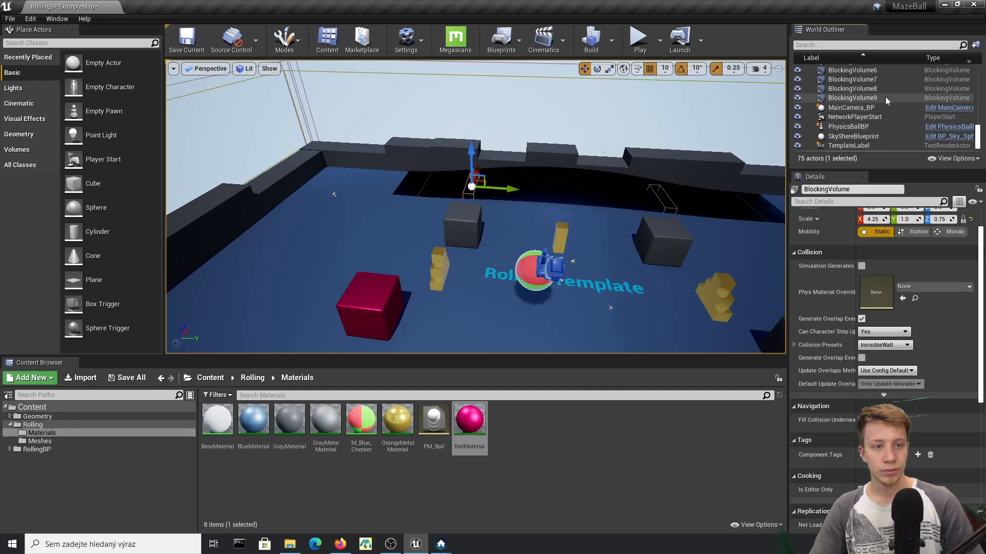
Delete all the blocking volumes from BlockingVolume through BlockingVolume9 and save the map
left_click(884, 97, "shift")
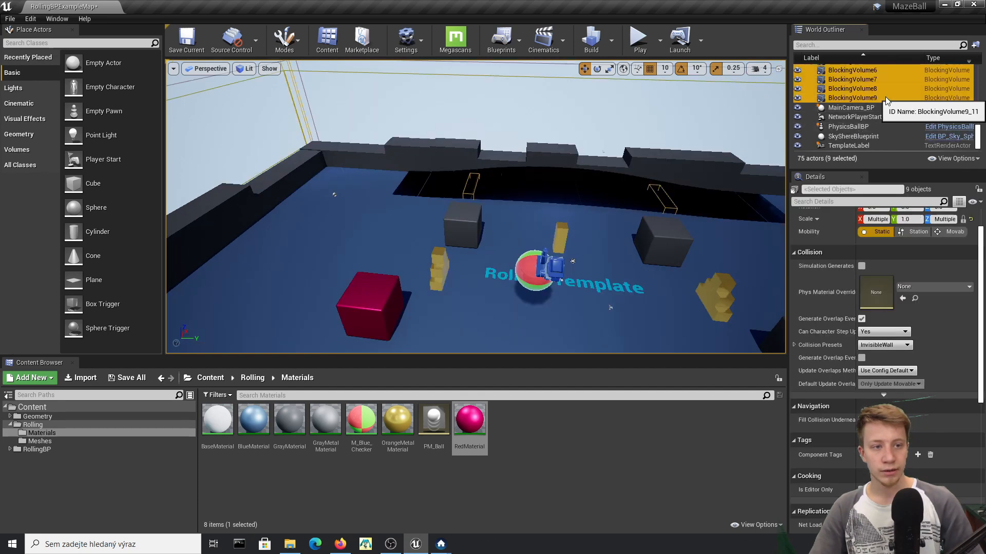
key("f")
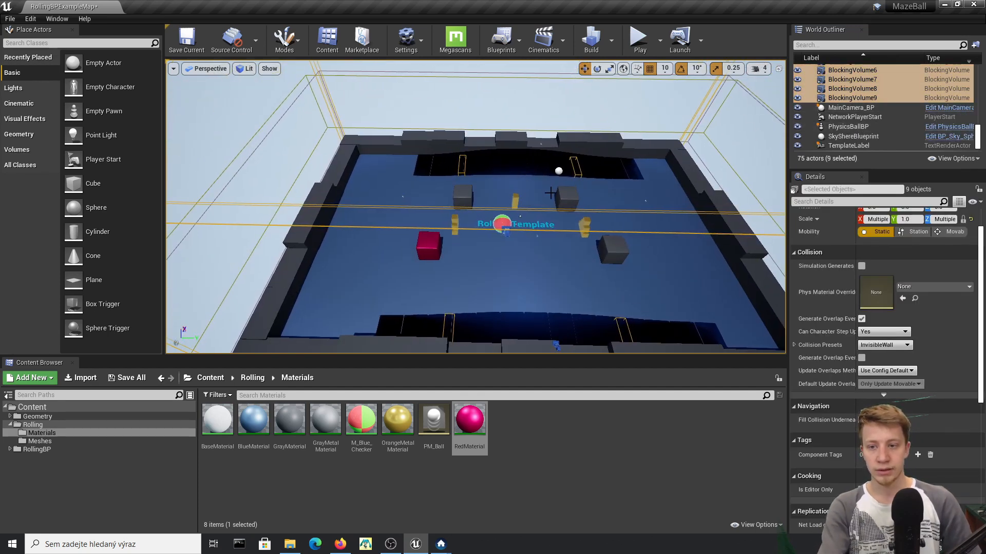
key("Delete")
scroll(476, 205, "up", 2)
right_click_drag(450, 233, 450, 181)
key("ctrl+s")
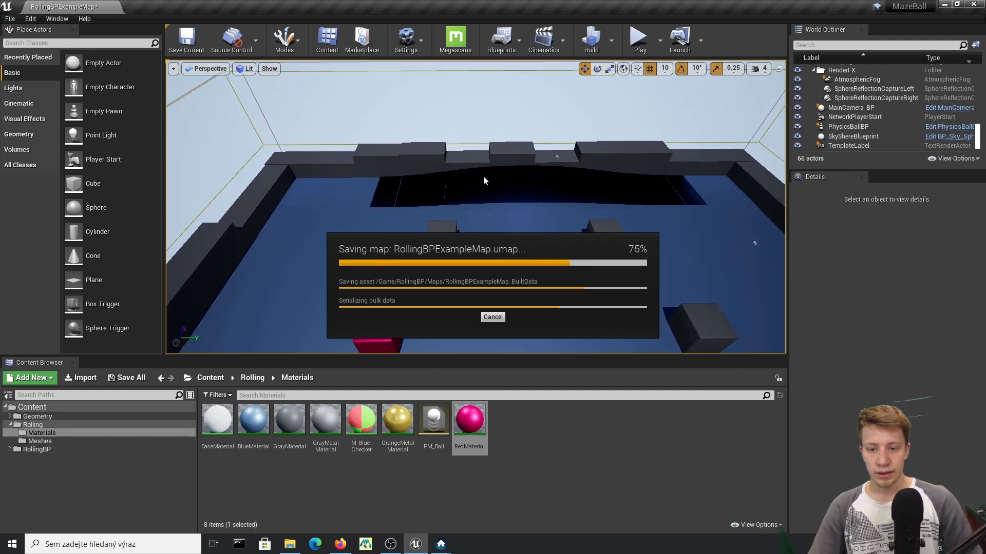
Delete the three large gray cubes from the arena floor, keeping only the red one
left_click(458, 238)
key("Delete")
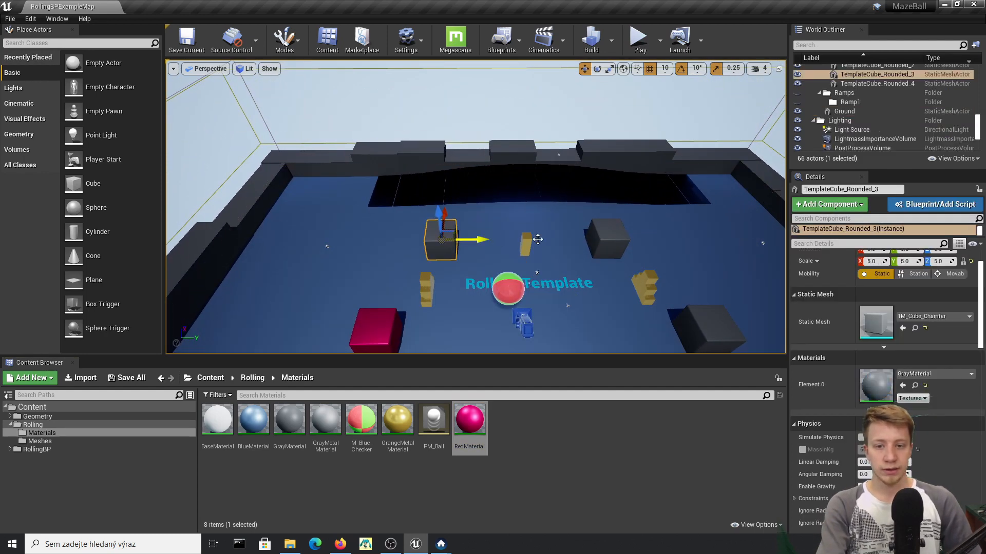
left_click(606, 237)
key("Delete")
left_click(713, 324)
key("Delete")
right_click_drag(713, 324, 703, 354)
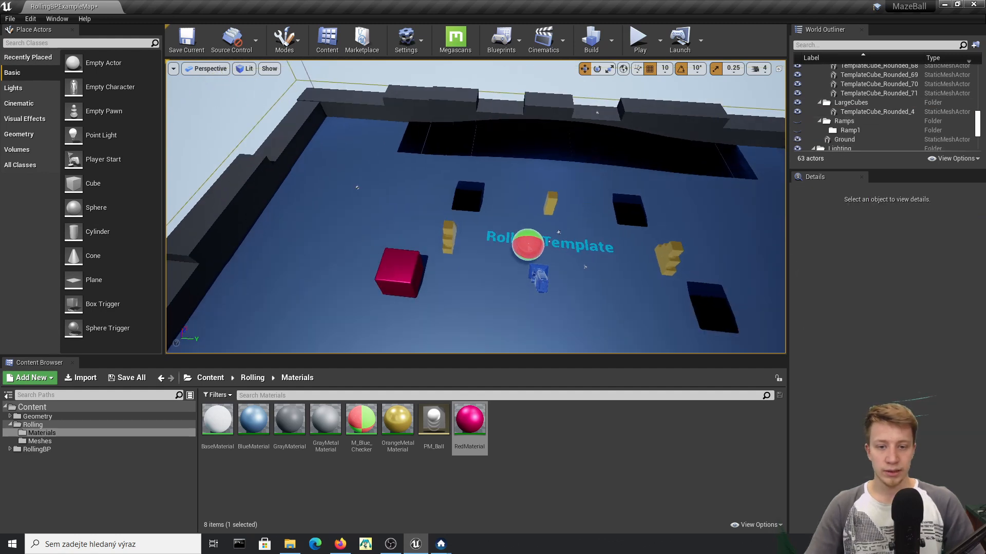
Select every block in the Edges folder, TemplateCube_Rounded_5 through TemplateCube_Rounded_71, and scale them together along Z to make the walls much taller
left_click(400, 272)
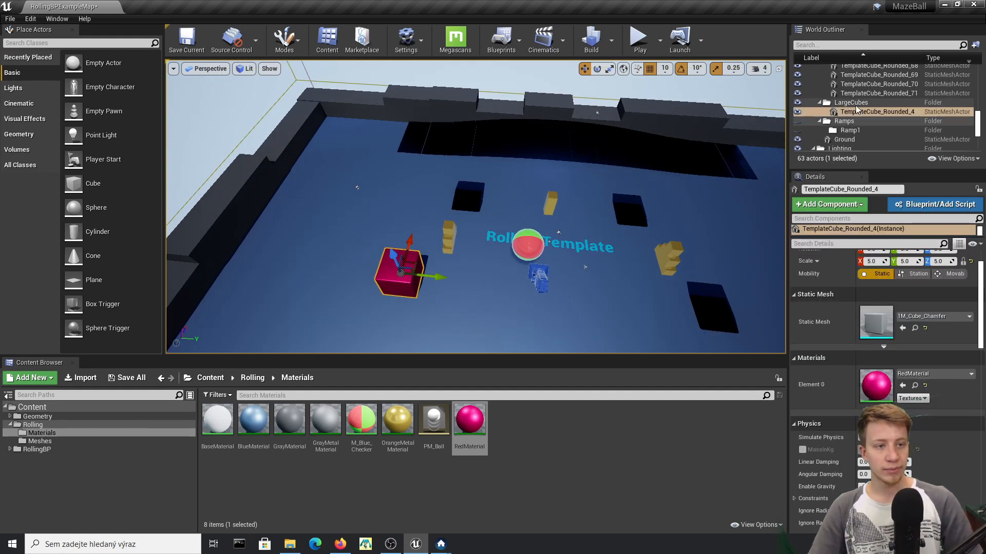
double_click(878, 93)
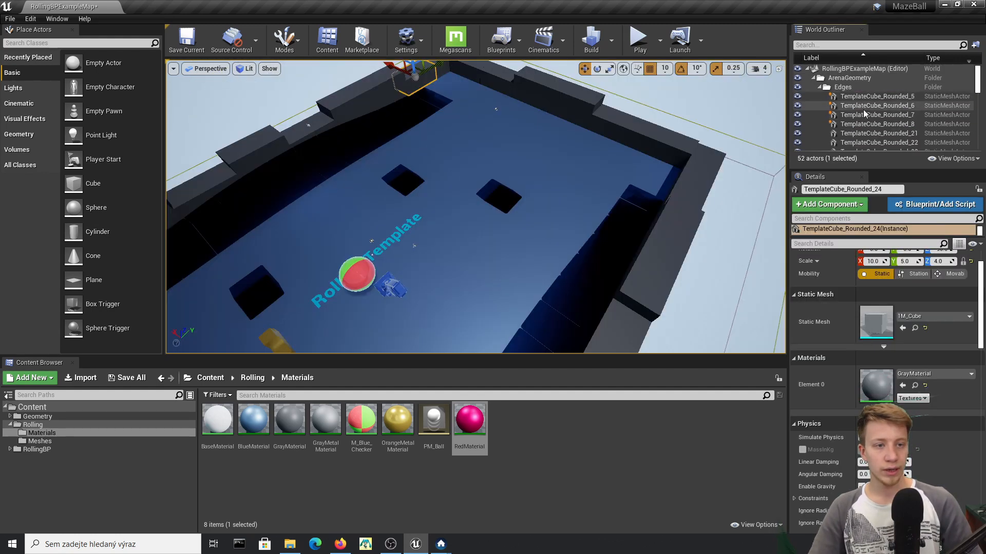
scroll(874, 123, "up", 5)
scroll(874, 123, "up", 10)
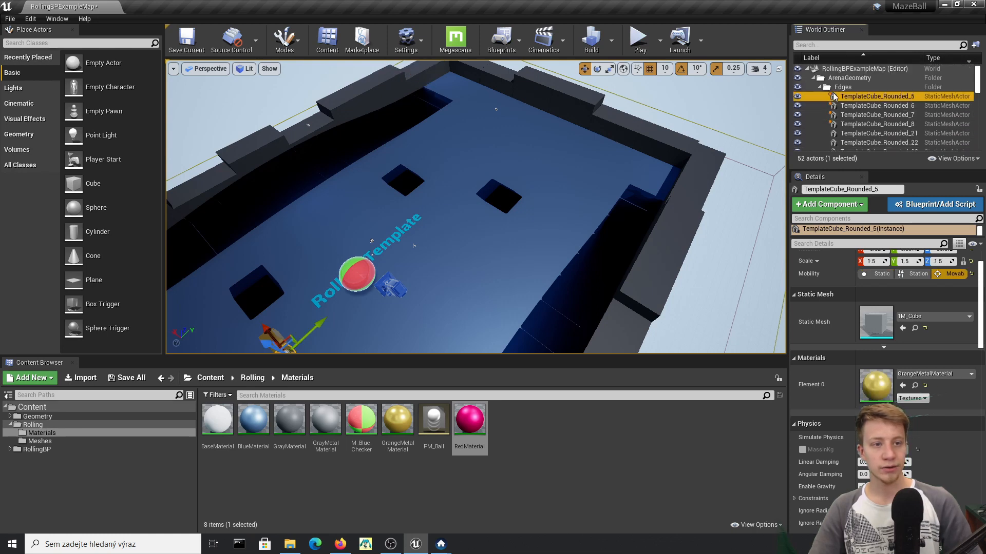
left_click(862, 78)
left_click(887, 97)
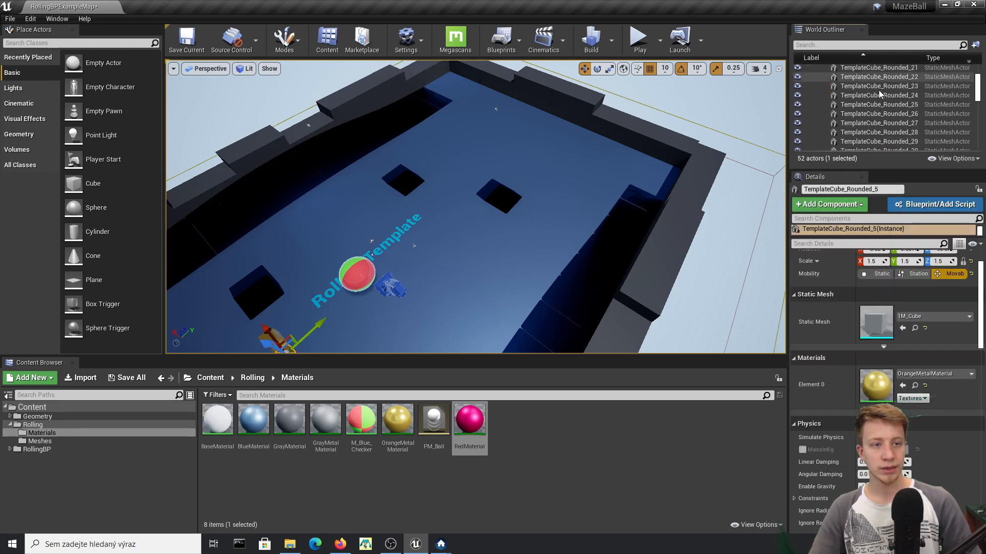
scroll(879, 100, "down", 10)
left_click(887, 79, "shift")
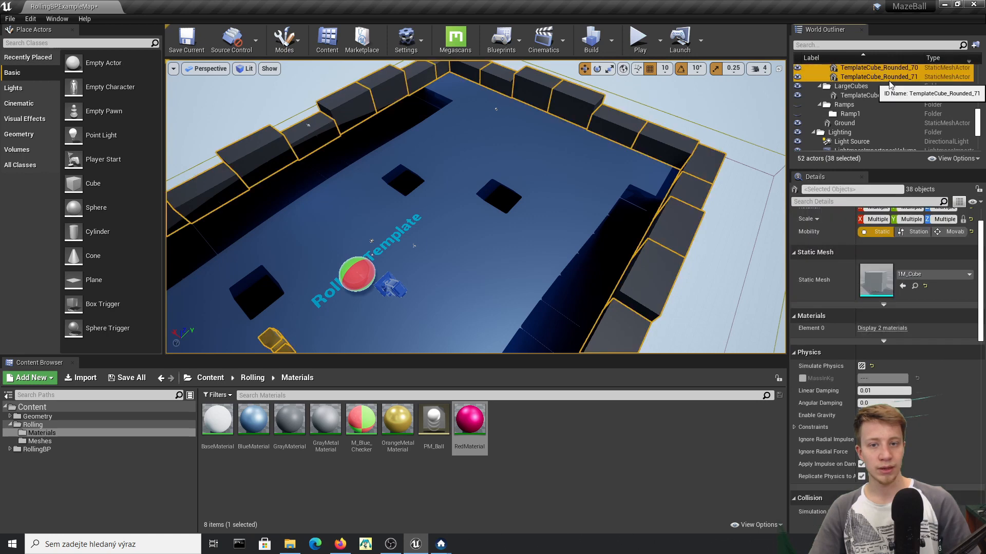
right_click_drag(565, 205, 522, 203)
key("r")
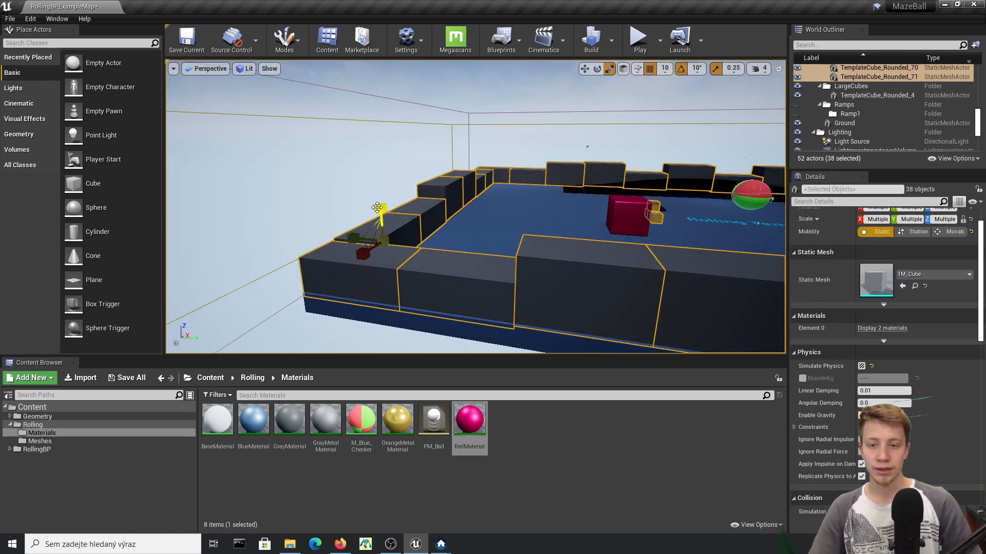
left_click_drag(379, 203, 379, 135)
Raise the selected wall blocks along Z so less of them extends below the floor, and save the map
right_click_drag(441, 297, 496, 277)
right_click_drag(392, 183, 462, 226)
key("w")
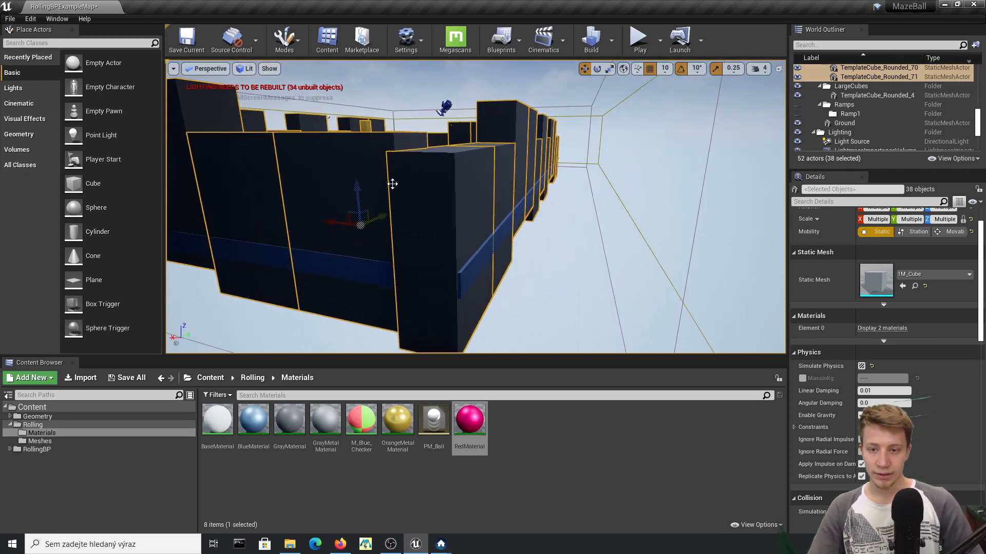
left_click_drag(354, 198, 351, 174)
key("e")
right_click_drag(351, 175, 588, 209)
key("ctrl+s")
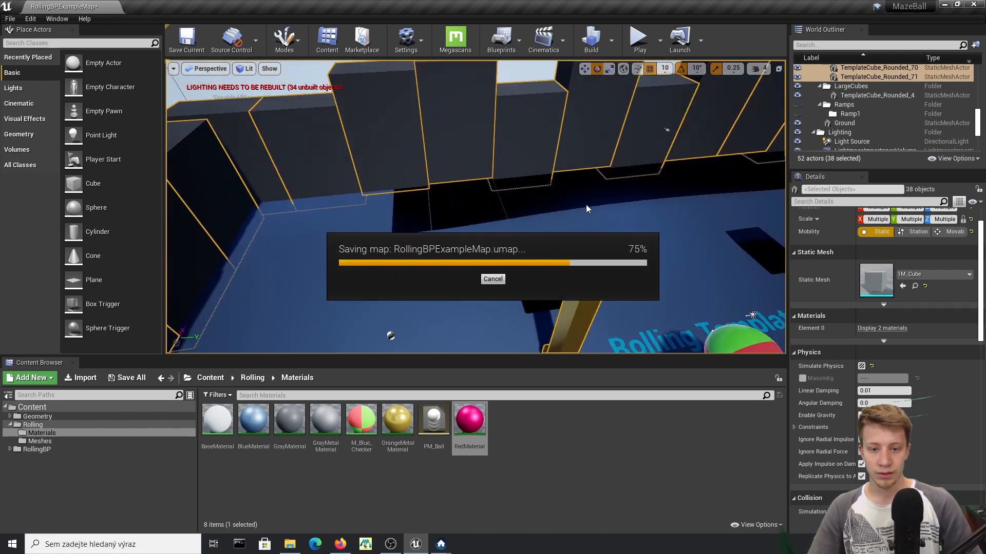
Delete the remaining yellow blocks standing beside the red cube
scroll(717, 232, "up", 1)
right_click_drag(659, 262, 628, 252)
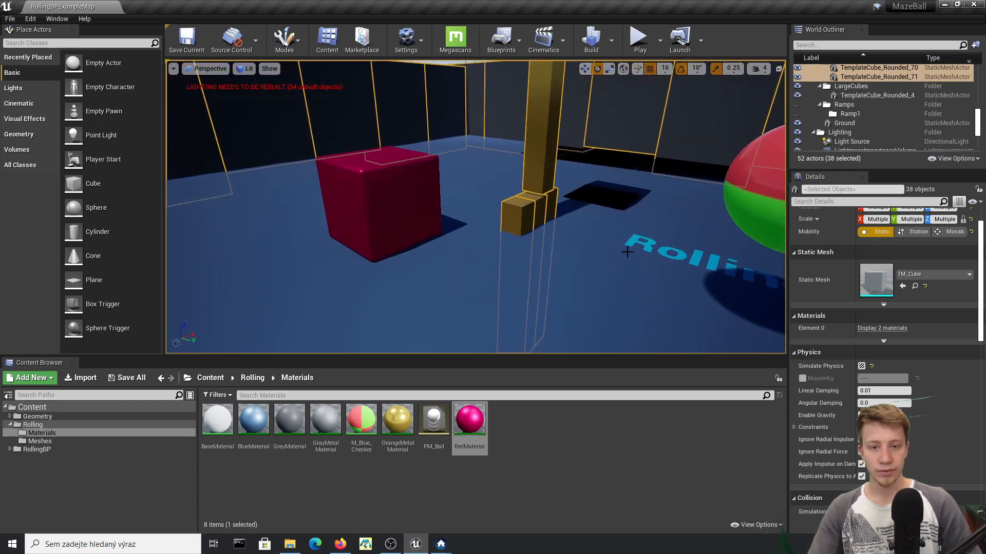
left_click(522, 216)
key("Delete")
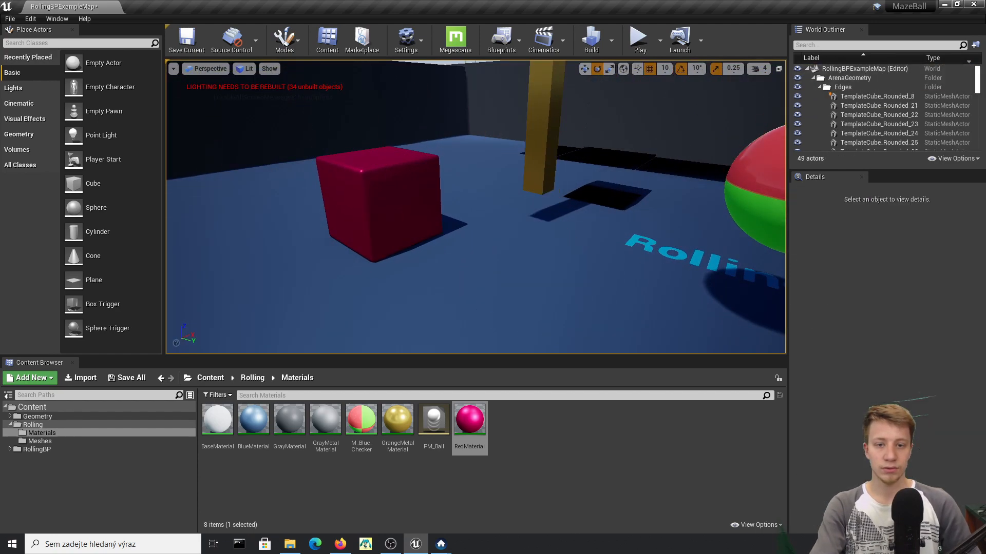
left_click(538, 190)
key("Delete")
Select the protruding wall block TemplateCube_Rounded_42 and activate the Move tool for it
mouse_move(538, 202)
right_mouse_down()
mouse_move(538, 241)
mouse_move(616, 226)
mouse_move(636, 247)
mouse_move(544, 206)
right_mouse_up()
left_click(501, 245)
key("w")
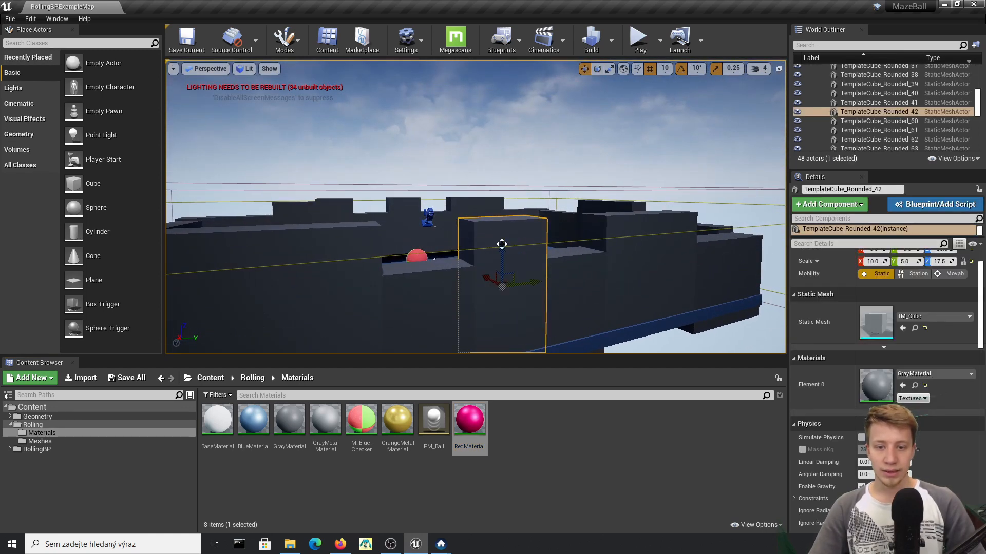
Lower the wall blocks that stick up above the rest of the maze's near outer wall
right_click_drag(492, 229, 503, 230)
left_click_drag(493, 257, 497, 295)
right_click_drag(493, 296, 527, 247)
left_click(527, 248)
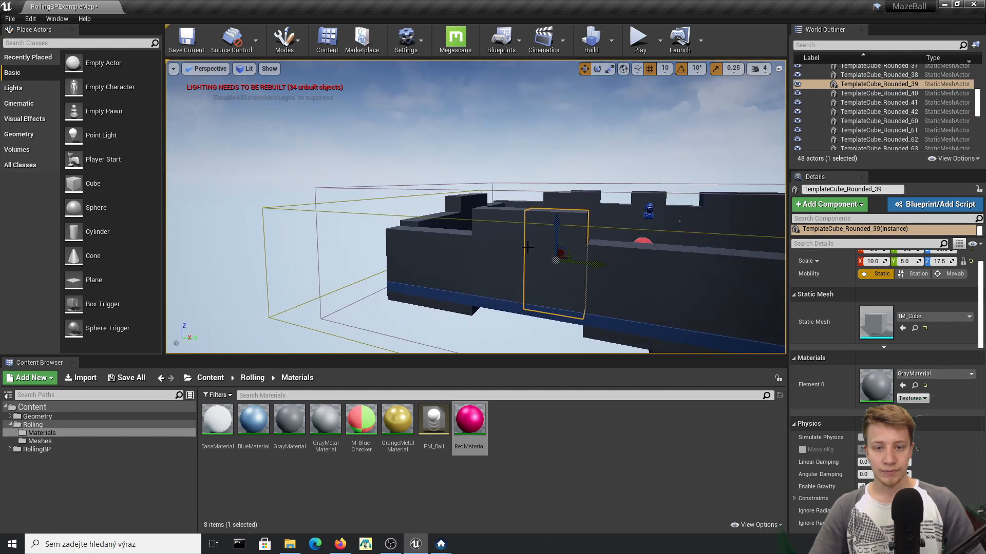
left_click(520, 221, "ctrl")
left_click_drag(499, 214, 501, 242)
right_click_drag(501, 242, 503, 240)
left_click(503, 240)
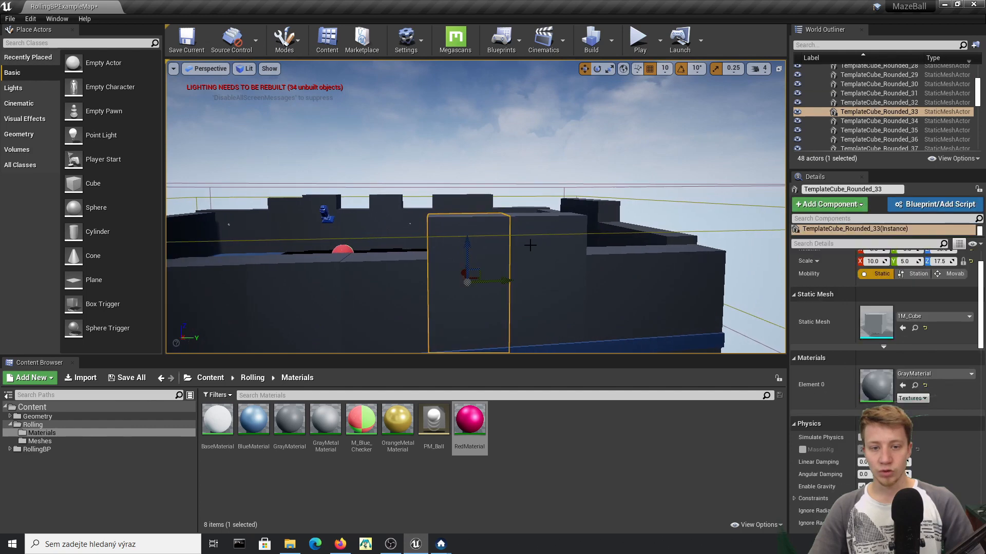
left_click(507, 246, "ctrl")
left_click_drag(542, 244, 541, 283)
Set the red cube's Z scale to 10 and raise the cube so its base sits on the maze floor
right_click_drag(541, 283, 475, 239)
left_click(476, 239)
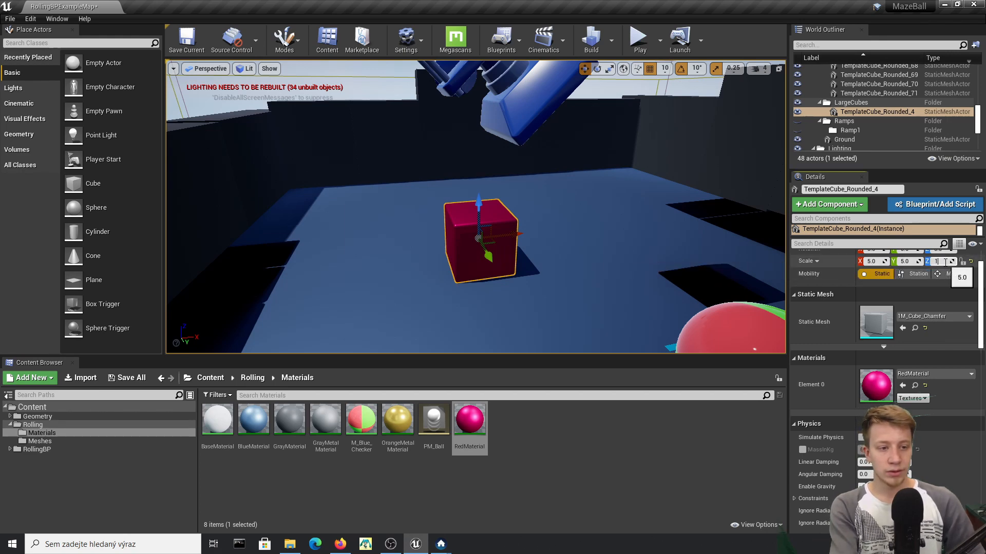
type("0")
key("Return")
left_click(962, 262)
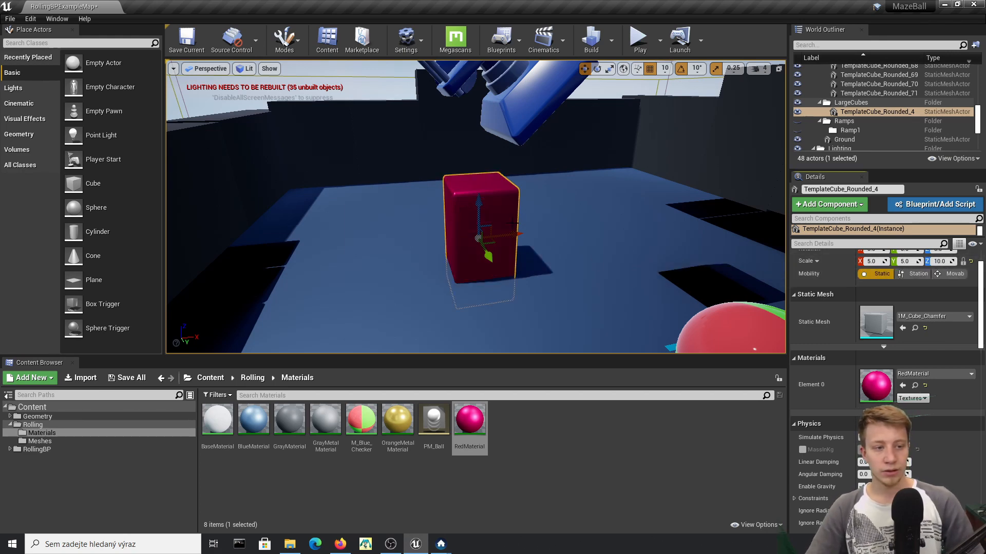
left_click_drag(473, 205, 472, 177)
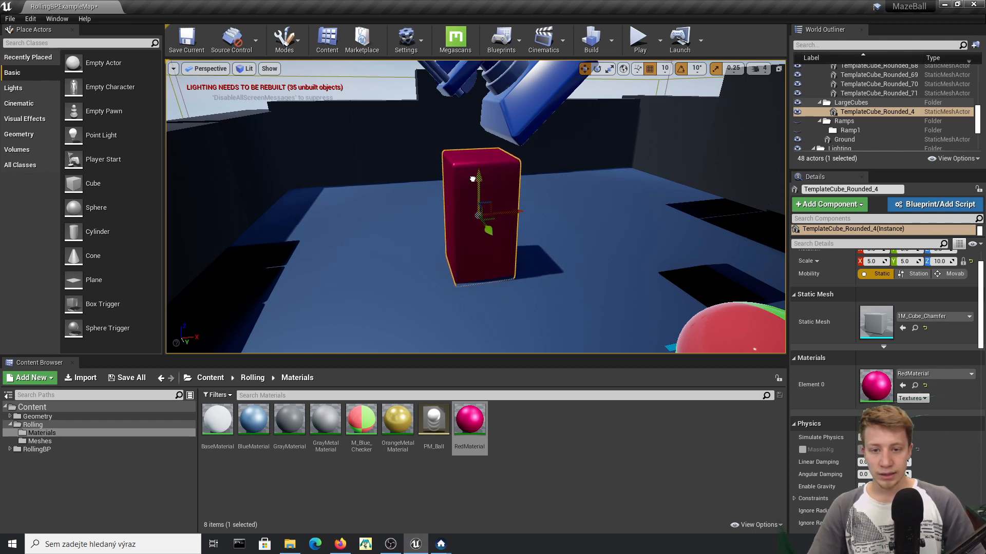
right_click_drag(464, 182, 464, 181)
key("r")
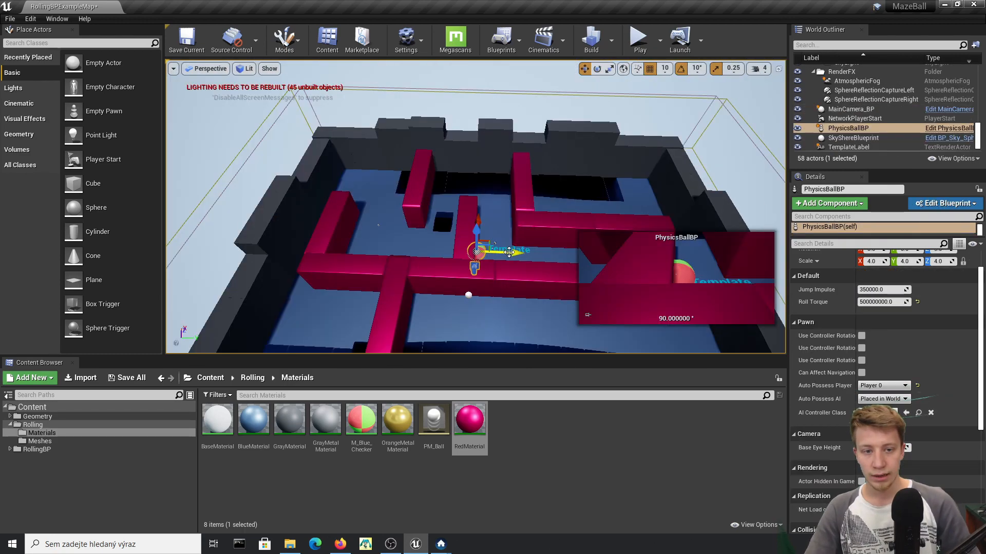
Move the ball from the maze centre into the near corner compartment behind the red dividing wall
left_click_drag(505, 254, 345, 287)
right_click_drag(468, 278, 421, 306)
left_click_drag(432, 282, 442, 267)
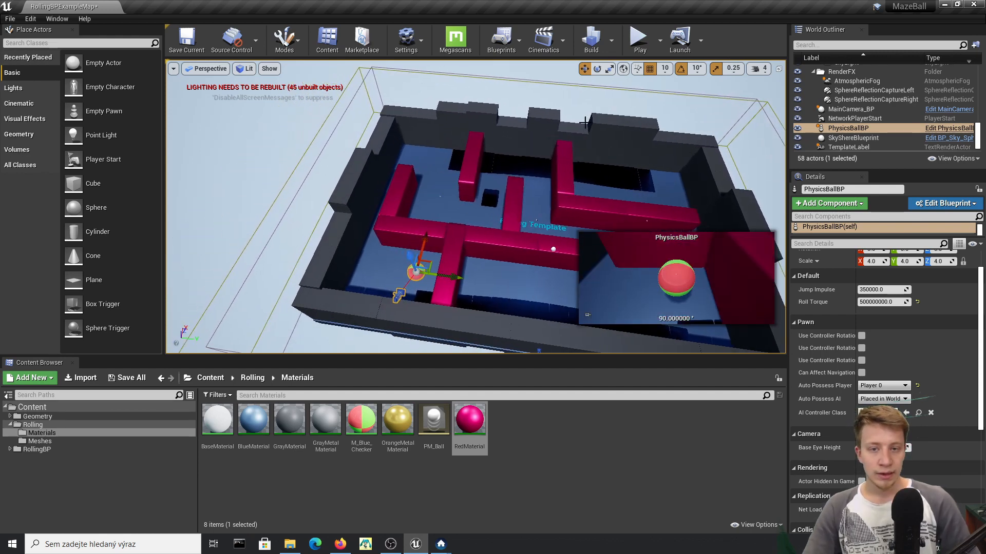
Examine the red wall layout and the ball's starting position from several angles
right_click_drag(501, 211, 544, 208)
right_click_drag(465, 208, 313, 196)
key("w")
key("w")
key("s")
mouse_move(465, 266)
right_mouse_down()
mouse_move(457, 275)
mouse_move(452, 257)
mouse_move(465, 266)
mouse_move(313, 313)
mouse_move(462, 262)
mouse_move(462, 329)
mouse_move(431, 324)
mouse_move(462, 333)
mouse_move(470, 263)
mouse_move(467, 282)
right_mouse_up()
key("s")
key("a")
key("d")
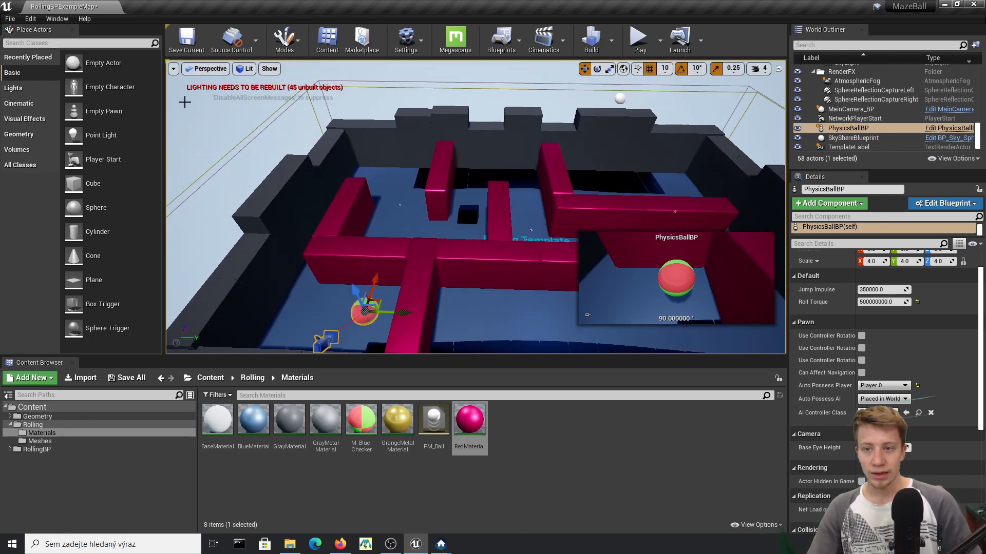
right_click_drag(486, 141, 490, 182)
right_click_drag(424, 185, 424, 103)
right_click_drag(363, 265, 374, 354)
Rebuild only the level's lighting
left_click(406, 128)
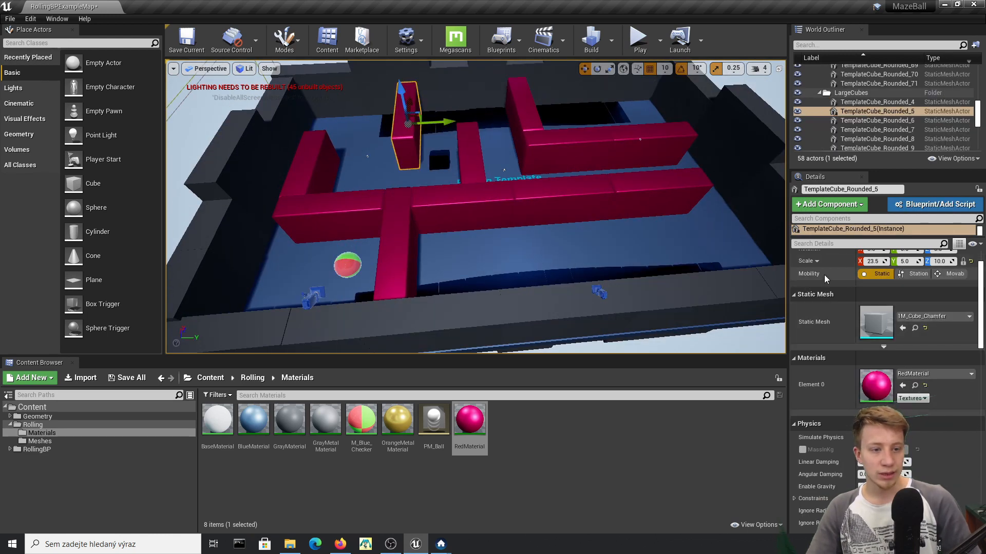
left_click(611, 41)
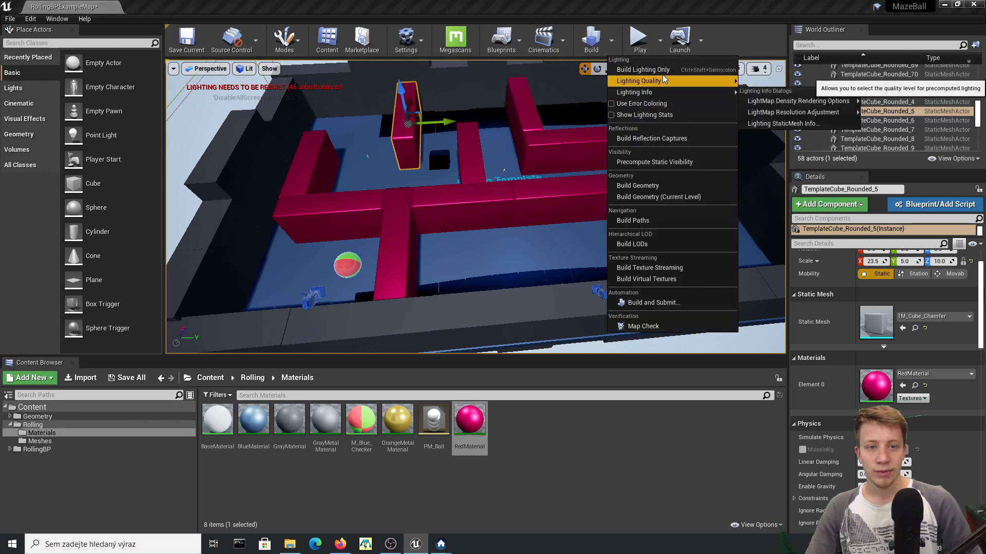
left_click(643, 70)
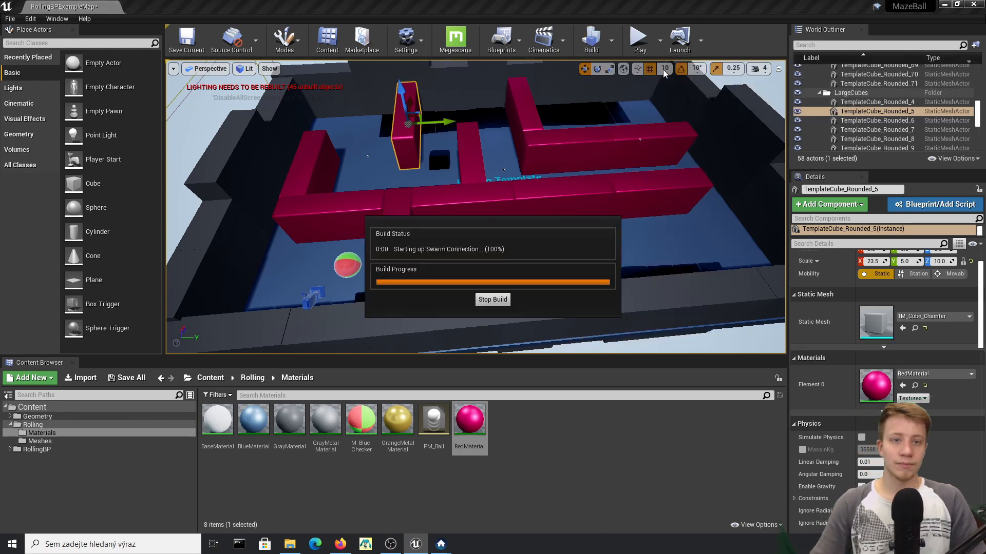
Launch the game as Mobile Preview ES3.1 (PIE), saving all the listed modified content
left_click(661, 41)
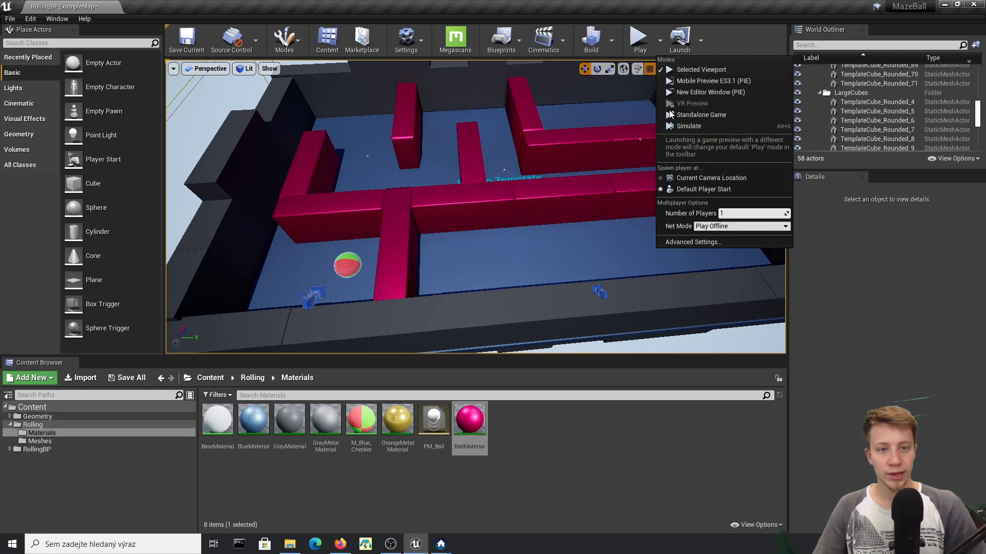
left_click(702, 43)
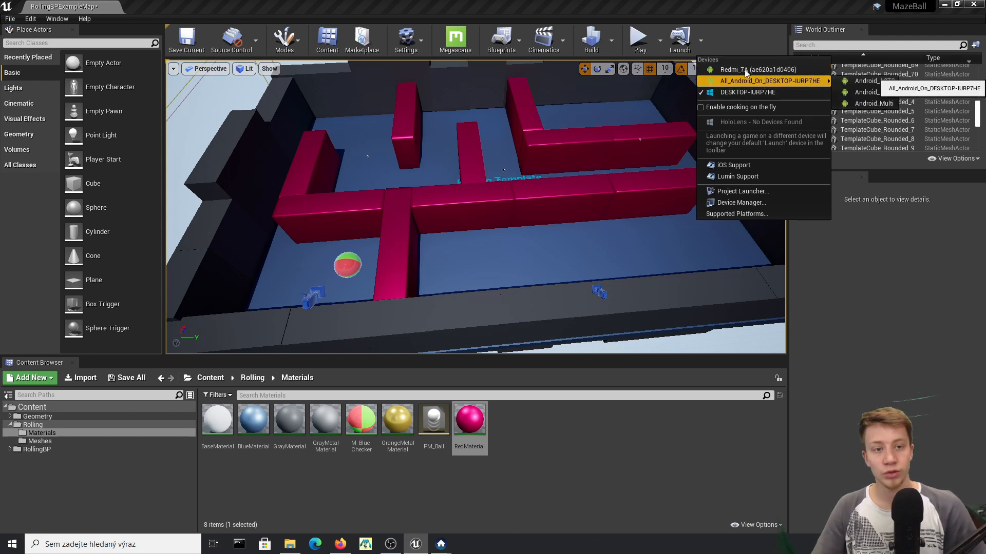
left_click(661, 41)
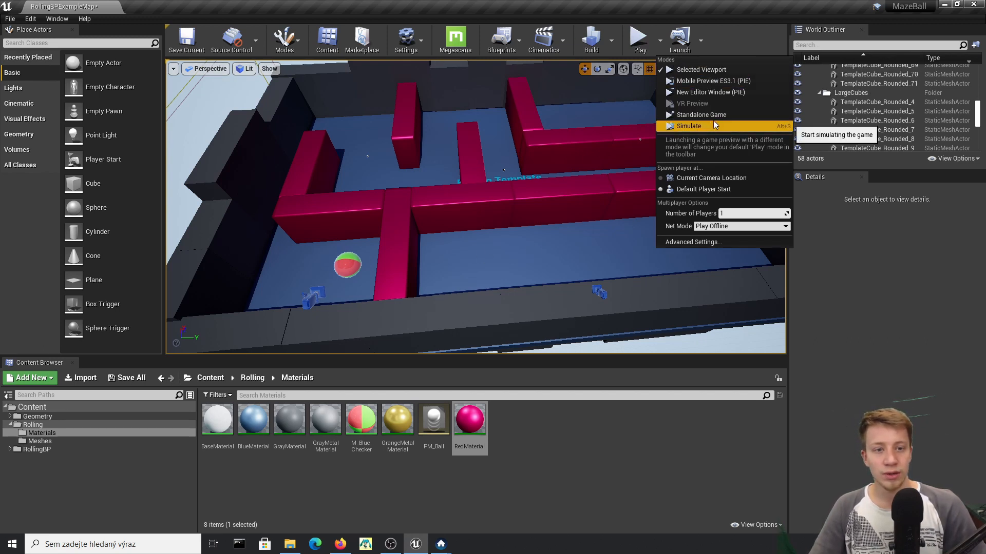
left_click(710, 84)
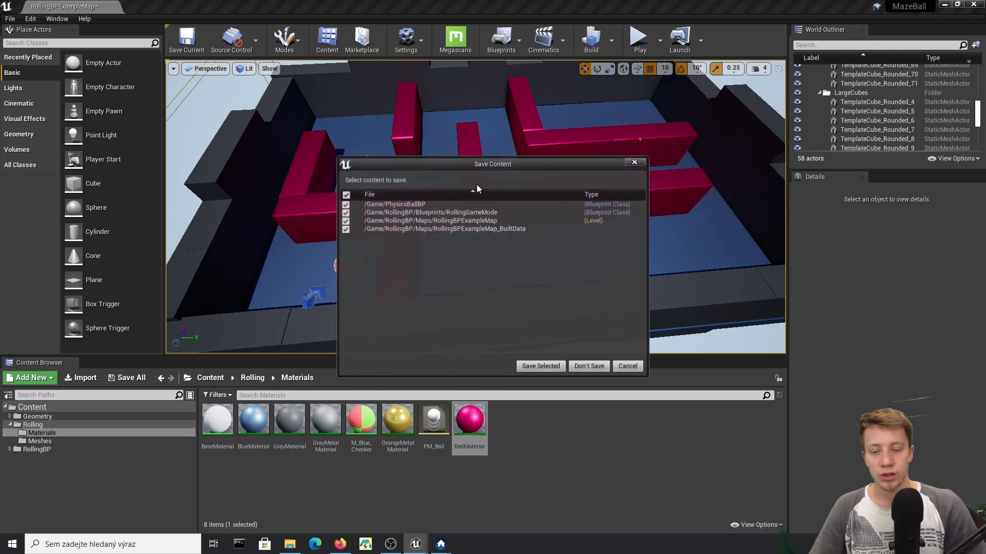
left_click(543, 370)
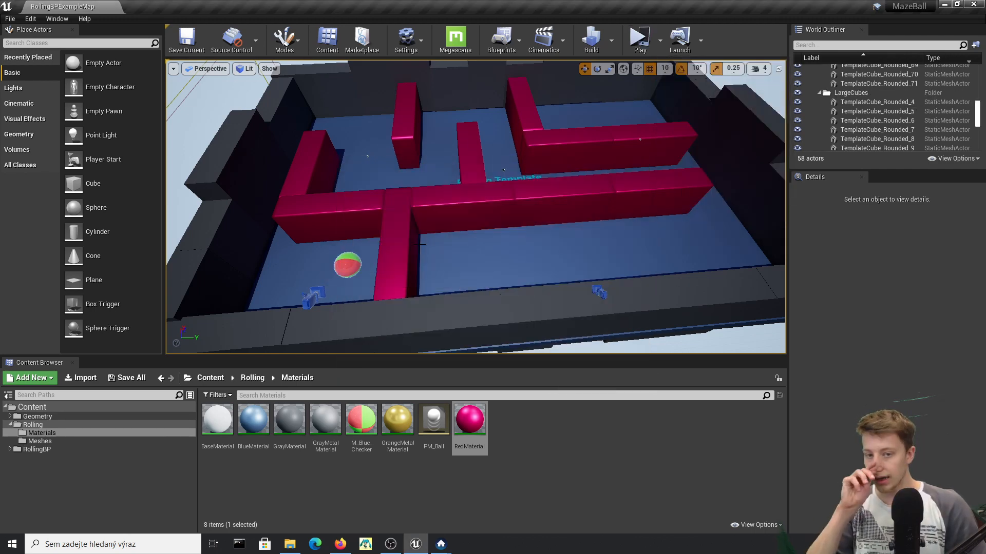
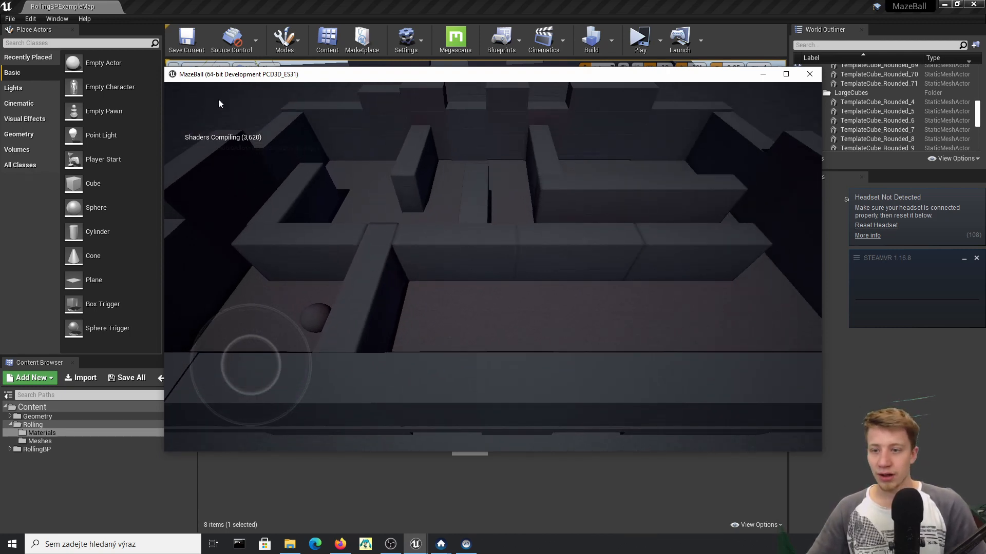
Test rolling the ball through the maze with the virtual joystick and end the preview
left_click_drag(285, 369, 592, 250)
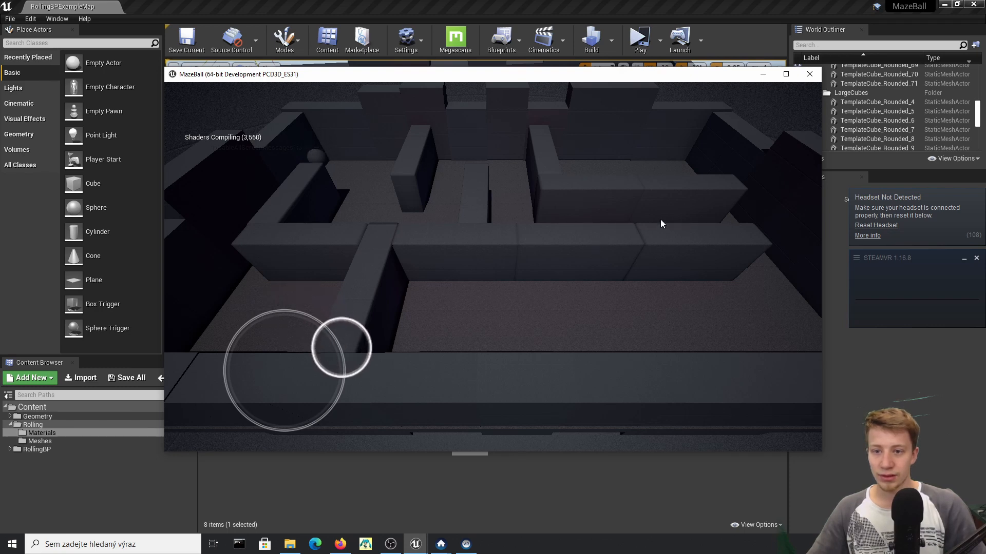
left_click_drag(661, 224, 449, 327)
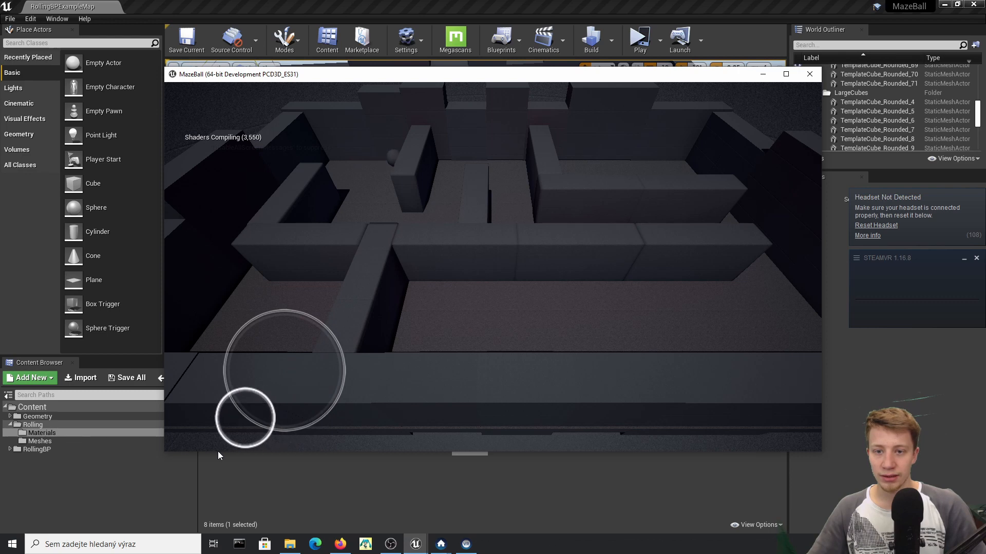
left_click_drag(218, 456, 254, 439)
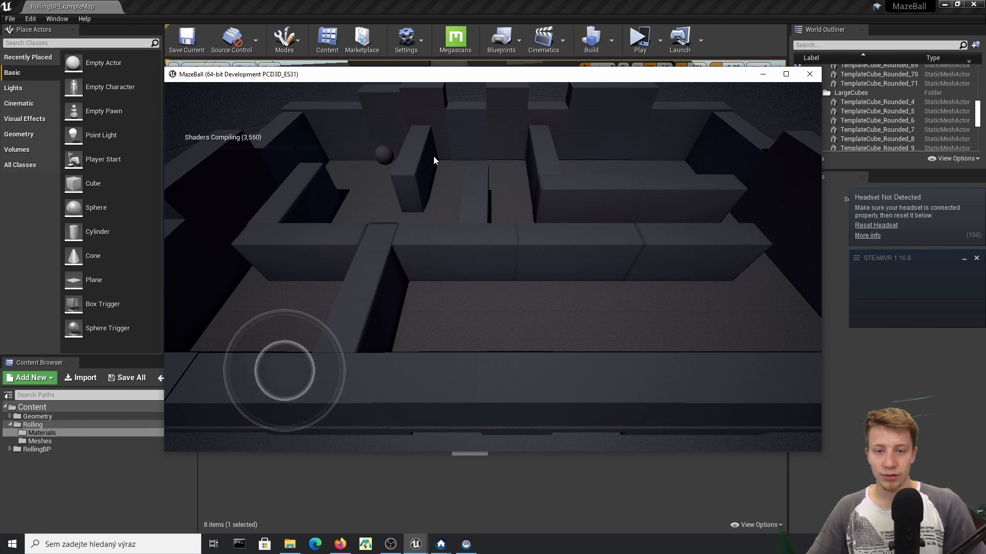
left_click_drag(250, 365, 542, 401)
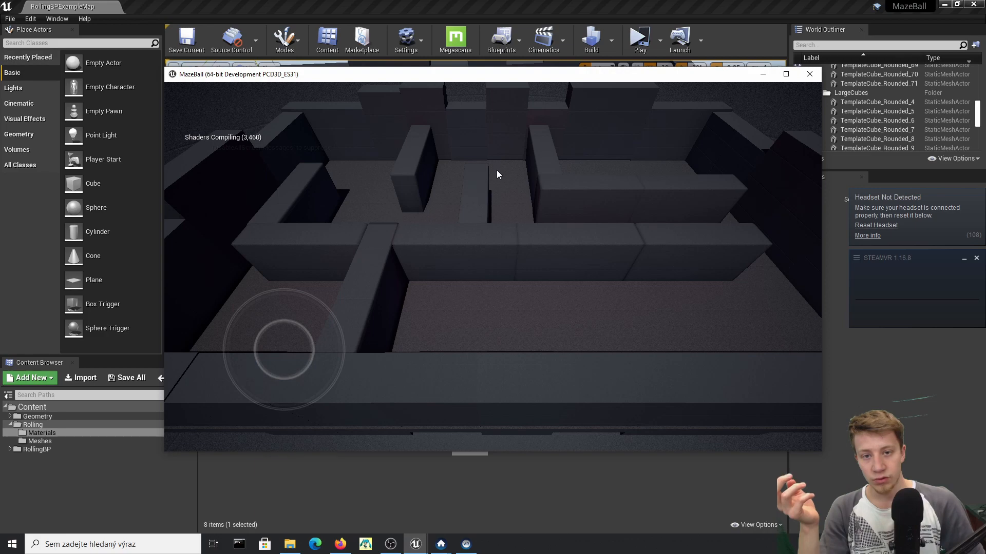
key("Escape")
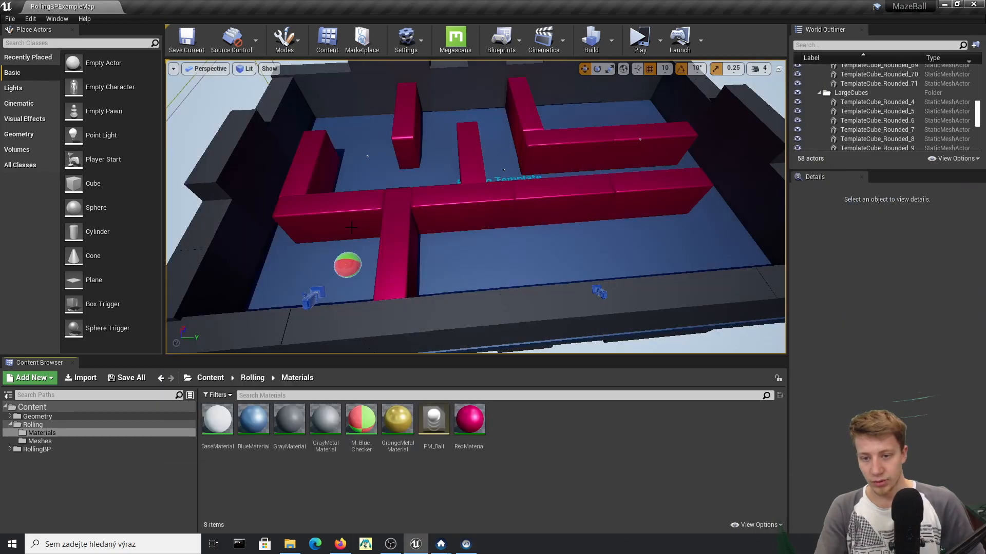
Open the ball's blueprint for editing and locate the InputAction Jump node in its Event Graph
left_click(344, 273)
left_click(935, 128)
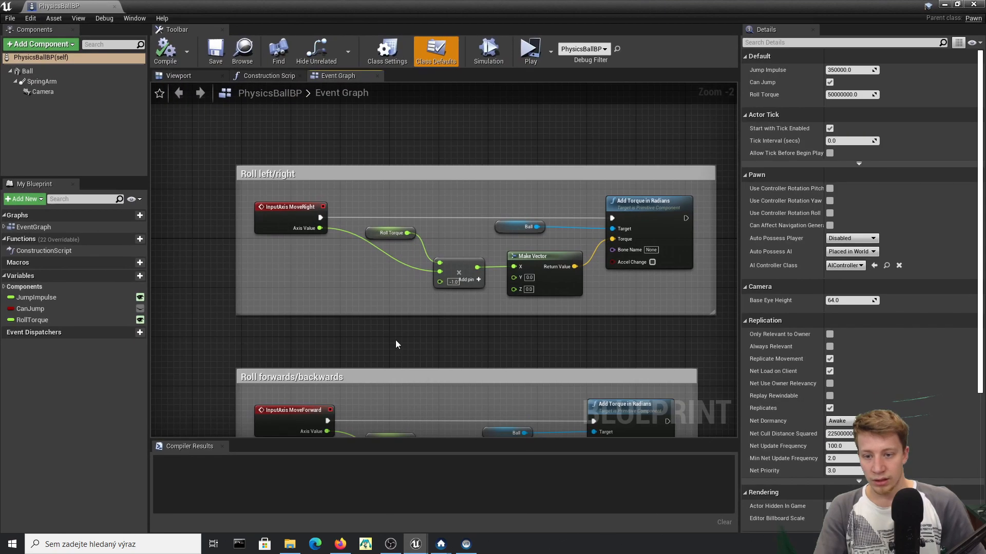
right_click_drag(395, 345, 352, 267)
right_click_drag(352, 420, 403, 330)
right_click_drag(329, 232, 352, 297)
left_click(351, 272)
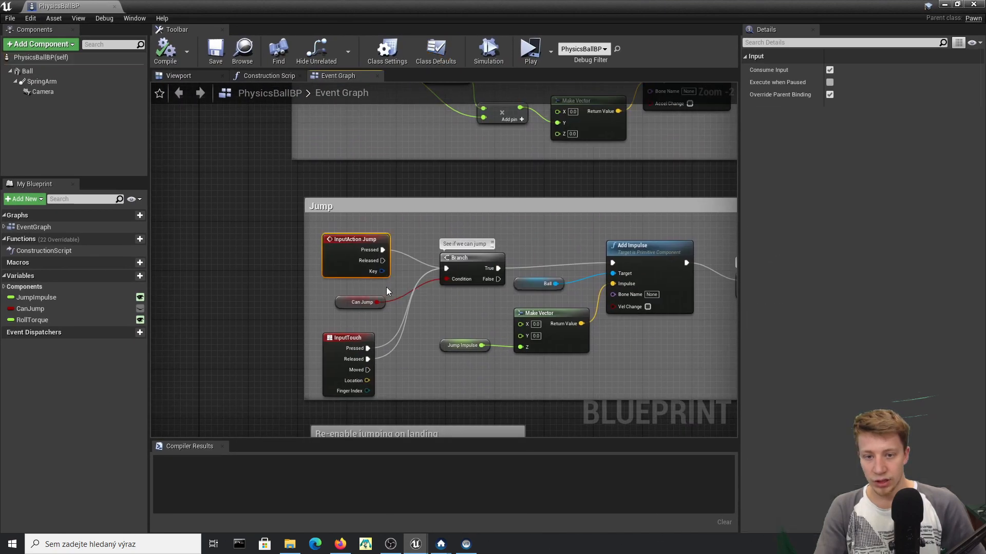
Delete all nodes inside the Jump group, from InputAction Jump and InputTouch through Add Impulse to the Can Jump setter
right_click_drag(643, 329, 455, 259)
scroll(607, 273, "down", 2)
left_click_drag(694, 304, 245, 207)
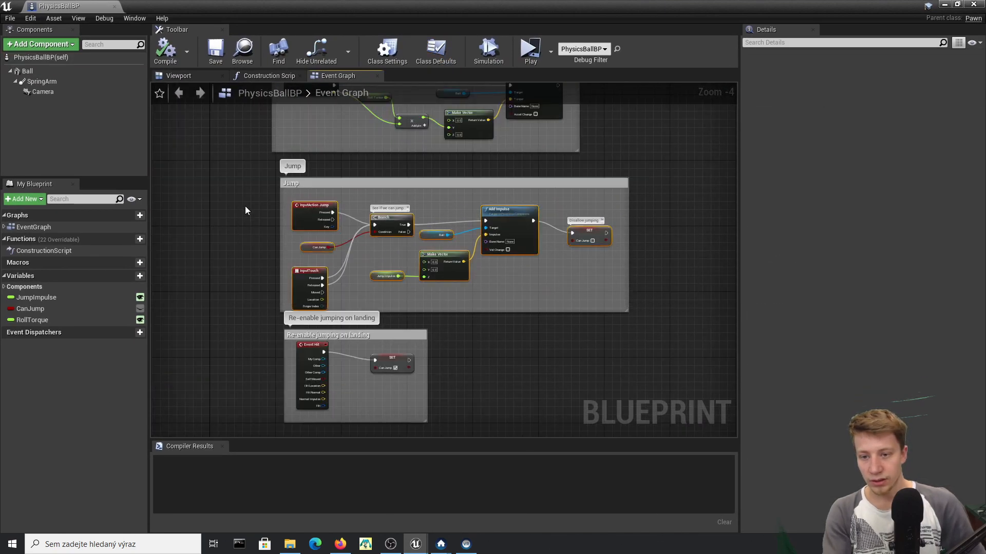
scroll(261, 228, "up", 2)
right_click_drag(642, 330, 625, 324)
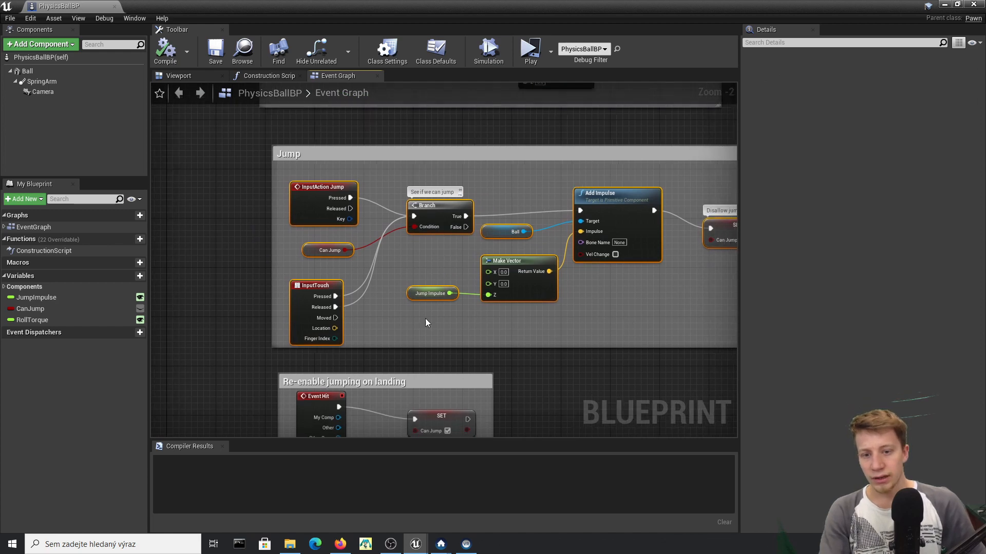
right_click_drag(302, 358, 139, 343)
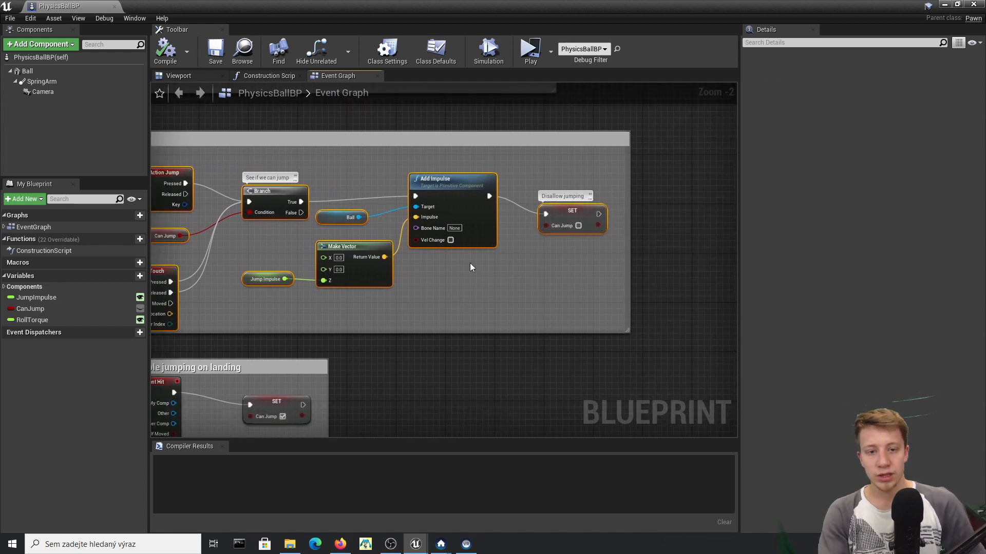
key("Delete")
Delete the empty Jump comment box and compile the blueprint
right_click_drag(220, 126, 359, 97)
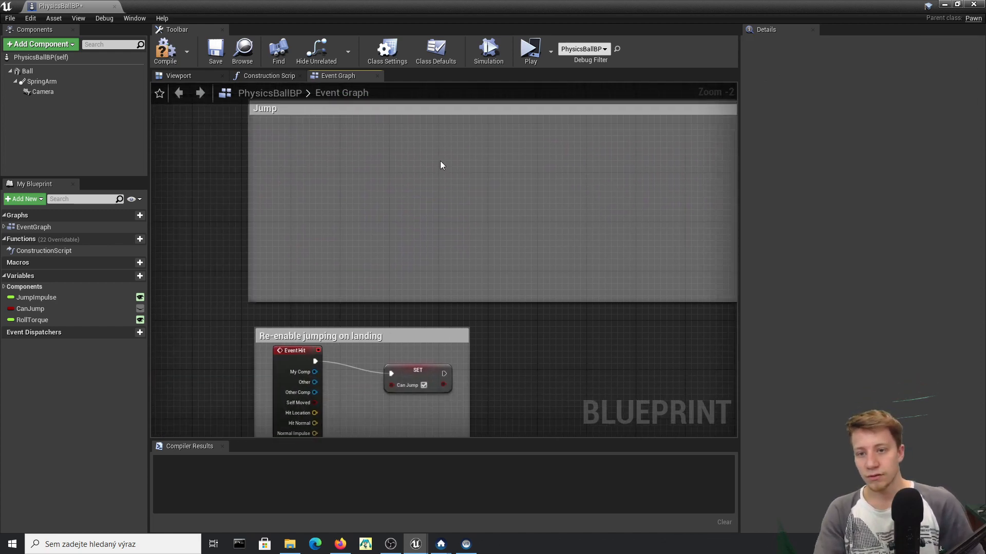
left_click(325, 115)
key("Delete")
left_click(173, 57)
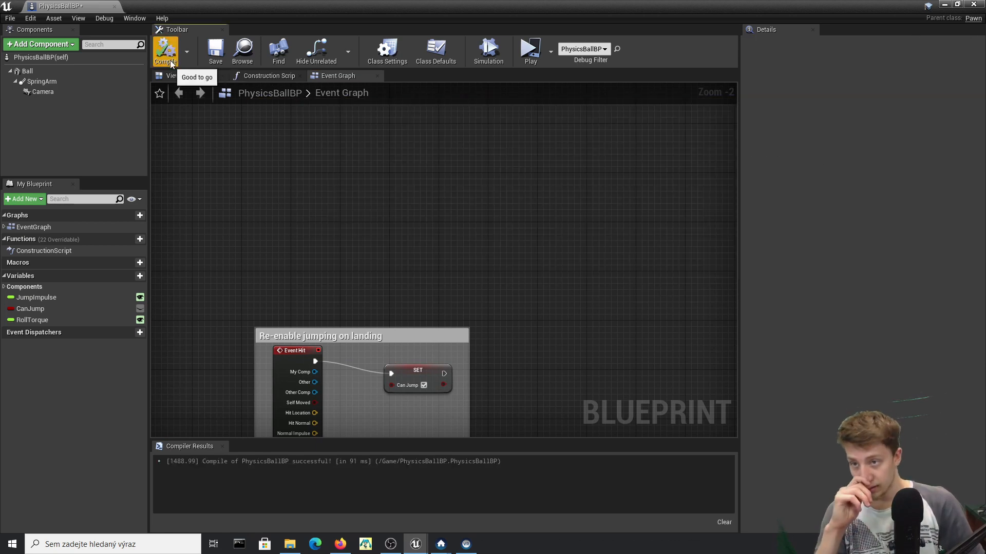
Reset the Ball component's Angular Damping to its default of 0.0
right_click_drag(315, 163, 343, 273)
left_click(88, 82)
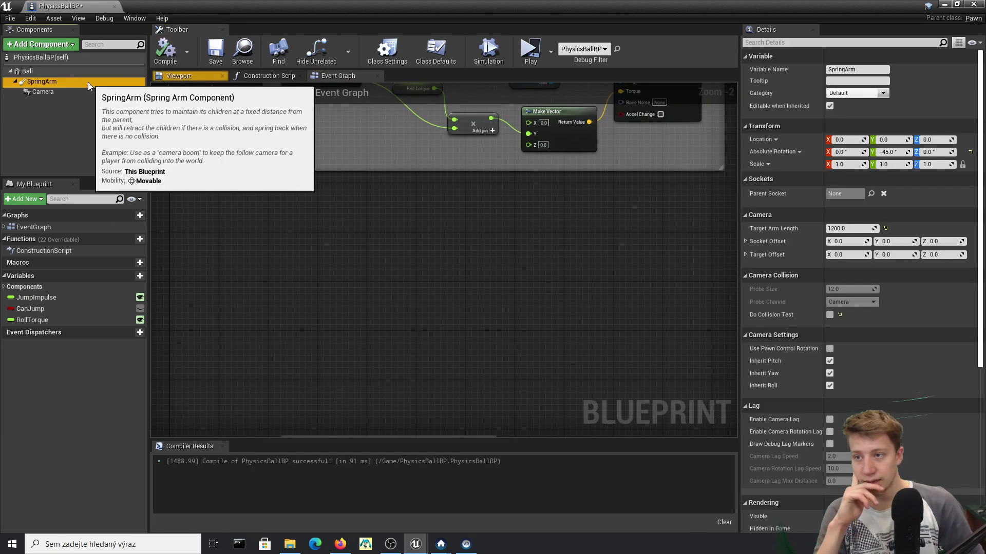
left_click(71, 91)
left_click(65, 76)
scroll(756, 284, "down", 4)
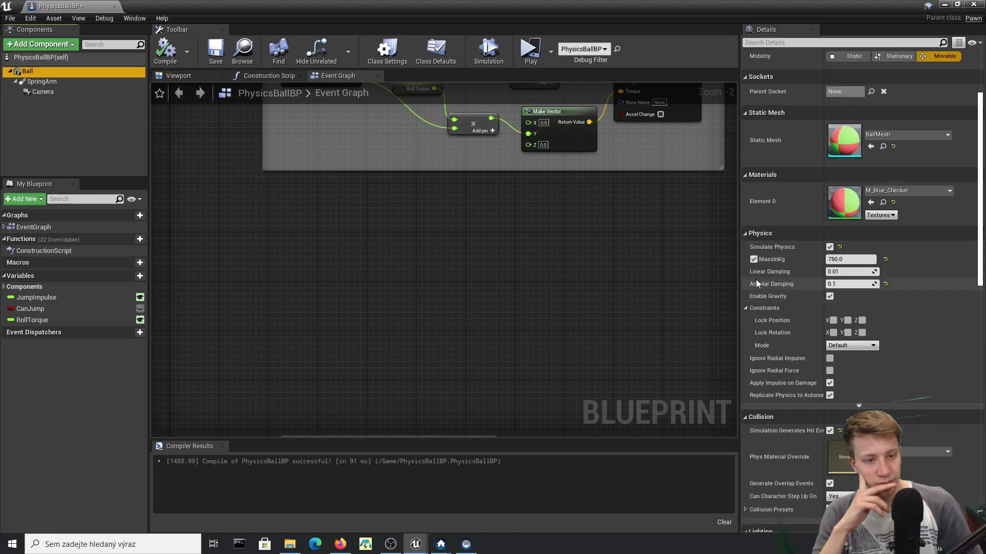
left_click(883, 286)
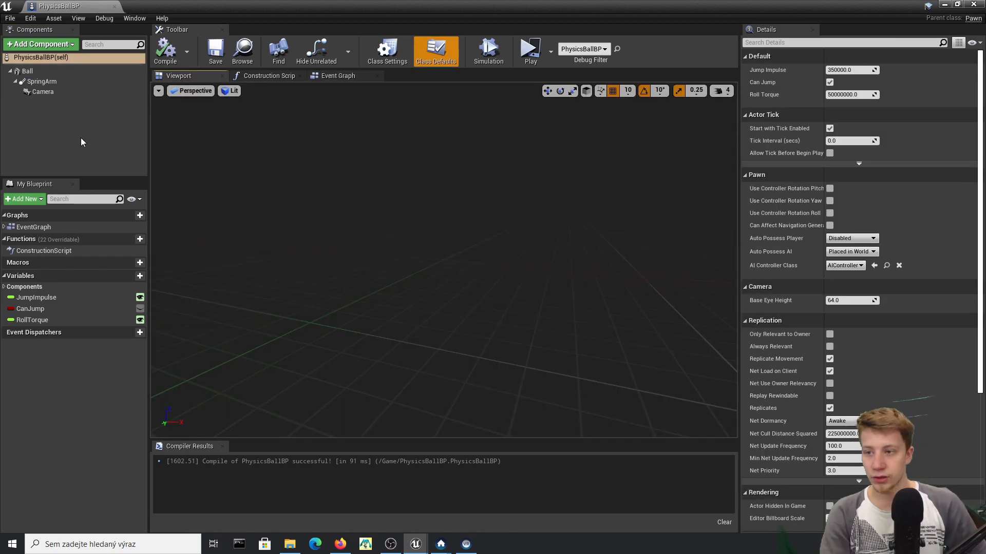
Turn off the MassInKg override in the Ball component's physics settings
left_click(41, 81)
left_click(27, 71)
scroll(804, 301, "down", 5)
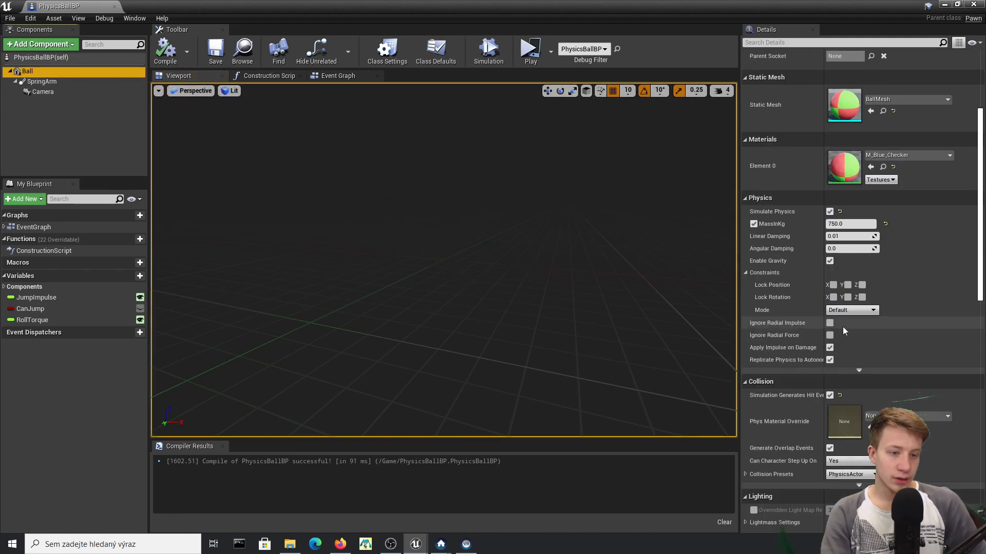
left_click(823, 224)
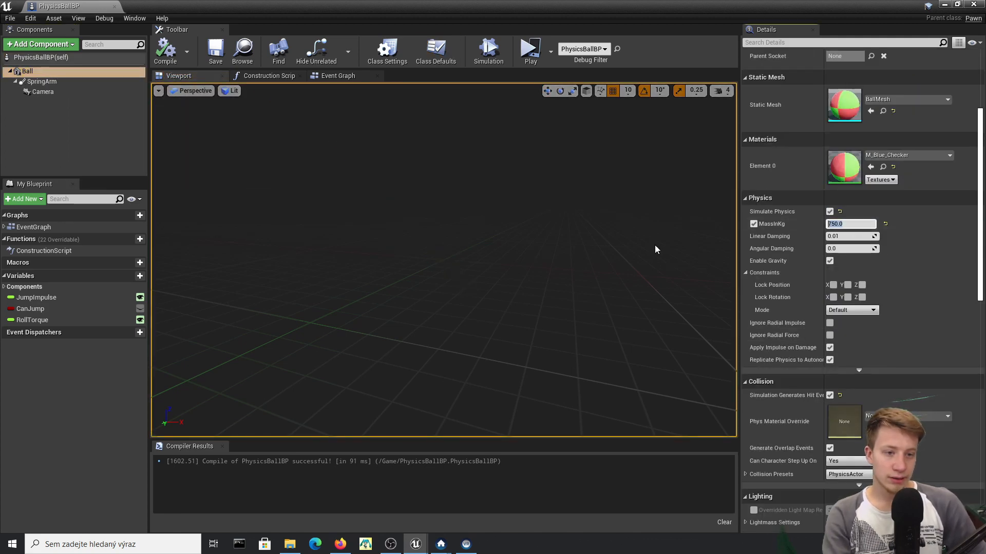
left_click(753, 224)
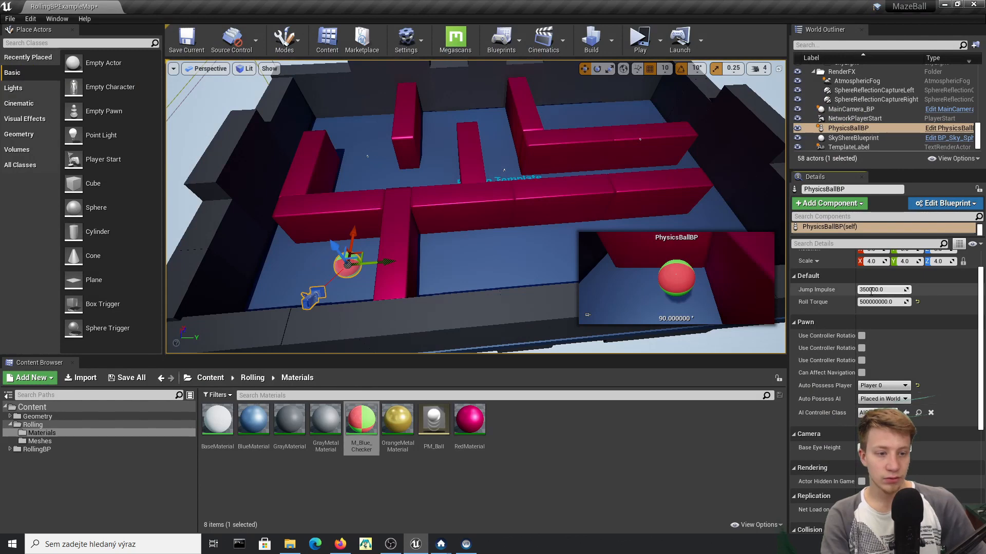
Set the PhysicsBallBP actor's Roll Torque to 5000000000.0 and save the level
key("Return")
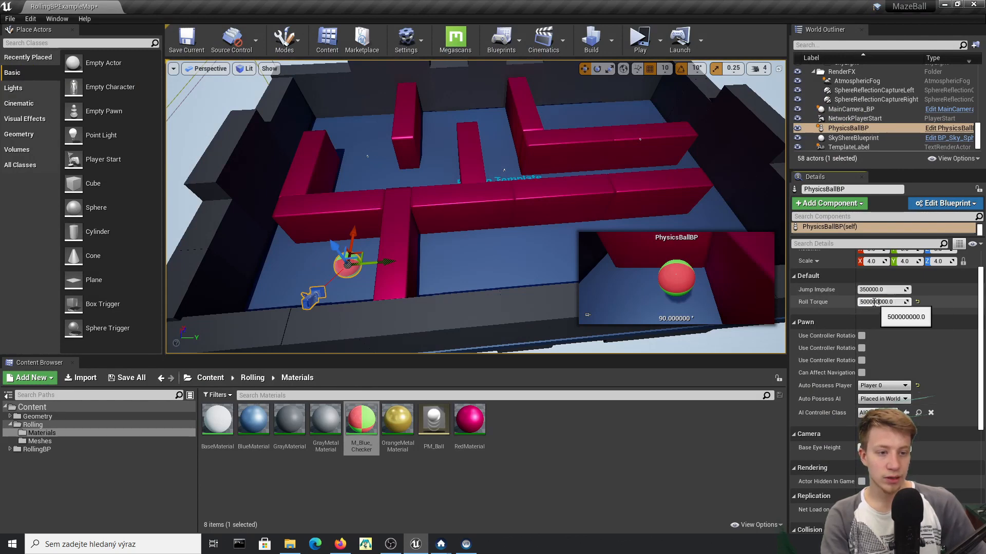
key("Return")
key("ctrl+s")
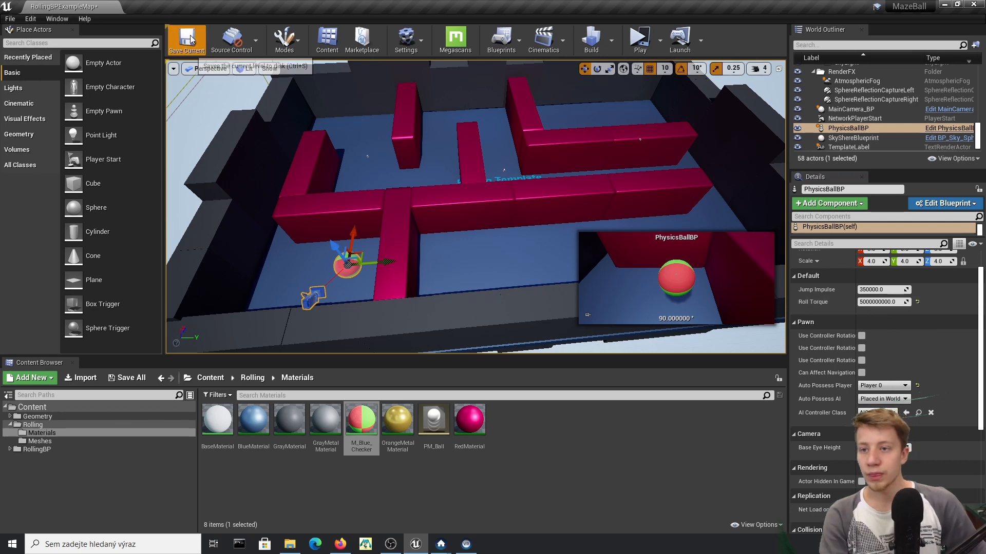
Launch the mobile preview, saving the modified PhysicsBallBP blueprint, and try out the ball
left_click(639, 40)
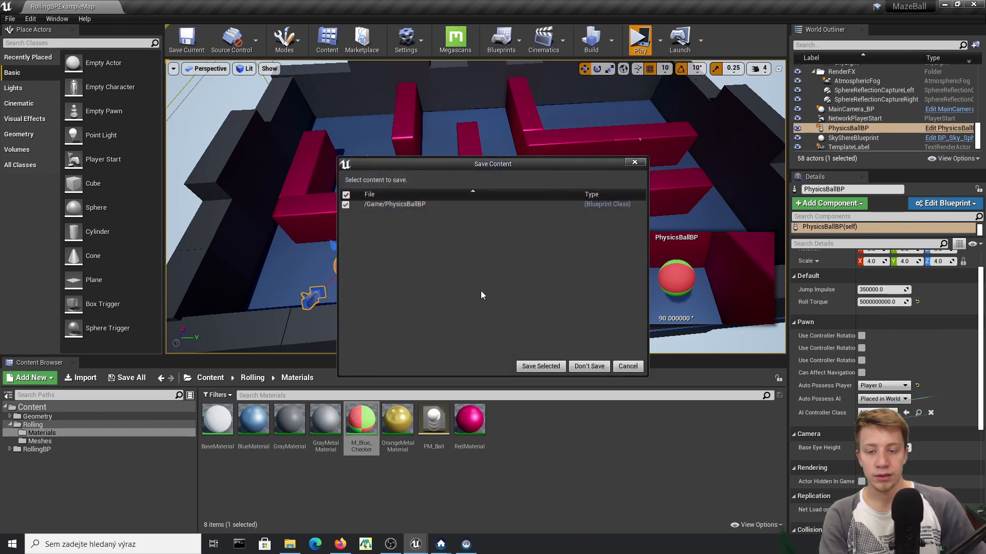
left_click(553, 368)
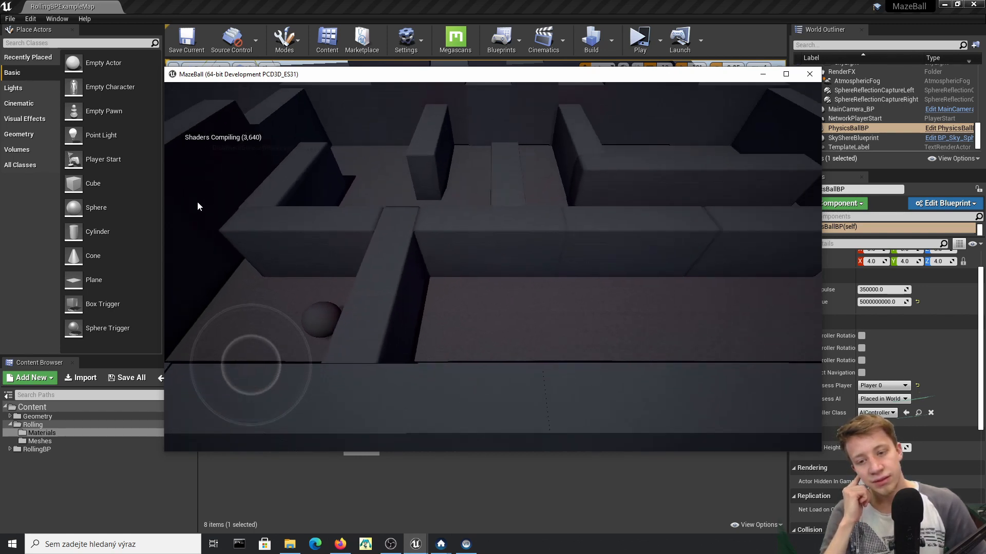
left_click_drag(165, 275, 164, 254)
Place a Plane actor on the maze near the ball, raise it above the walls and start enlarging it
right_click_drag(475, 207, 453, 171)
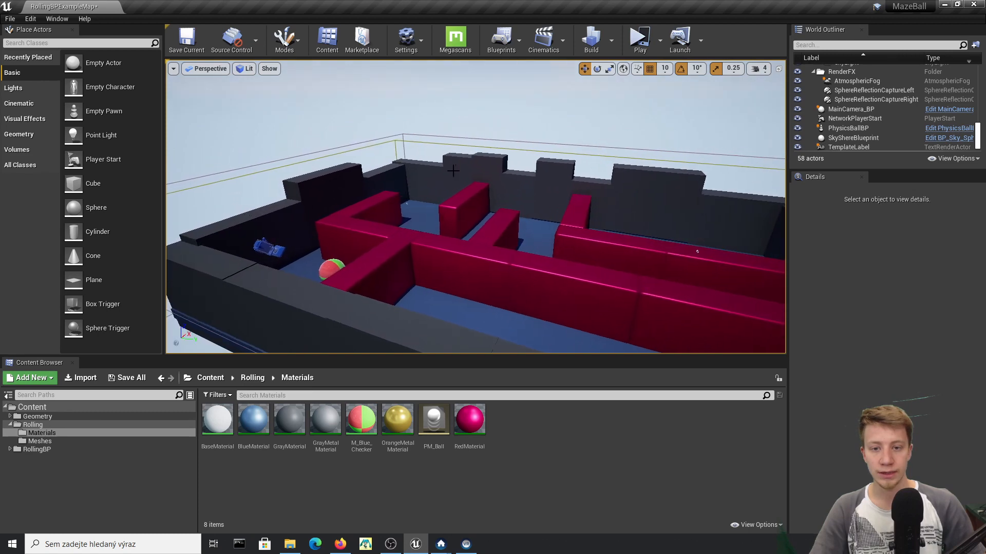
mouse_move(326, 279)
right_mouse_down()
mouse_move(256, 254)
mouse_move(326, 280)
right_mouse_up()
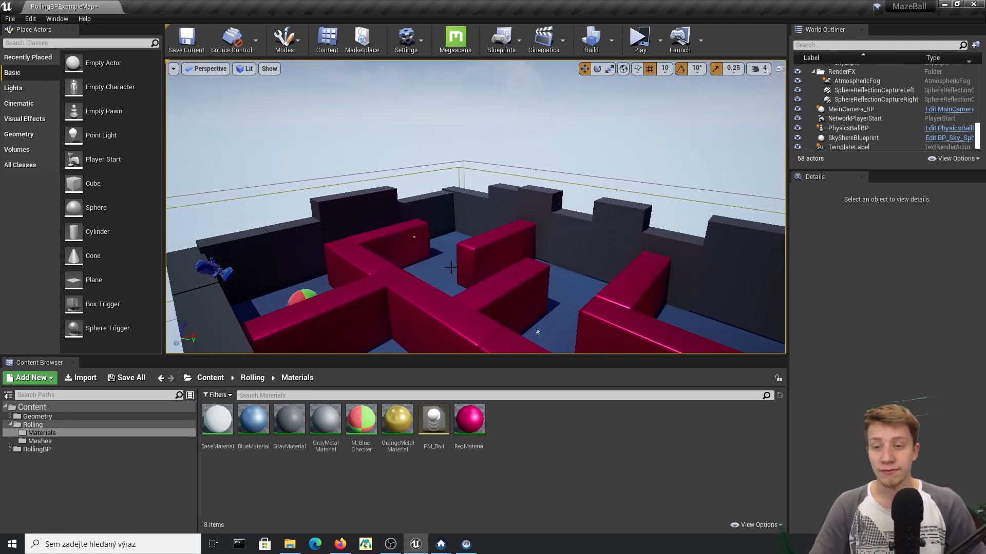
right_click_drag(352, 244, 342, 236)
right_click_drag(464, 228, 636, 221)
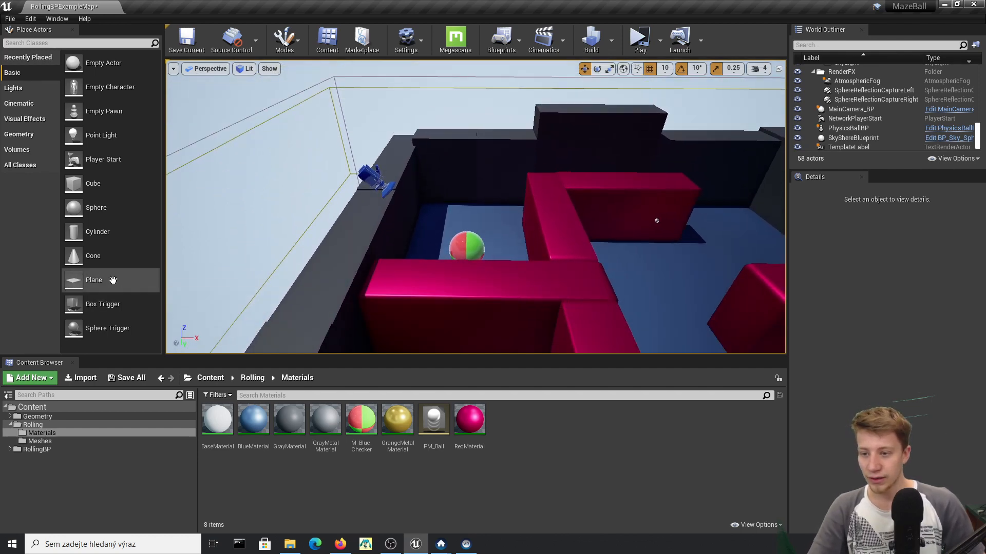
left_click_drag(94, 280, 478, 272)
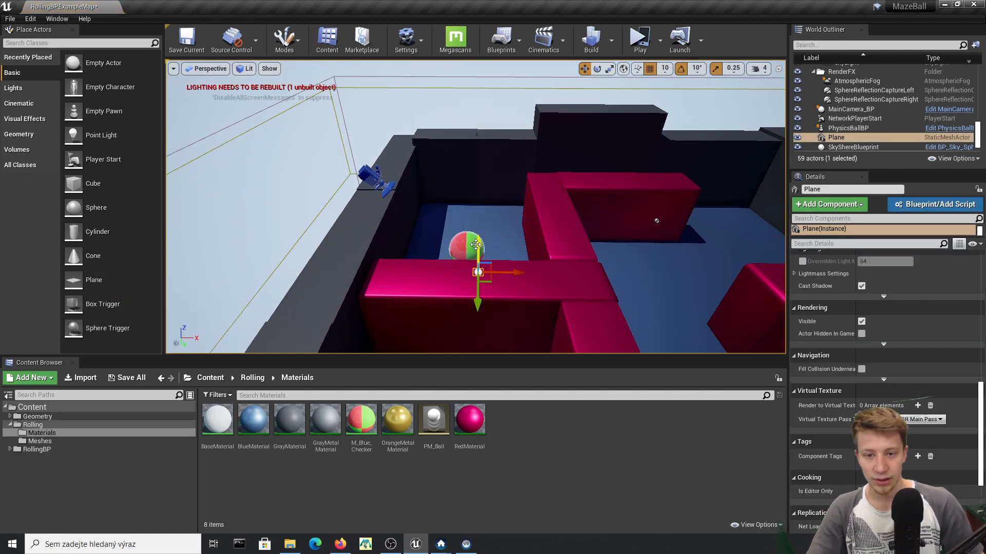
left_click_drag(511, 245, 479, 315)
Scale the plane lengthwise and widthwise and position it so it covers the whole maze
right_click_drag(451, 135, 480, 158)
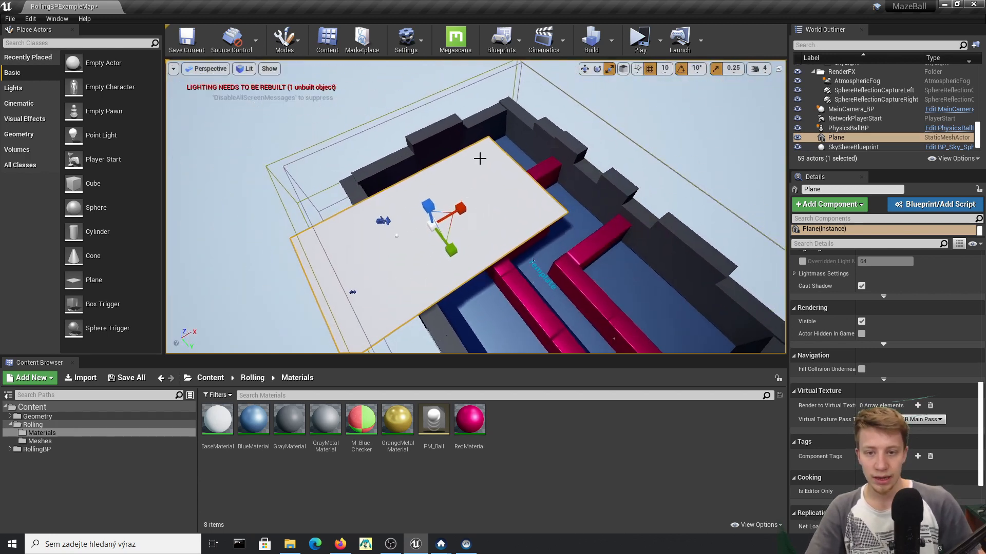
left_click_drag(453, 251, 475, 285)
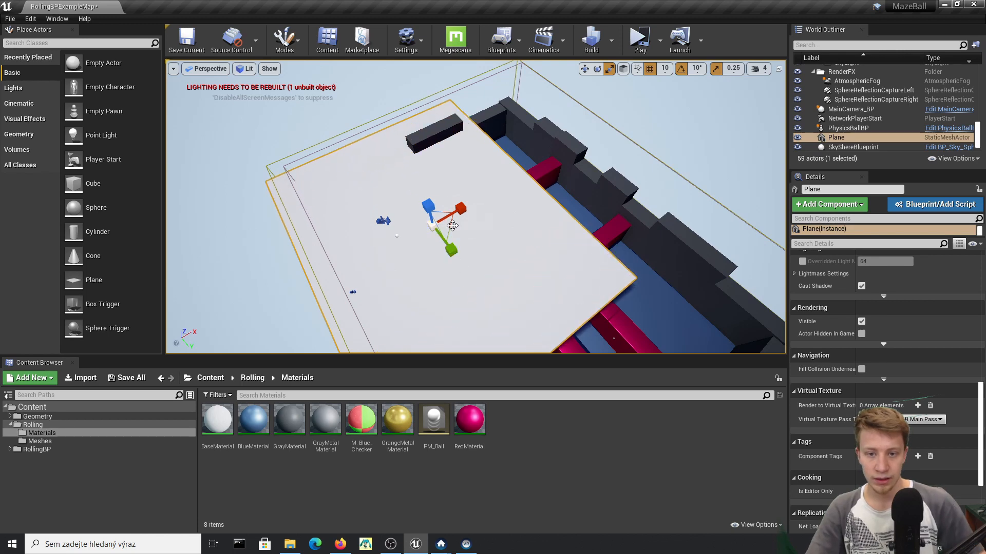
left_click_drag(462, 222, 557, 276)
left_click_drag(505, 225, 562, 280)
key("r")
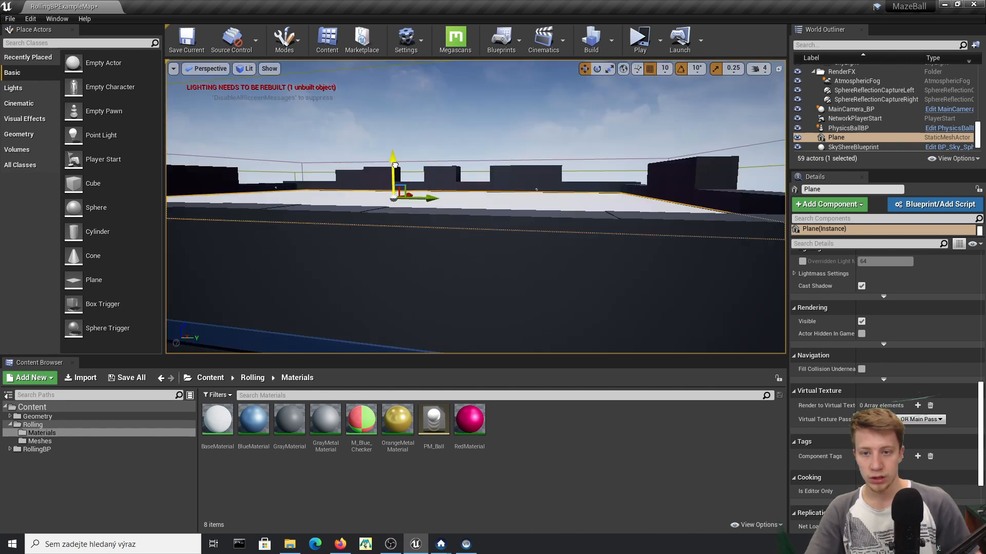
Lower the plane slightly so it sits just beneath the tops of the outer walls
left_click_drag(395, 160, 395, 167)
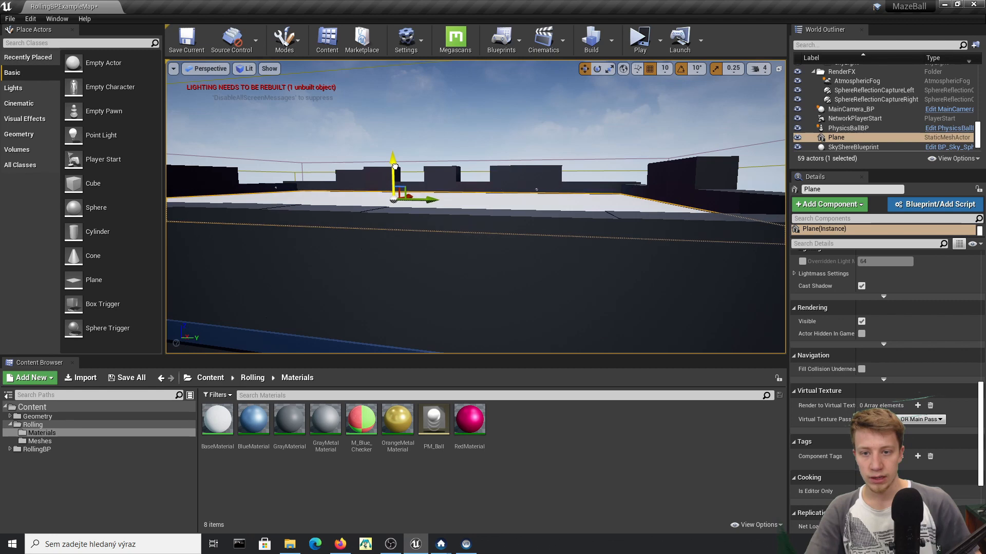
right_click_drag(423, 174, 489, 172)
right_click_drag(575, 229, 462, 229)
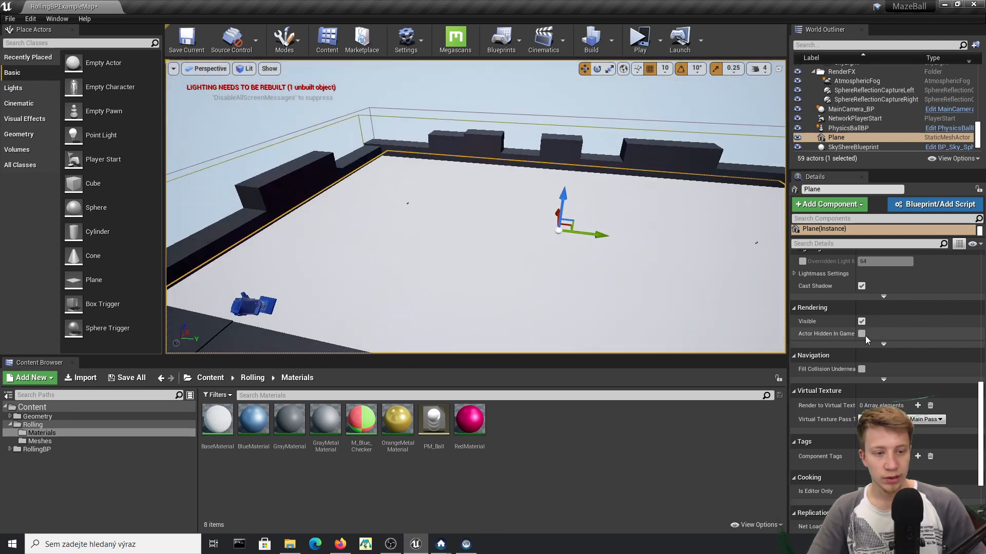
Enable Actor Hidden In Game on the plane and turn off its Visible option
left_click(863, 334)
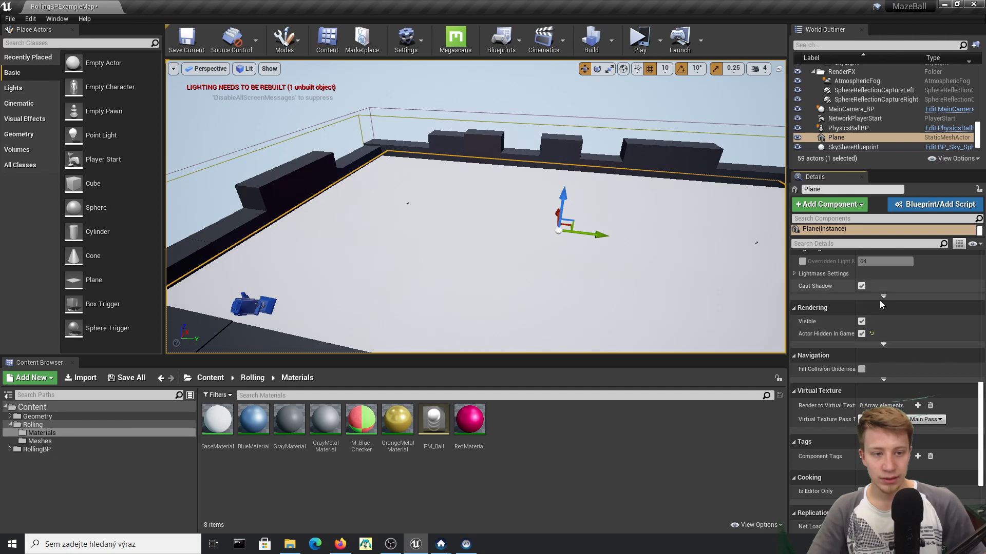
left_click(861, 321)
scroll(914, 328, "up", 1)
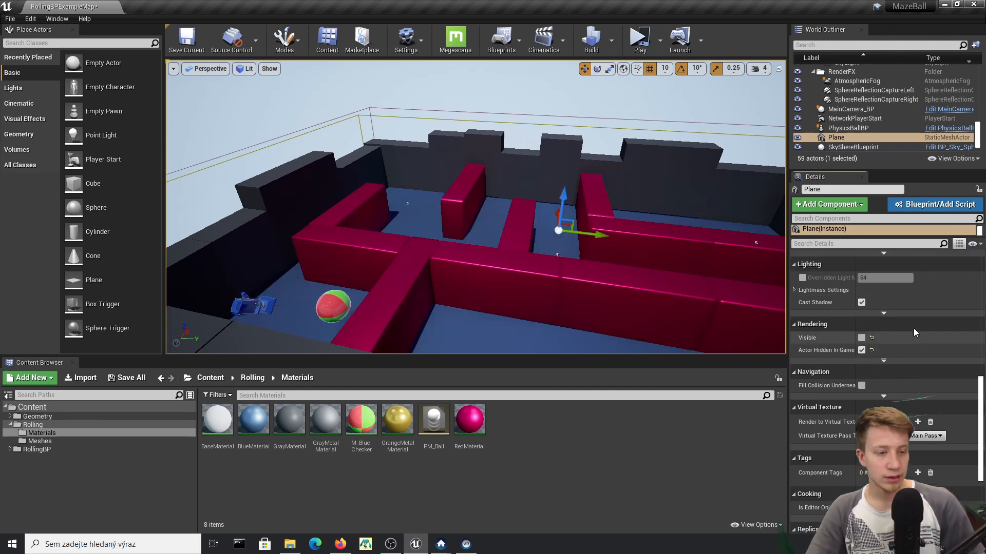
Set the plane's Collision Presets to BlockAll and save the level
scroll(914, 328, "up", 4)
scroll(914, 446, "up", 3)
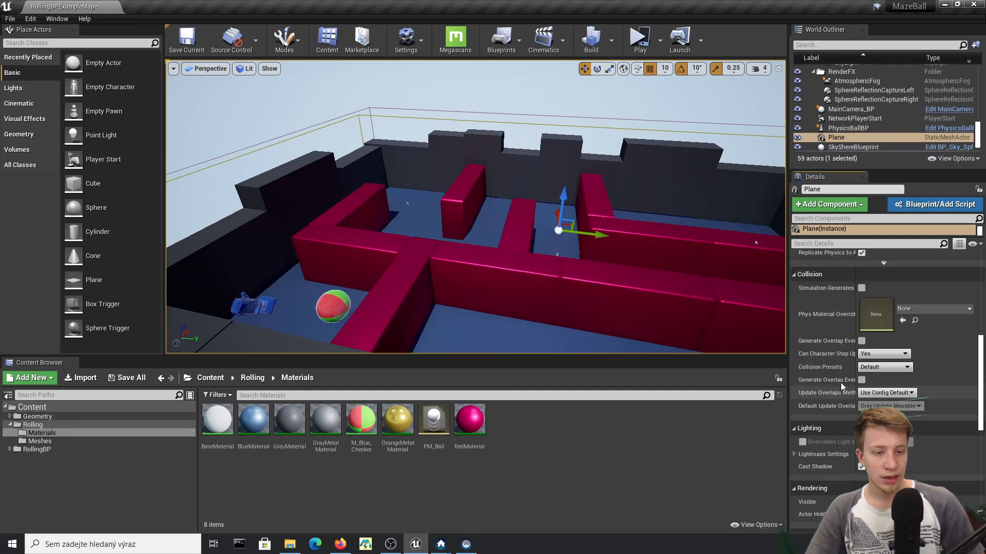
scroll(840, 383, "up", 4)
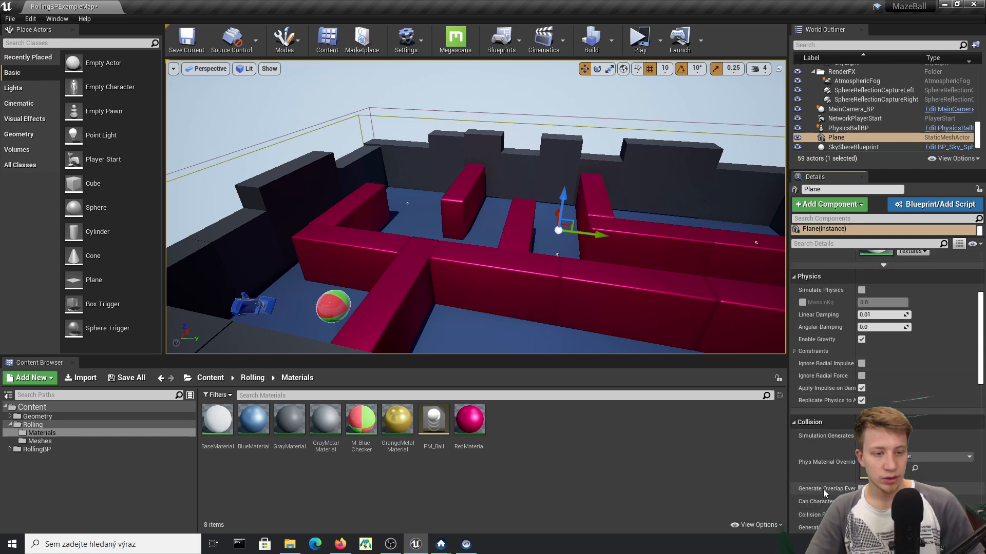
scroll(834, 359, "up", 3)
scroll(841, 359, "down", 12)
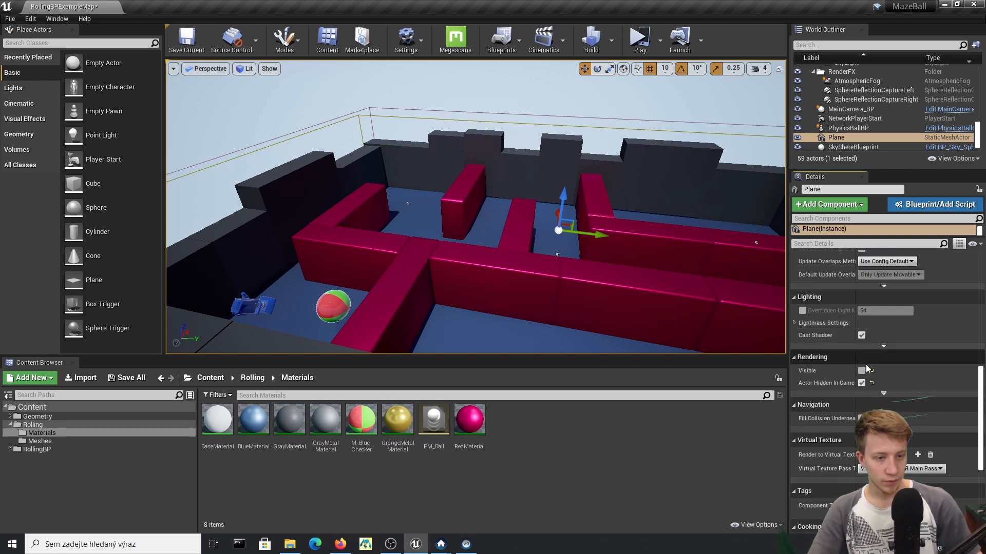
scroll(866, 369, "down", 5)
scroll(814, 253, "up", 2)
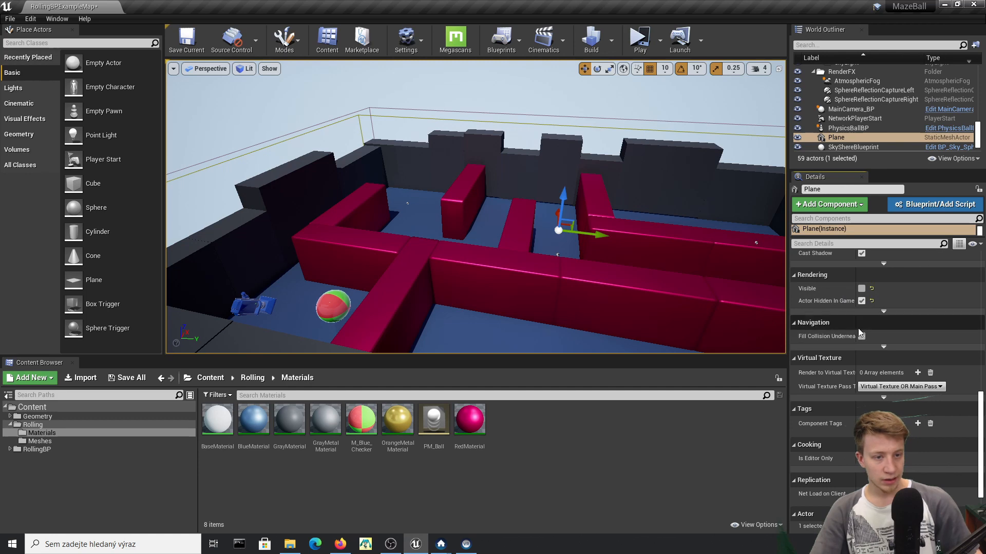
scroll(886, 306, "up", 12)
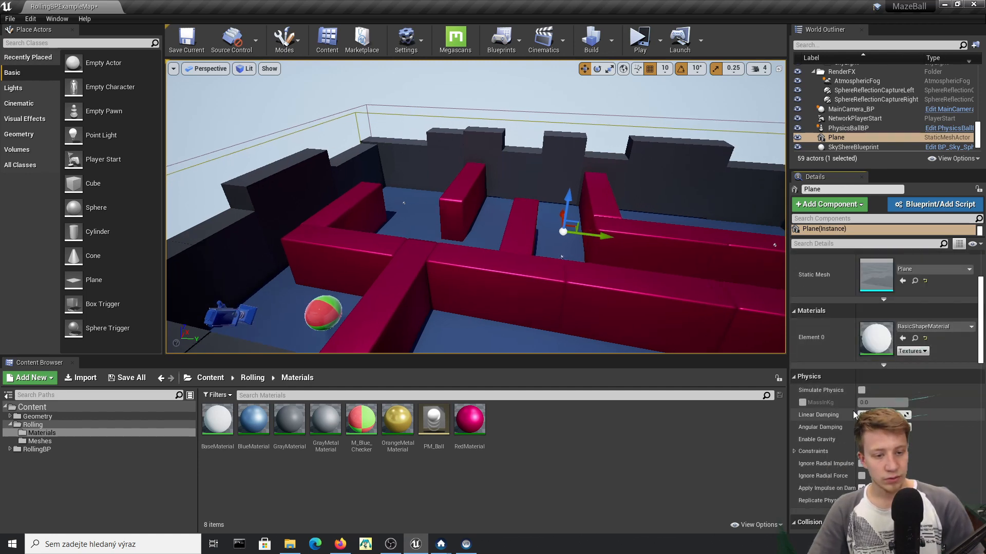
scroll(842, 399, "up", 3)
scroll(842, 399, "down", 9)
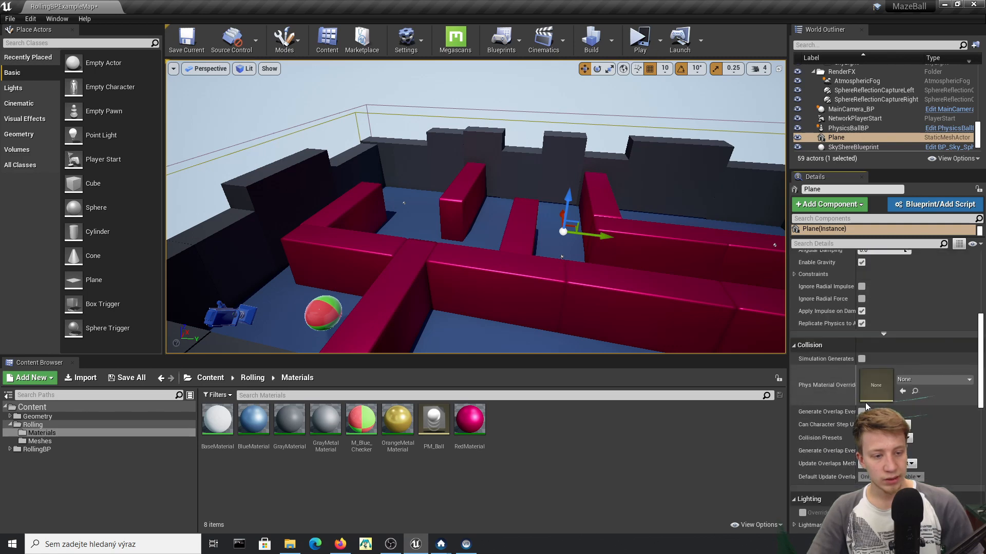
scroll(866, 405, "down", 2)
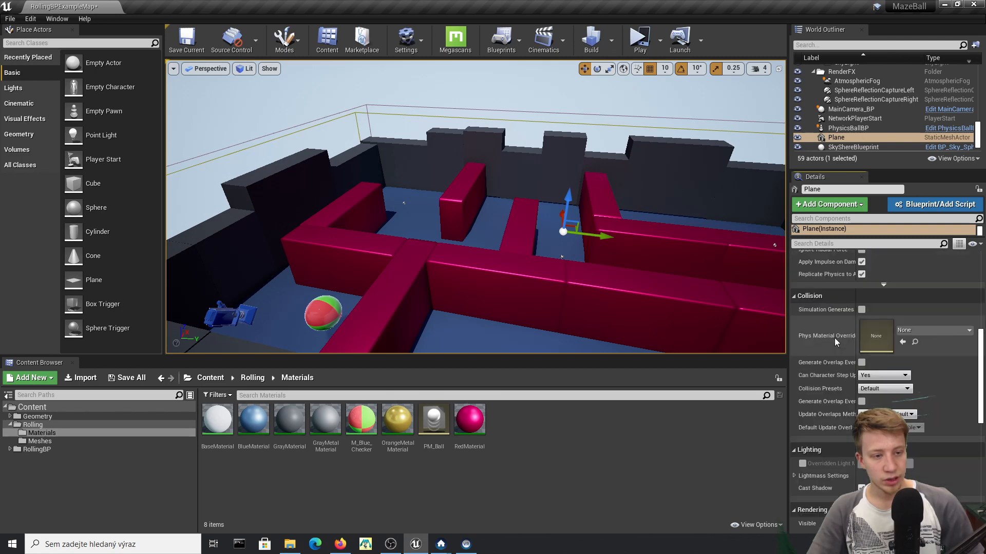
left_click(883, 389)
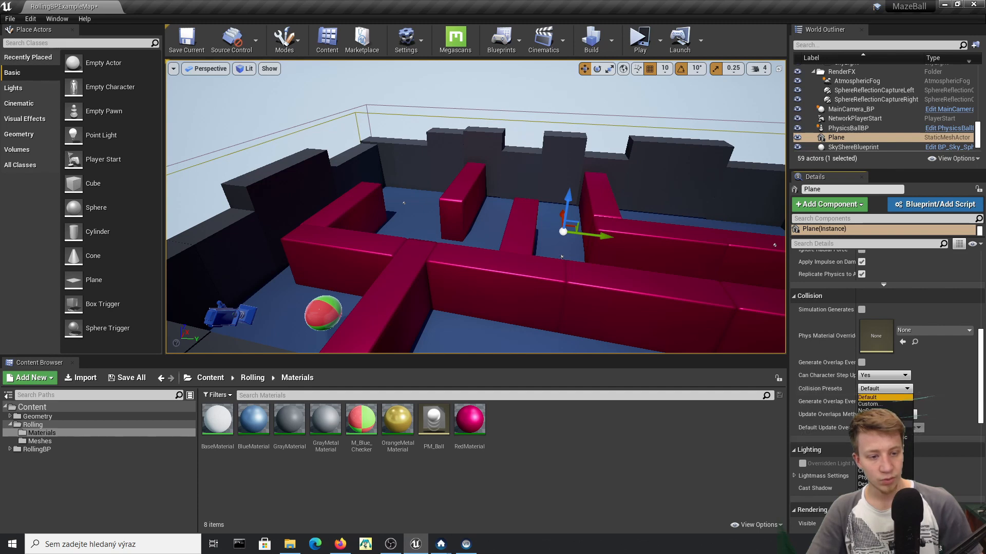
left_click(878, 417)
key("ctrl+s")
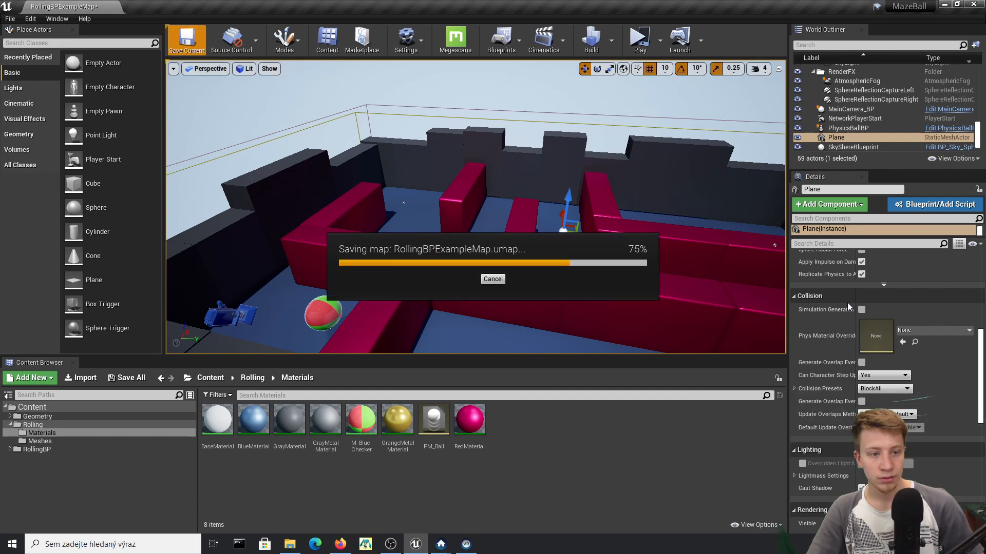
Play the level in the editor viewport to test the ball beneath the hidden plane, and end the session
left_click(661, 40)
left_click(688, 68)
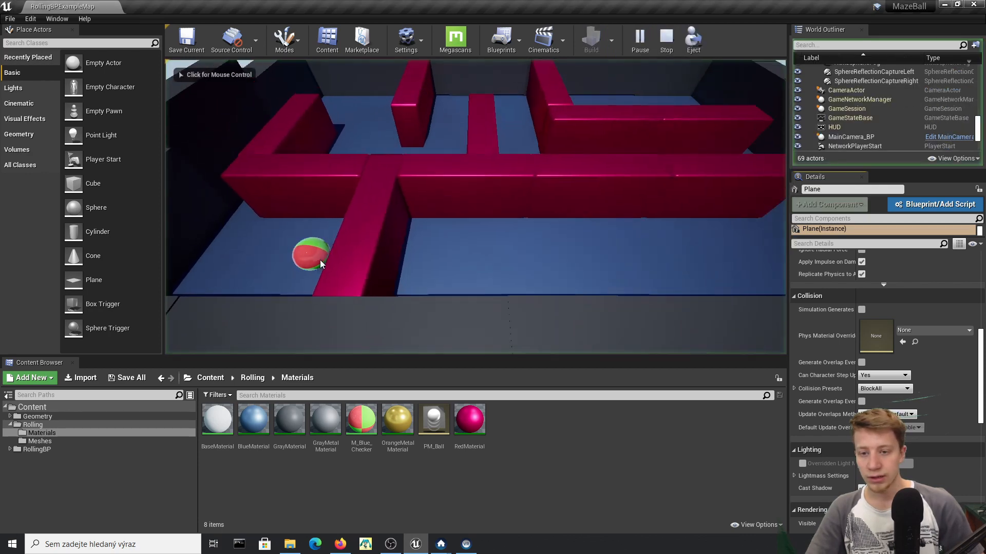
left_click(320, 264)
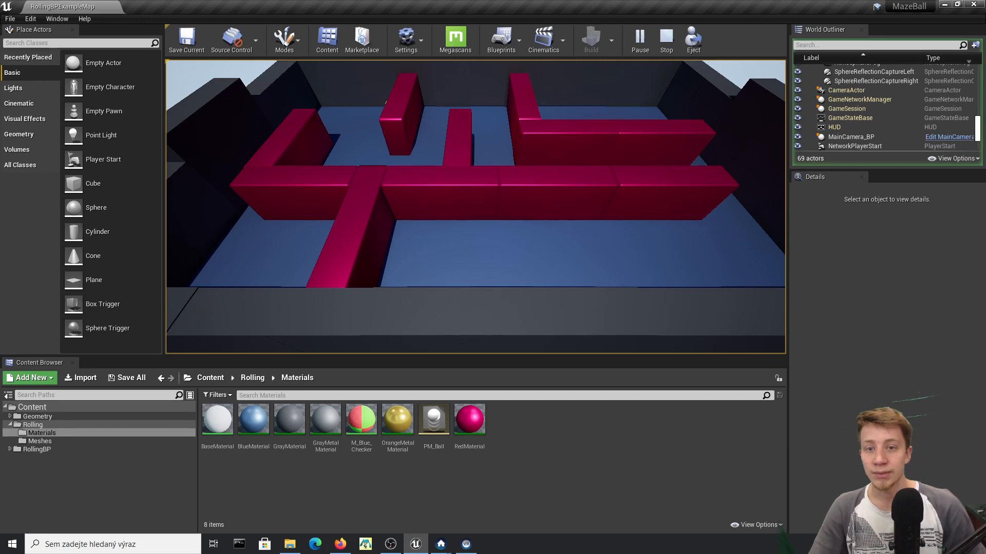
key("Escape")
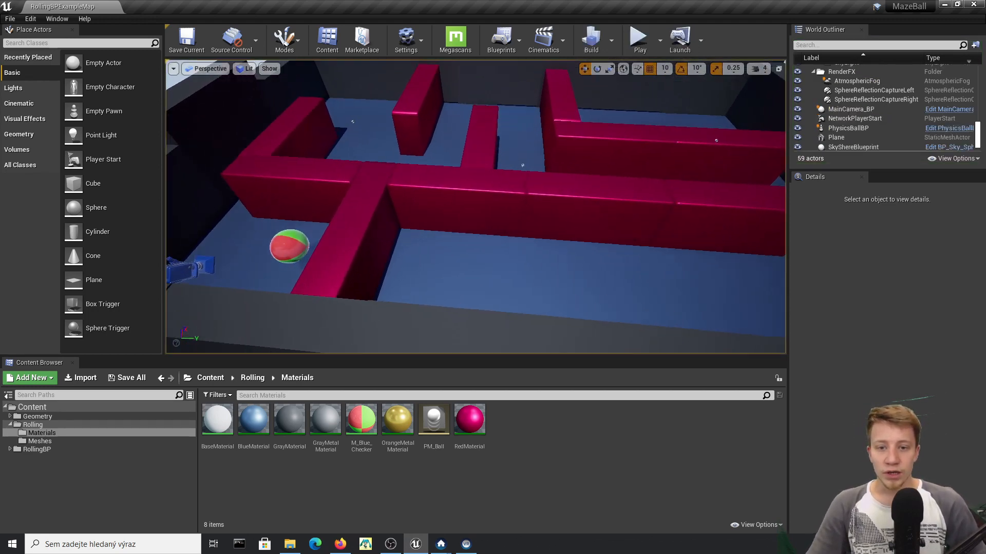
Save the level, create an Actor Blueprint class named NextLevel_BP in the Content folder and open it
right_click_drag(528, 154, 496, 154)
key("ctrl+s")
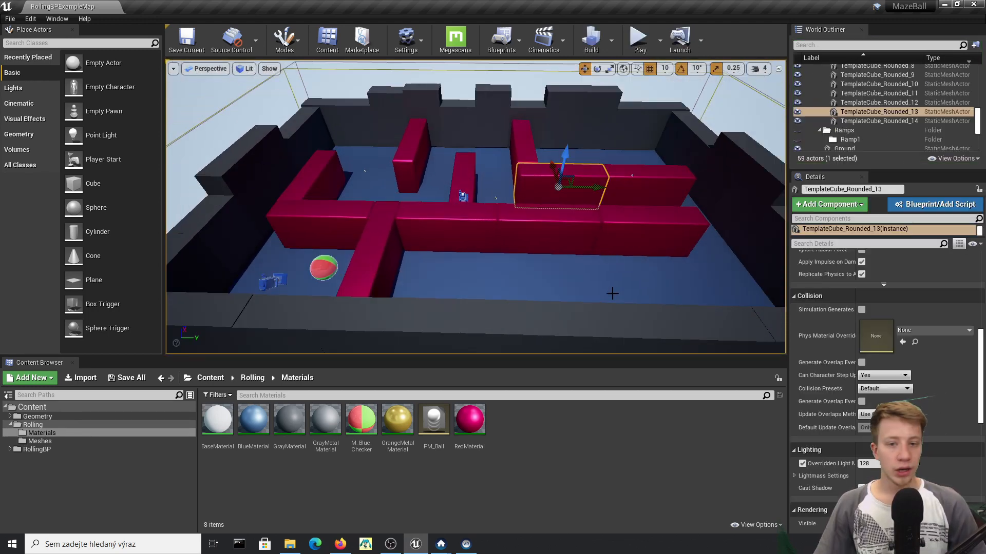
right_click_drag(586, 260, 587, 284)
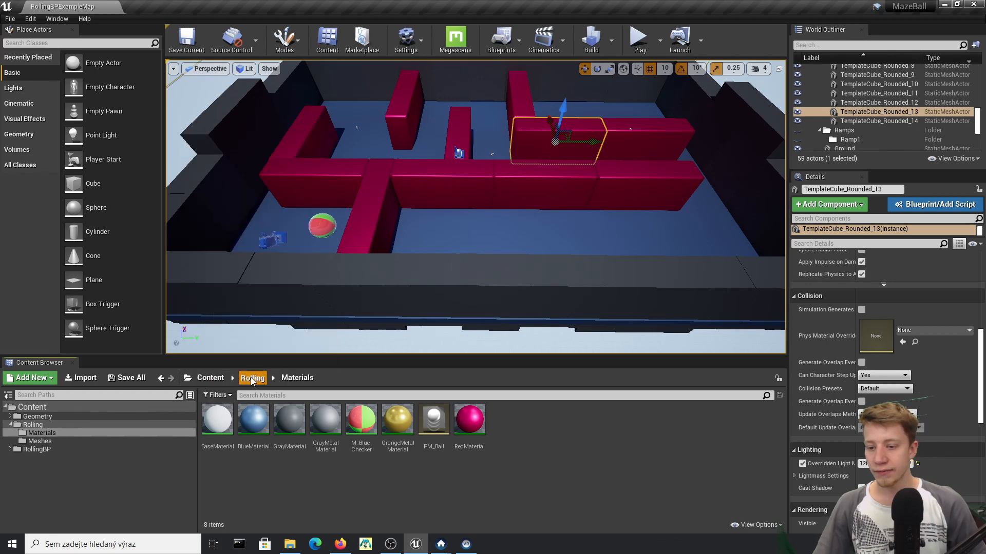
left_click(211, 378)
right_click(565, 460)
left_click(396, 435)
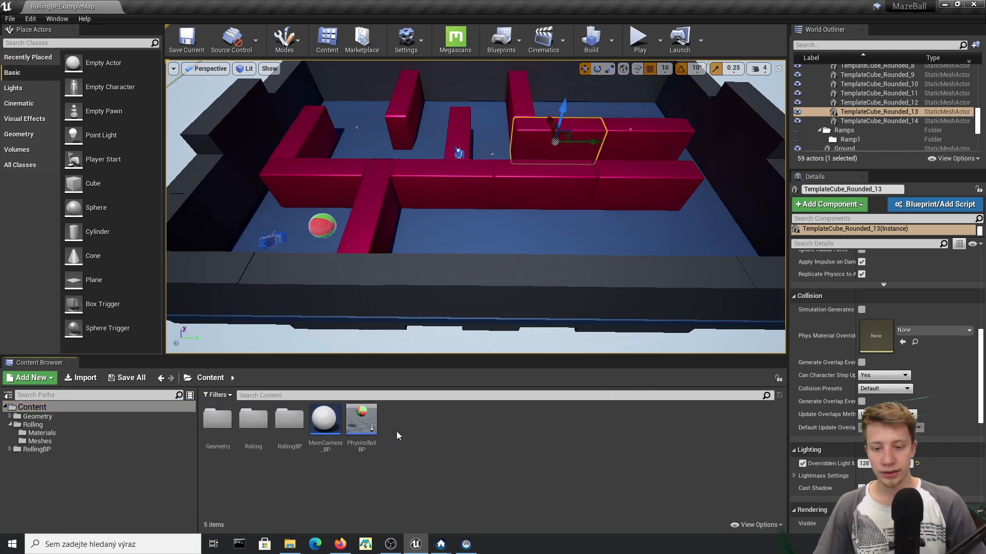
right_click(412, 438)
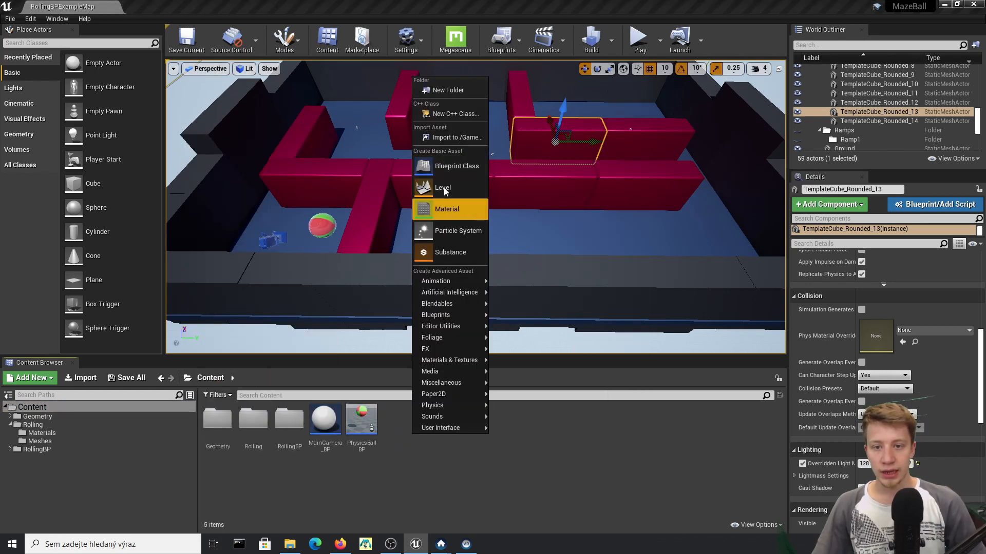
left_click(457, 165)
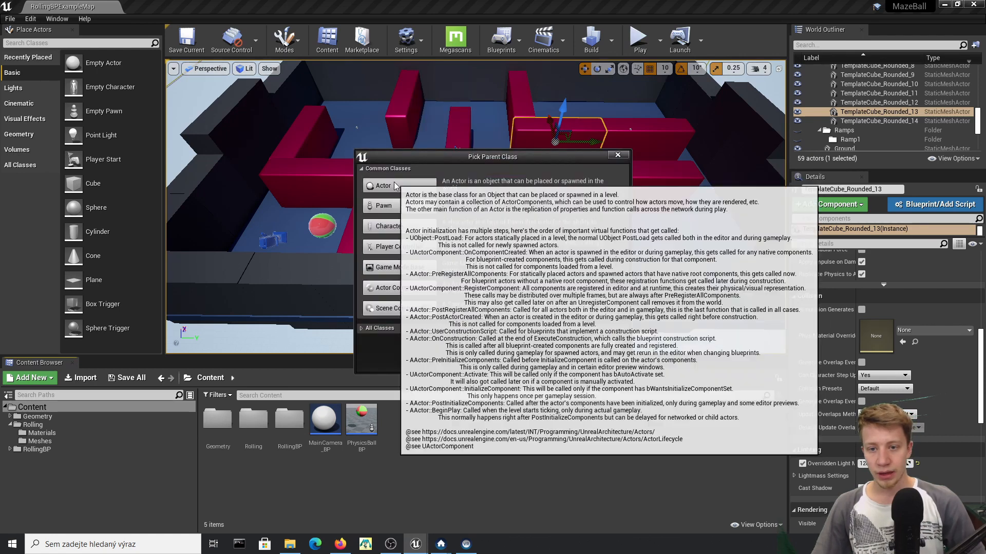
left_click(397, 184)
key("BackSpace")
type("NextLevel_")
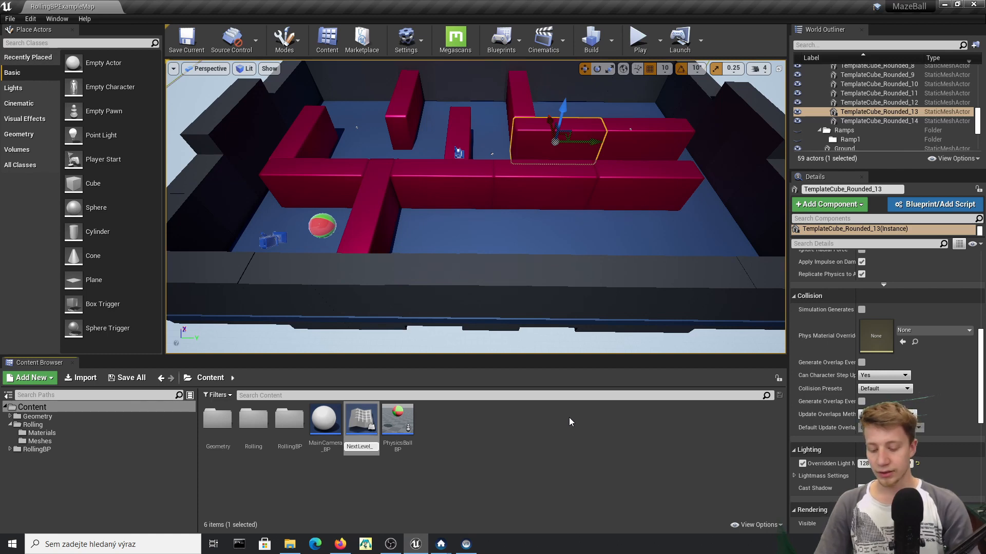
key("Return")
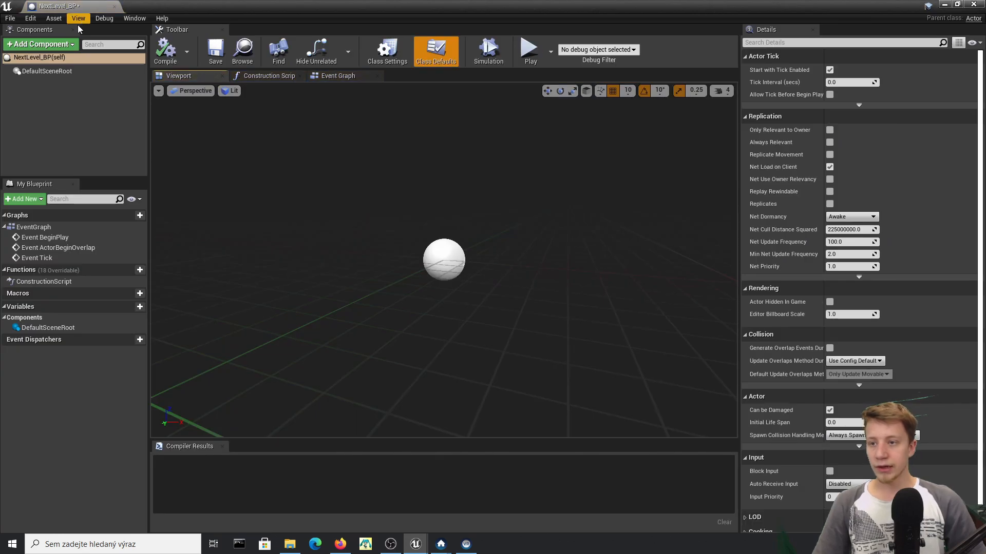
Add a Box Collision component to the NextLevel_BP blueprint and compile it
left_click(41, 44)
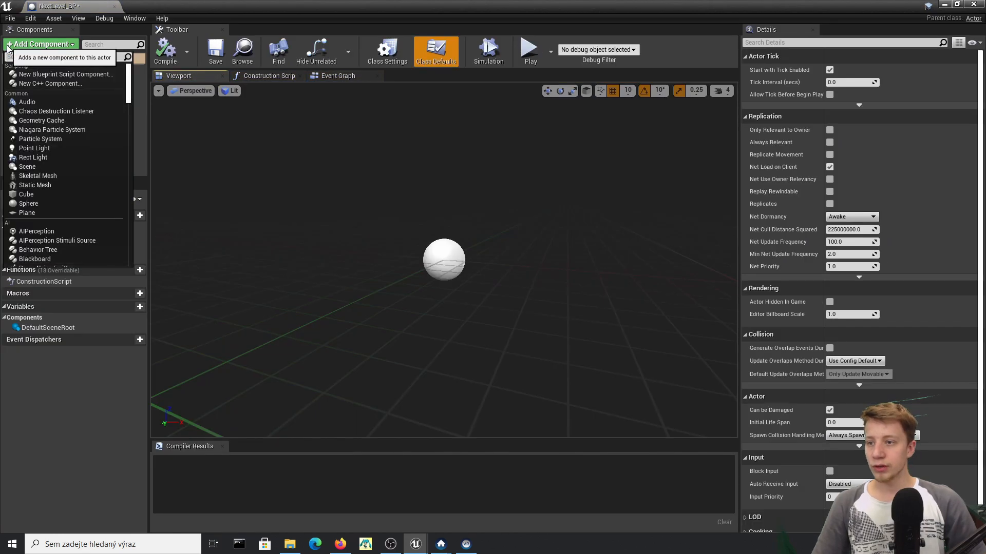
type("box")
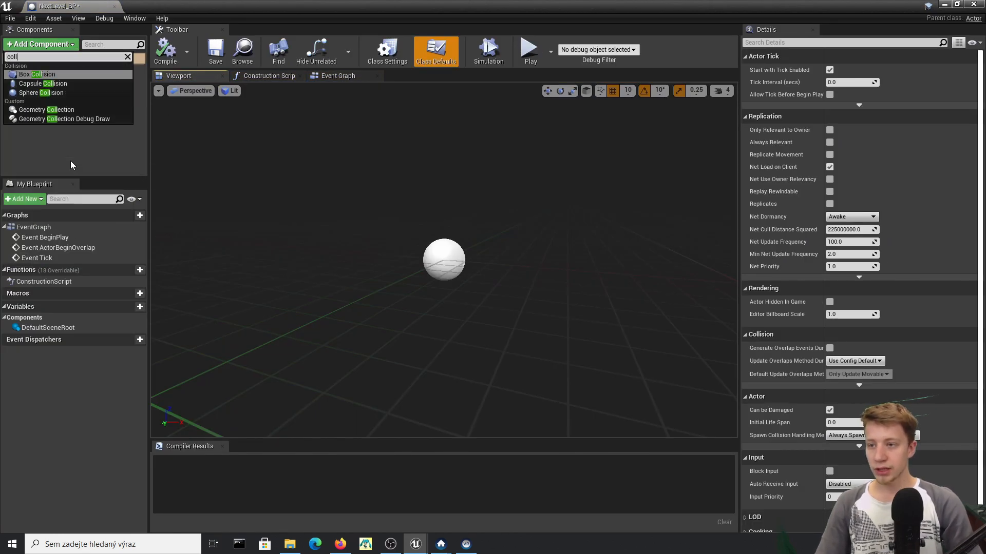
key("Return")
left_click(165, 52)
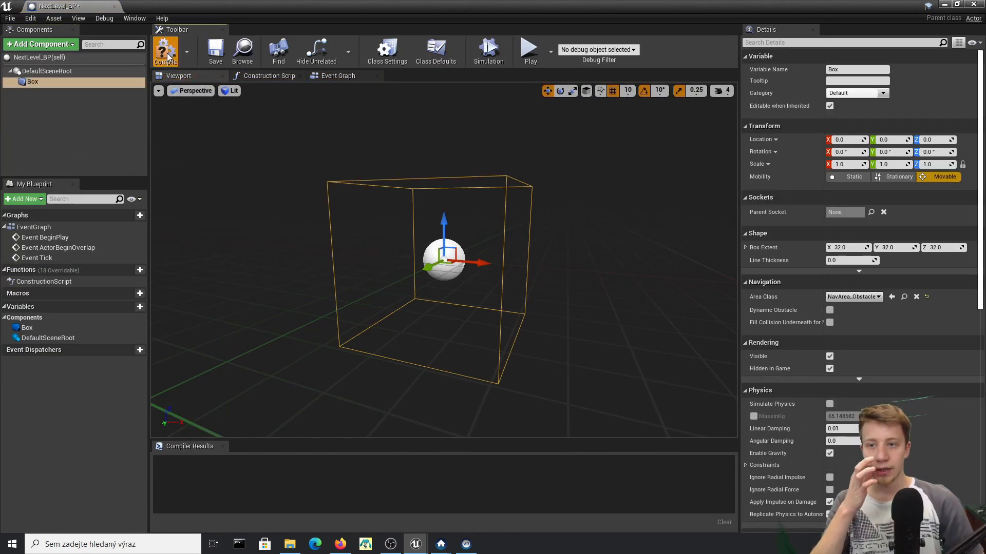
Set the Box component's Box Extent to 300 on X, Y and Z and compile the blueprint
left_click(847, 248)
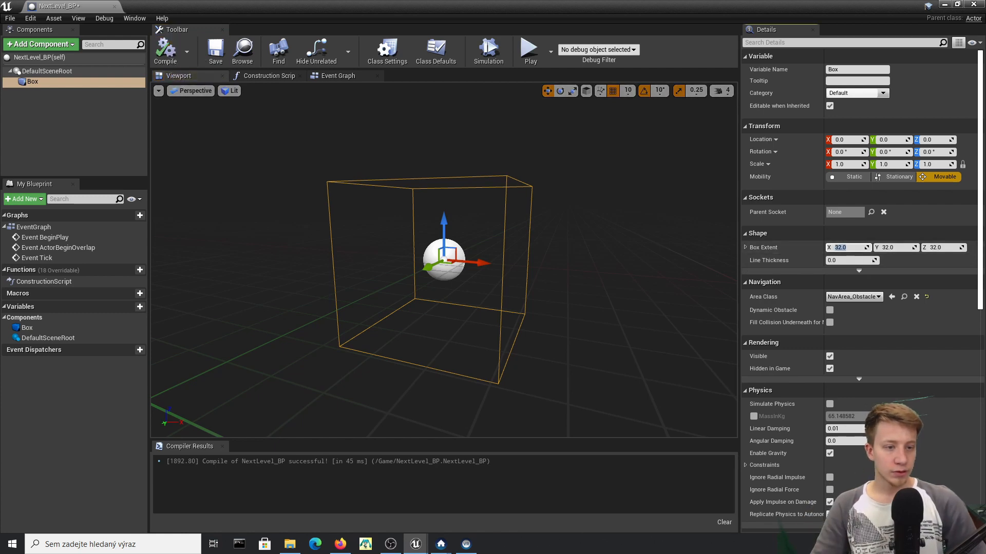
type("300")
key("Tab")
type("30")
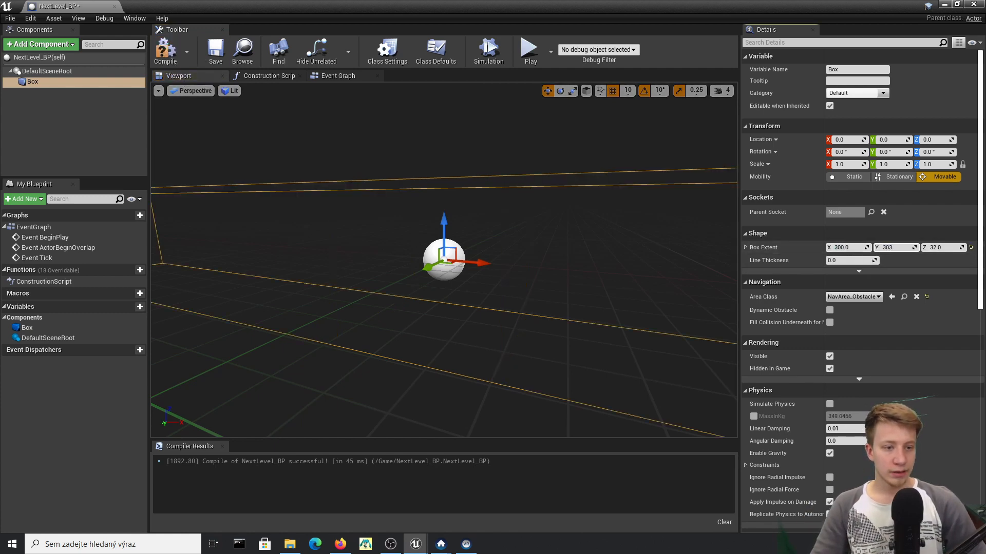
key("Tab")
type("300")
key("Return")
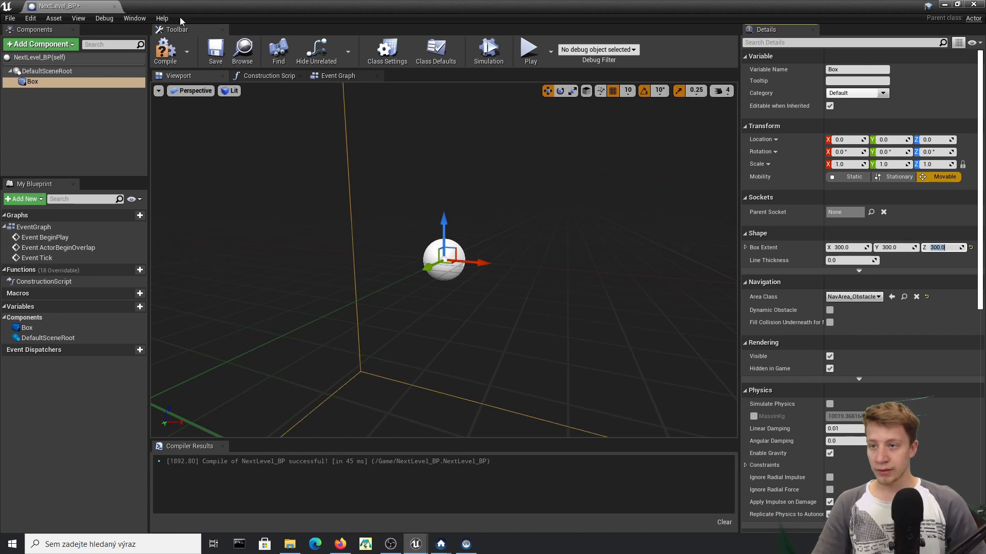
left_click(166, 51)
Add an On Component Begin Overlap event for the Box component to the Event Graph
left_click(344, 76)
right_click_drag(383, 266, 358, 220)
left_click(31, 82)
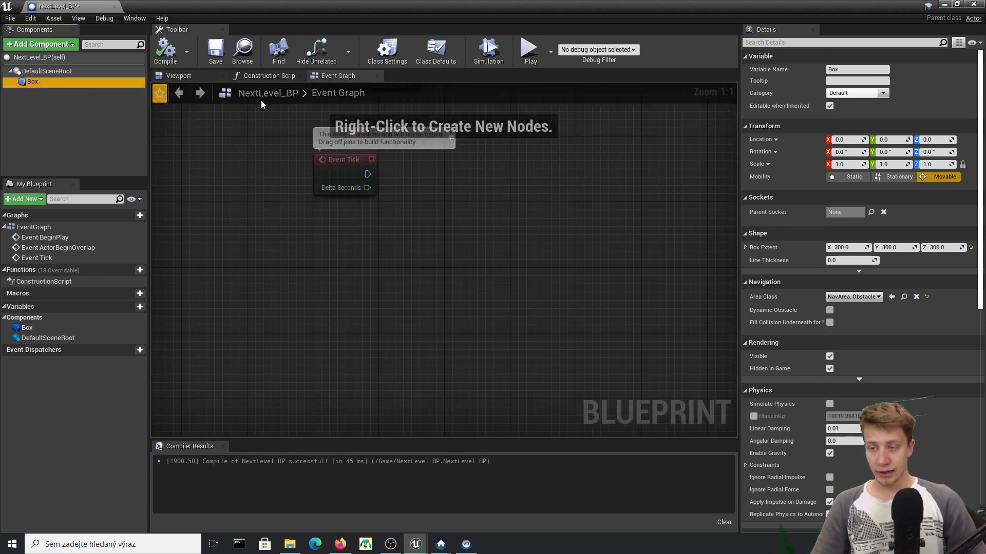
scroll(862, 359, "down", 15)
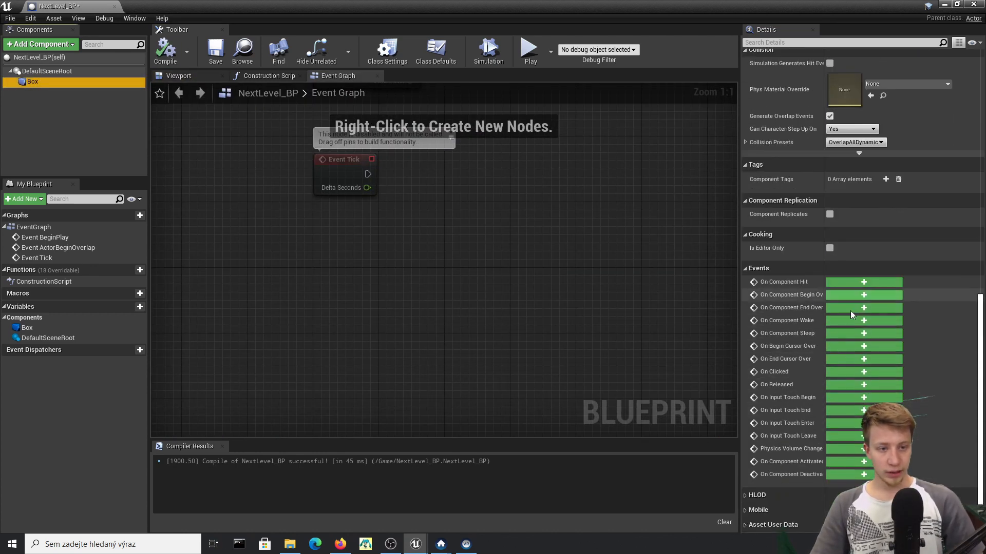
left_click(872, 296)
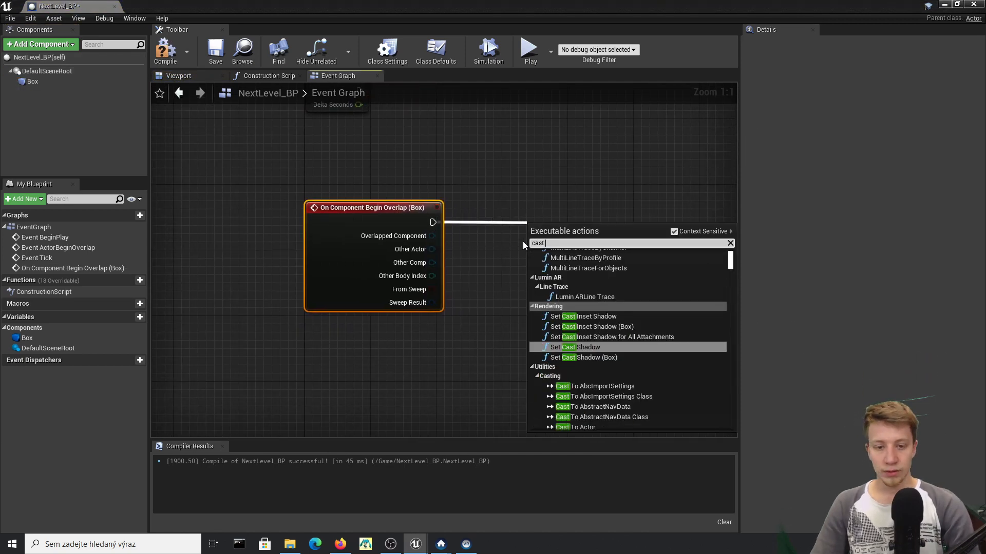
Run the overlap event into a Cast To PhysicsBallBP node and connect Other Actor to its Object input
type("t to p")
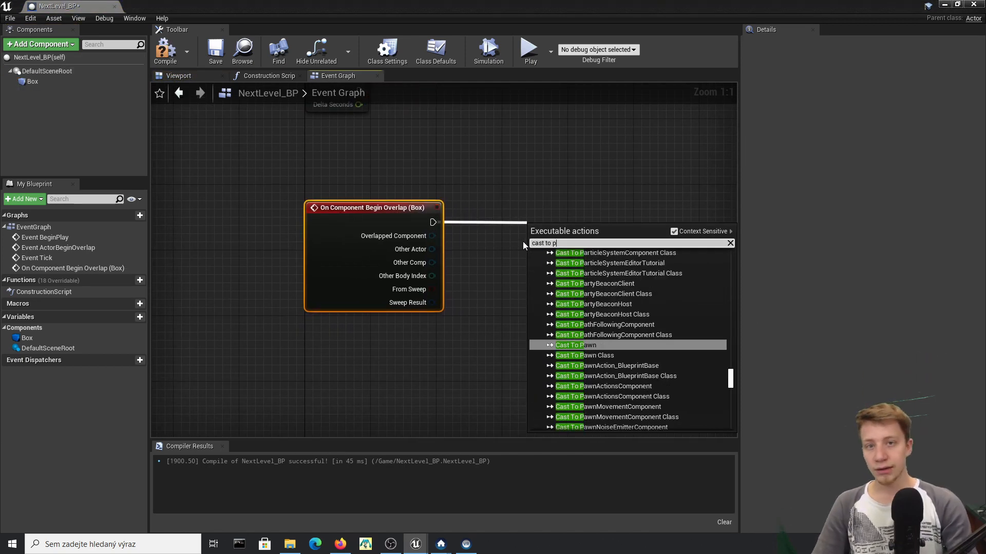
type("hy")
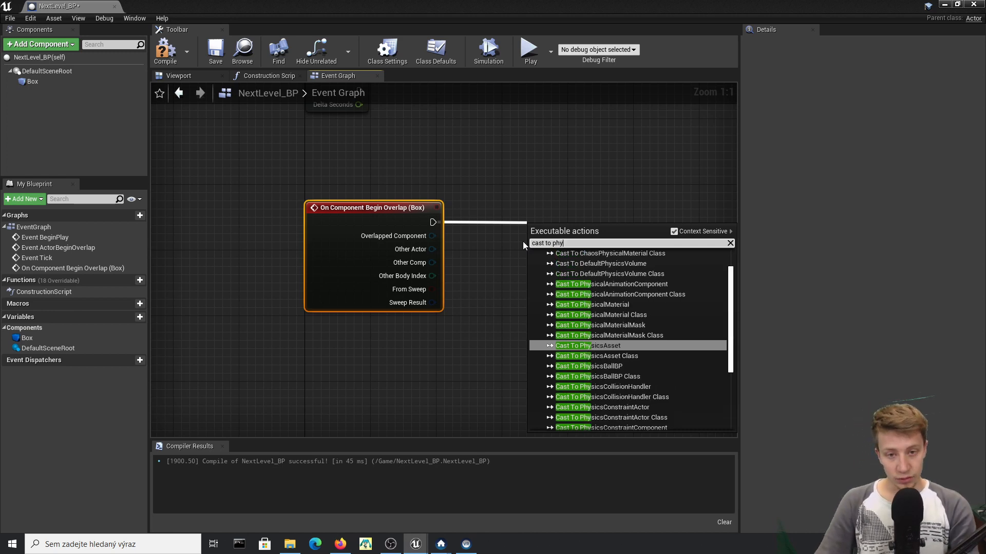
type("sics")
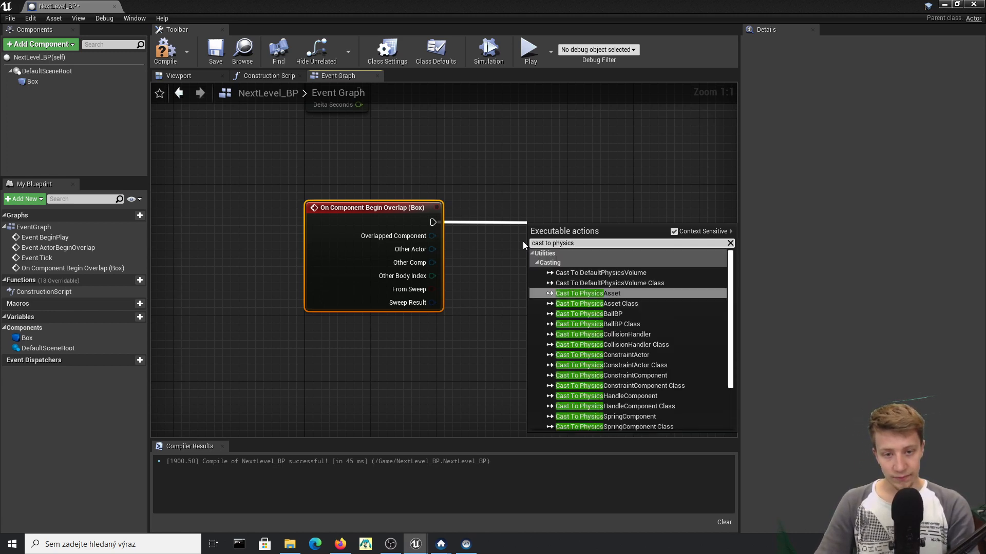
key("Return")
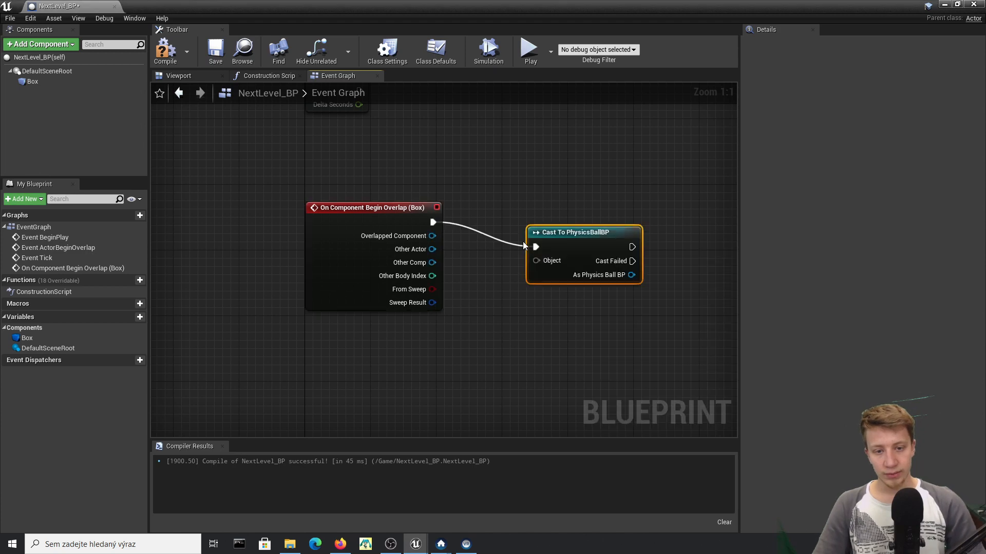
left_click_drag(537, 261, 433, 250)
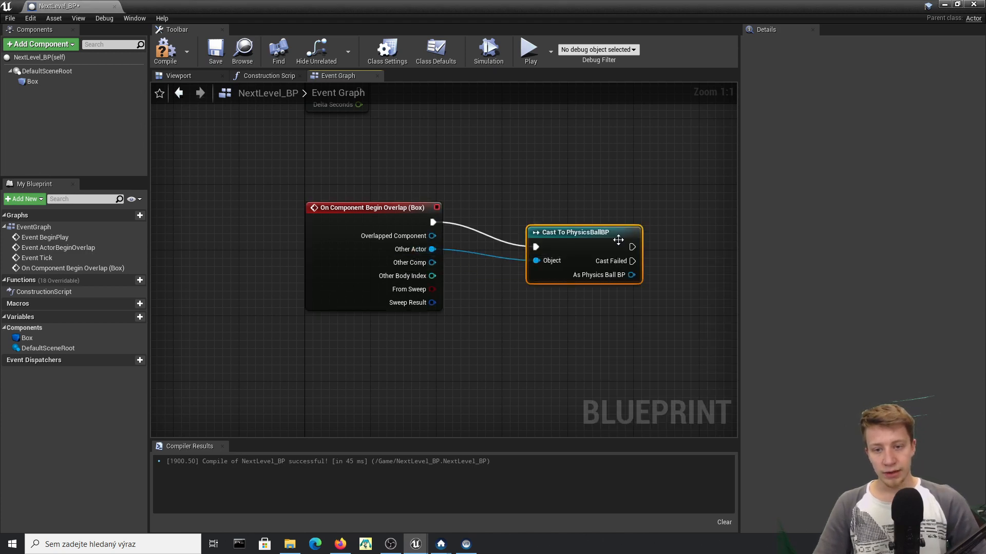
right_click_drag(618, 240, 385, 251)
mouse_move(371, 246)
left_mouse_down()
mouse_move(379, 213)
mouse_move(362, 251)
left_mouse_up()
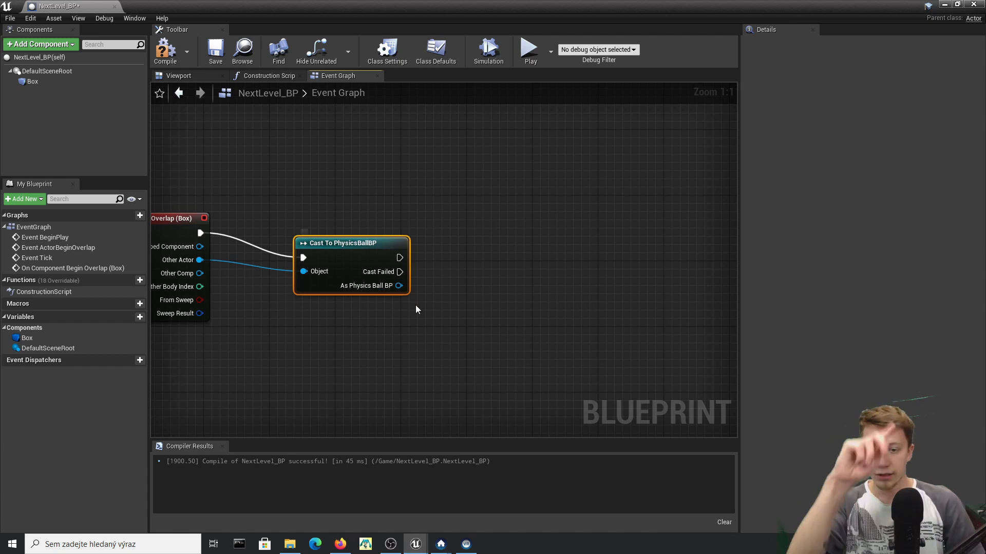
Add an Open Level node after the successful cast, compile the blueprint and close it
left_click_drag(399, 257, 448, 256)
type("open level")
key("Return")
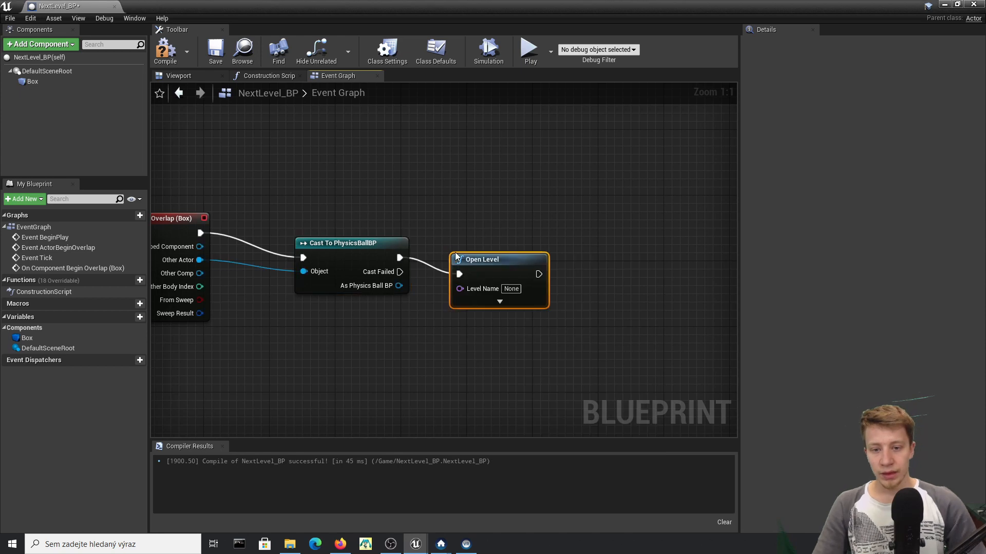
left_click(188, 57)
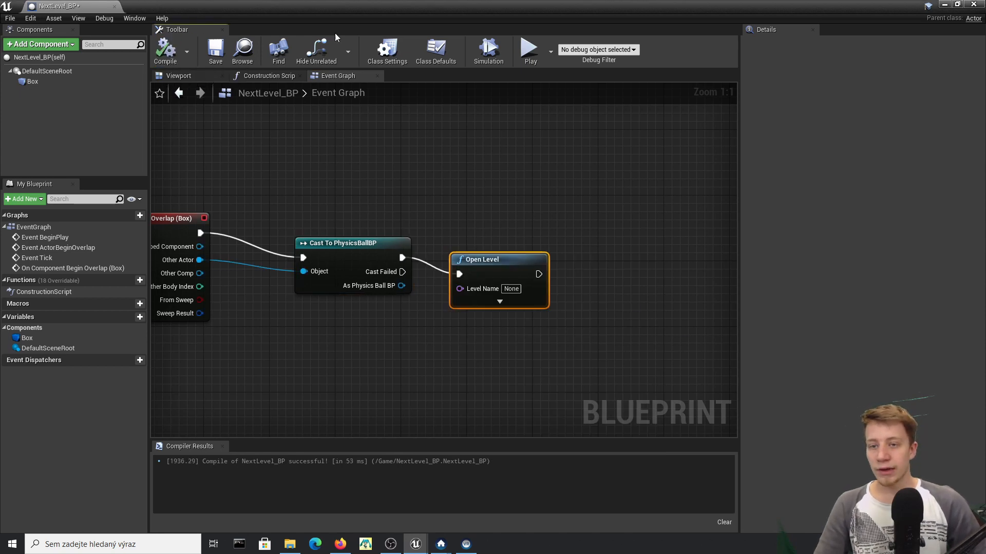
left_click(974, 4)
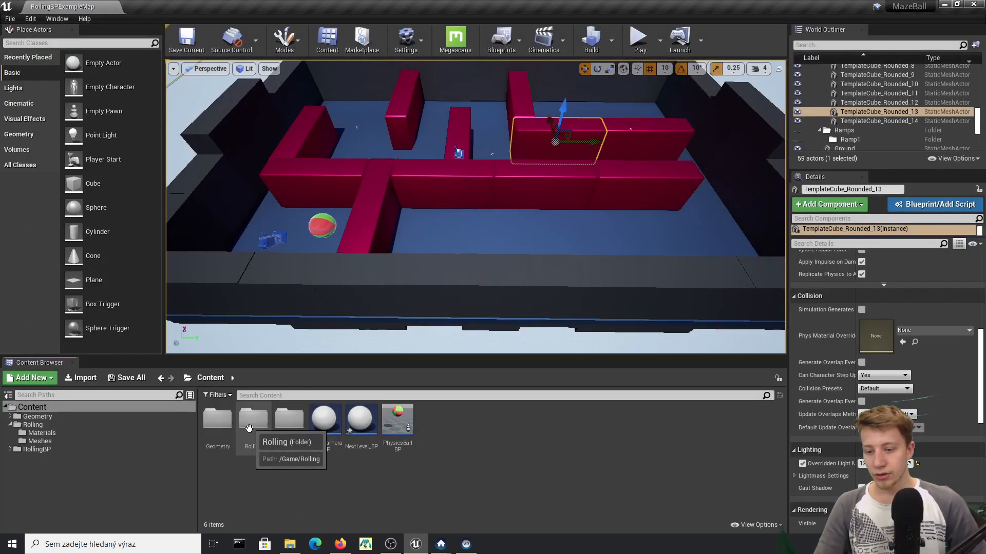
Duplicate the RollingBPExampleMap level in the RollingBP Maps folder and name the copy Map02
double_click(285, 415)
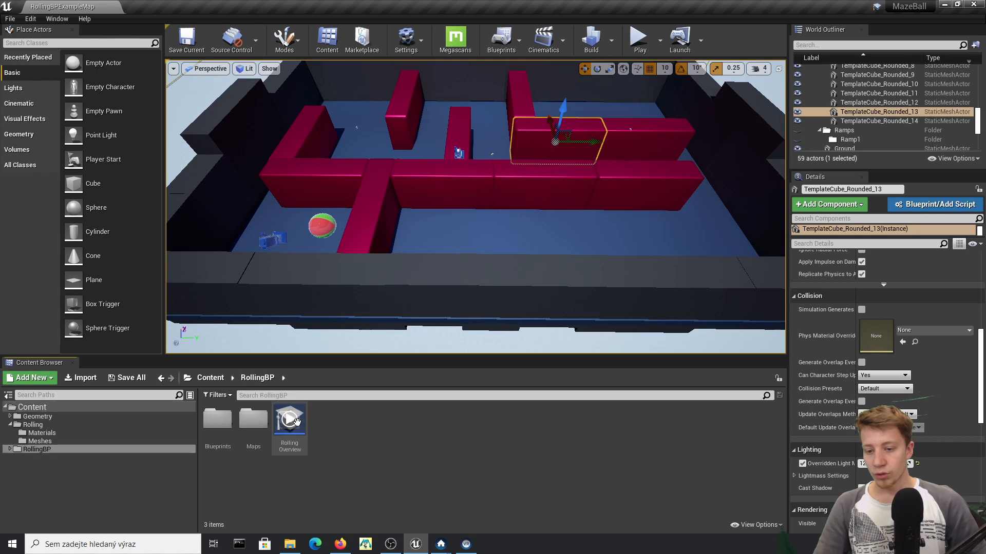
double_click(256, 416)
right_click(217, 418)
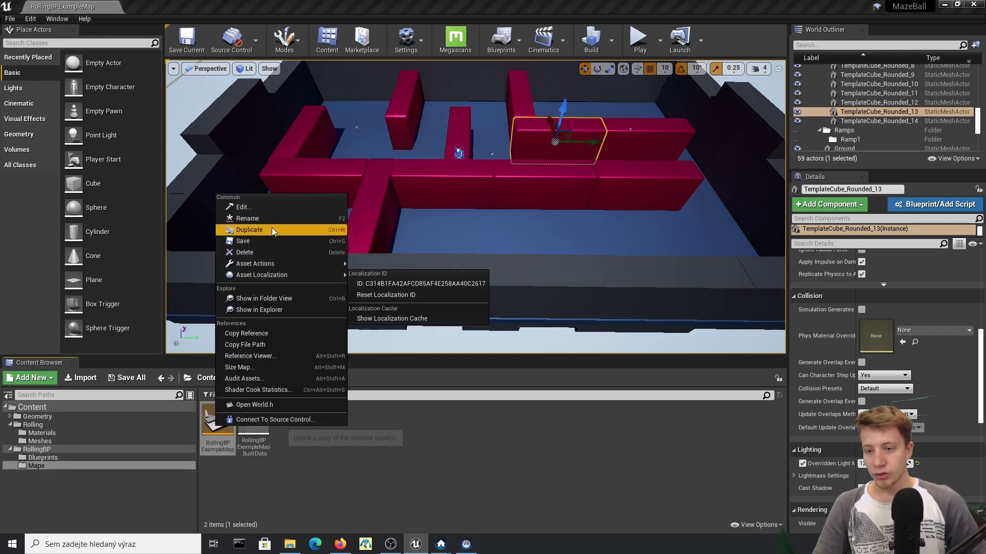
left_click(250, 229)
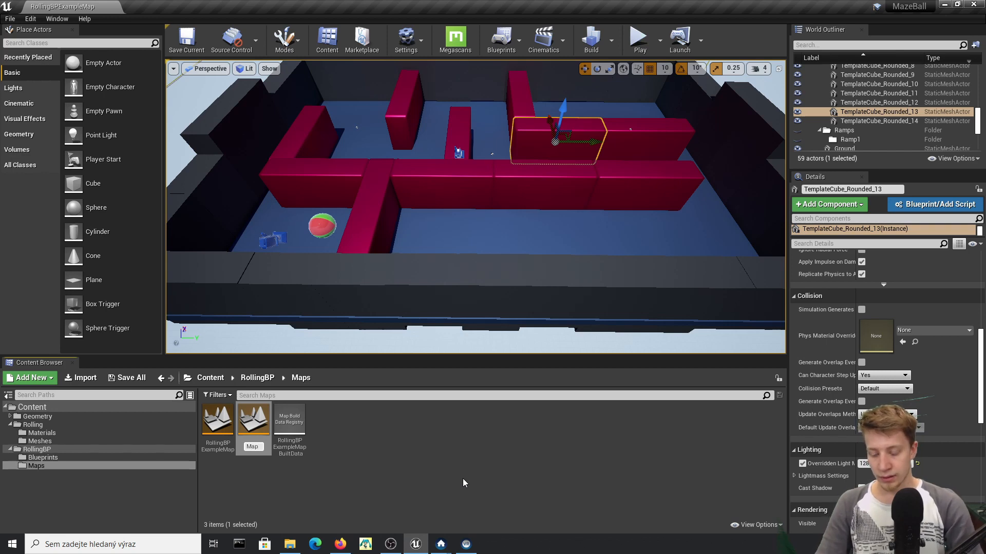
key("Return")
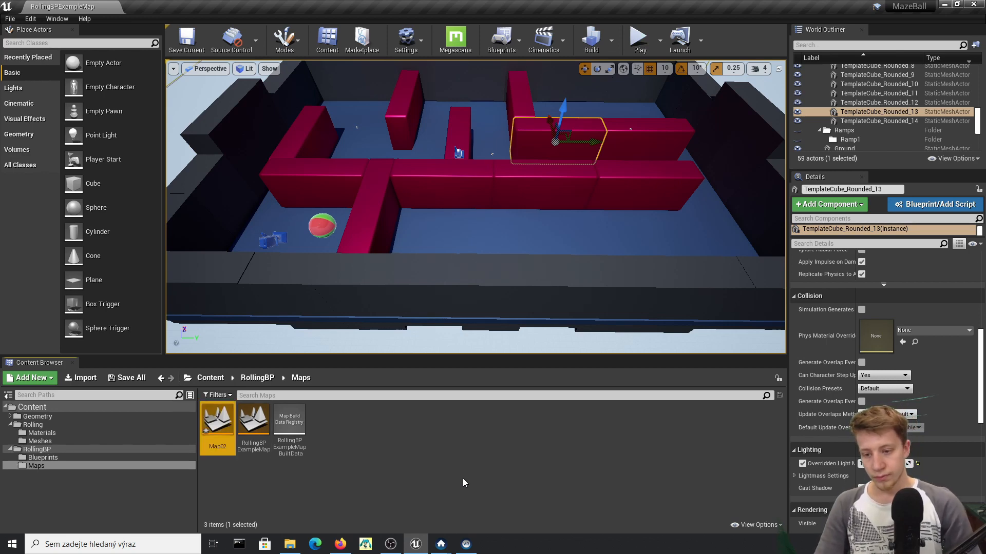
Copy the name of the Map02 level asset to the clipboard
right_click(218, 426)
left_click(276, 222)
key("ctrl+c")
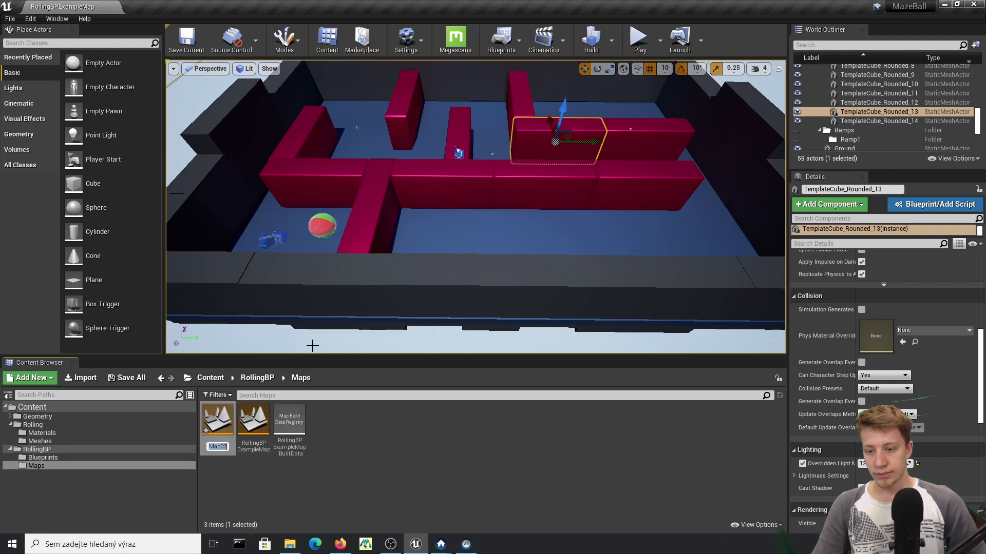
left_click(468, 491)
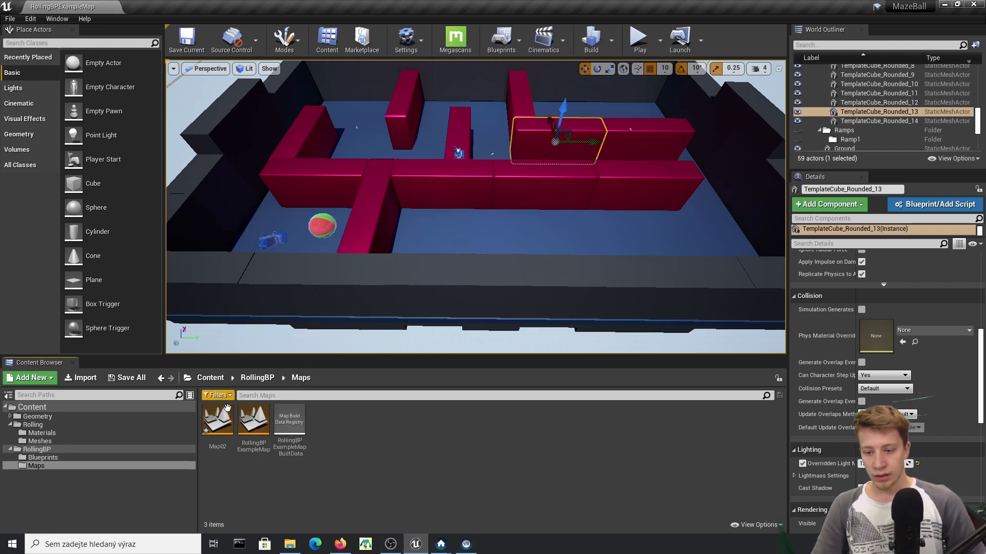
Reopen NextLevel_BP, set the Open Level node's Level Name to Map02, compile and close the blueprint
left_click(211, 377)
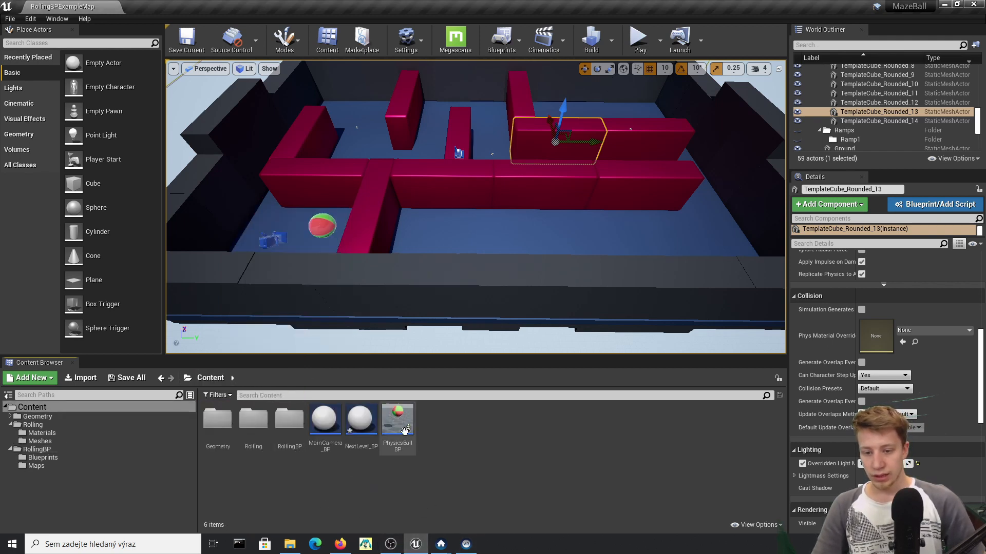
double_click(361, 421)
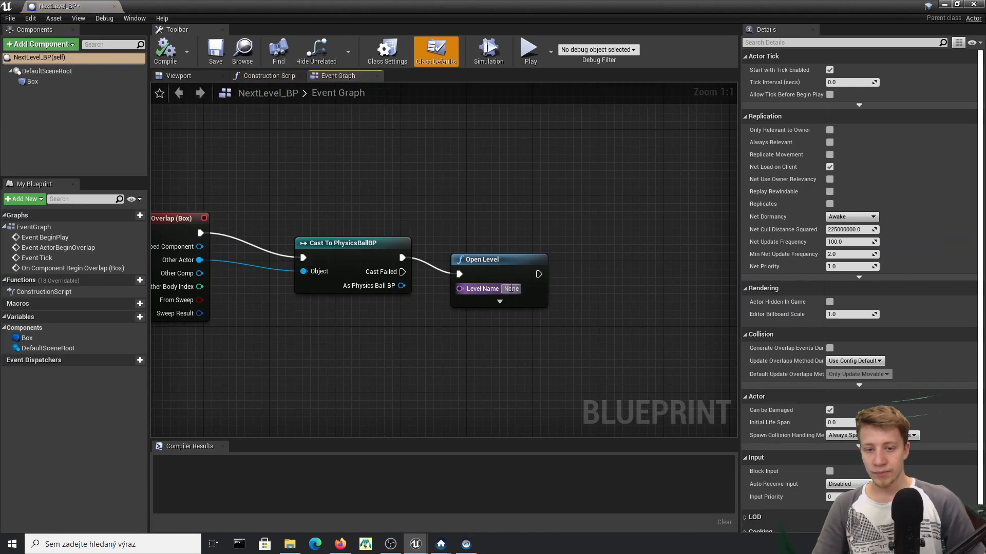
left_click(511, 288)
key("ctrl+v")
left_click(573, 282)
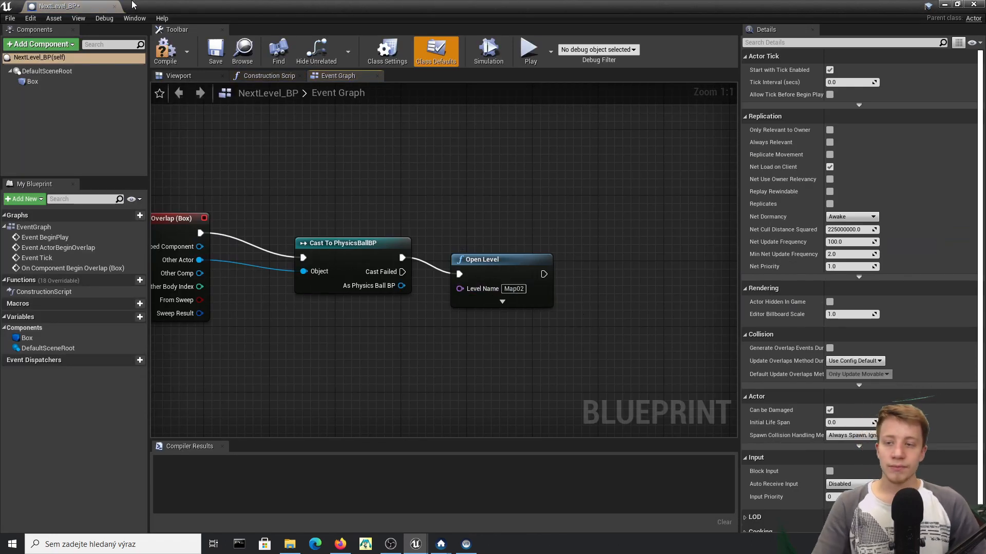
left_click(169, 53)
left_click(972, 5)
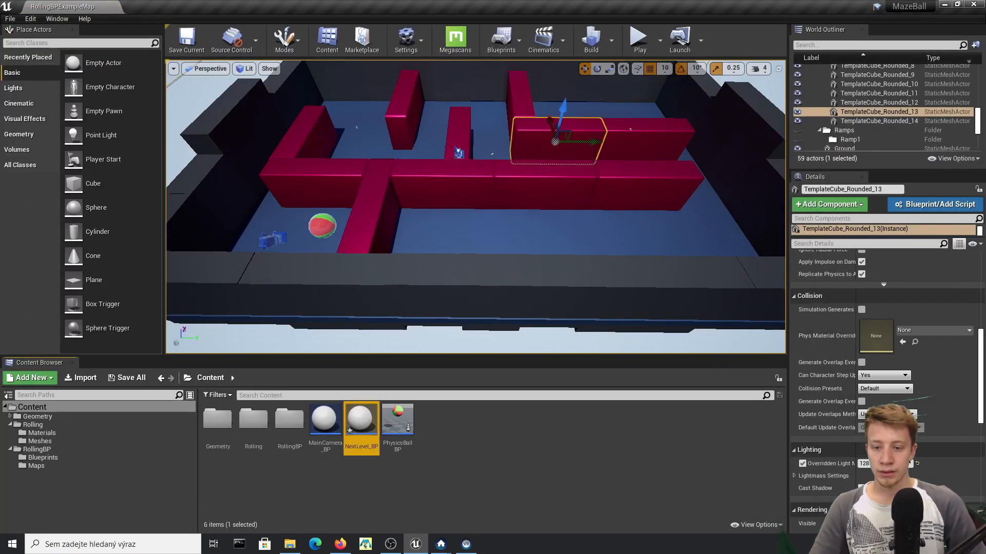
Place a NextLevel_BP actor in the maze near the end of the long central wall and activate the Scale tool
right_click_drag(392, 231, 392, 329)
left_click_drag(362, 425, 691, 80)
right_click_drag(691, 79, 713, 15)
right_click_drag(680, 193, 632, 165)
key("r")
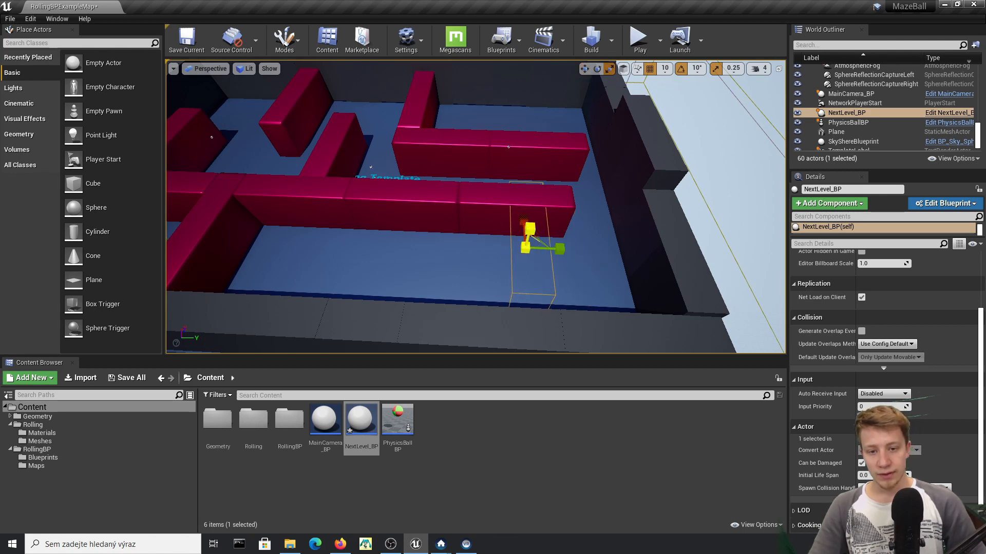
Open NextLevel_BP in its 3D component view and compile it
double_click(357, 420)
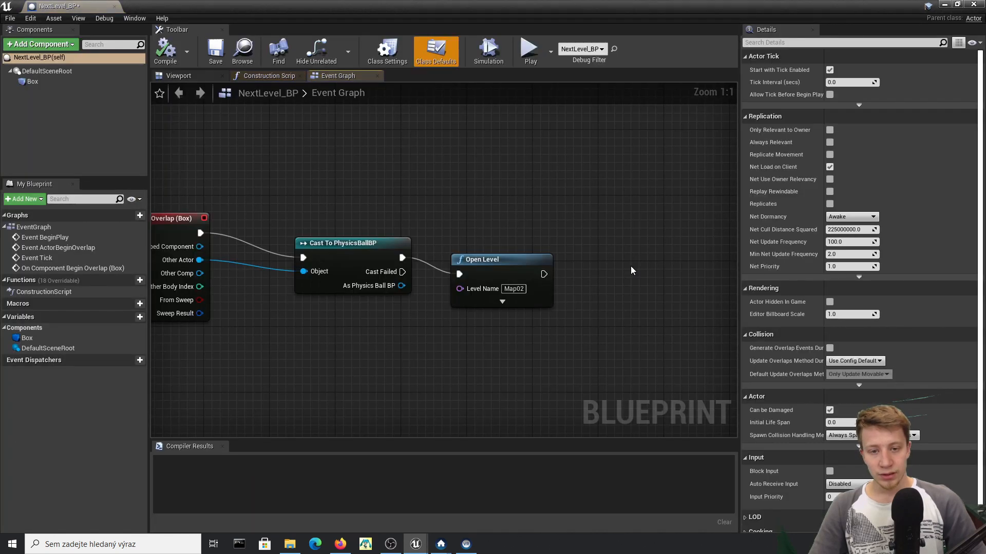
left_click(180, 76)
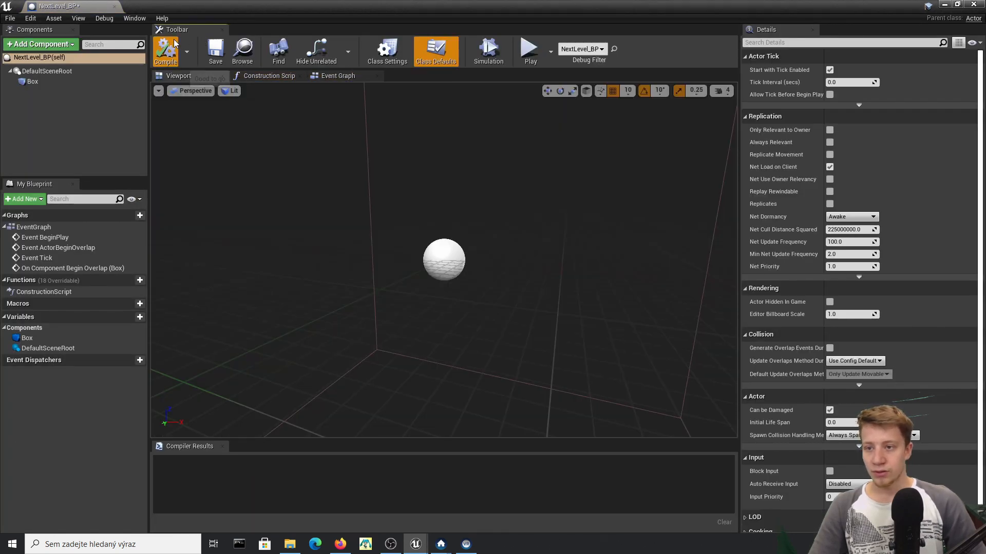
left_click(165, 50)
left_click(41, 44)
scroll(18, 230, "down", 5)
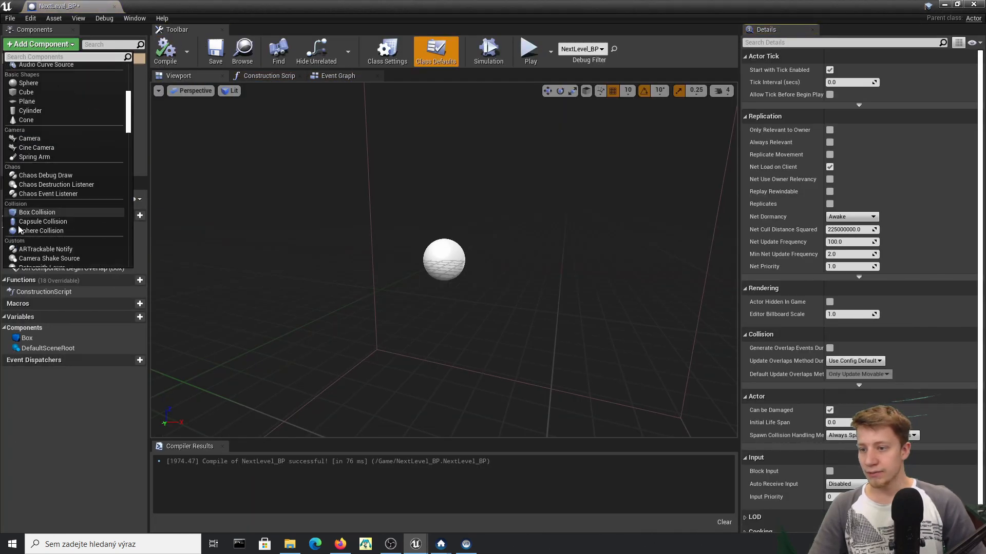
scroll(19, 226, "down", 5)
left_click(71, 422)
Set the Box collision component's Line Thickness to 50.0 in NextLevel_BP and compile the blueprint
left_click(48, 83)
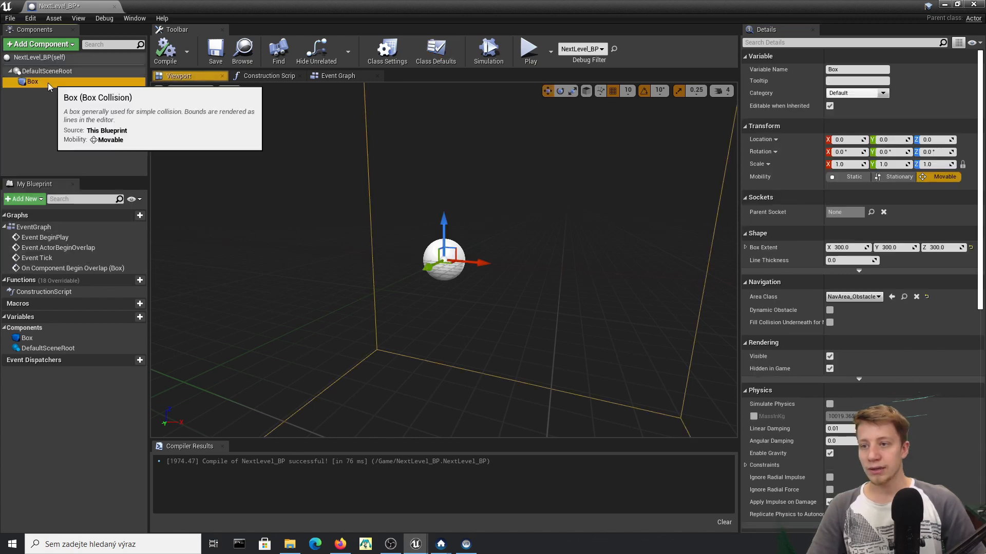
scroll(864, 238, "down", 3)
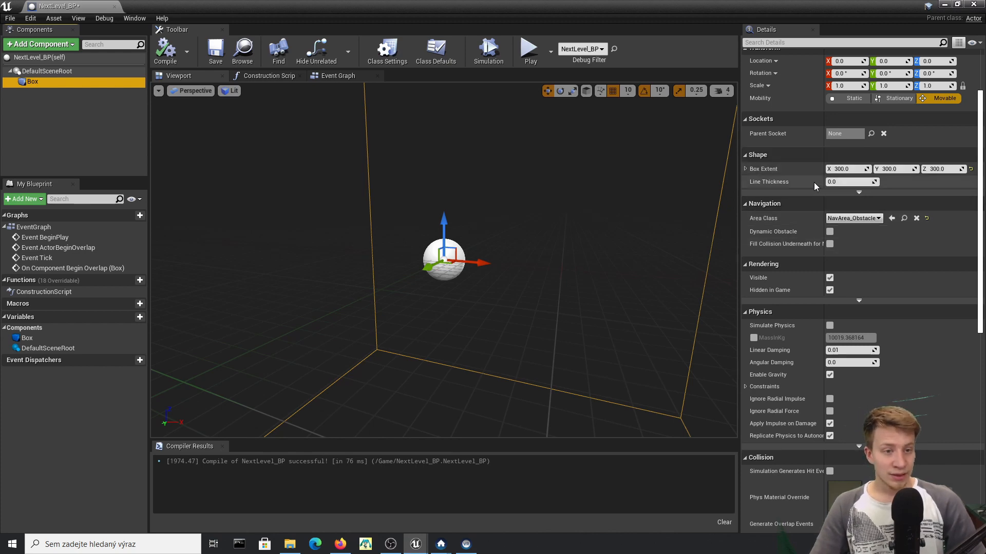
mouse_move(832, 181)
left_mouse_down()
mouse_move(893, 181)
mouse_move(835, 180)
left_mouse_up()
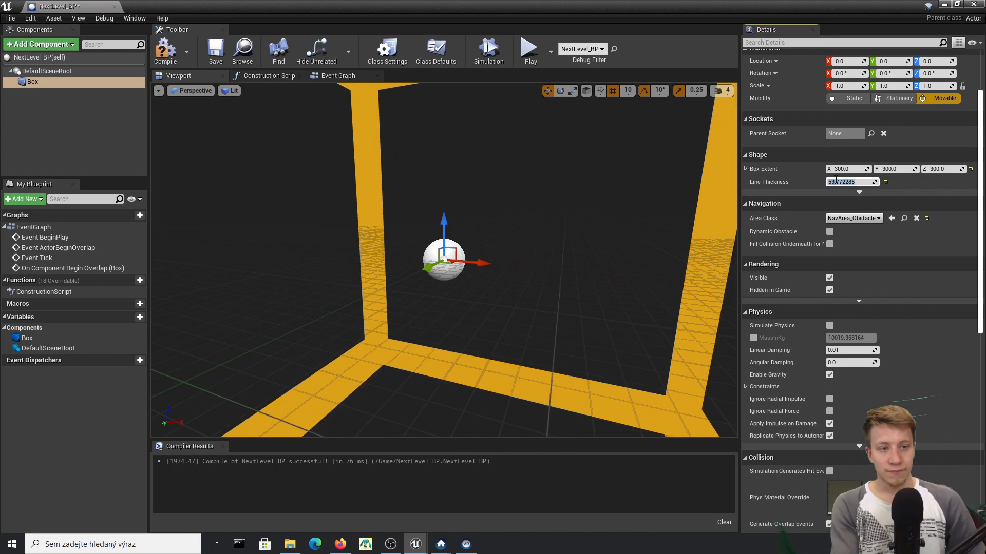
key("Return")
left_click_drag(554, 6, 553, 342)
right_click_drag(527, 230, 555, 215)
left_click_drag(555, 215, 577, 220)
right_click_drag(581, 222, 518, 221)
double_click(708, 350)
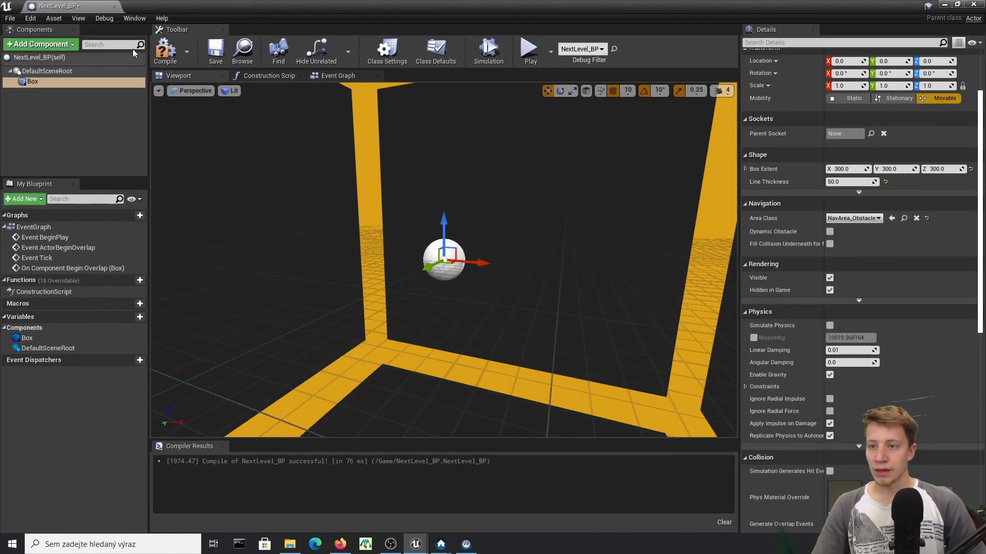
left_click(170, 54)
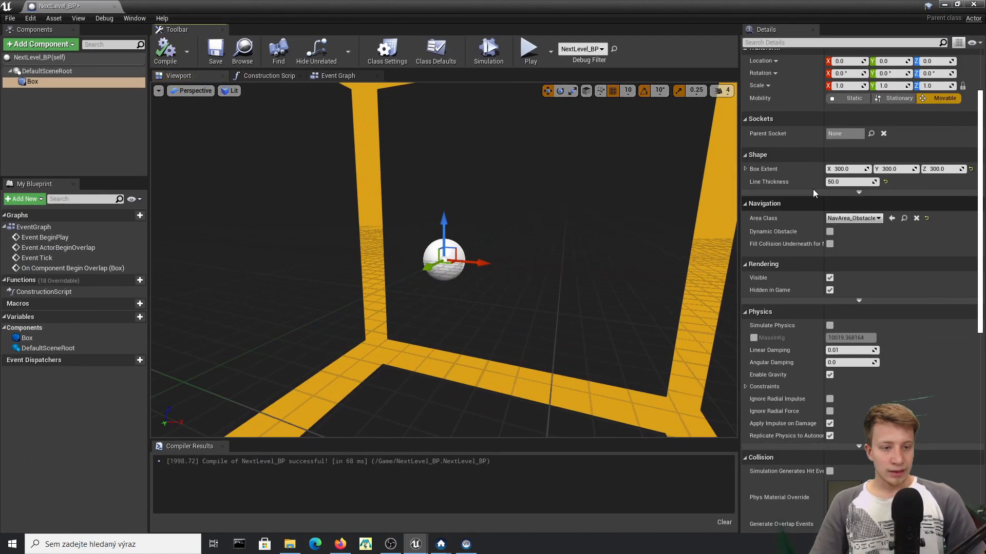
Turn off Hidden in Game for NextLevel_BP's Box collision component
scroll(819, 281, "down", 8)
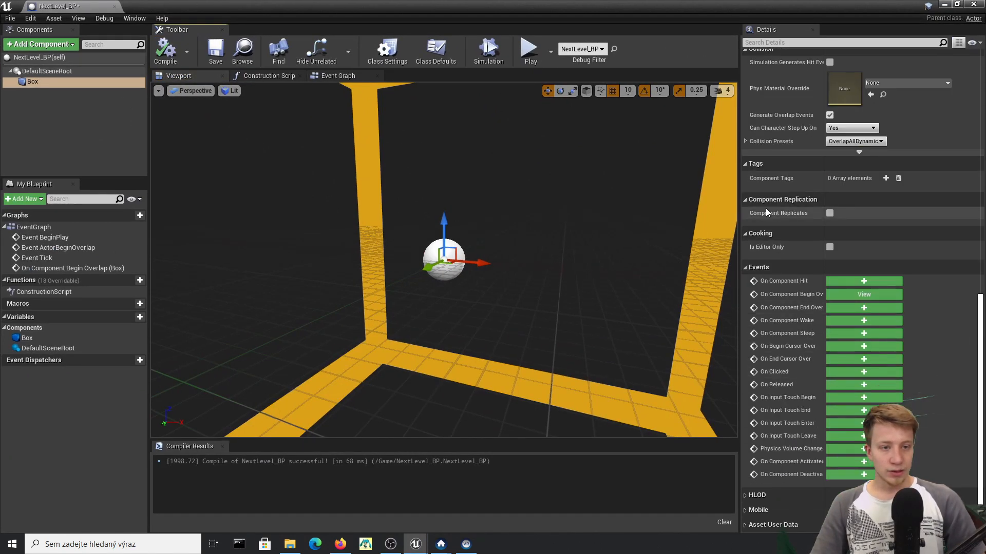
scroll(834, 354, "up", 9)
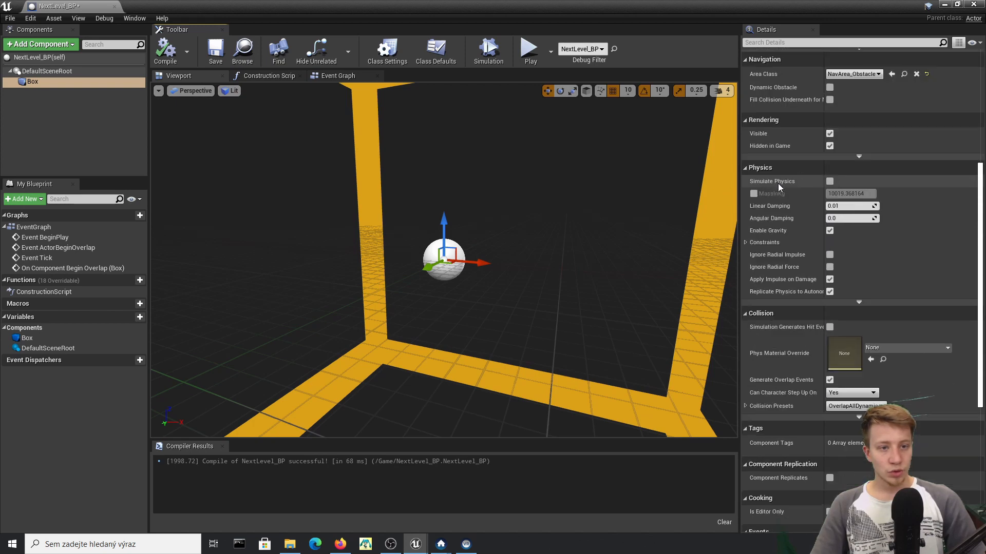
scroll(778, 183, "down", 1)
left_click(830, 129)
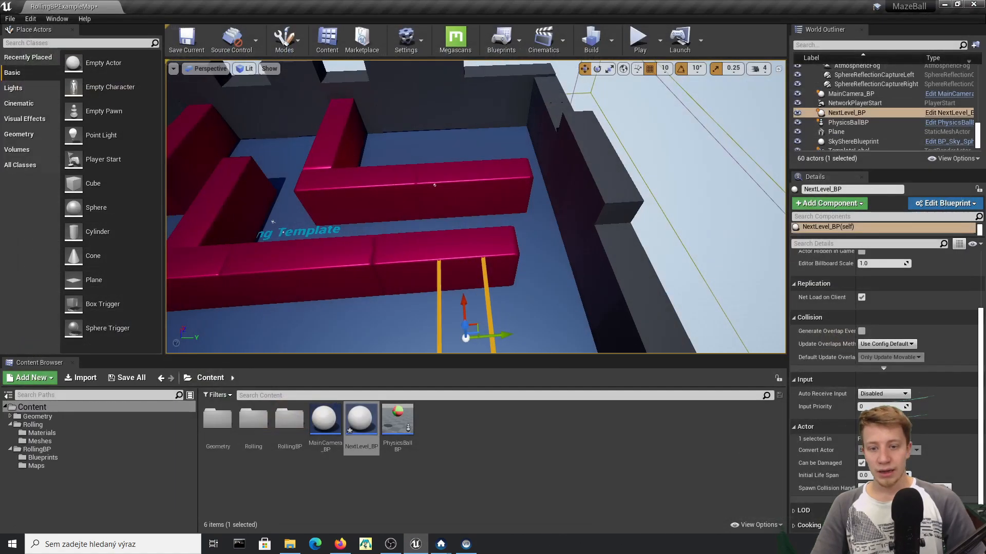
Open the Map02 level from the RollingBP Maps folder, saving all pending content changes
right_click_drag(475, 206, 391, 247)
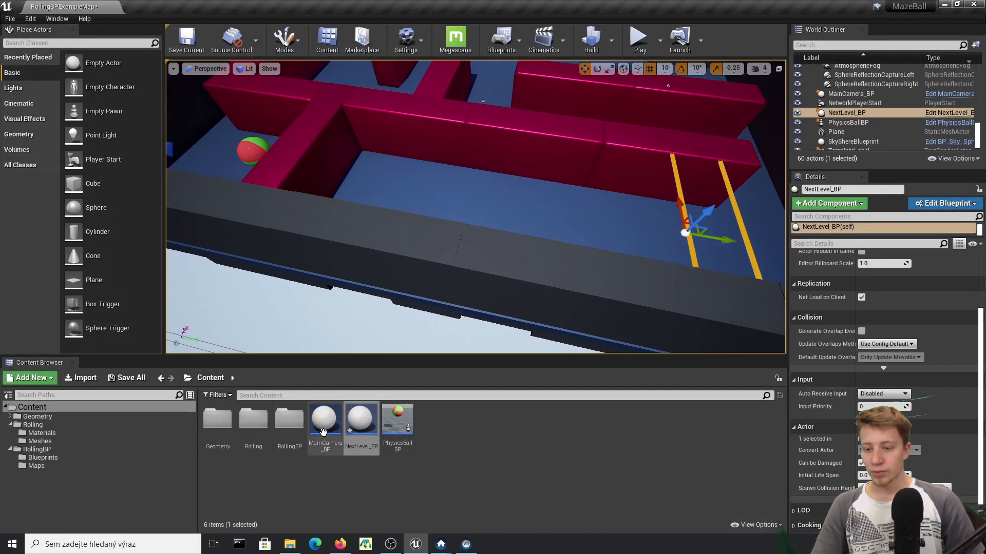
double_click(288, 421)
left_click(254, 426)
double_click(254, 426)
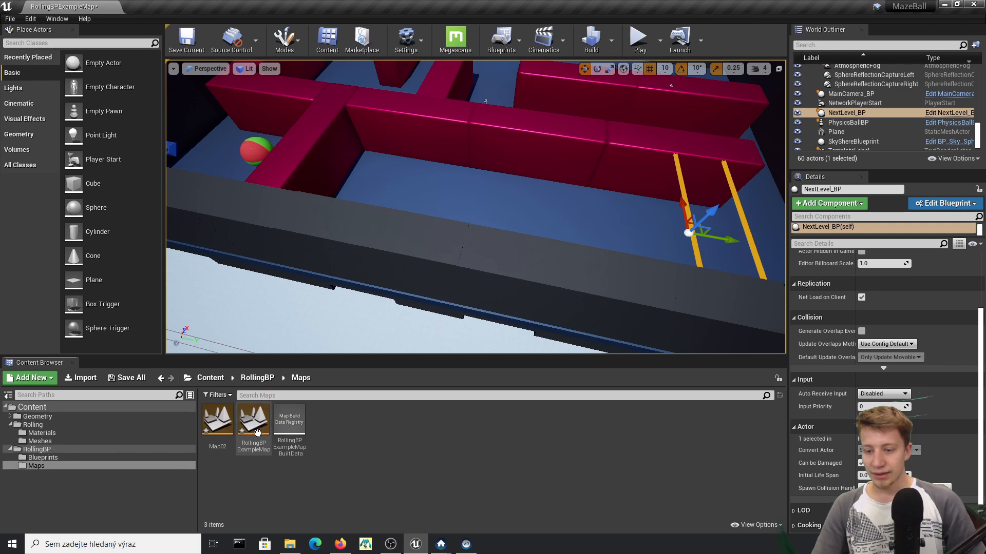
double_click(217, 418)
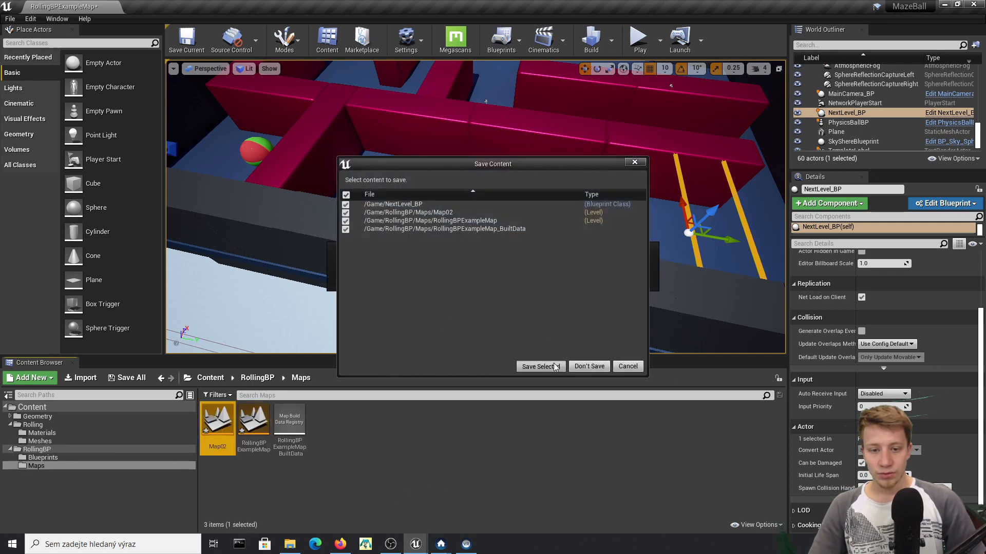
left_click(554, 367)
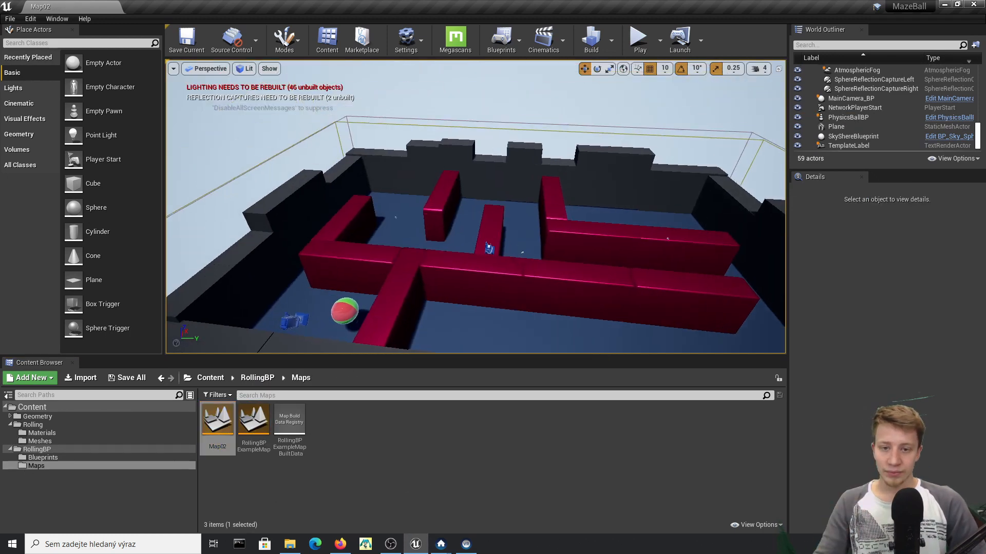
Delete the two wall blocks that form the L-shaped corner above the ball in Map02
right_click_drag(475, 206, 513, 259)
left_click(243, 185)
left_click(244, 144, "ctrl")
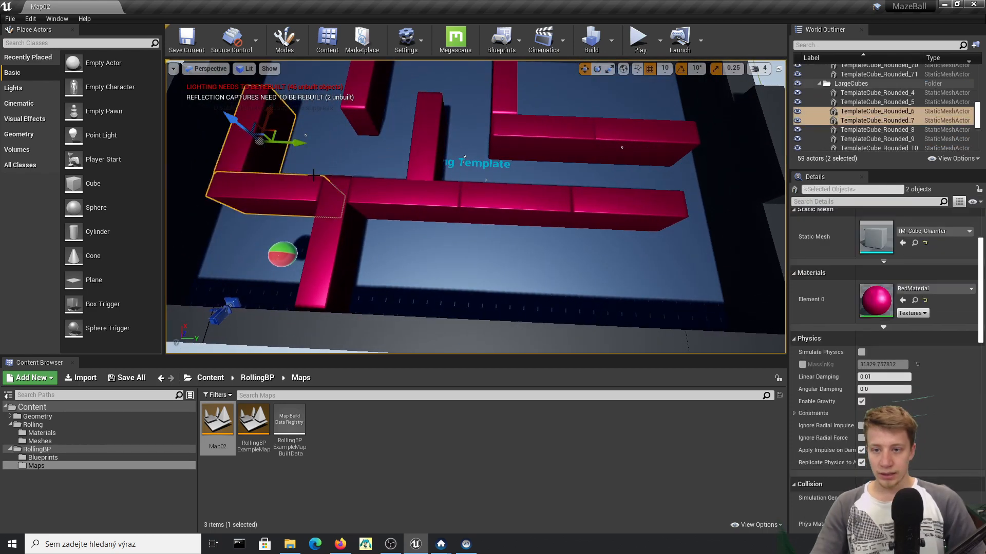
key("Delete")
Move the short inner wall to the maze's far side and turn the central wall's leftmost block to stand beside the ball
left_click(429, 150)
left_click_drag(432, 129, 438, 72)
left_click(406, 198)
key("e")
left_click_drag(462, 203, 411, 246)
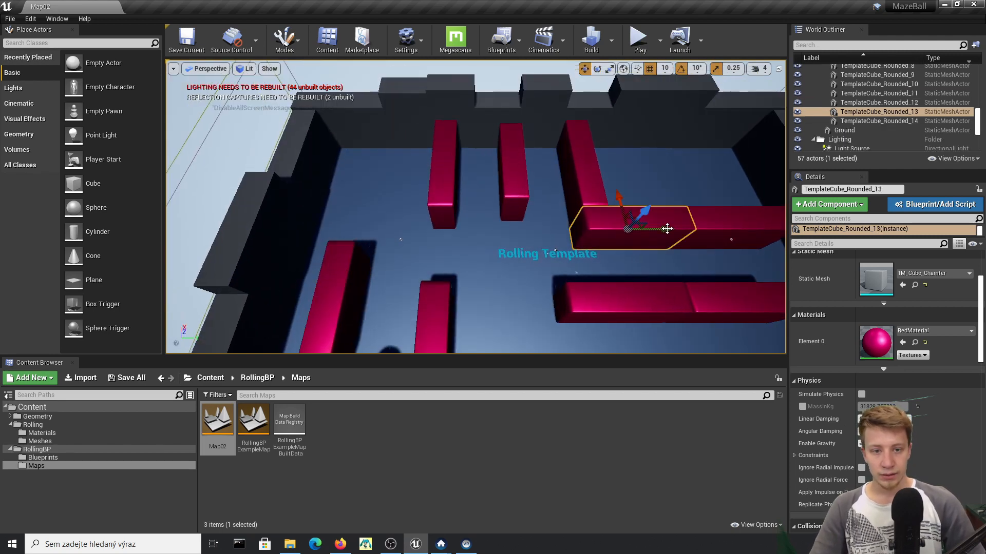
Move the horizontal block adjoining the far-side wall across the maze to close off the area above the ball
left_click_drag(667, 229, 443, 253)
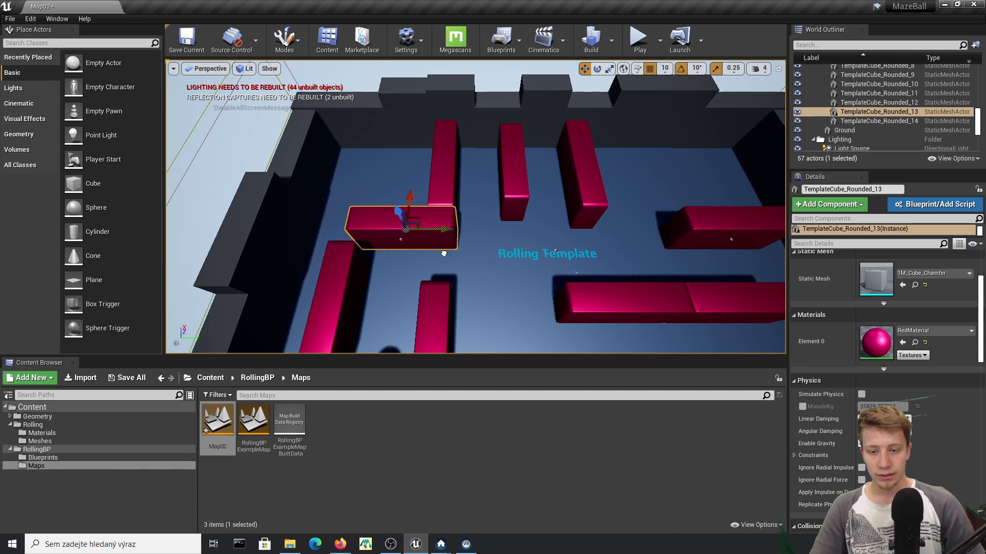
left_click_drag(424, 195, 429, 236)
right_click_drag(625, 141, 606, 205)
scroll(625, 141, "down", 6)
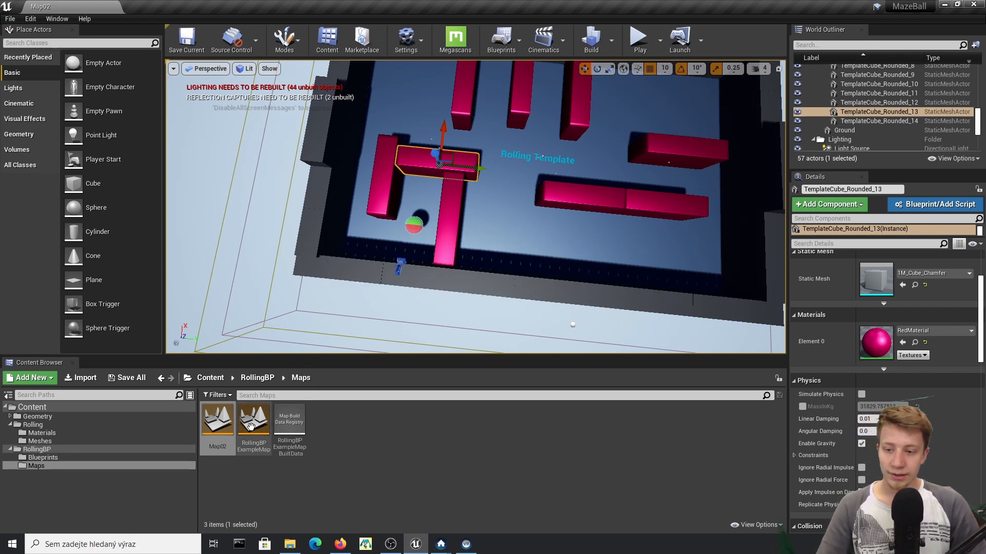
Reopen the RollingBPExampleMap level from the Maps folder and save it
double_click(289, 426)
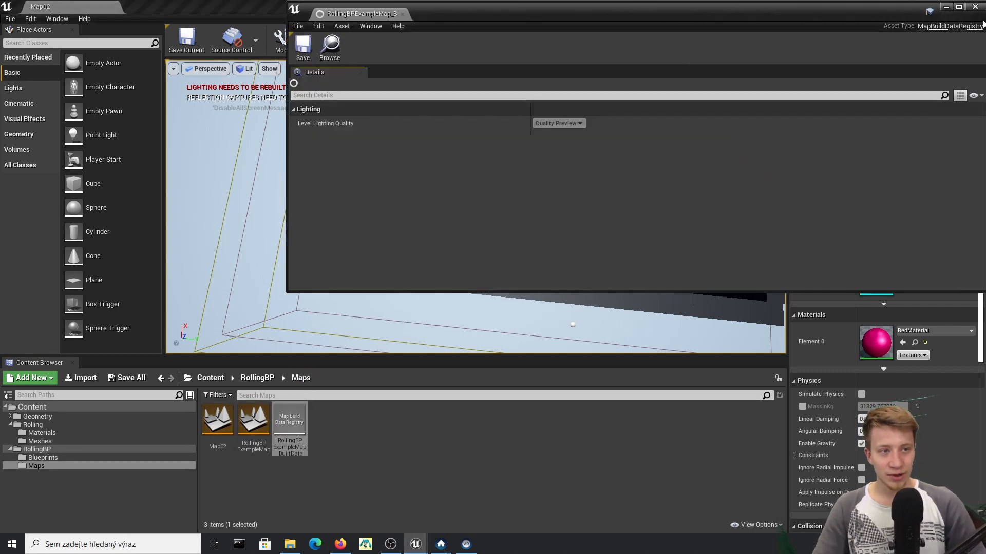
left_click(975, 7)
double_click(253, 426)
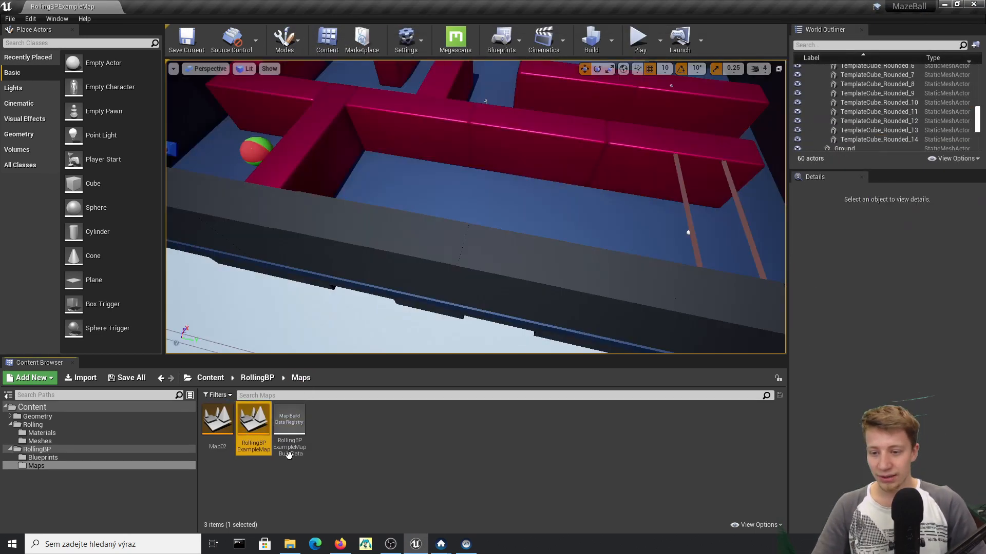
key("s")
right_click_drag(472, 284, 421, 233)
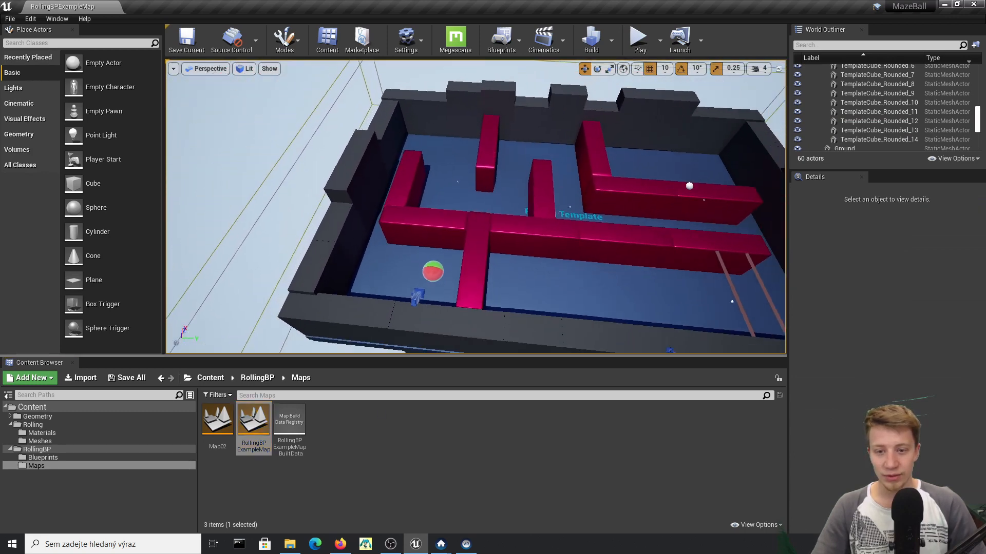
right_click_drag(690, 185, 621, 280)
right_click(496, 256)
left_click(423, 282)
key("ctrl+s")
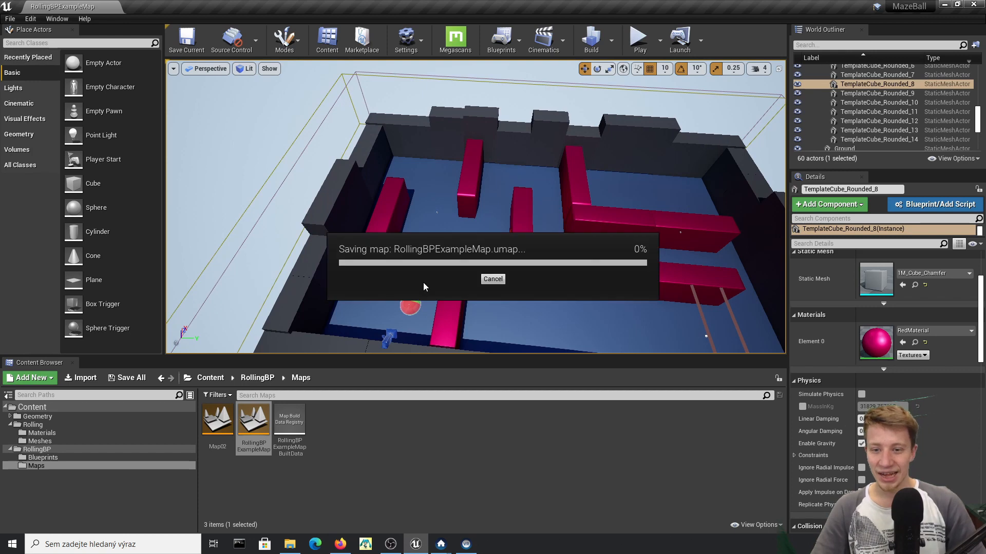
Play the maze in the mobile preview, roll the ball into the NextLevel_BP box, and end the preview
right_click_drag(556, 332, 533, 279)
left_click(532, 279)
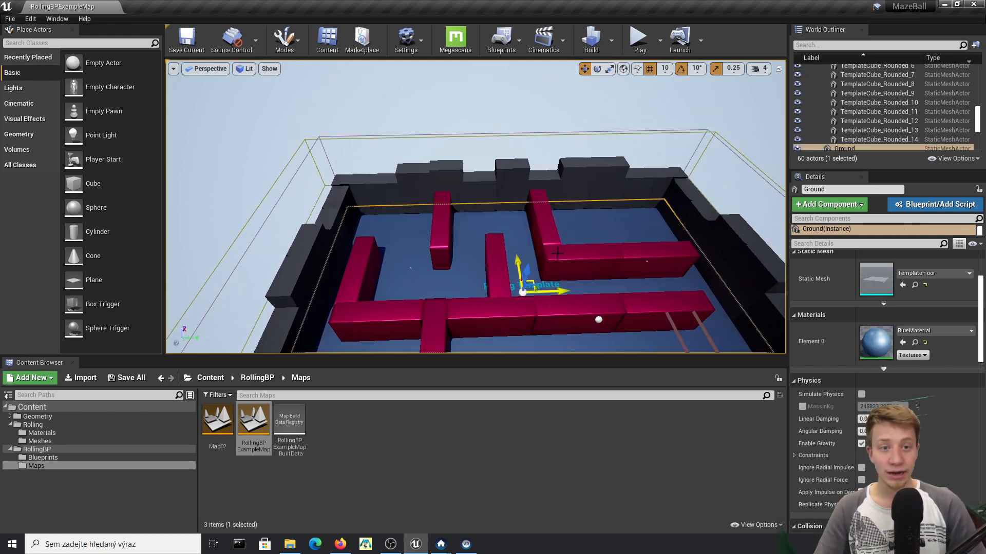
left_click(659, 41)
left_click(713, 83)
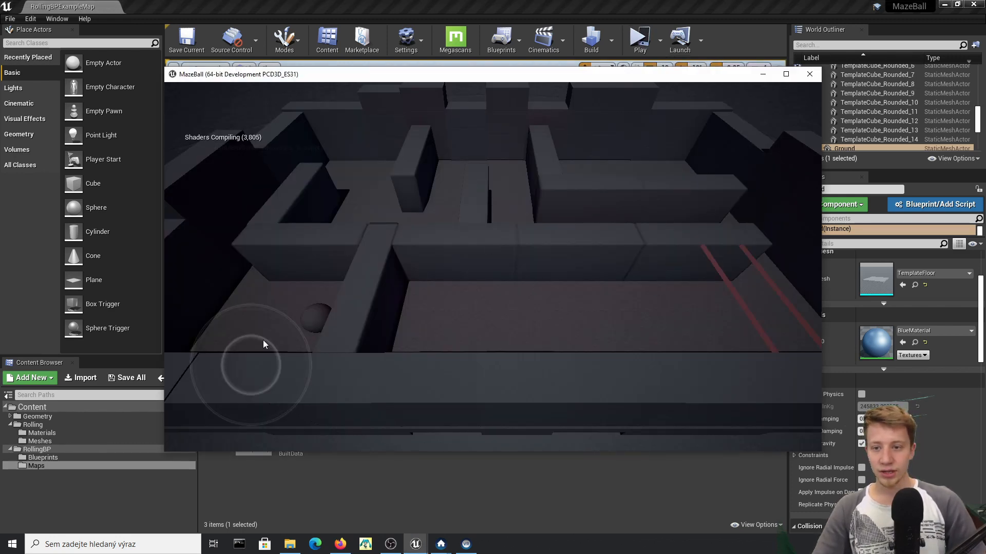
left_click_drag(264, 340, 164, 401)
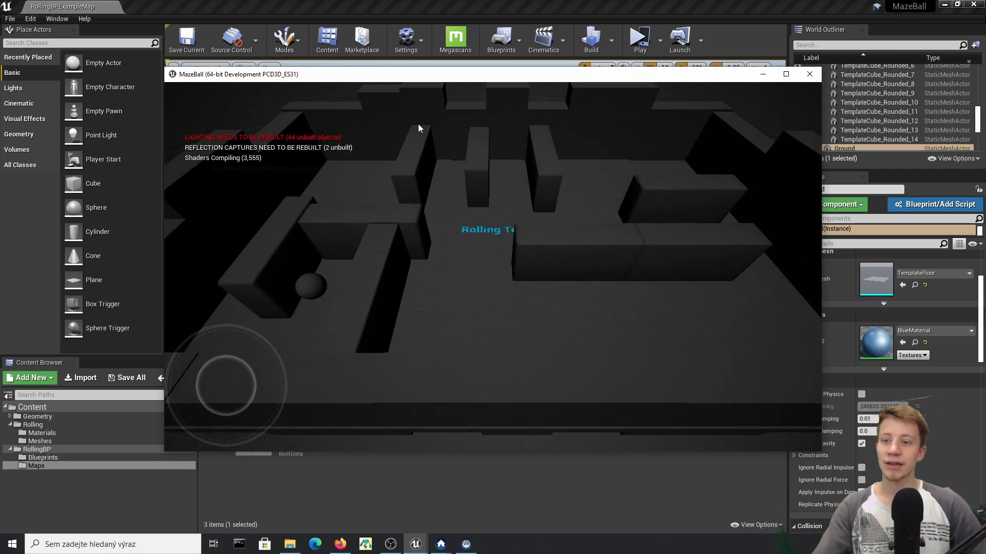
key("Escape")
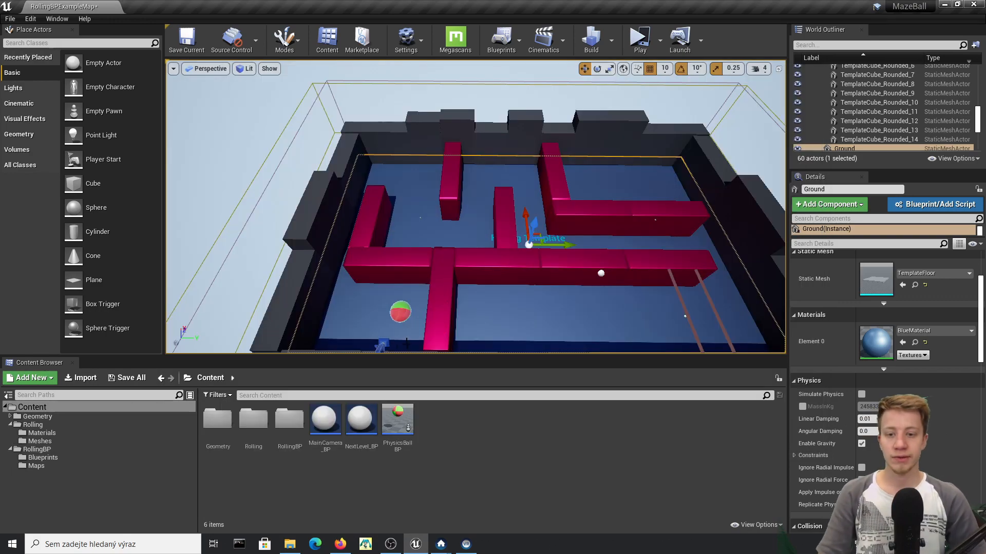
Open the PhysicsBallBP blueprint from the ball actor in a maximized editor and compile it
left_click(400, 311)
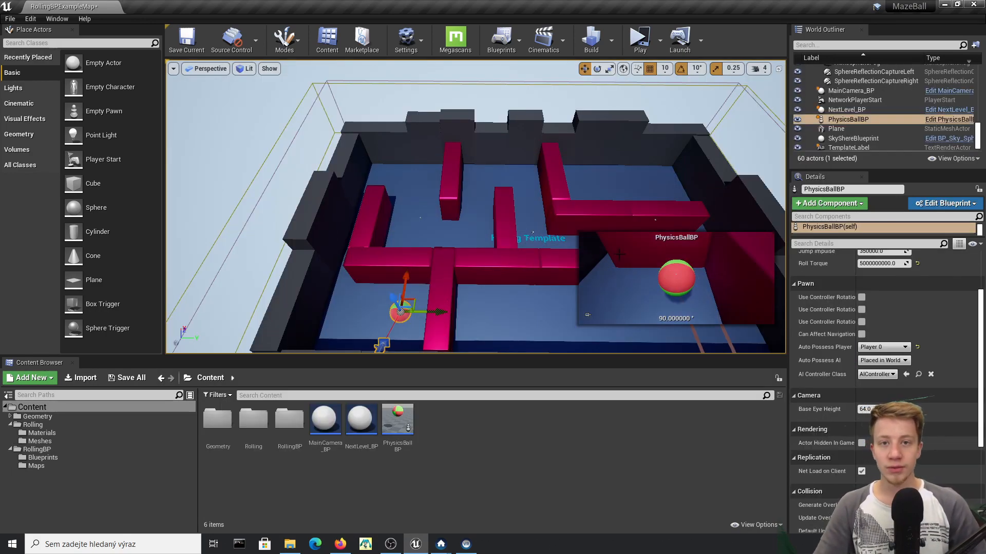
left_click(701, 40)
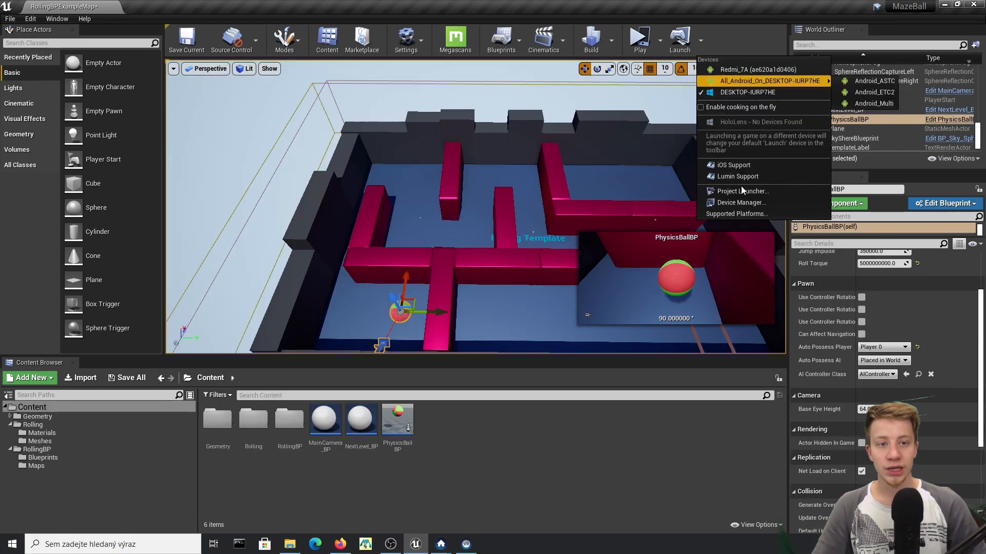
left_click(938, 121)
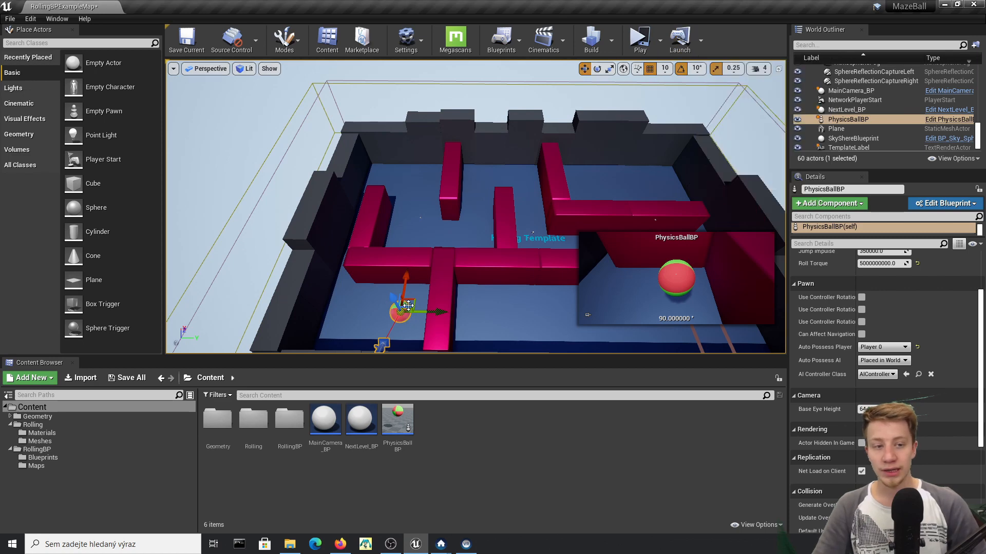
left_click(939, 120)
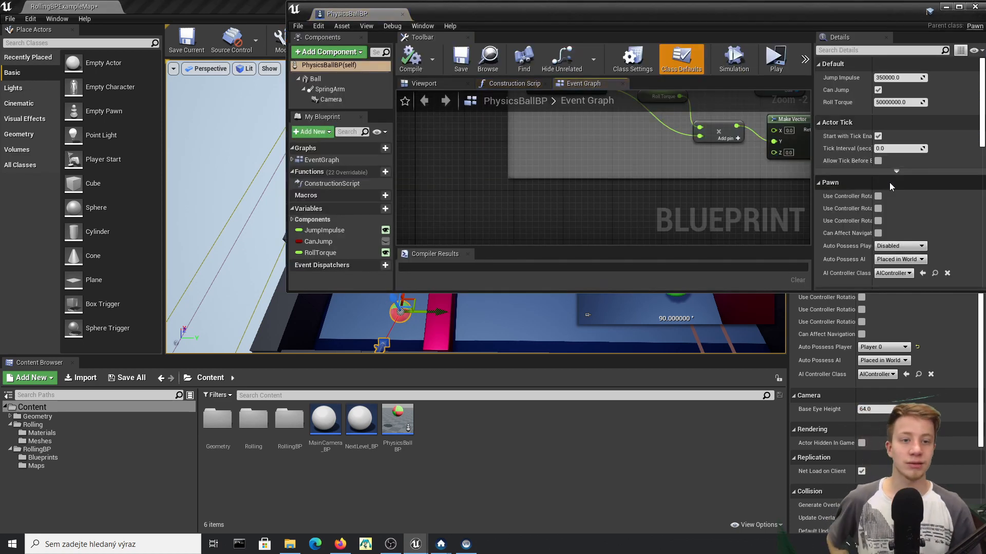
double_click(526, 16)
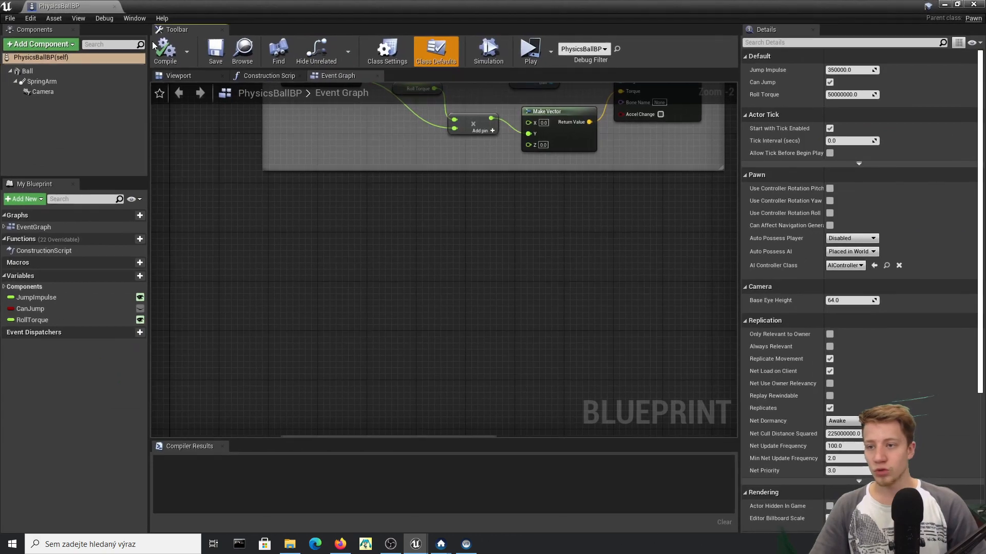
left_click(173, 56)
Examine the roll left/right and roll forwards/backwards input nodes in PhysicsBallBP's event graph
right_click_drag(222, 87, 282, 361)
right_click_drag(406, 223, 422, 259)
left_click(355, 159)
right_click_drag(464, 165, 435, 117)
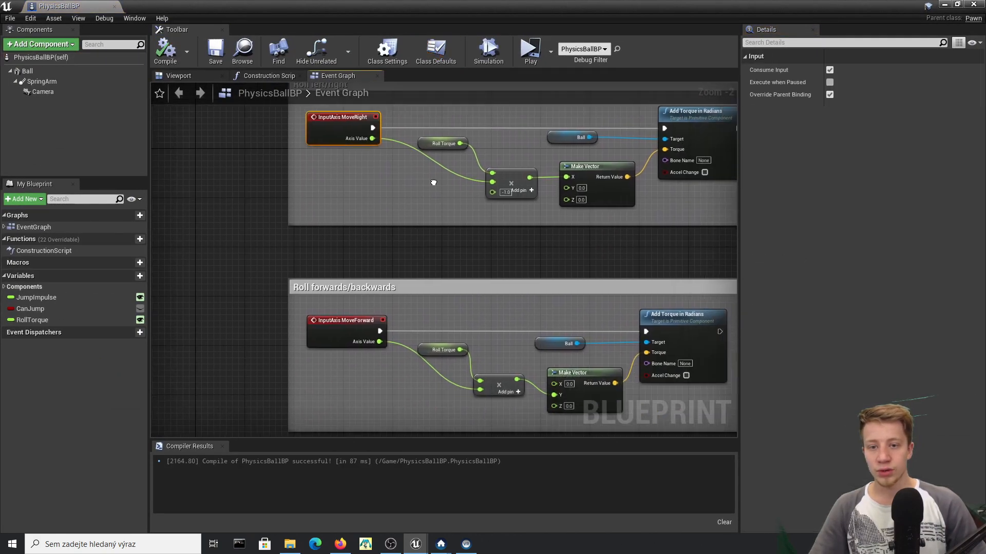
left_click(352, 322)
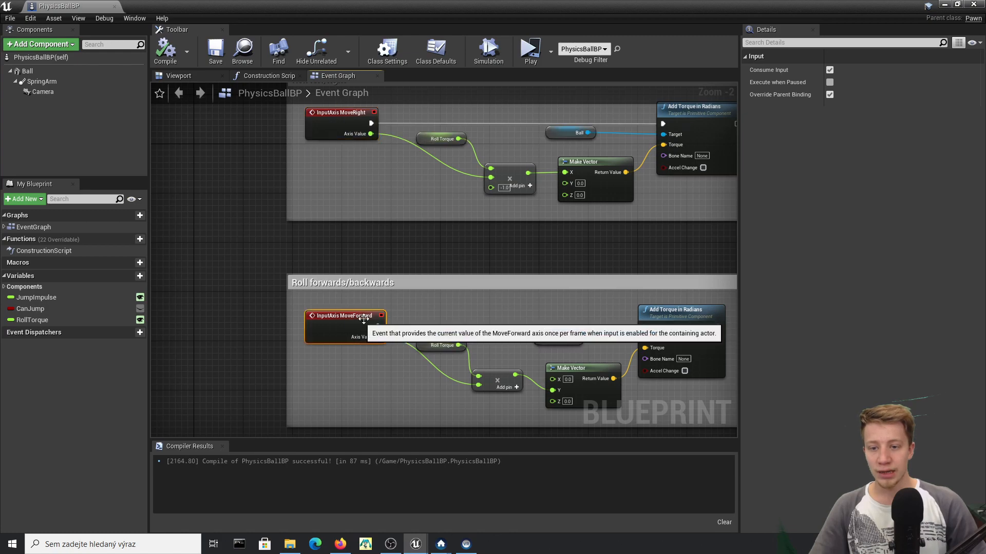
right_click_drag(462, 291, 485, 303)
right_click_drag(581, 243, 503, 310)
right_click_drag(227, 254, 388, 201)
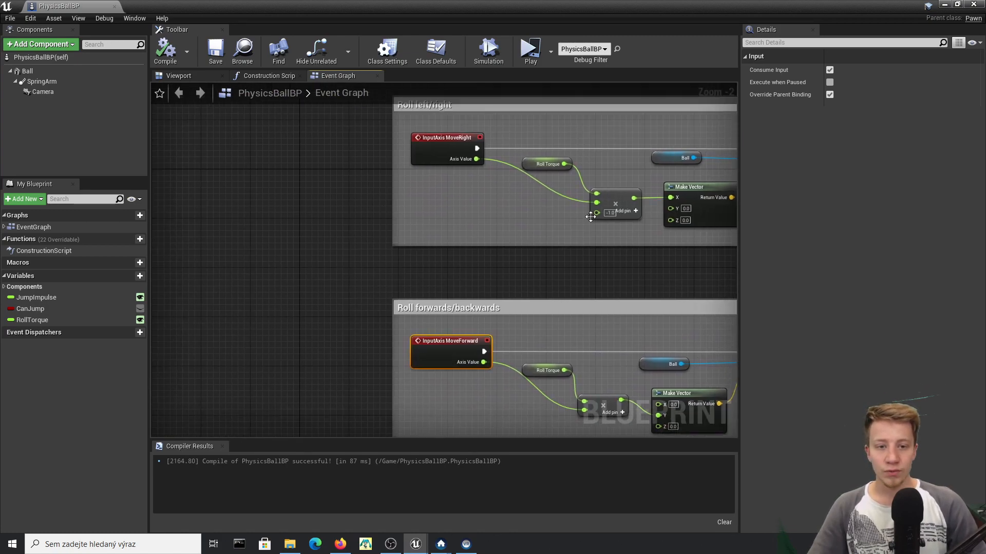
right_click_drag(587, 217, 574, 230)
Add an Event Tick node beside the roll comment boxes and connect a Sequence node to its execution output
right_click(275, 251)
type("evente")
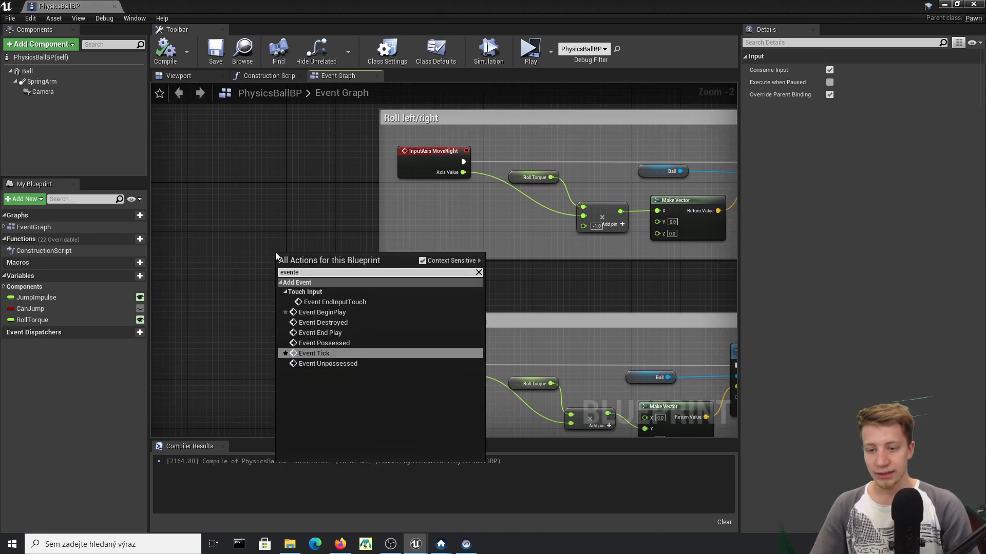
key("Return")
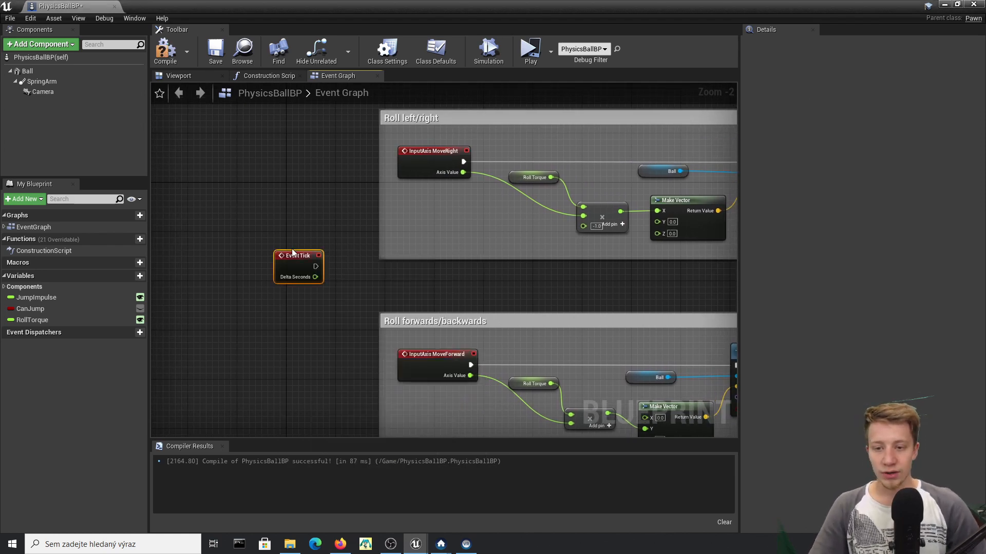
left_click_drag(323, 268, 426, 269)
left_click_drag(334, 272, 436, 286)
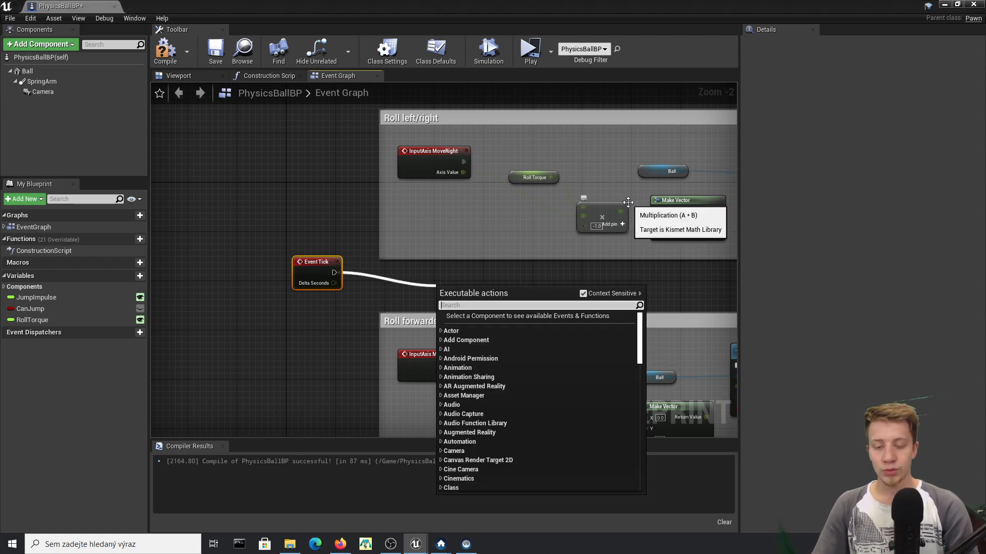
type("sequ")
key("Return")
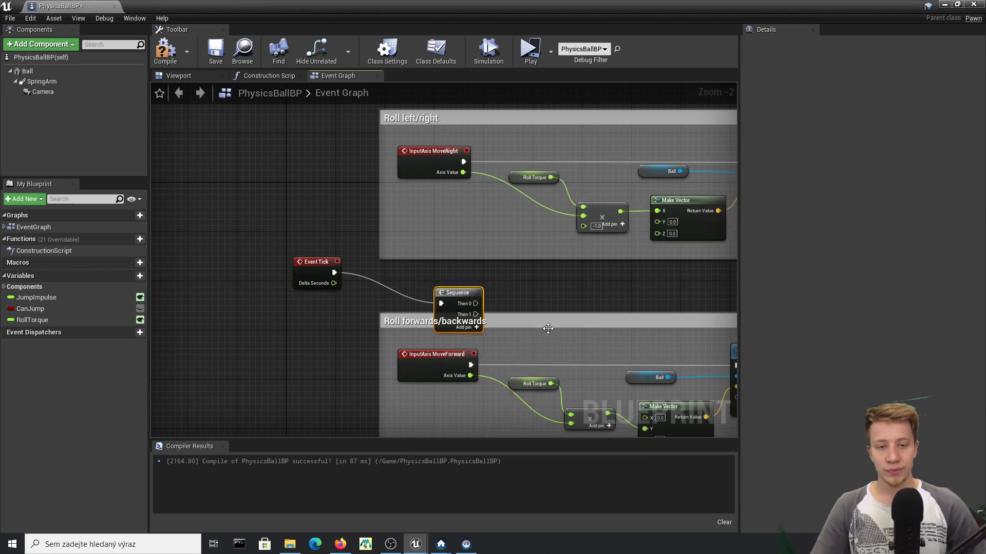
Connect Sequence output Then 0 to the left/right Add Torque in Radians node and Then 1 to the forwards/backwards one
left_click_drag(467, 303, 565, 161)
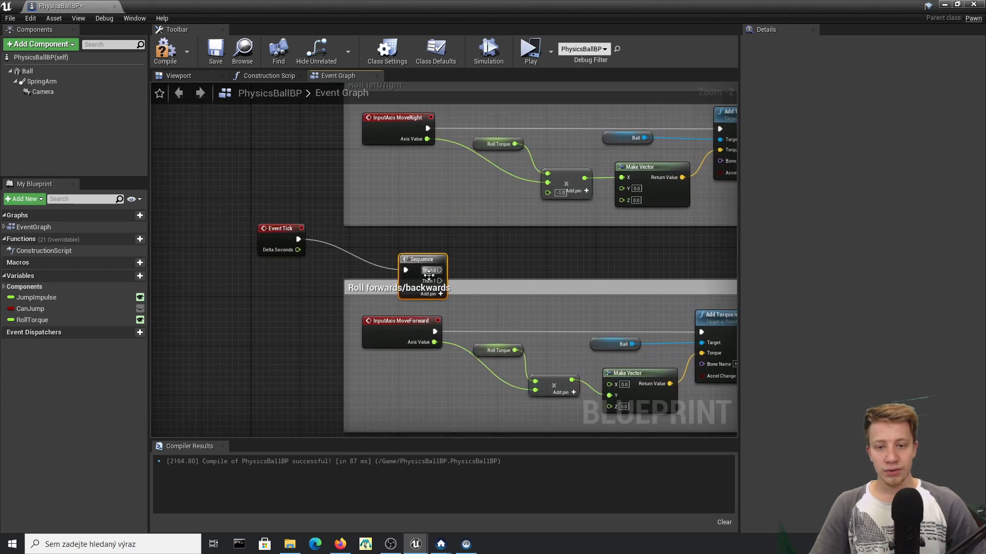
left_click_drag(429, 274, 719, 129)
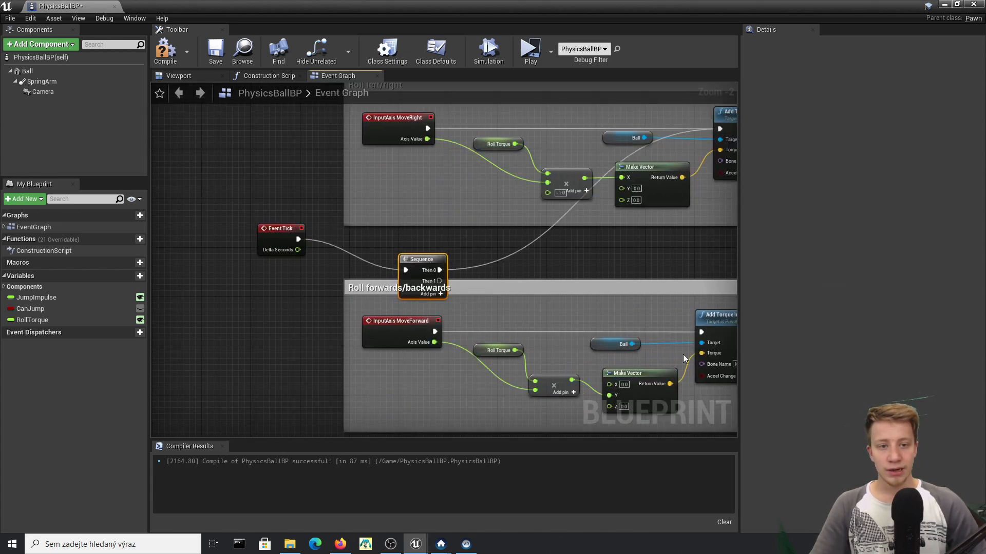
left_click_drag(701, 332, 376, 244)
Delete the InputAxis MoveRight and MoveForward nodes, compile the blueprint, and align the Sequence node with Event Tick
left_click(399, 124)
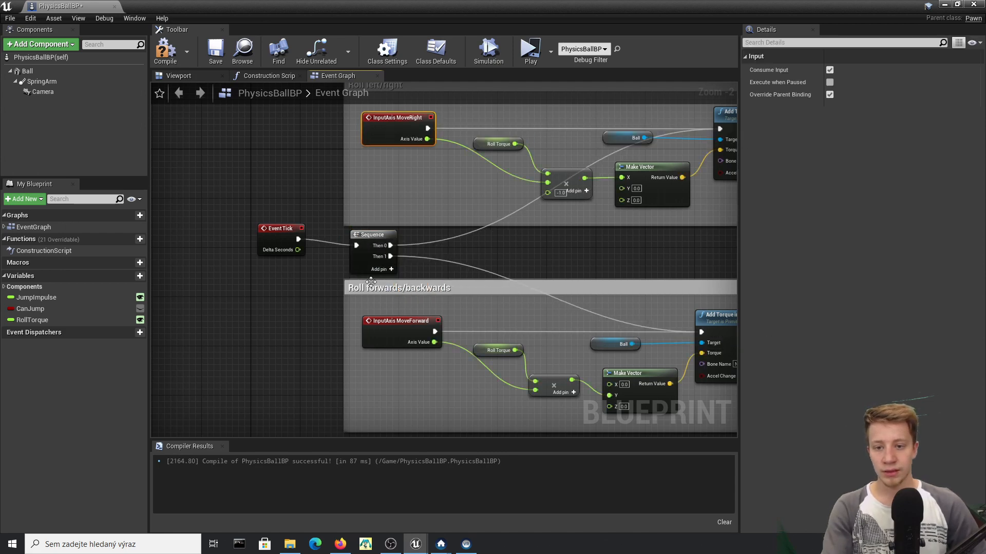
key("Delete")
left_click(396, 325)
key("Delete")
key("F7")
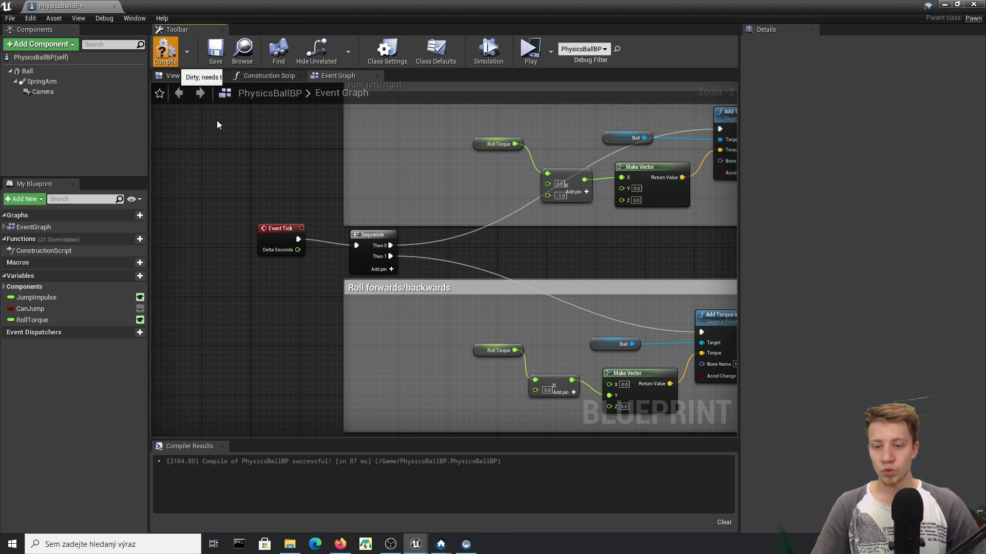
left_click_drag(380, 233, 378, 227)
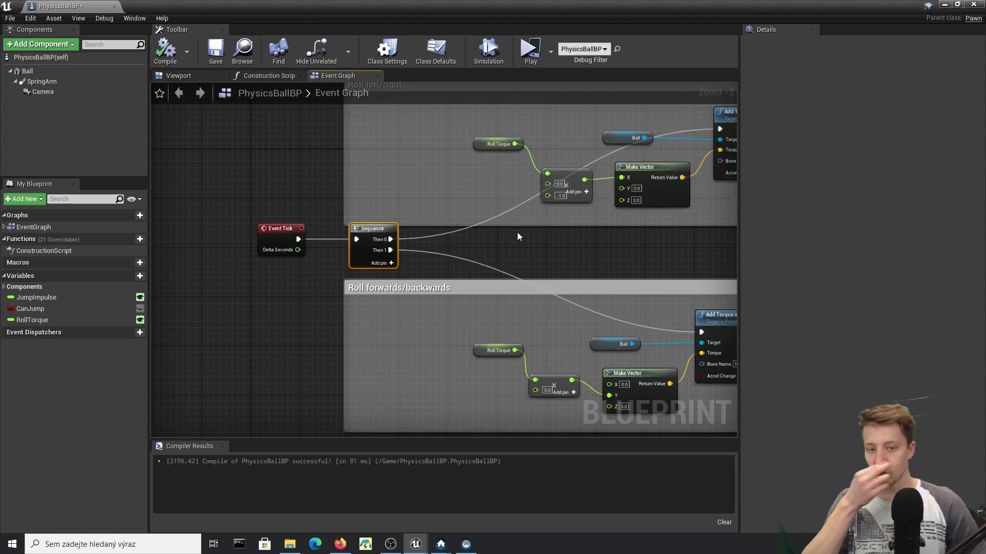
Add a Get Player Controller node in the empty graph area above Event Tick
right_click_drag(603, 320, 619, 227)
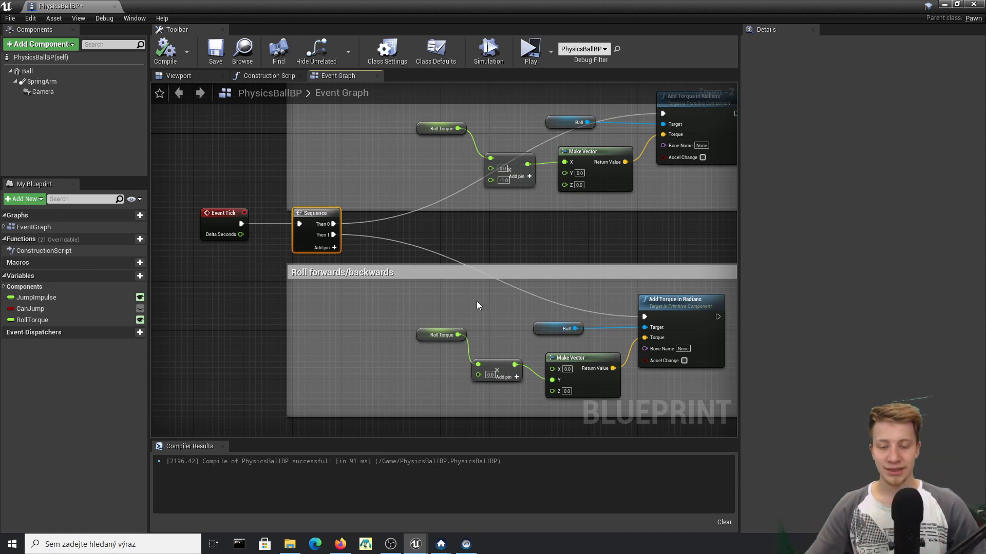
right_click_drag(405, 239, 413, 231)
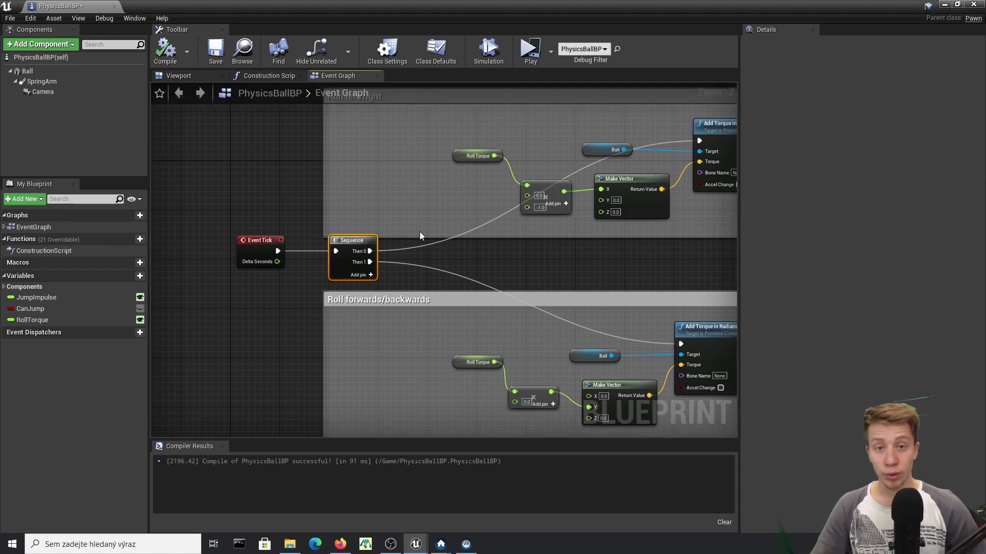
right_click_drag(382, 195, 430, 192)
right_click(428, 181)
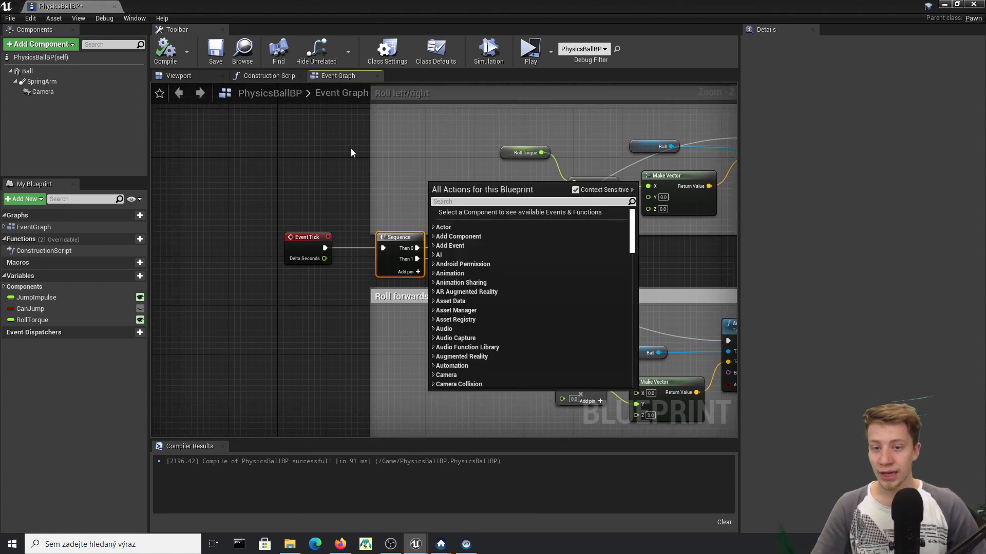
right_click(300, 149)
right_click(300, 149)
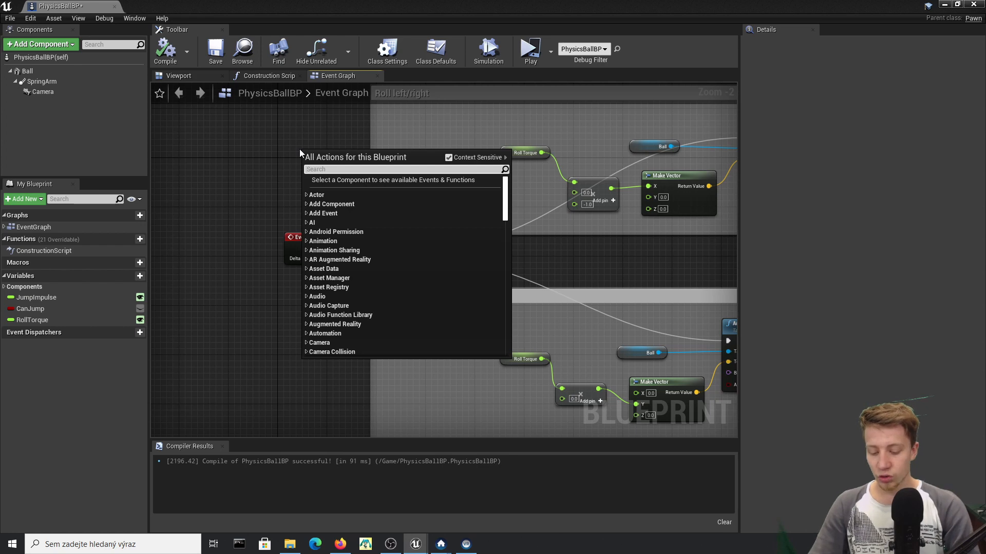
type("get playerco")
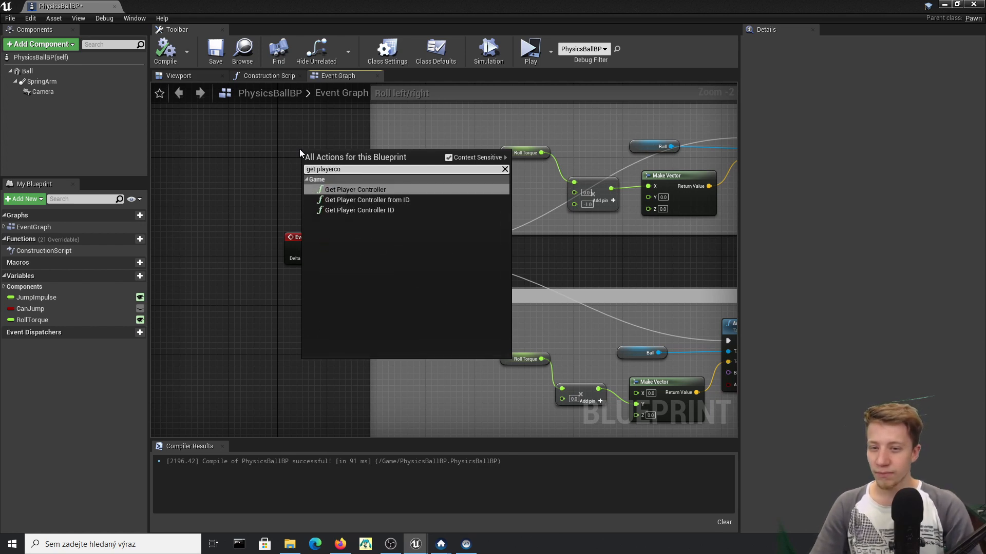
key("Return")
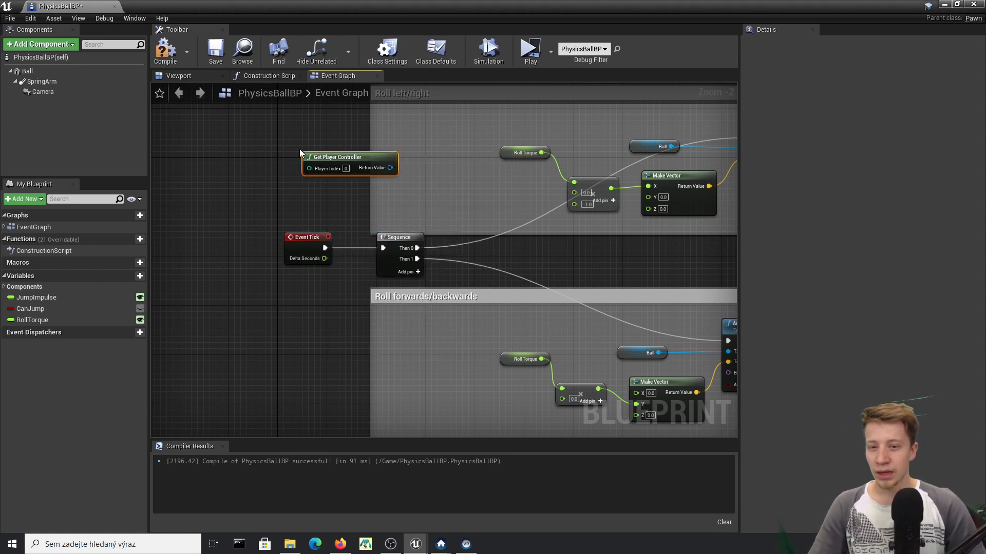
Add a Get Input Motion State node fed by the player controller and place both nodes above Event Tick and Sequence
left_click_drag(391, 167, 451, 196)
type("g")
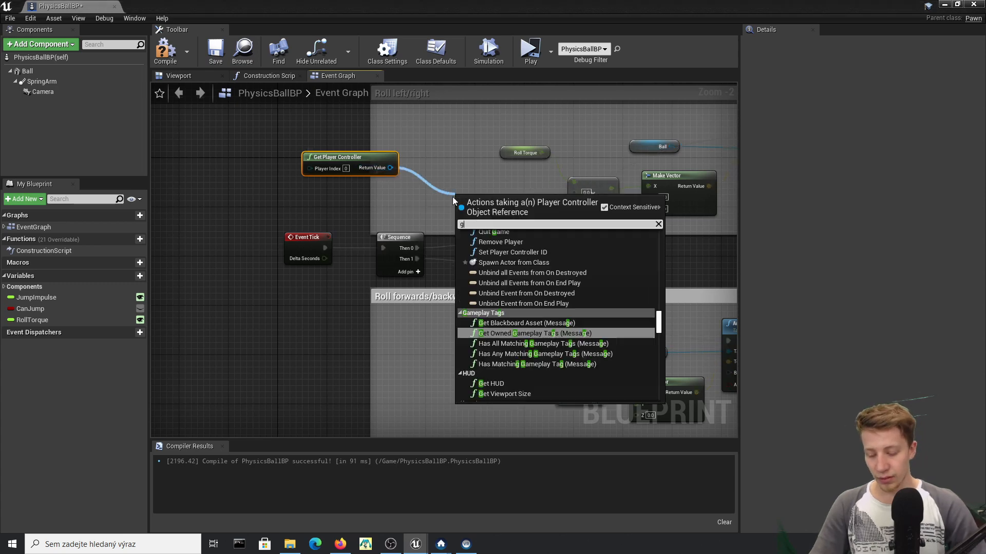
type("et motion")
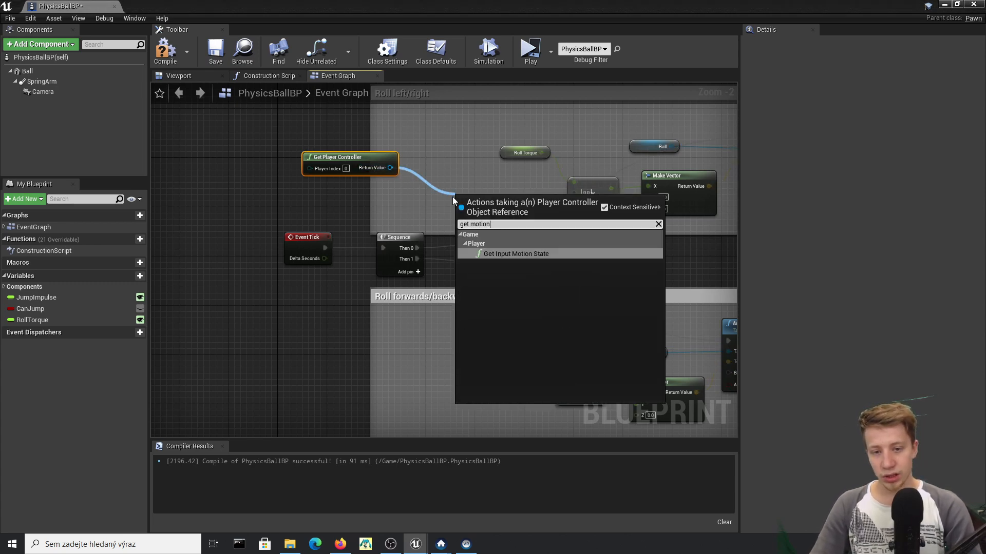
key("Return")
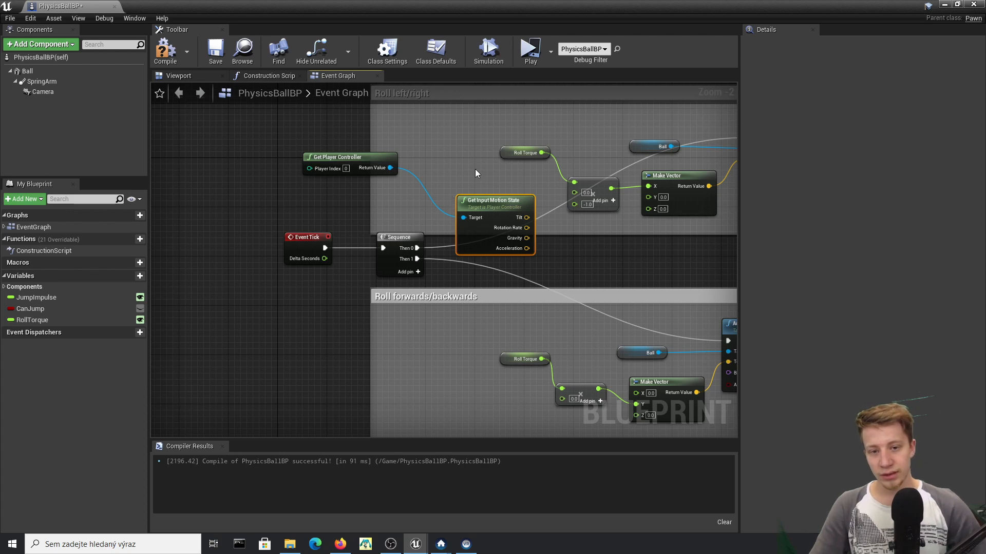
left_click_drag(476, 206, 388, 171)
left_click_drag(447, 141, 371, 181)
left_click_drag(430, 153, 368, 165)
Split the Rotation Rate output and connect its X to the left/right multiply node and its Y to the forwards/backwards one
right_click(420, 191)
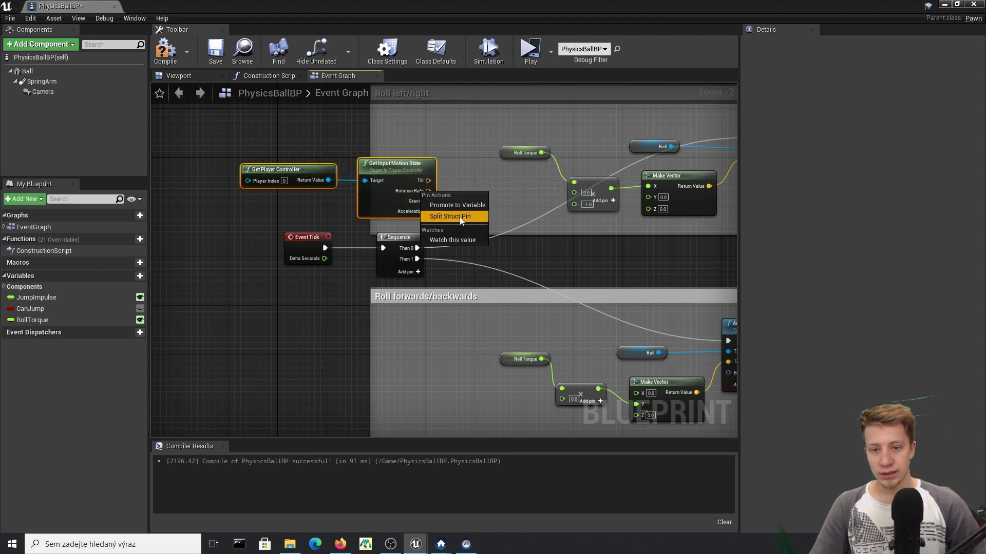
left_click(460, 217)
left_click_drag(428, 193, 508, 191)
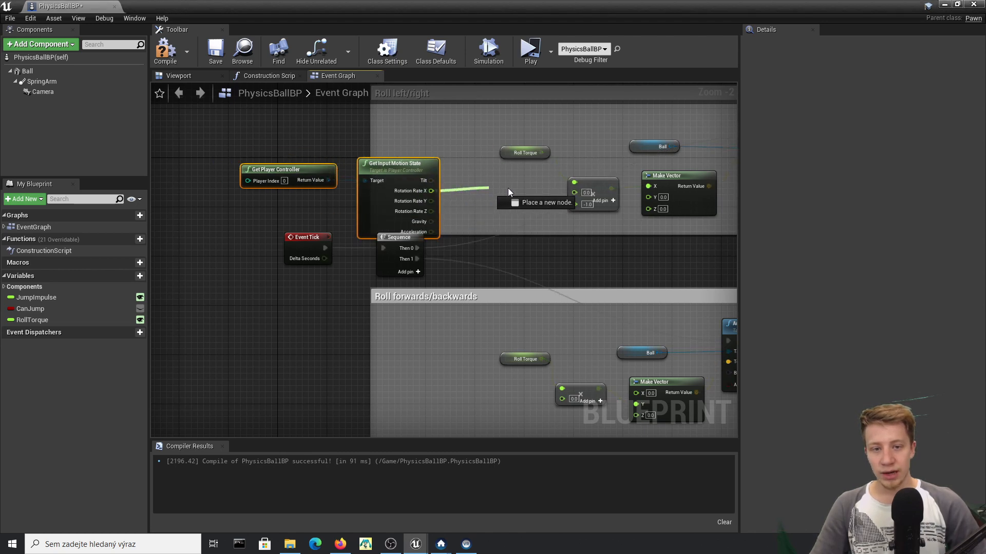
left_click_drag(571, 191, 574, 192)
right_click_drag(678, 201, 564, 182)
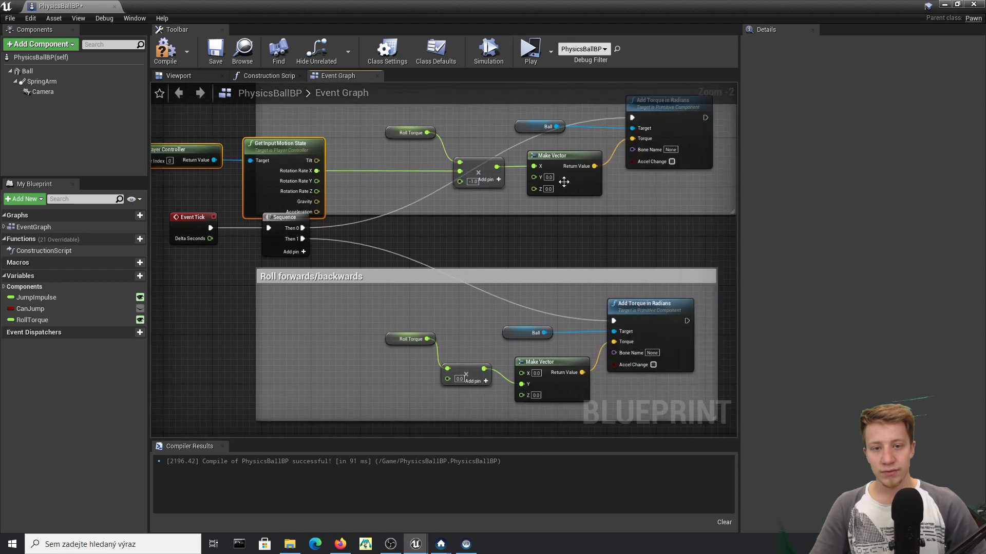
right_click_drag(322, 185, 428, 158)
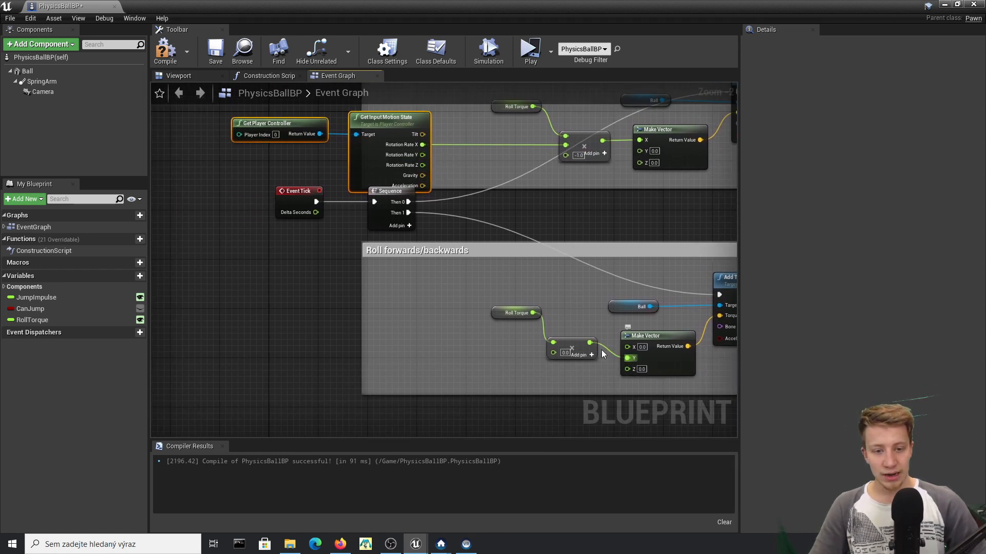
left_click_drag(552, 353, 408, 156)
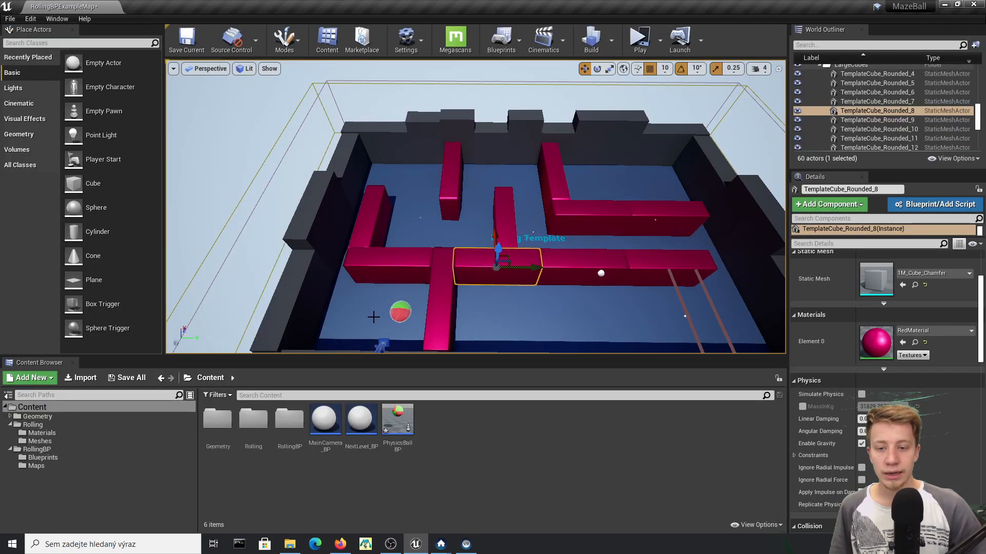
Check the Roll Torque value of the ball actor in the level and reopen the PhysicsBallBP blueprint
left_click(407, 312)
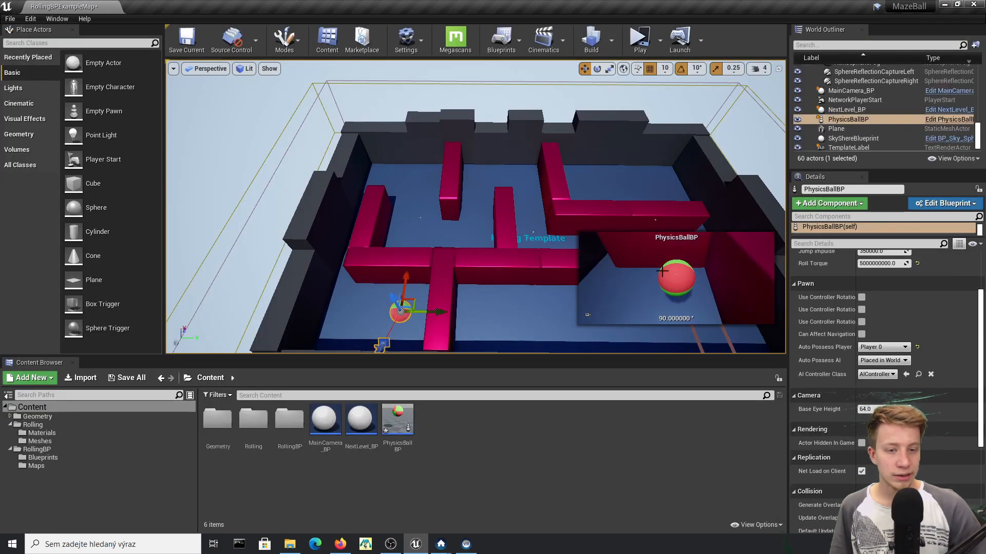
scroll(880, 281, "up", 3)
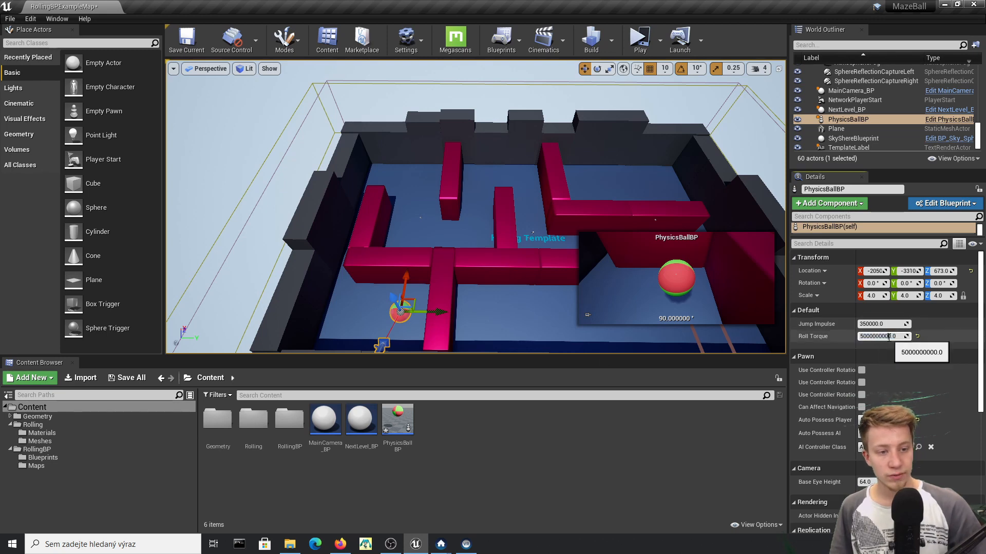
left_click(398, 428)
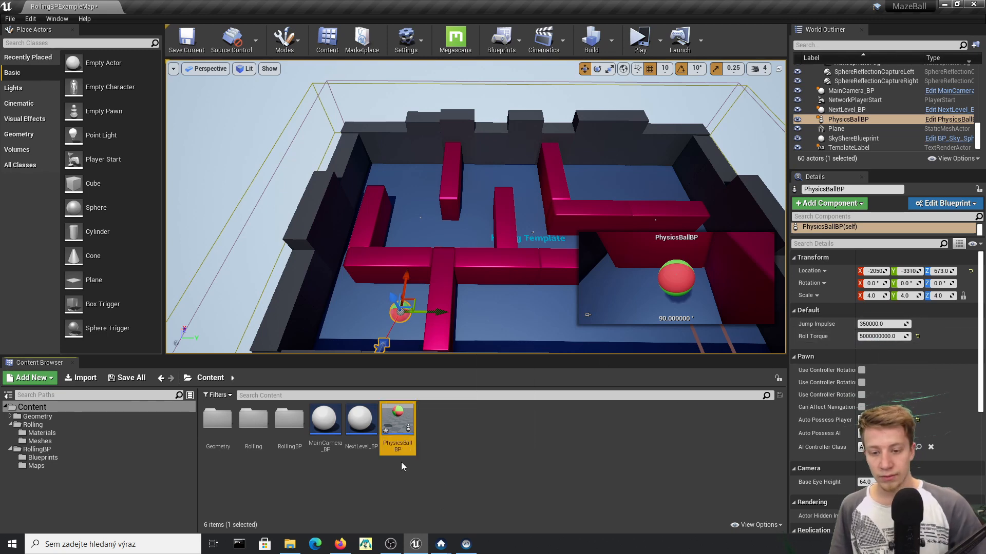
double_click(411, 434)
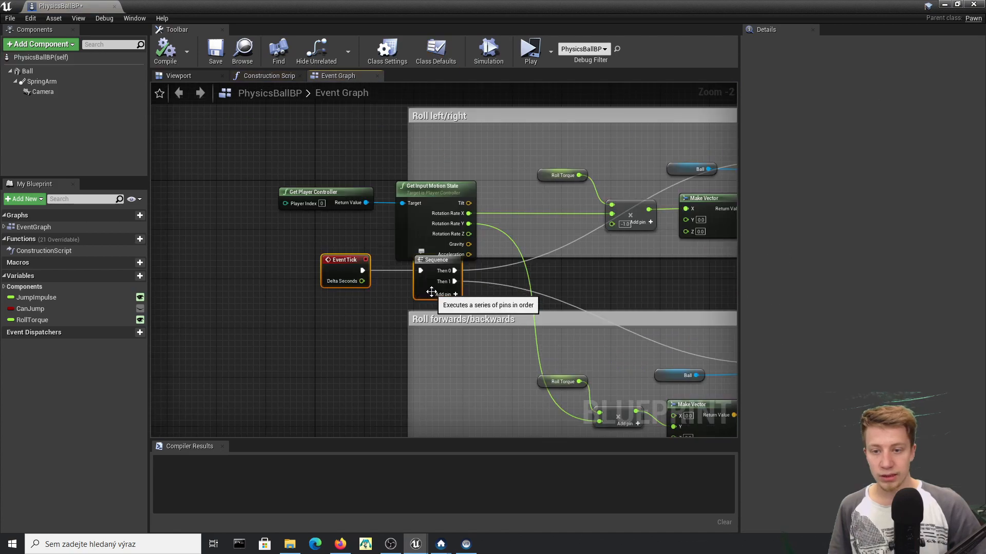
Move the Event Tick, Sequence, Get Player Controller and Get Input Motion State nodes clear of the roll comment boxes
left_click_drag(431, 292, 347, 310)
right_click_drag(542, 326, 482, 302)
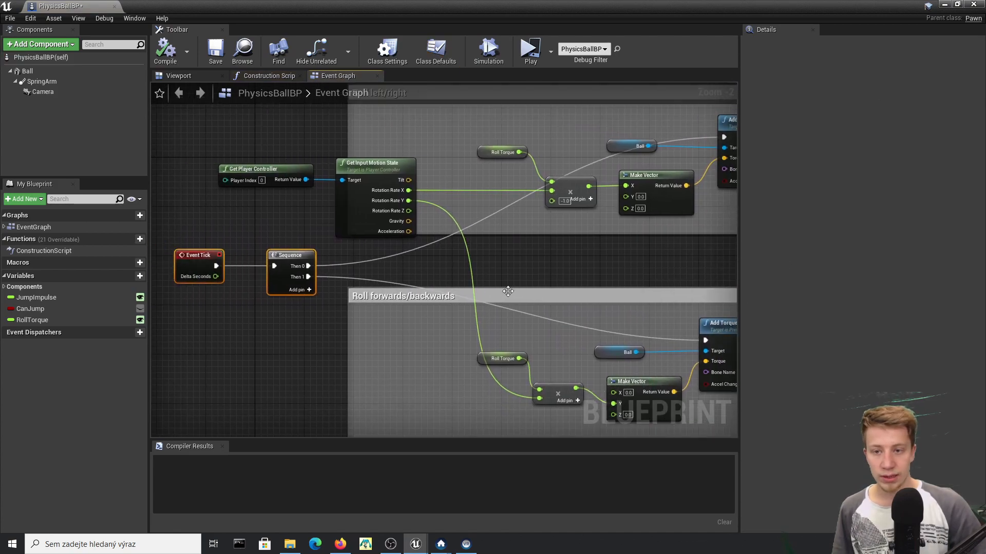
left_click_drag(436, 130, 300, 194)
left_click_drag(391, 161, 306, 153)
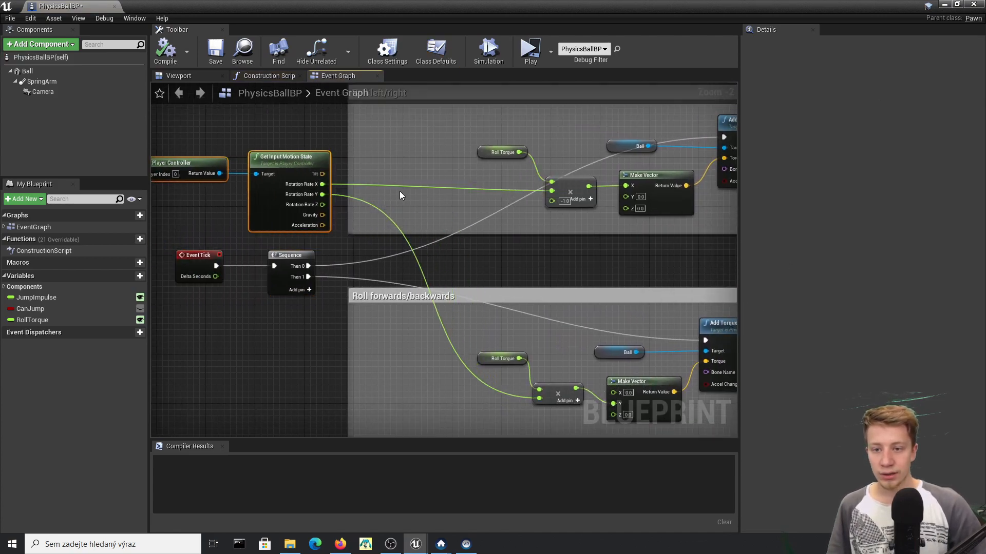
right_click_drag(440, 190, 506, 180)
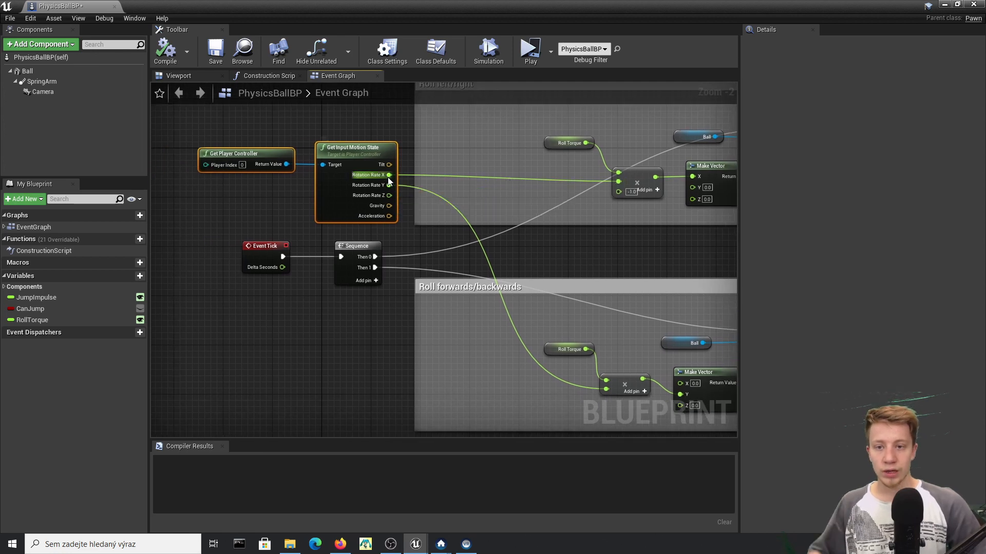
Insert a float * float multiply node between Rotation Rate X and the left/right torque multiply node
left_click_drag(388, 175, 523, 177)
type("*")
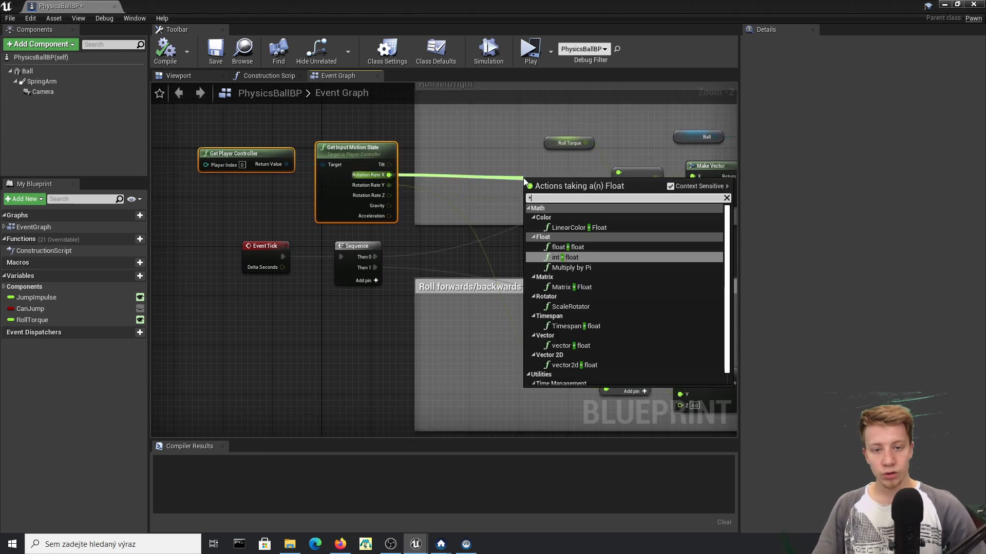
key("Up")
key("Return")
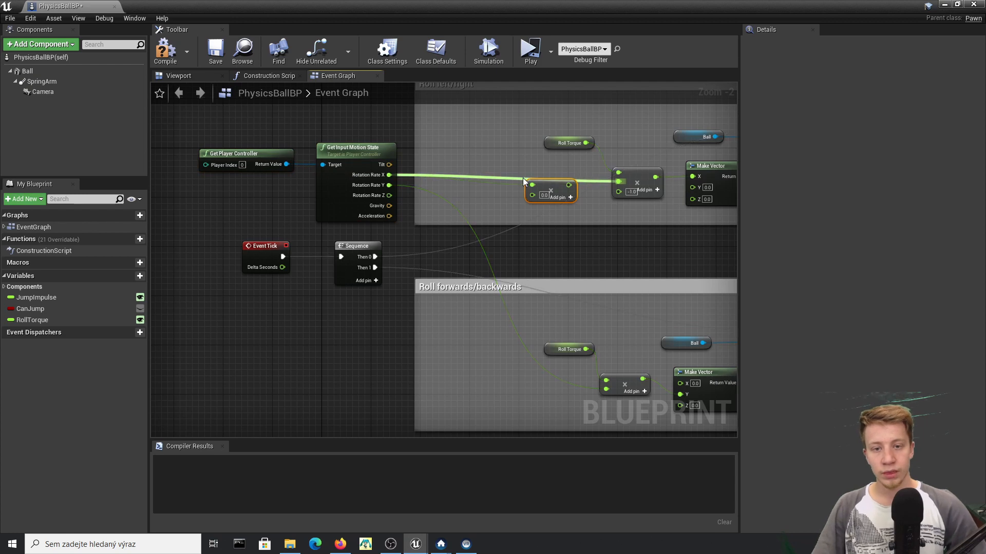
left_click_drag(559, 194, 544, 168)
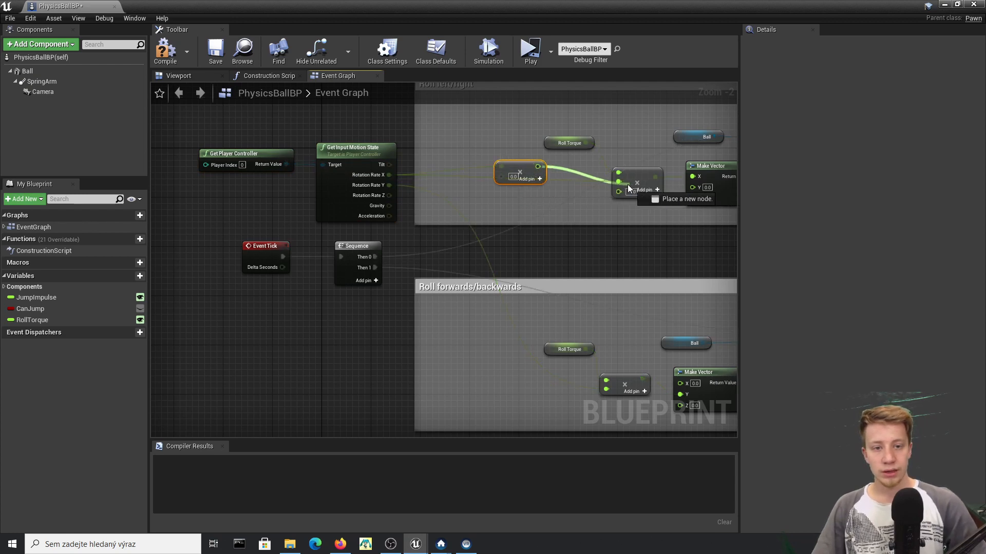
left_click_drag(629, 189, 620, 187)
left_click_drag(520, 183, 520, 189)
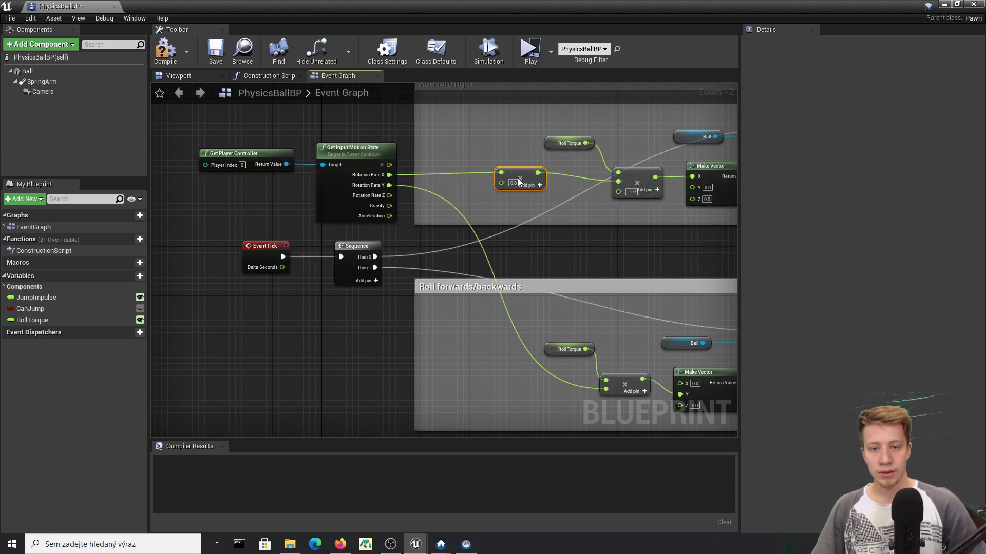
Promote the free input of the left/right rotation multiply node to a float variable named TurnRate
right_click(501, 183)
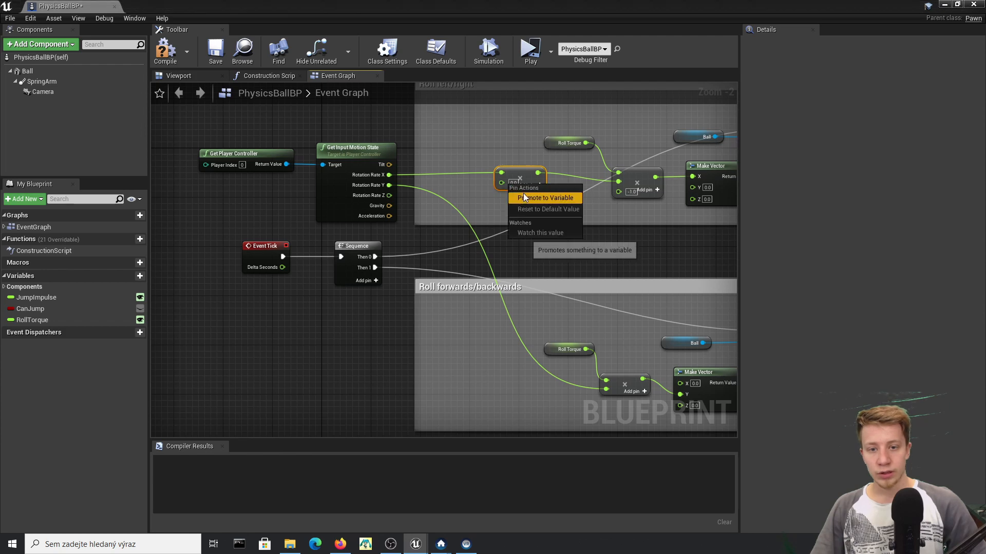
left_click(523, 194)
left_click_drag(462, 174, 453, 193)
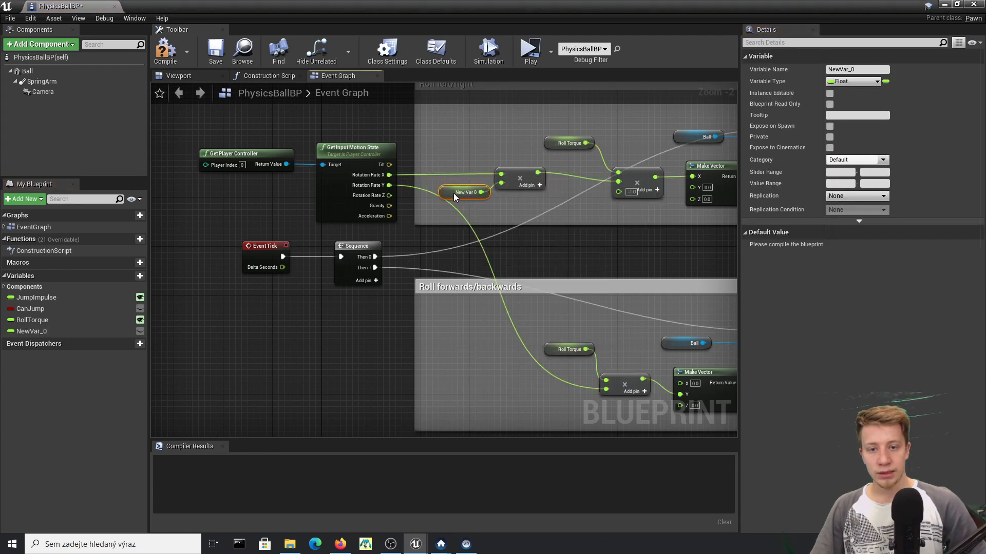
left_click(165, 51)
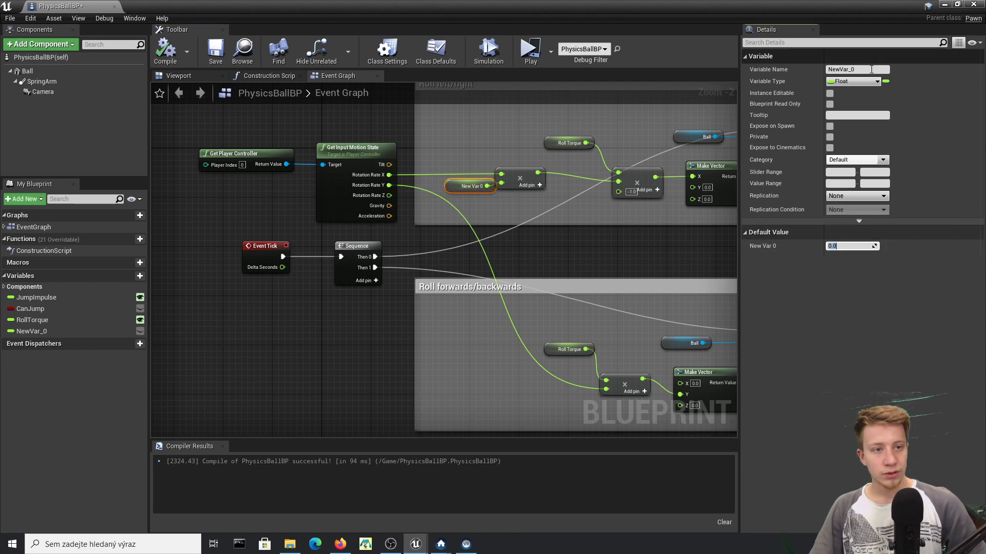
type("T")
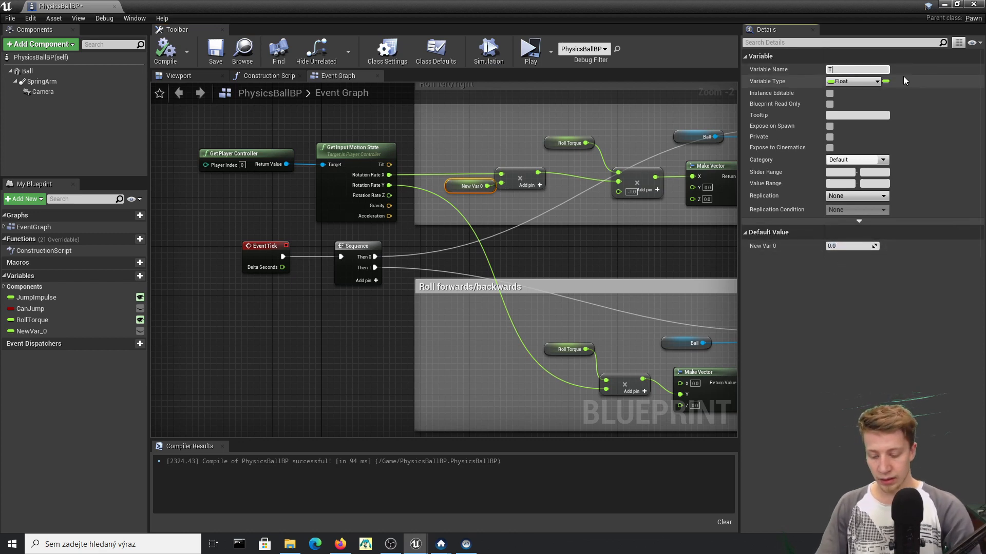
type("urnRate")
key("Return")
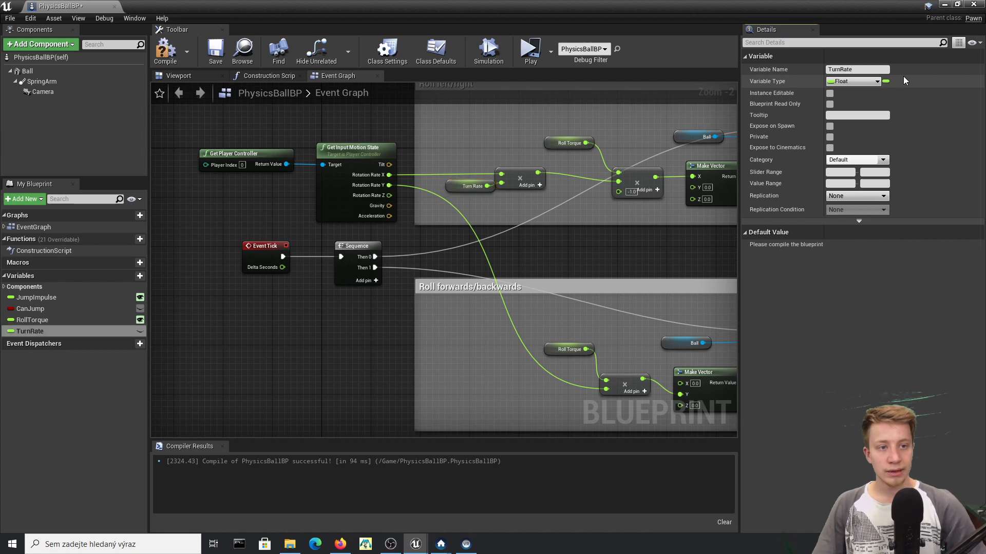
Duplicate the Turn Rate and multiply nodes into the Roll forwards/backwards section and wire them between Rotation Rate Y and the torque multiply node
left_click_drag(539, 146, 477, 202)
right_click_drag(592, 312, 576, 239)
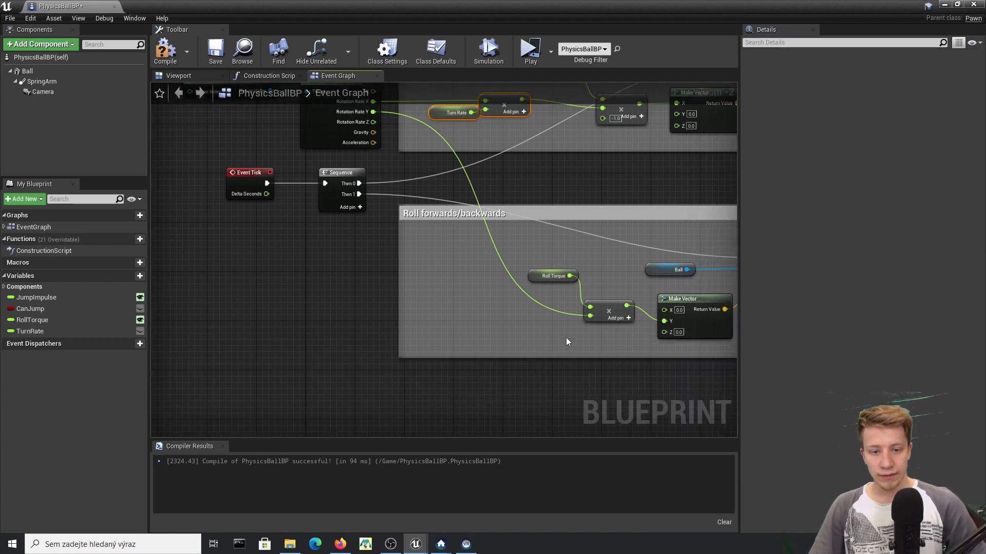
key("ctrl+v")
left_click_drag(612, 336, 591, 316)
left_click_drag(517, 316, 370, 117)
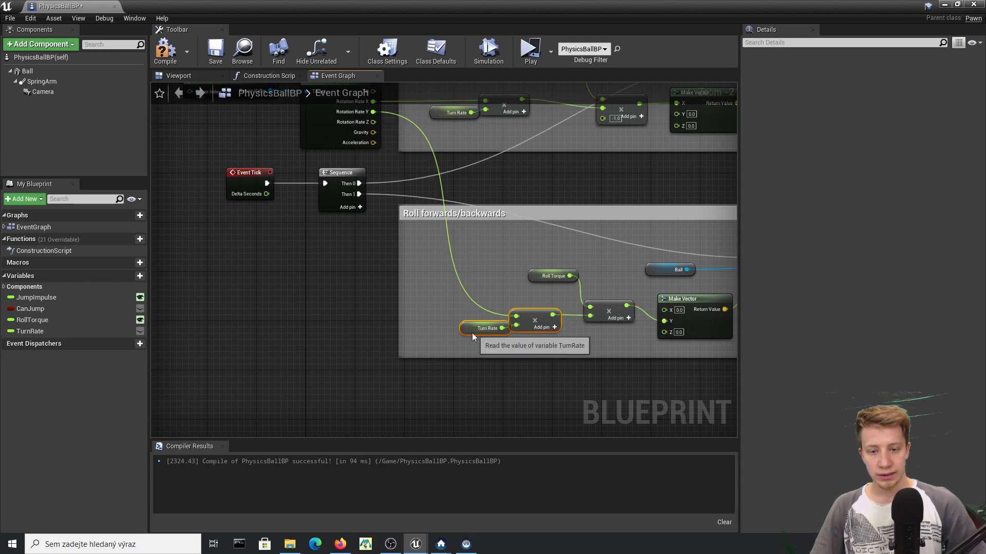
left_click_drag(472, 333, 403, 315)
Set the default value of the TurnRate variable to 1000 and compile the blueprint
left_click(457, 326)
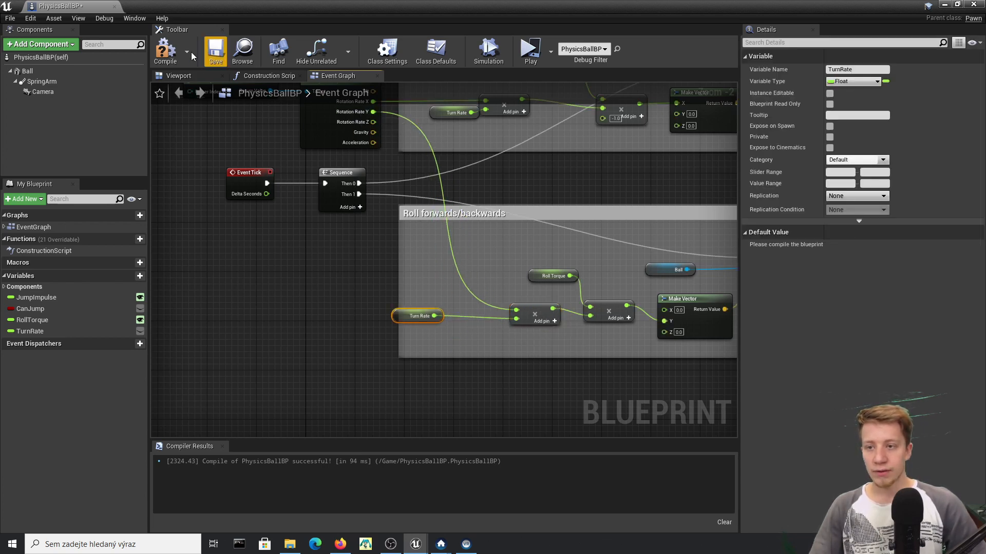
left_click(166, 52)
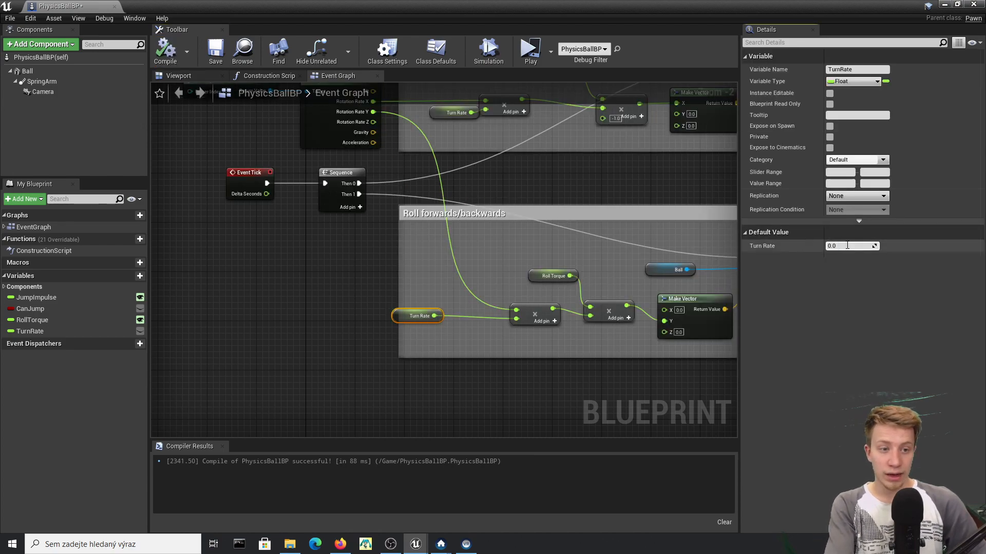
left_click(847, 246)
type("1000")
key("Return")
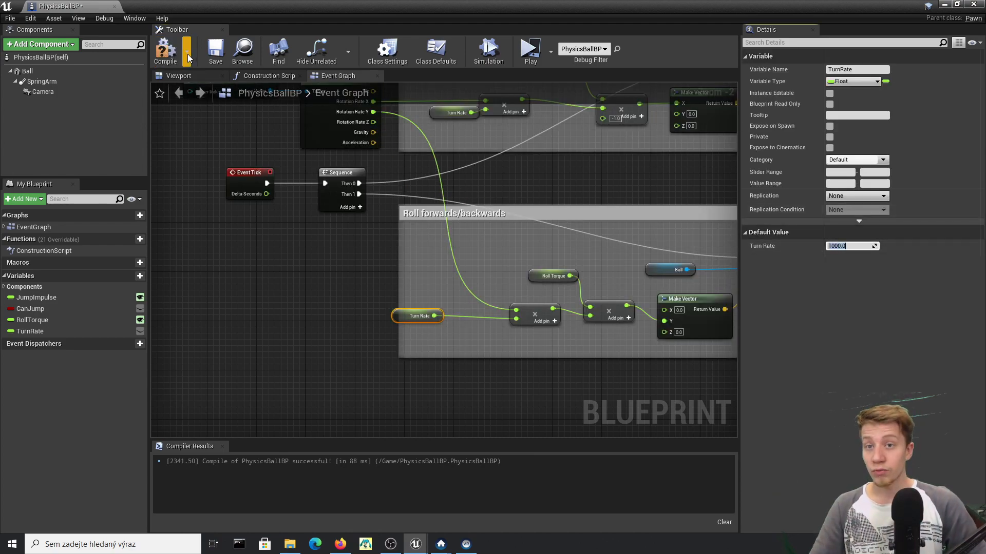
left_click(169, 51)
Tidy the Turn Rate and multiply nodes in the Roll left/right section, and save the compiled blueprint and the level
right_click_drag(681, 171, 643, 260)
left_click_drag(399, 201, 380, 201)
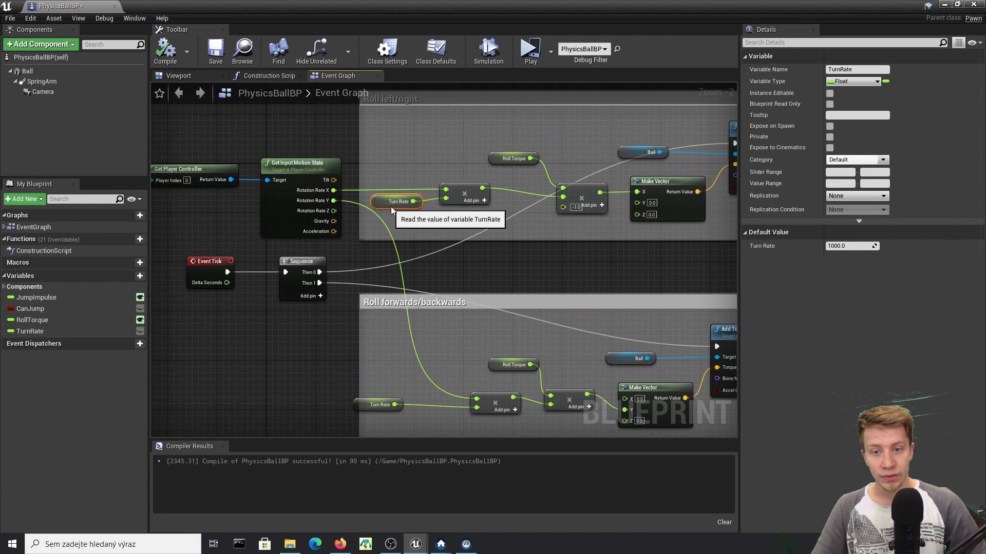
left_click_drag(460, 190, 479, 190)
left_click(165, 52)
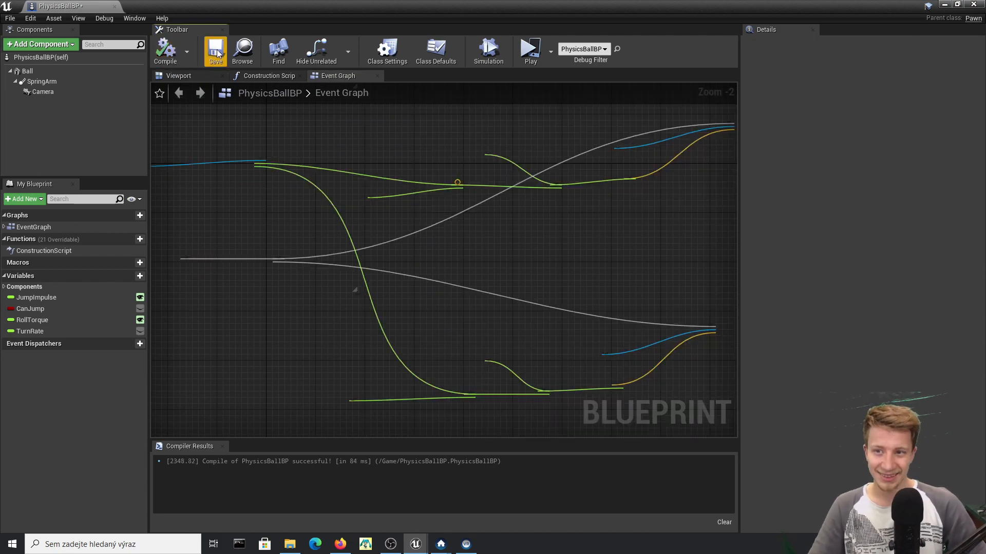
right_click_drag(538, 395, 476, 368)
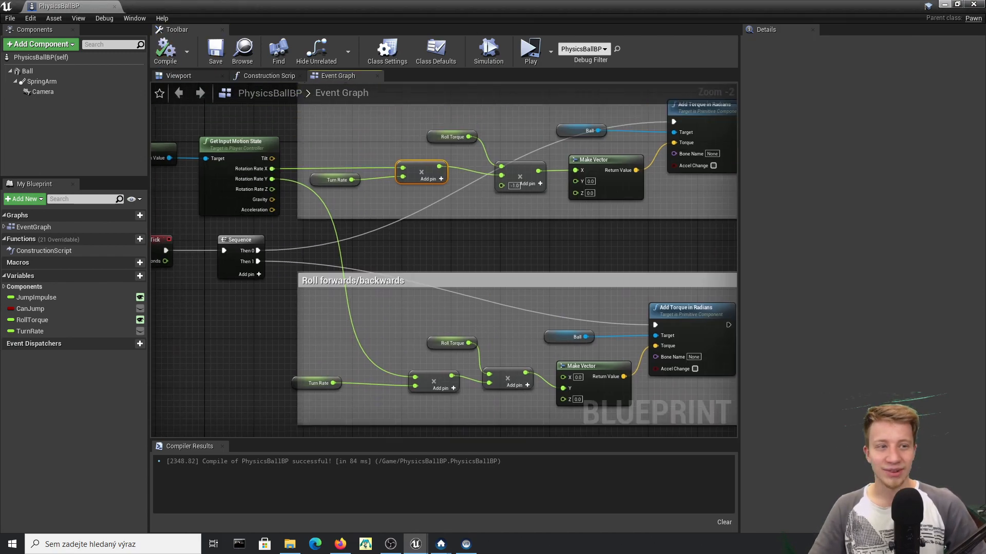
left_click(944, 5)
left_click(190, 49)
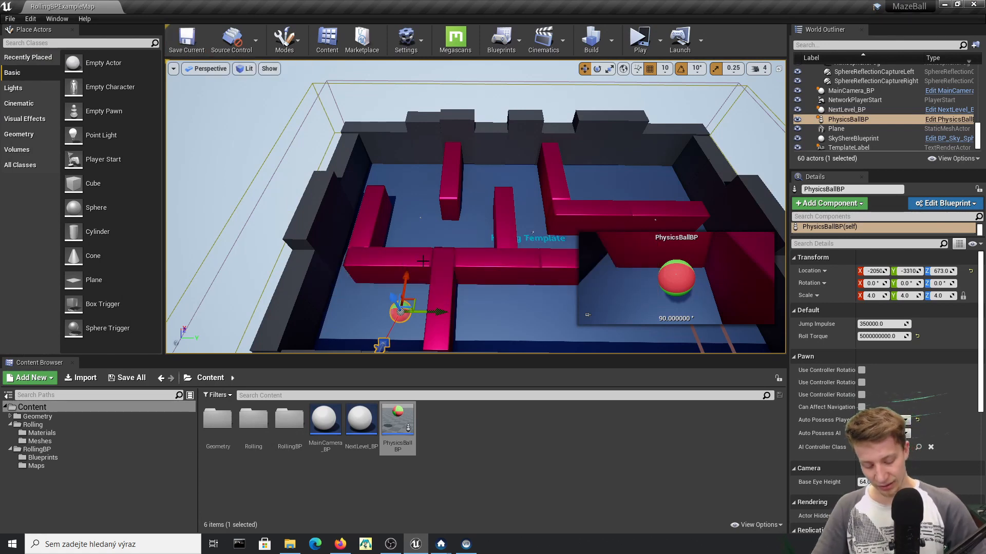
Check the available launch devices and open the Android platform section of the Project Settings
left_click(701, 46)
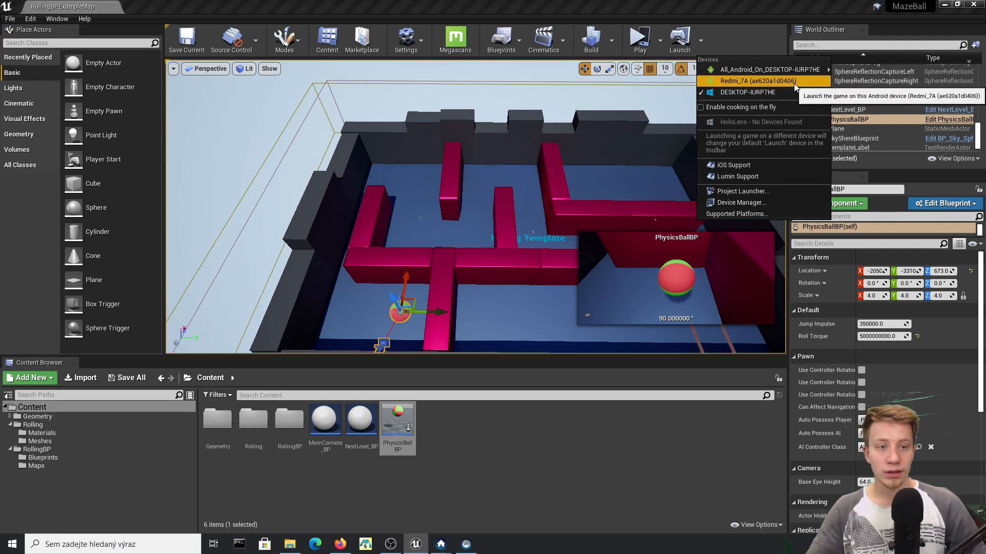
left_click(30, 18)
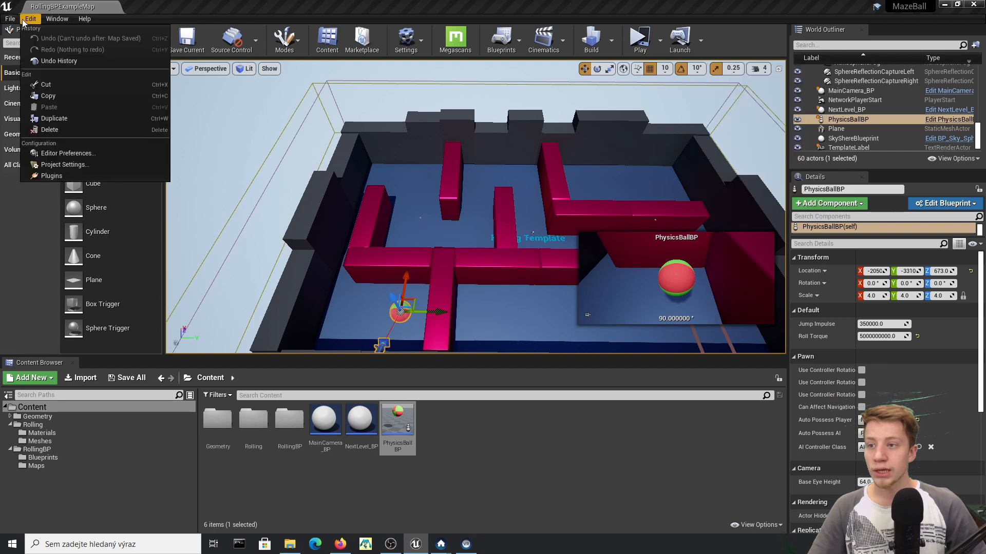
left_click(59, 164)
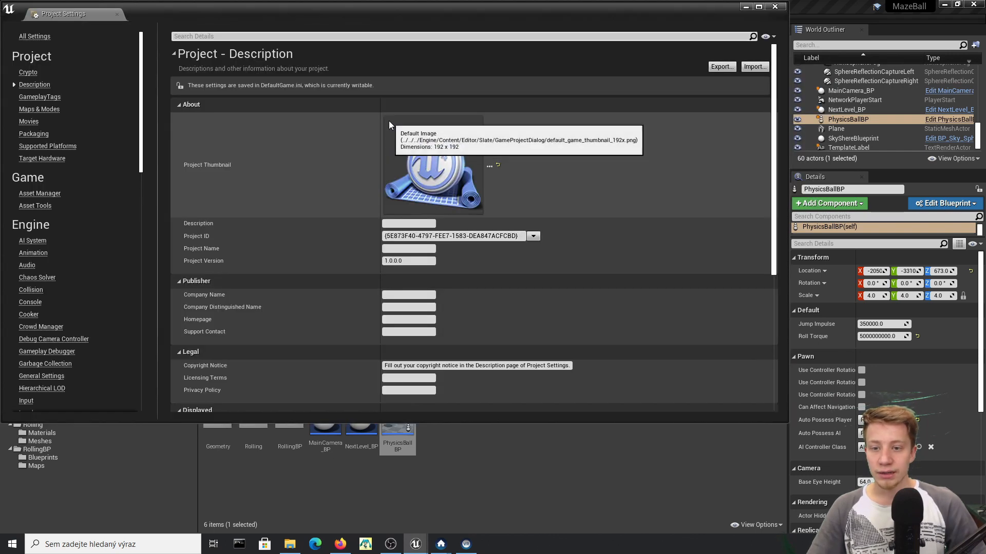
left_click_drag(332, 19, 593, 0)
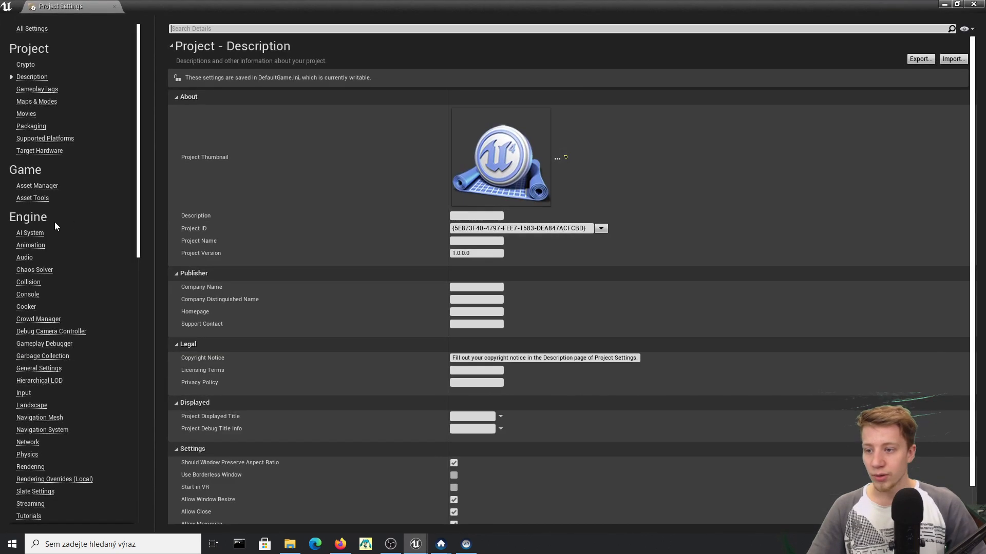
left_click(30, 66)
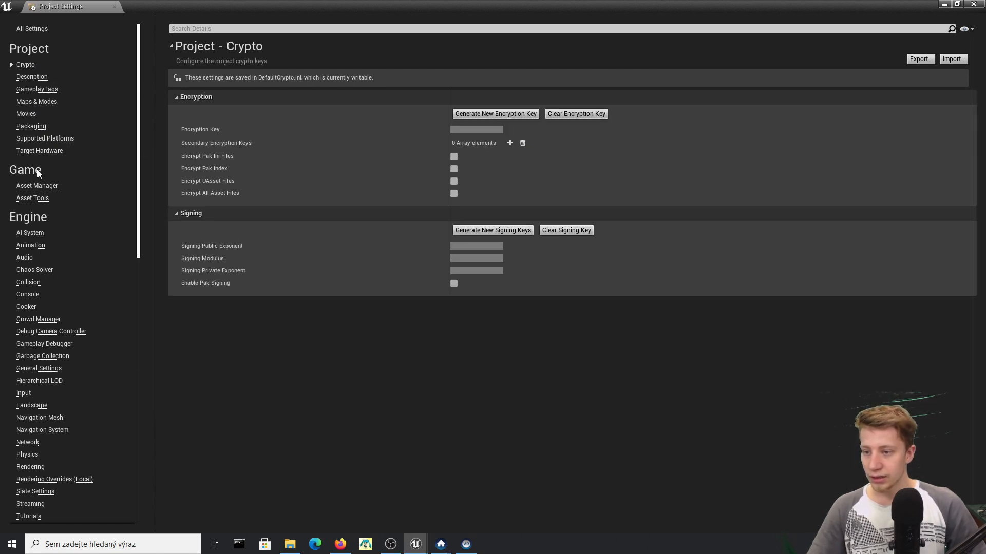
scroll(26, 361, "down", 3)
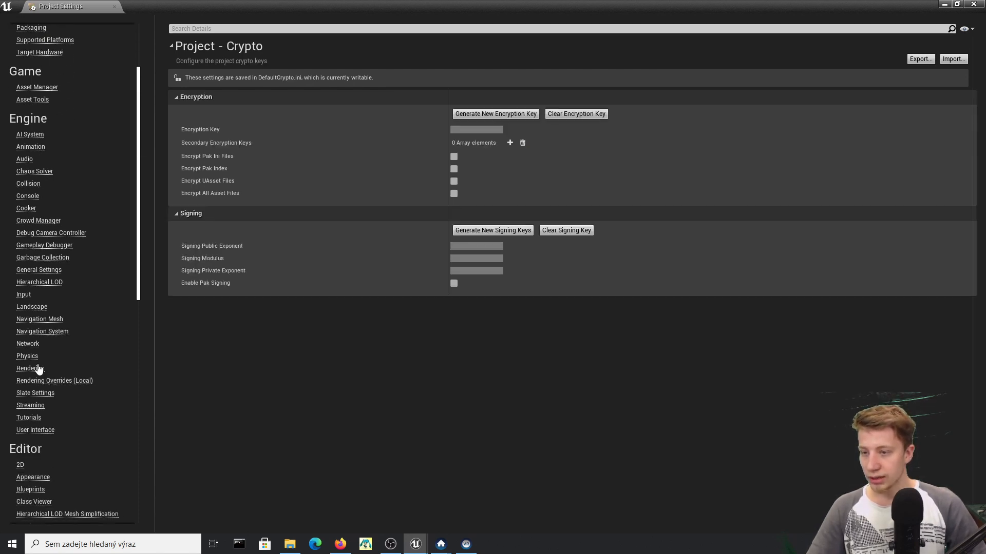
scroll(31, 200, "up", 1)
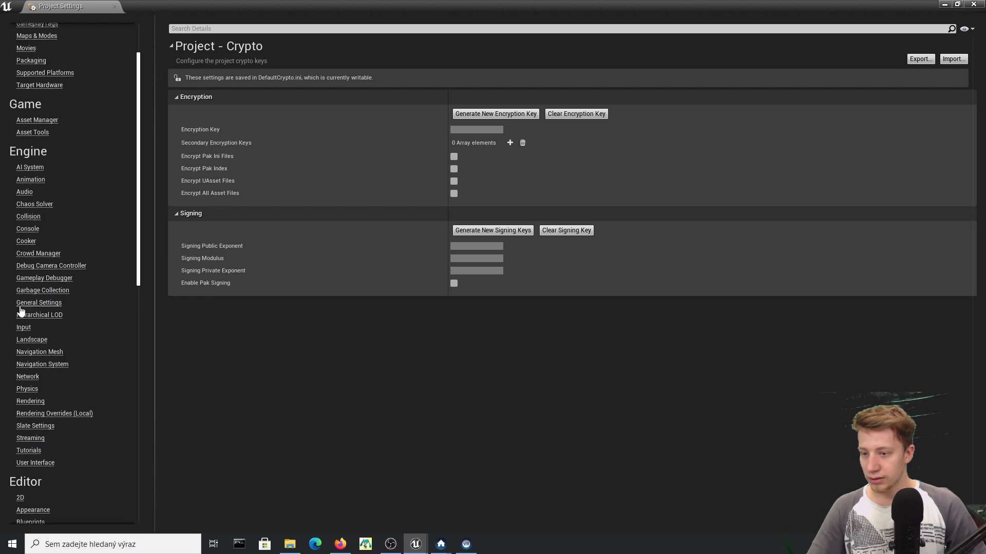
scroll(17, 201, "up", 2)
scroll(45, 195, "down", 9)
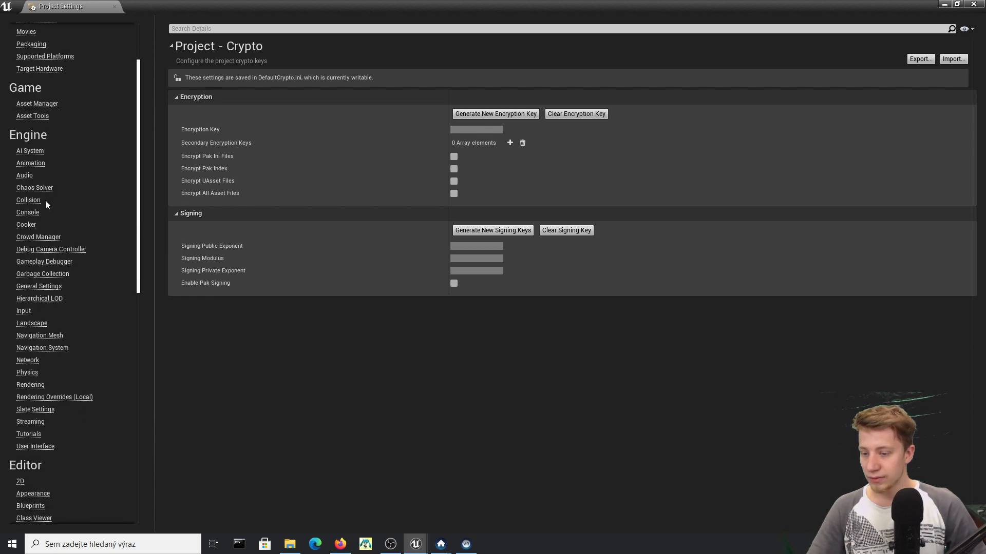
left_click(27, 438)
Set the Android APK packaging orientation to Landscape
scroll(55, 393, "down", 3)
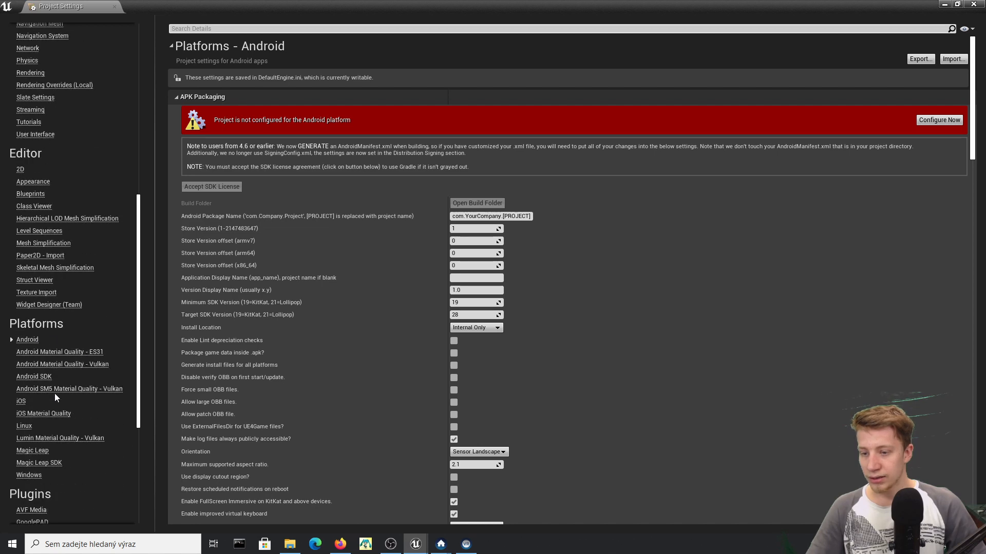
scroll(371, 257, "down", 2)
scroll(371, 262, "down", 6)
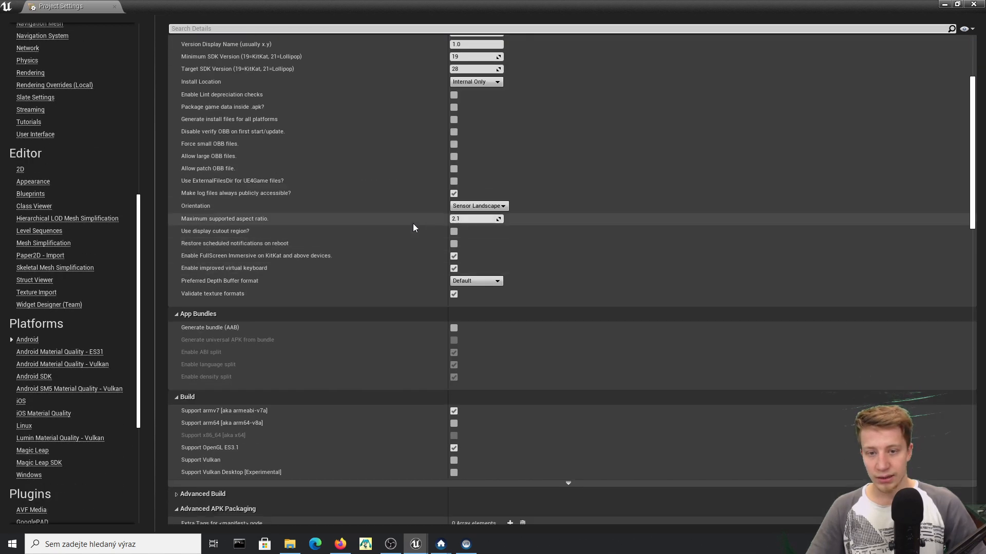
left_click(476, 206)
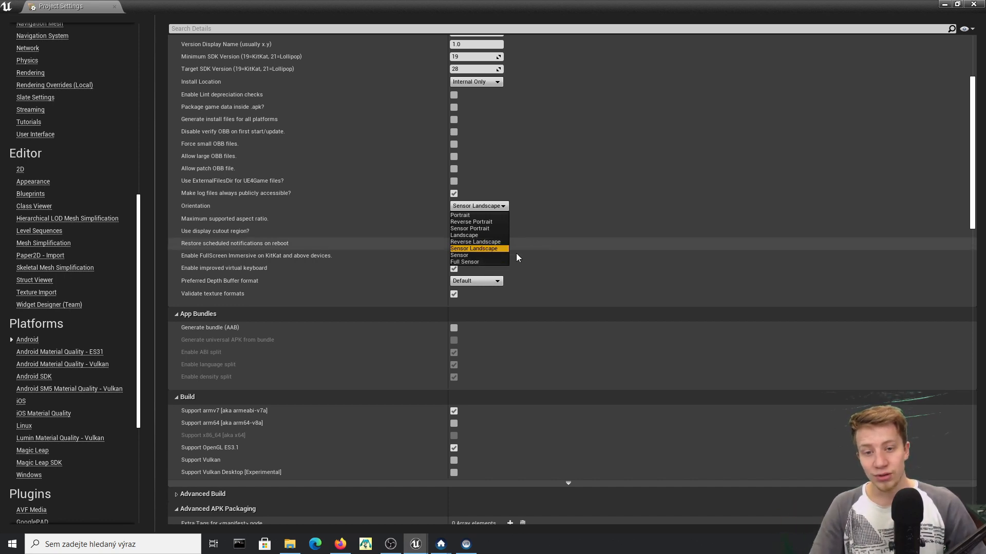
left_click(486, 236)
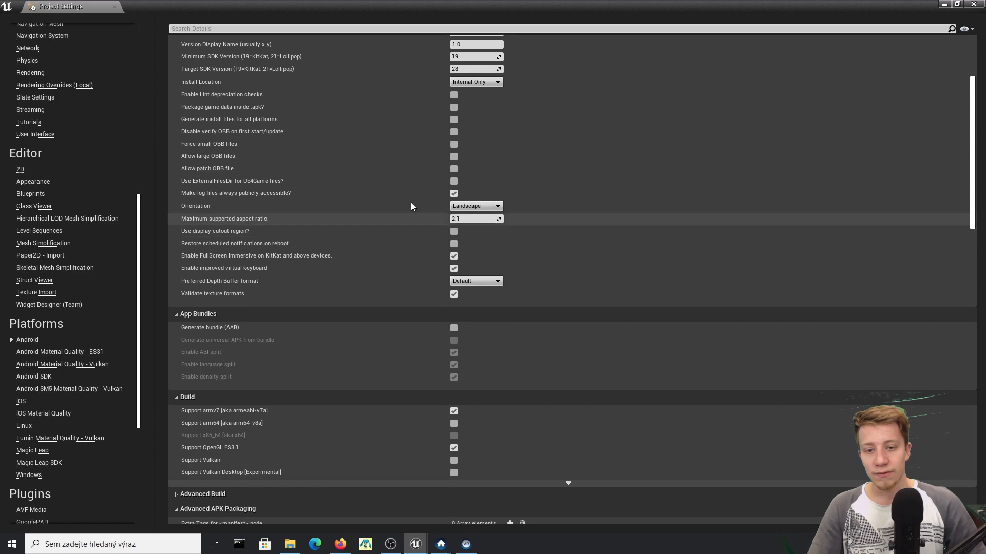
Examine the orientation options and preferred landscape orientation in the iOS platform settings
scroll(20, 380, "down", 2)
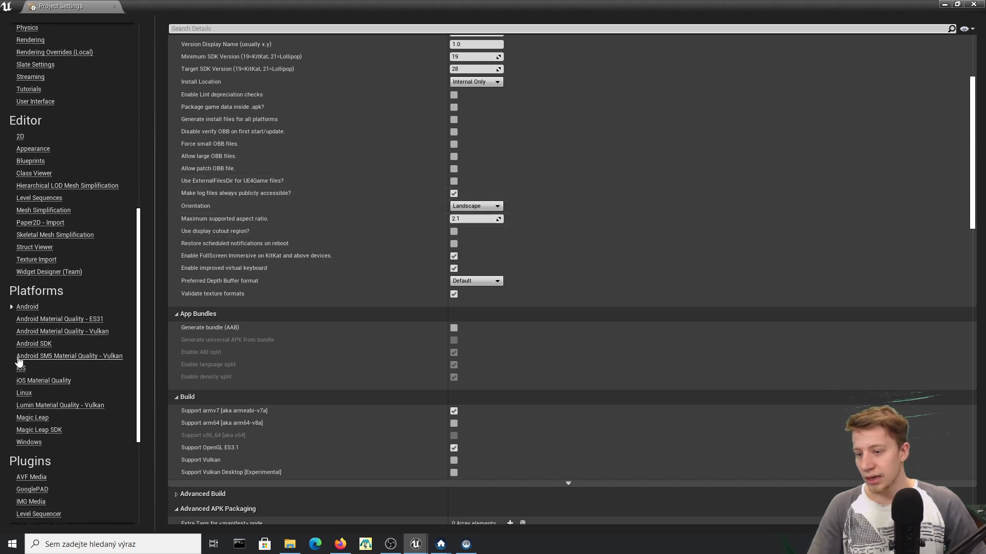
left_click(21, 368)
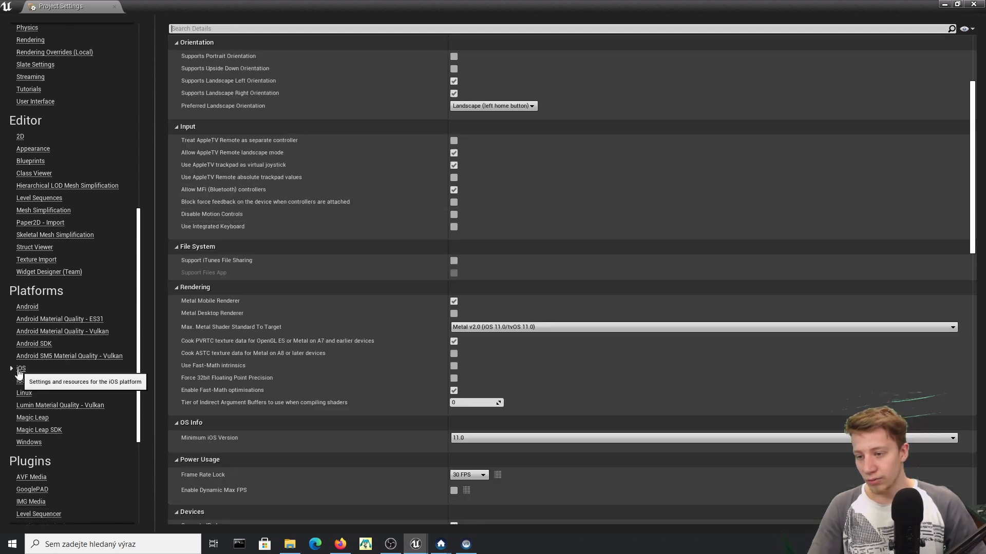
left_click(492, 107)
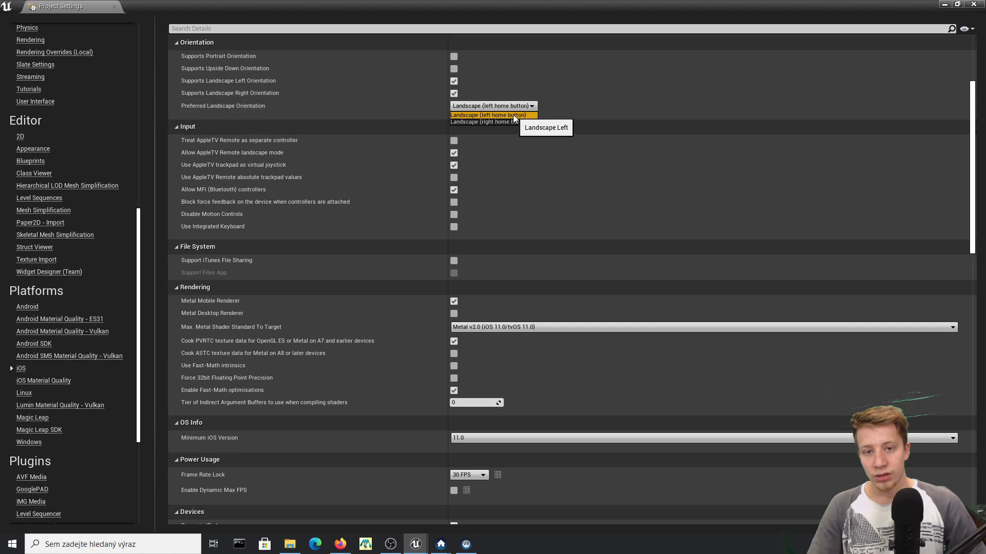
left_click(279, 116)
scroll(386, 113, "up", 4)
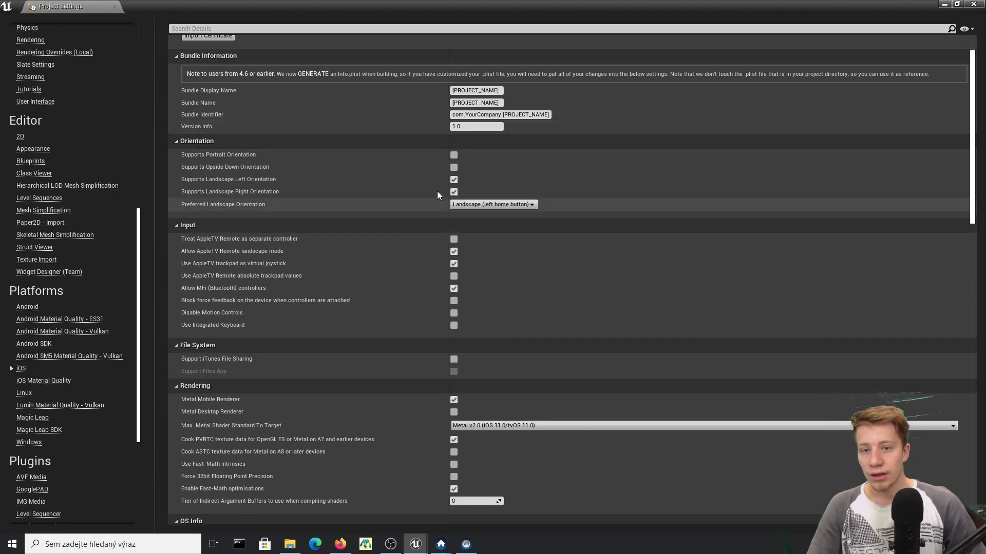
scroll(561, 213, "up", 2)
scroll(431, 194, "down", 5)
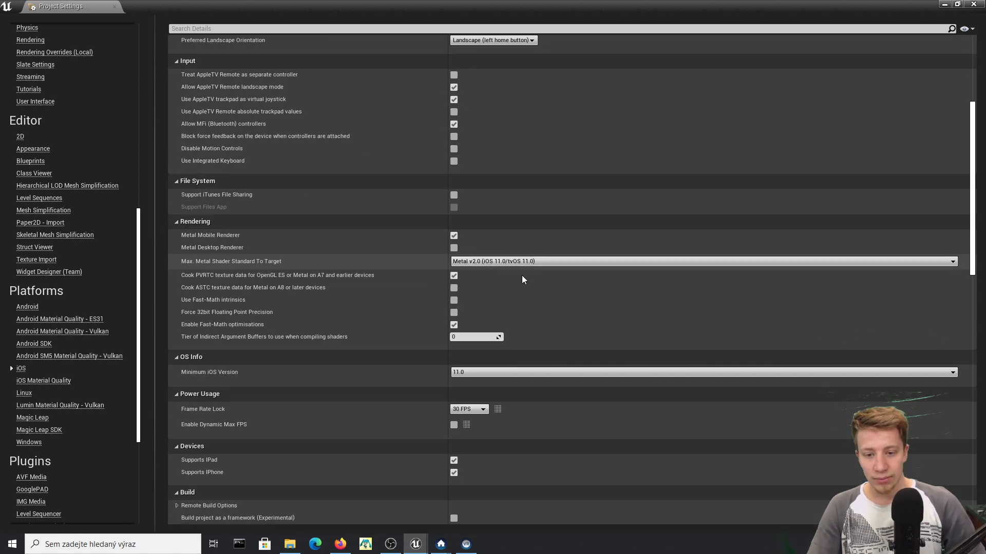
scroll(534, 257, "up", 4)
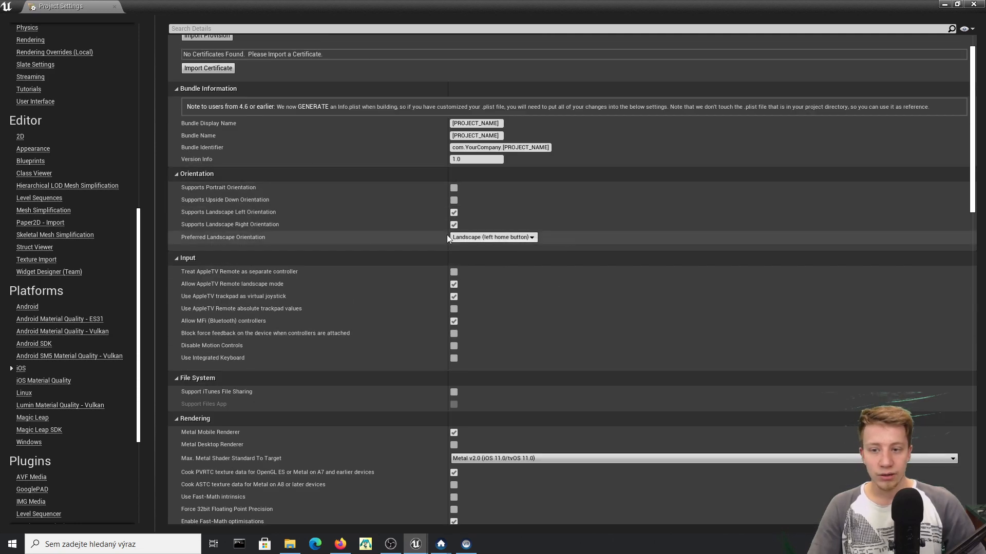
Close the Project Settings and save the current level
left_click(8, 15)
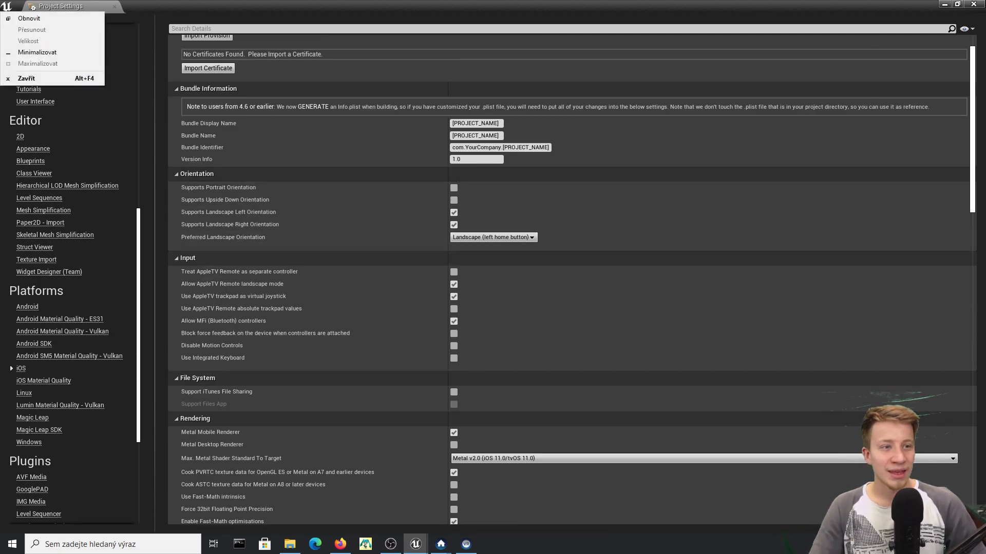
left_click(342, 211)
left_click(972, 4)
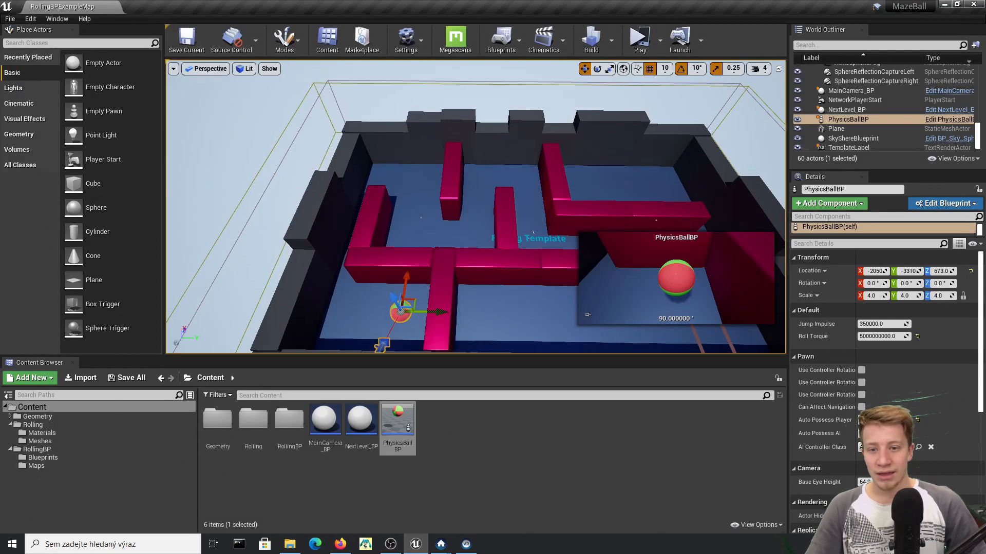
key("ctrl+s")
Launch the maze game on the connected Redmi_7A Android phone
left_click(701, 40)
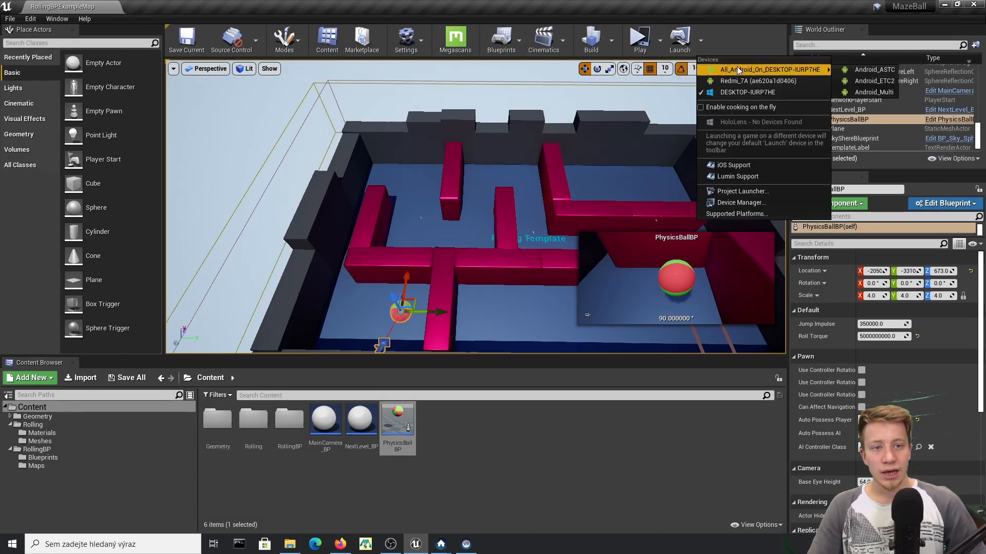
left_click(736, 81)
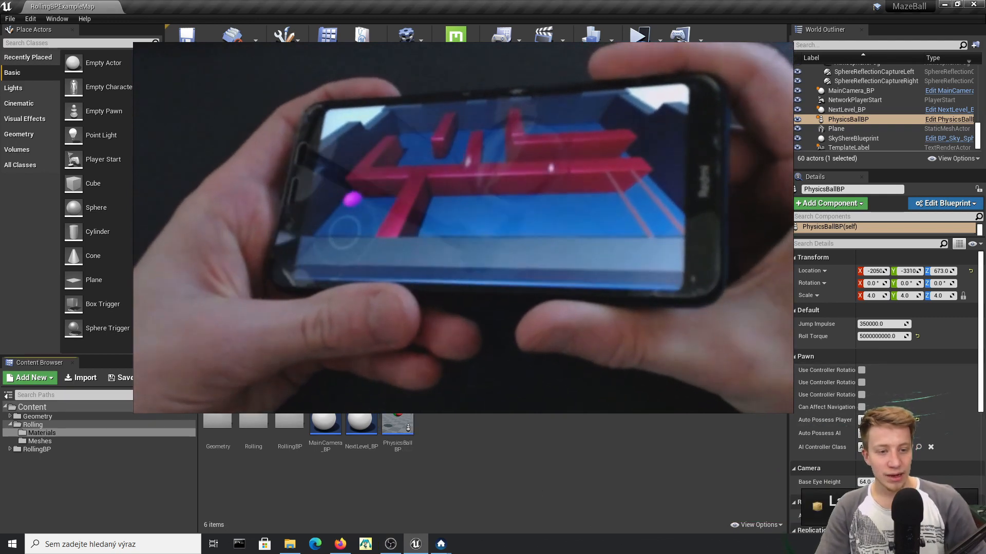
Set the TurnRate variable's default value in PhysicsBallBP to 10000000 and compile the blueprint
left_click(451, 432)
double_click(410, 423)
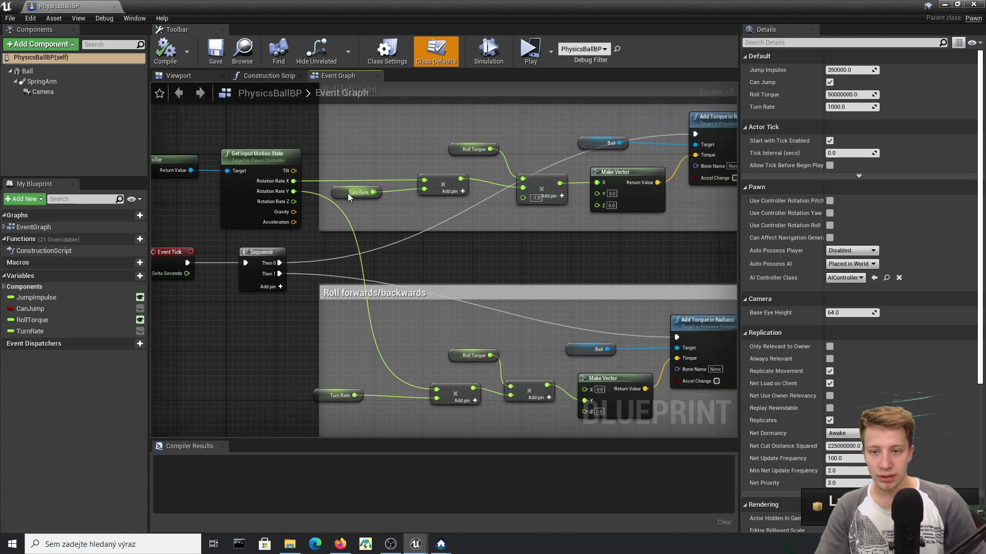
left_click(348, 193)
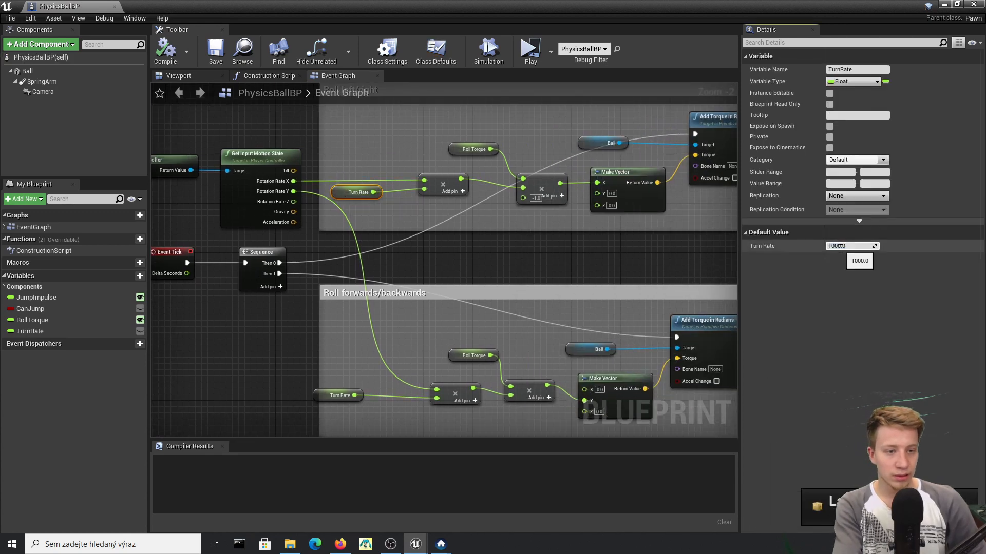
type("0")
key("Return")
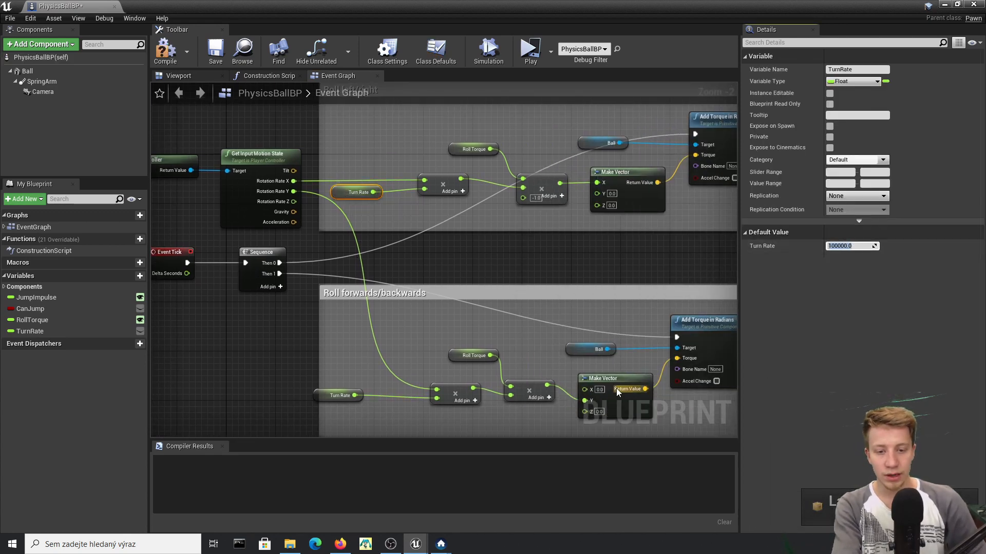
left_click(323, 397)
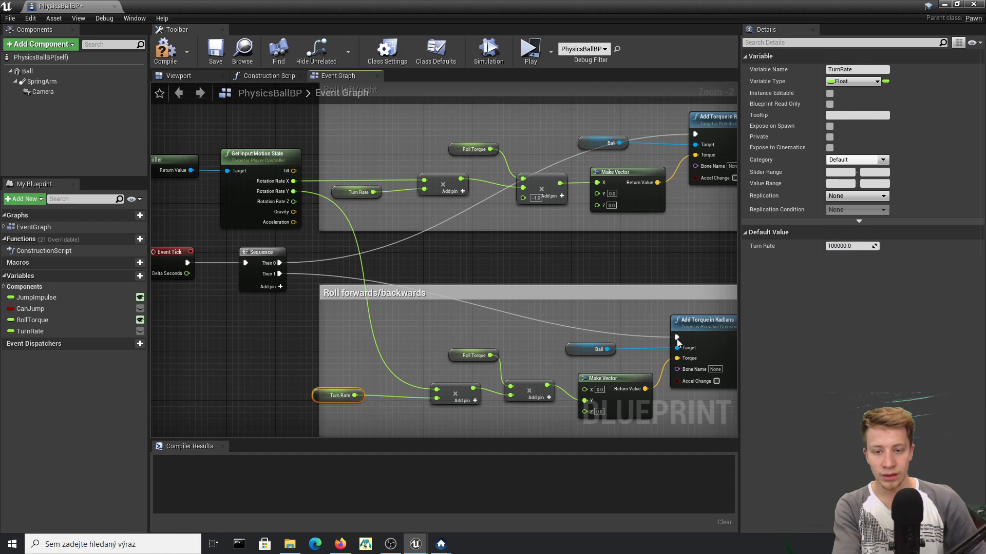
left_click(845, 246)
type("00")
key("Return")
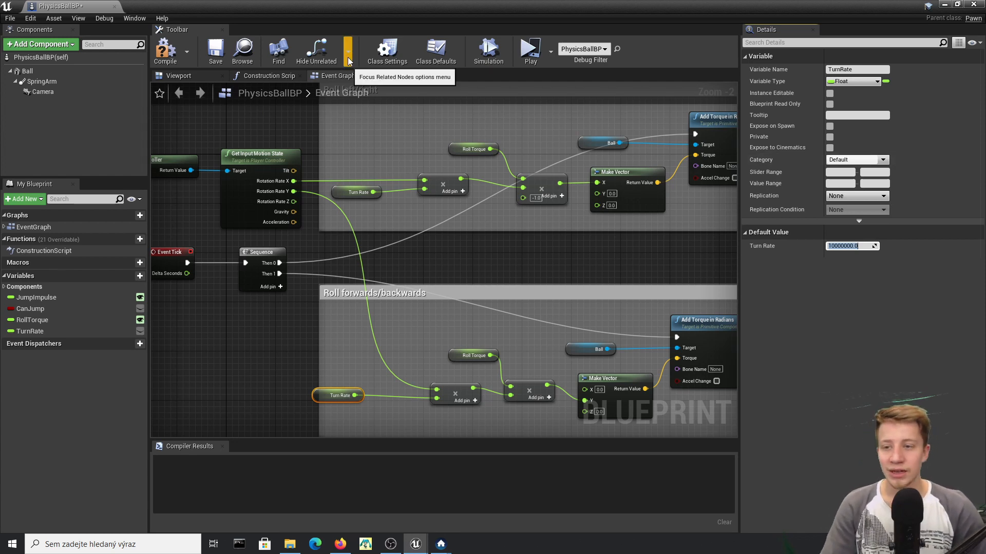
left_click(165, 51)
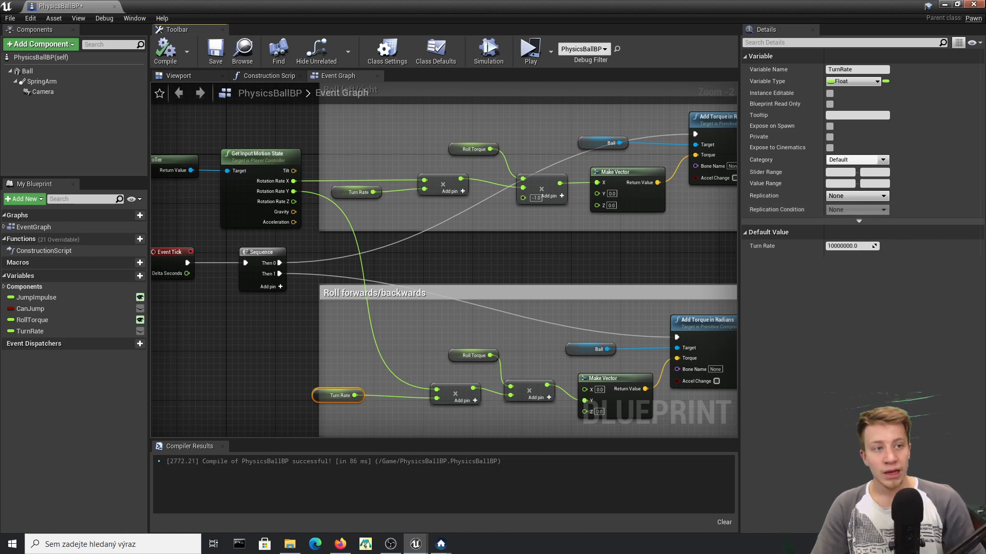
left_click(968, 5)
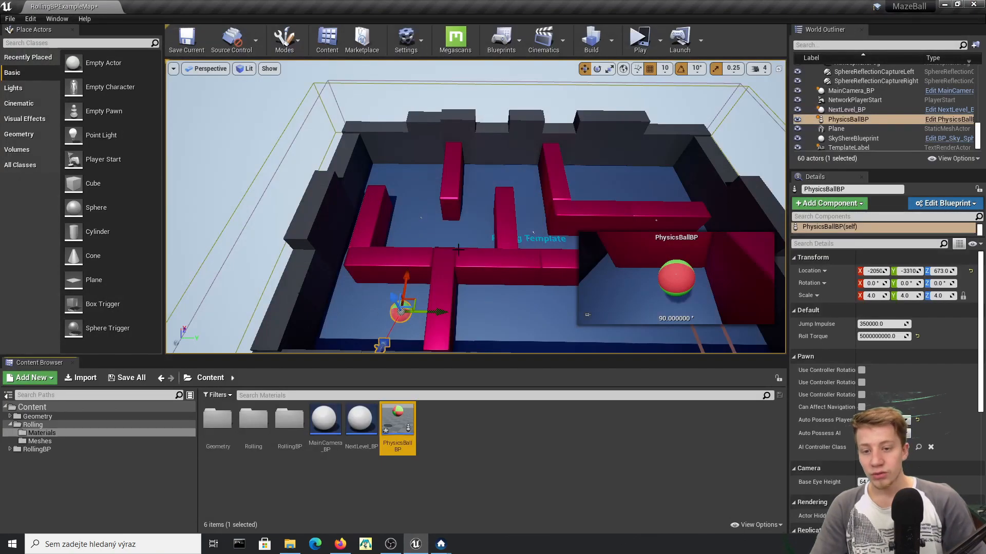
double_click(389, 424)
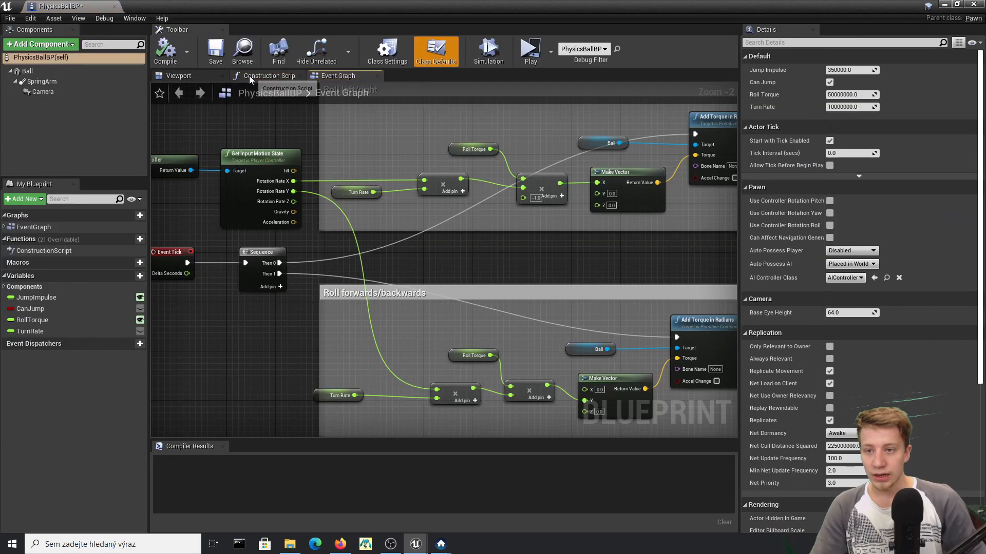
left_click(180, 76)
left_click(973, 4)
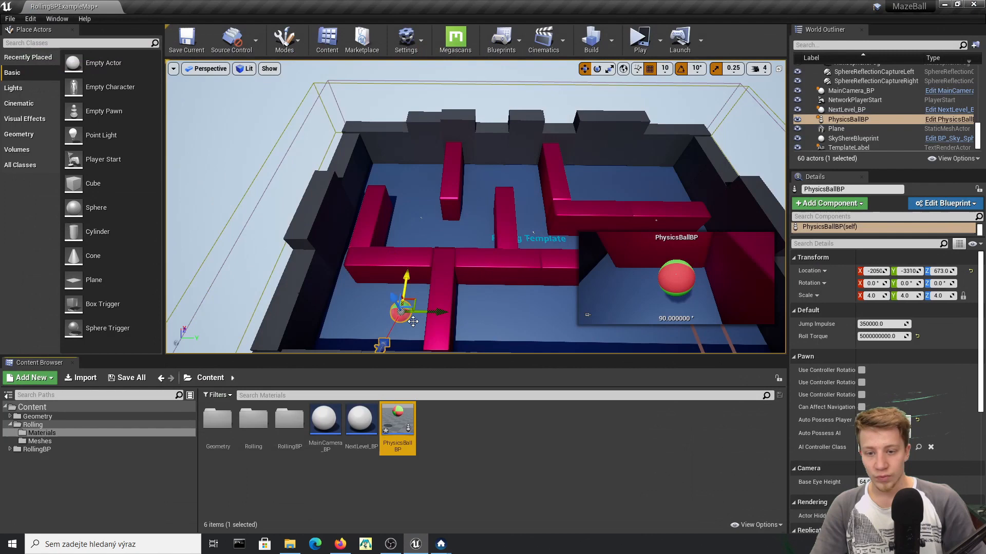
Locate the material assigned to the Ball component of PhysicsBallBP, M_Blue_Checker, and open it for editing
double_click(392, 430)
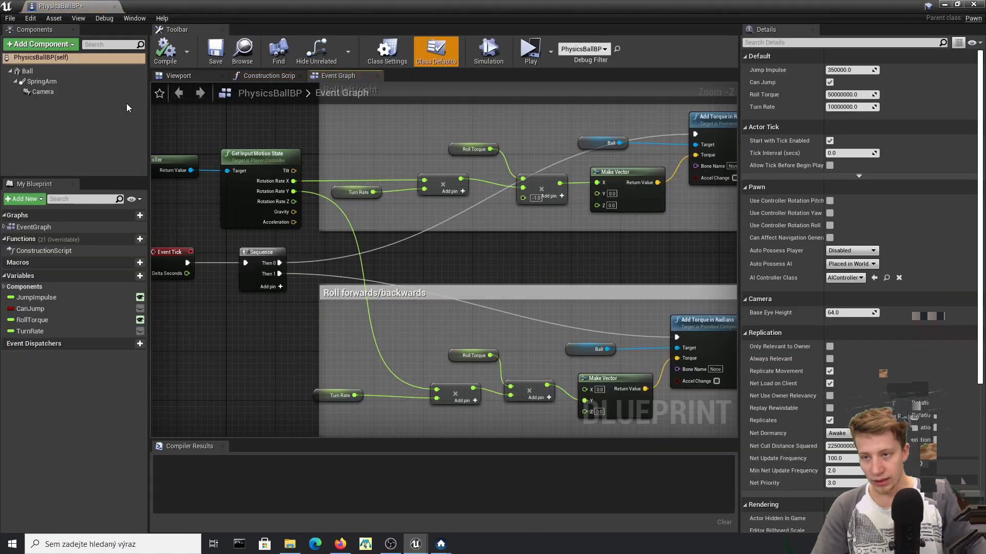
left_click(28, 71)
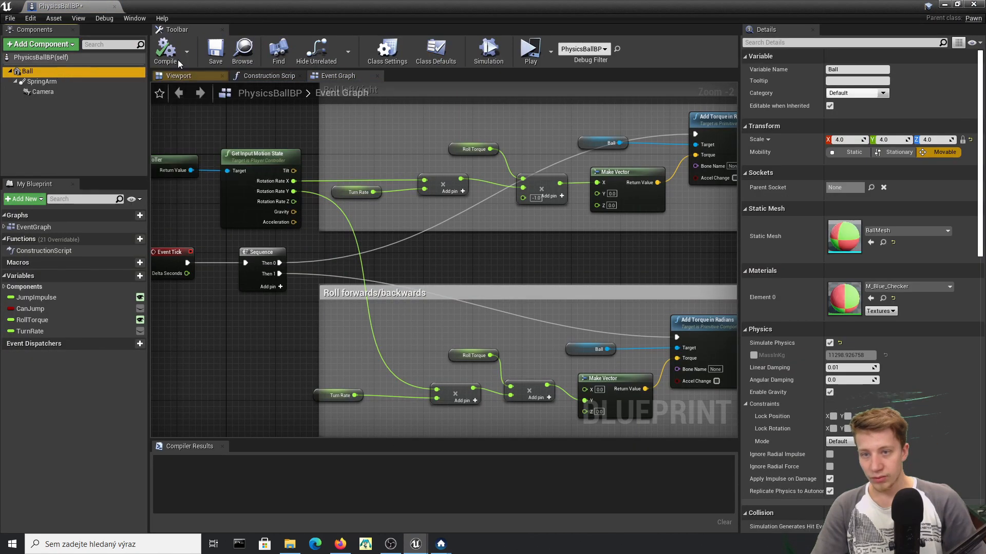
left_click(882, 298)
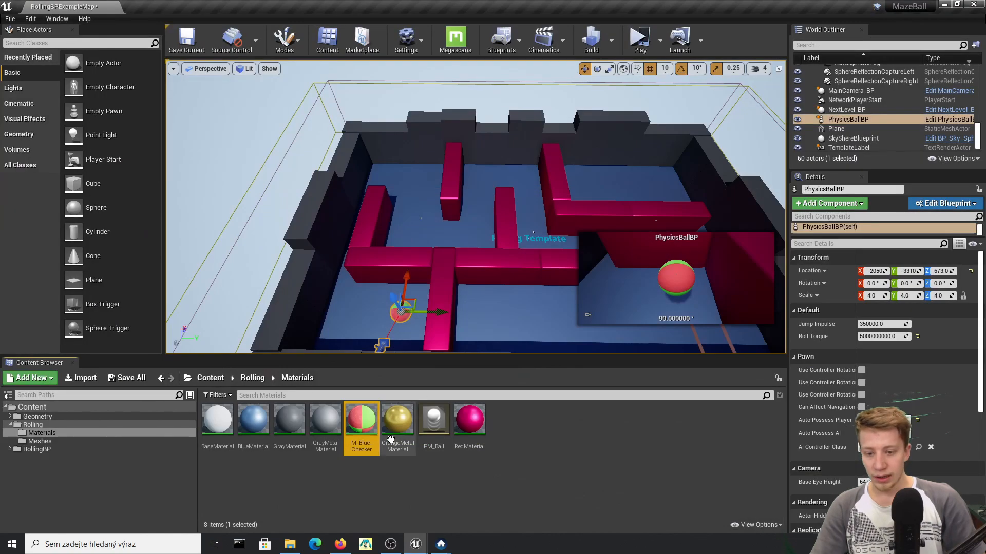
double_click(366, 429)
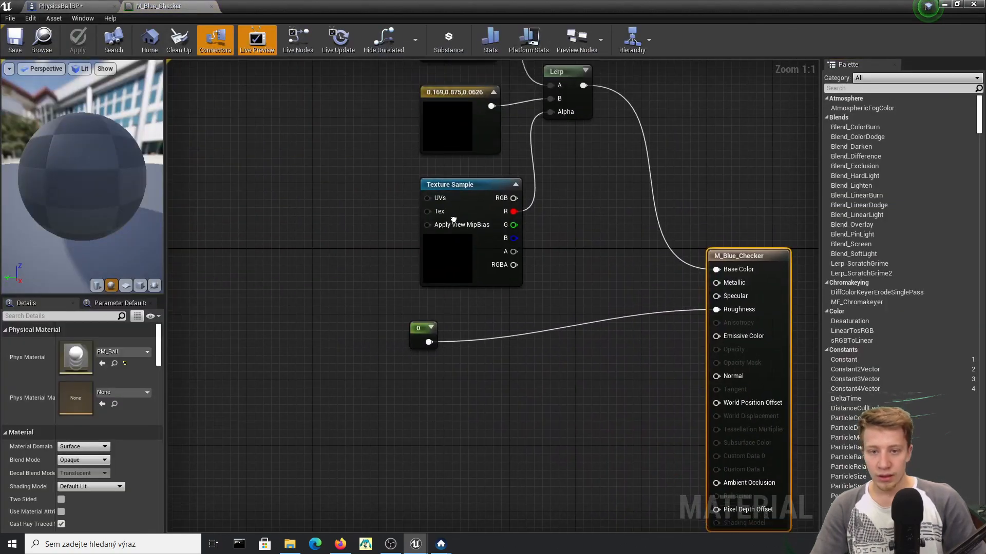
Examine the Lerp node and the two colour constants that feed the material's Base Color
left_click(513, 184)
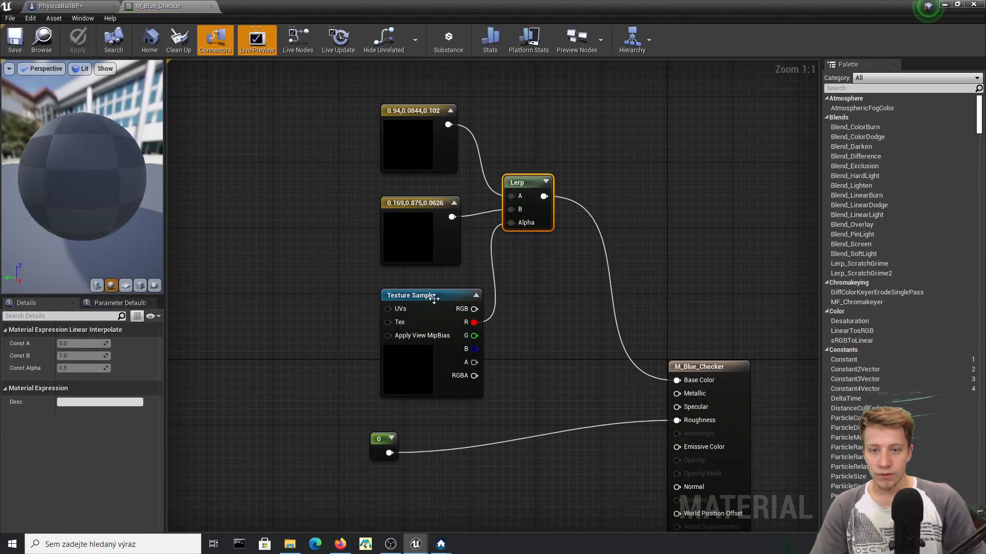
mouse_move(388, 334)
left_mouse_down()
mouse_move(308, 326)
mouse_move(388, 334)
left_mouse_up()
right_click_drag(479, 303, 299, 278)
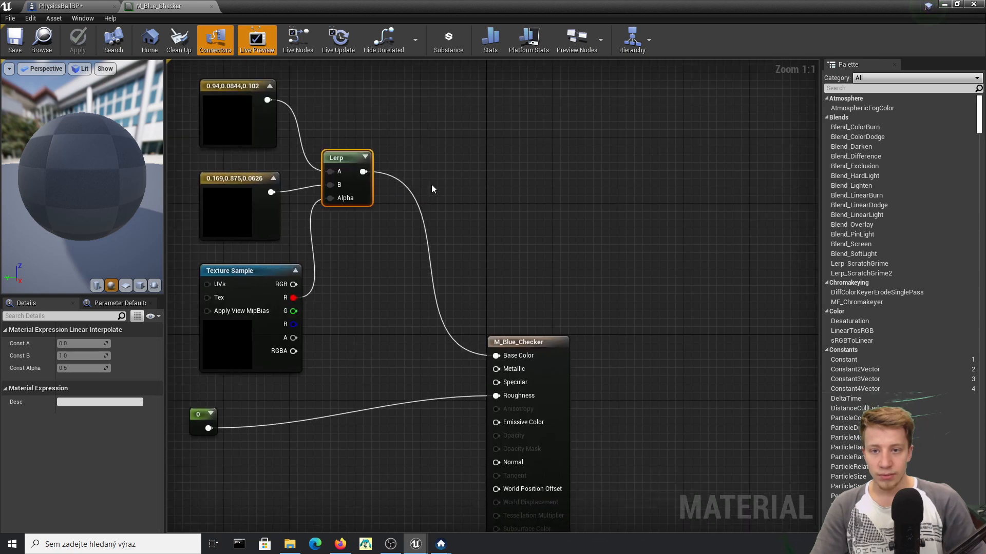
left_click(222, 137)
left_click(242, 220)
left_click(242, 112)
left_click_drag(231, 200, 226, 184)
left_click(217, 132)
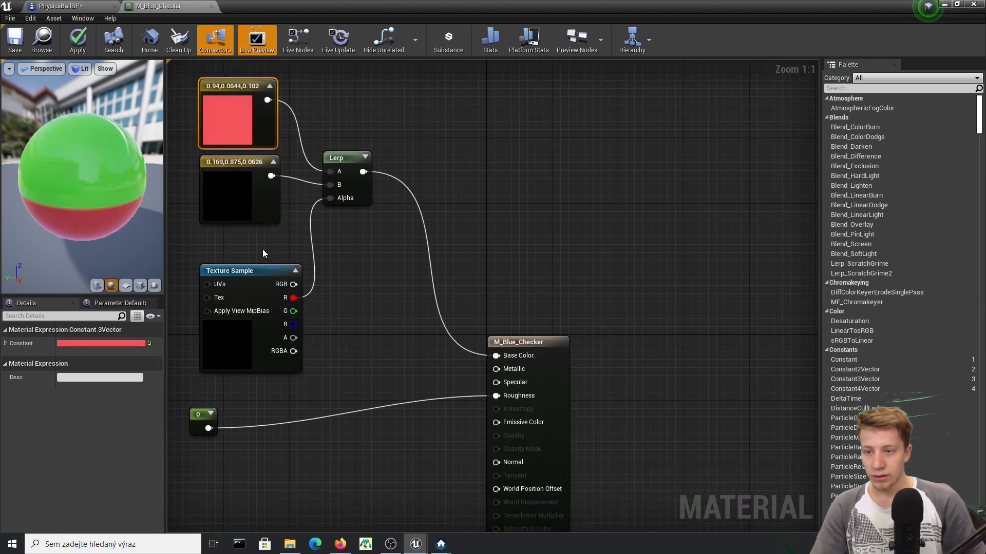
Delete the Lerp and Texture Sample nodes from the M_Blue_Checker graph
left_click(263, 253)
left_click_drag(405, 137, 307, 353)
key("Delete")
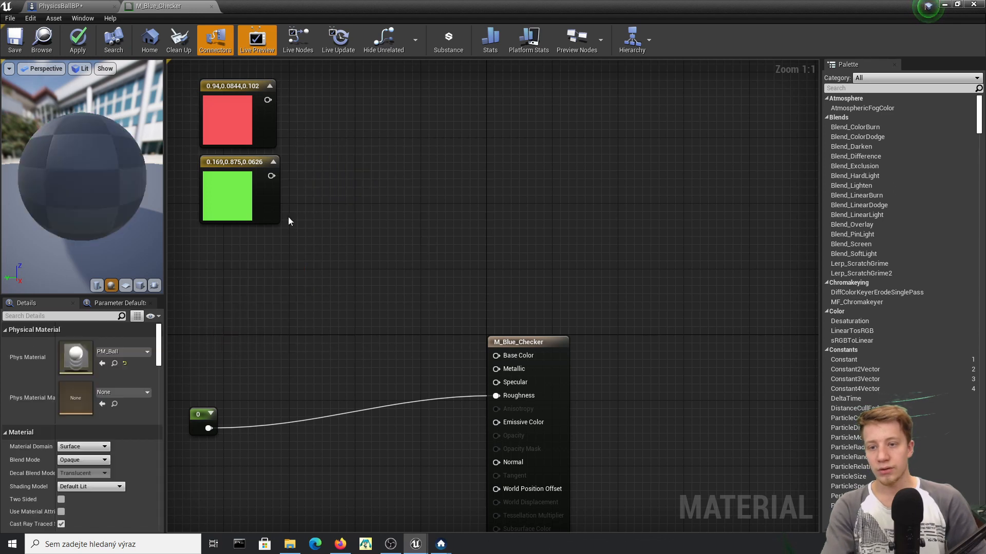
Delete the green colour constant and connect the red constant directly to Base Color, placing it nearer the material node
left_click(221, 210)
key("Delete")
left_click_drag(267, 100, 495, 355)
left_click_drag(274, 121, 340, 229)
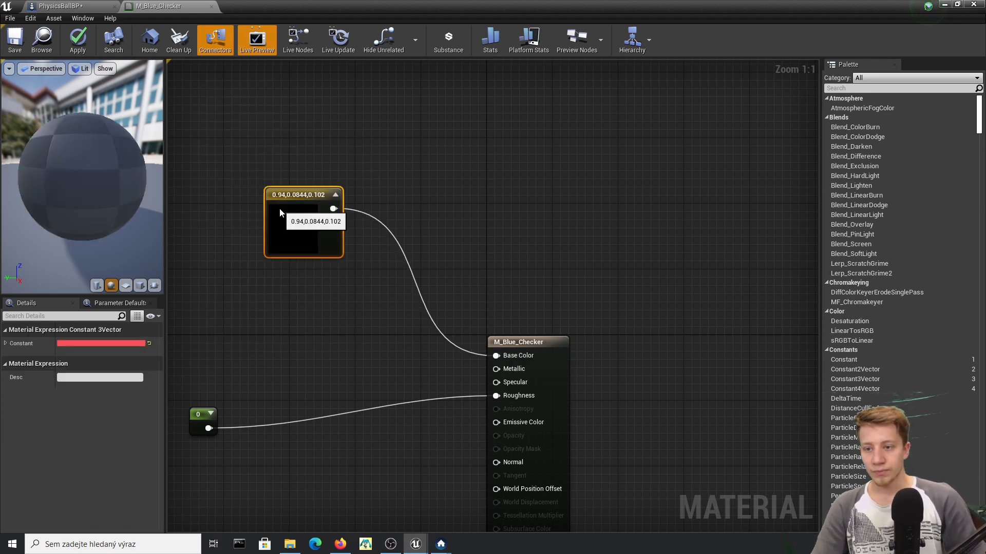
Set the colour constant to magenta (R 0.96875, G 0, B 0.780917), save the material and return to the maze level
left_click(100, 344)
left_click(157, 320)
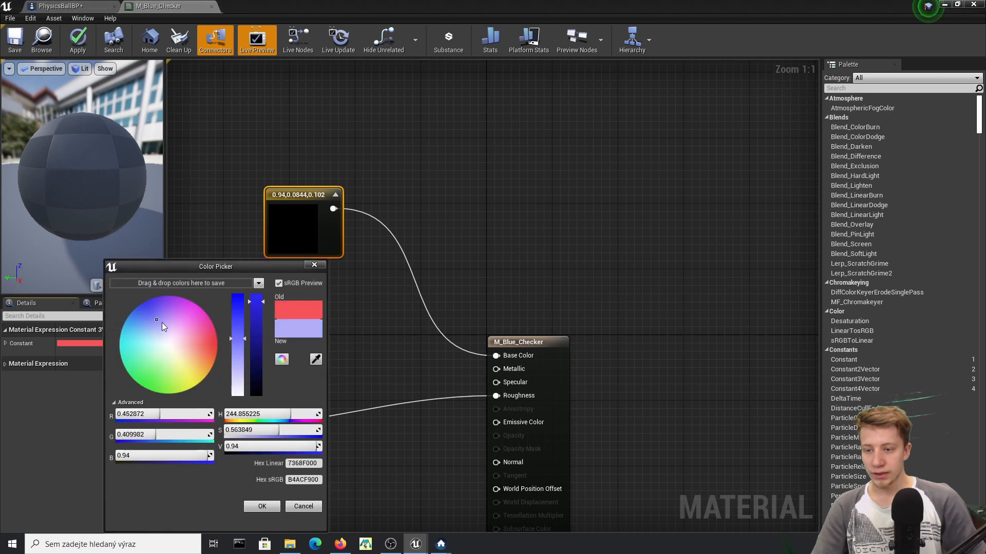
left_click(201, 308)
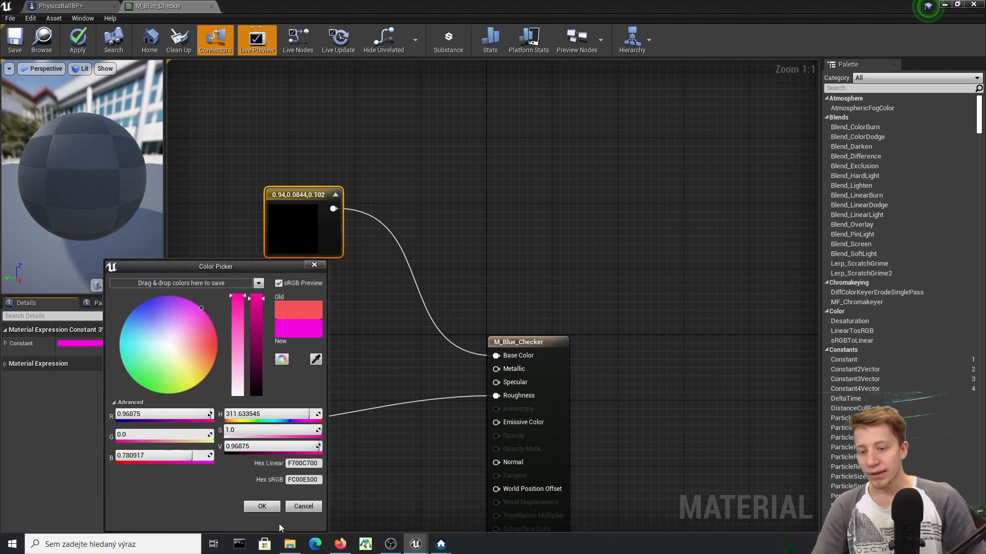
left_click(262, 506)
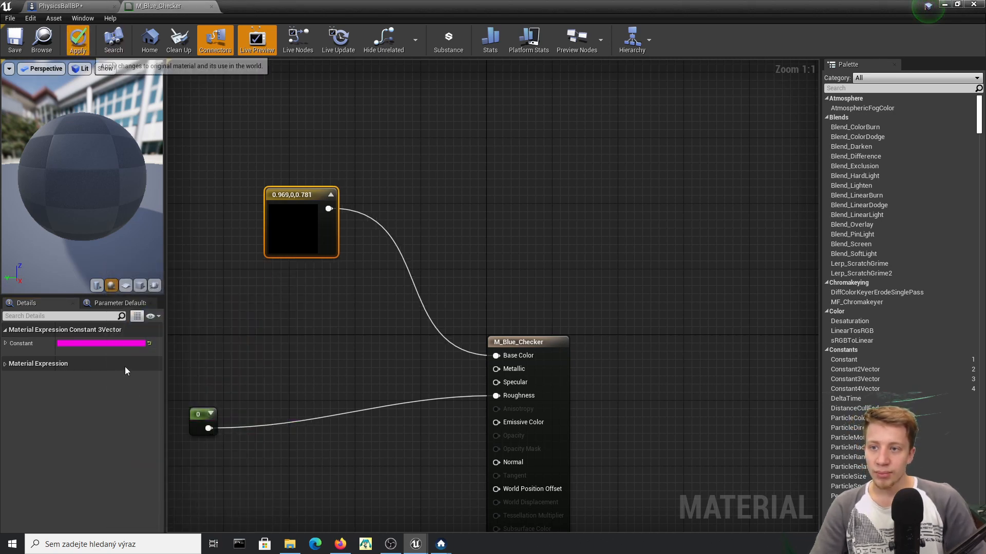
key("ctrl+s")
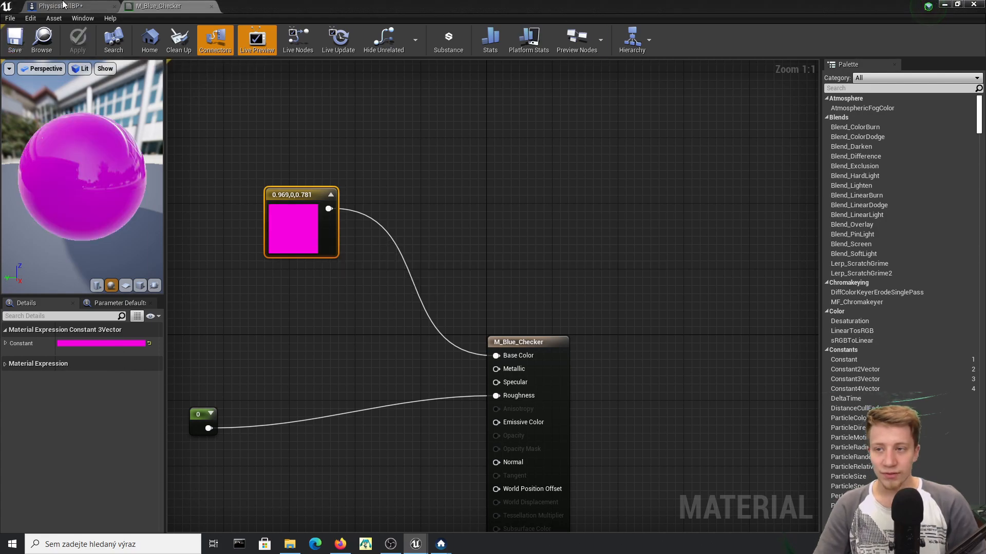
left_click(66, 7)
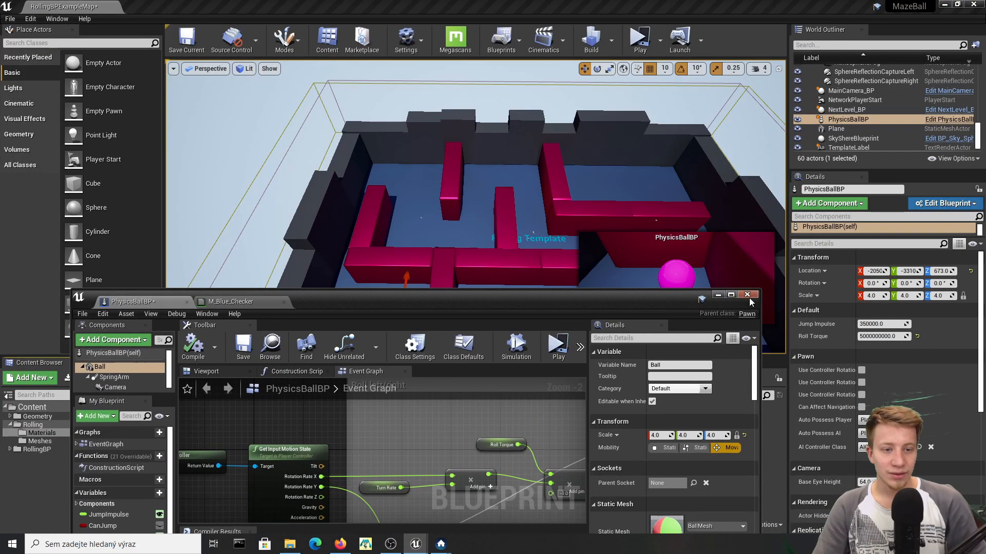
right_click_drag(449, 301, 437, 331)
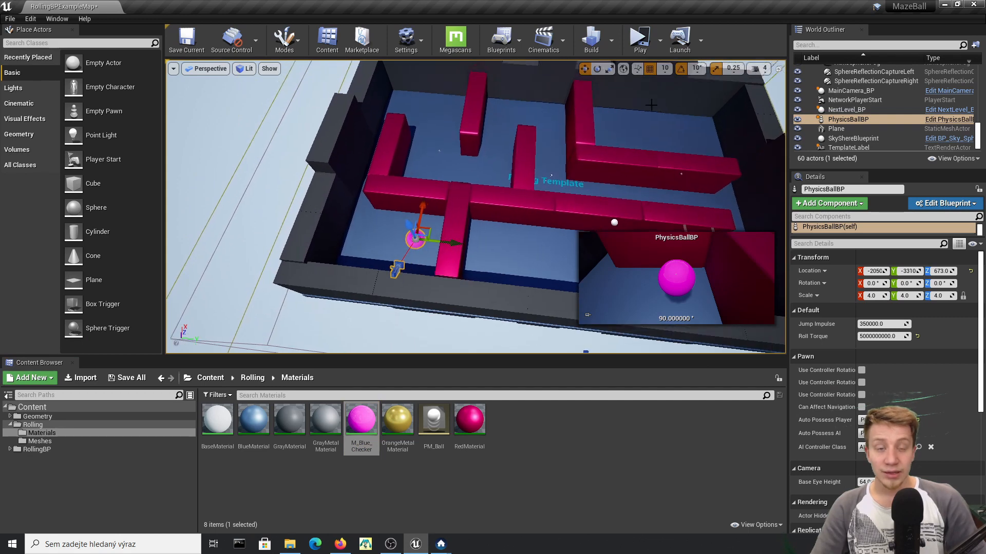